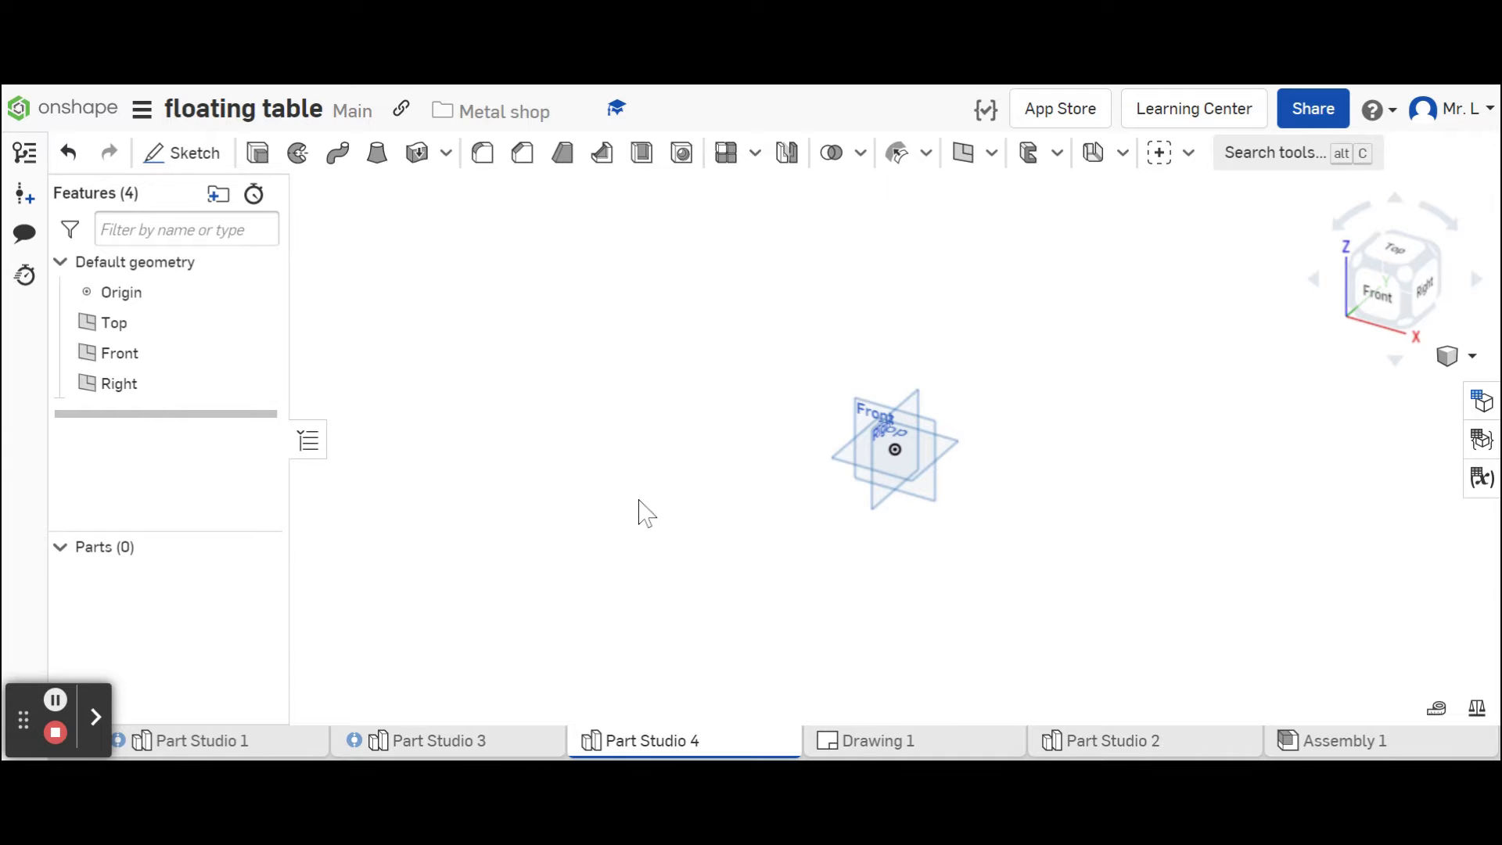
Sketch an H on the Top plane: a horizontal line about 4.9 in long through the origin, with vertical lines about 3.02 in at both ends.
left_click(1381, 244)
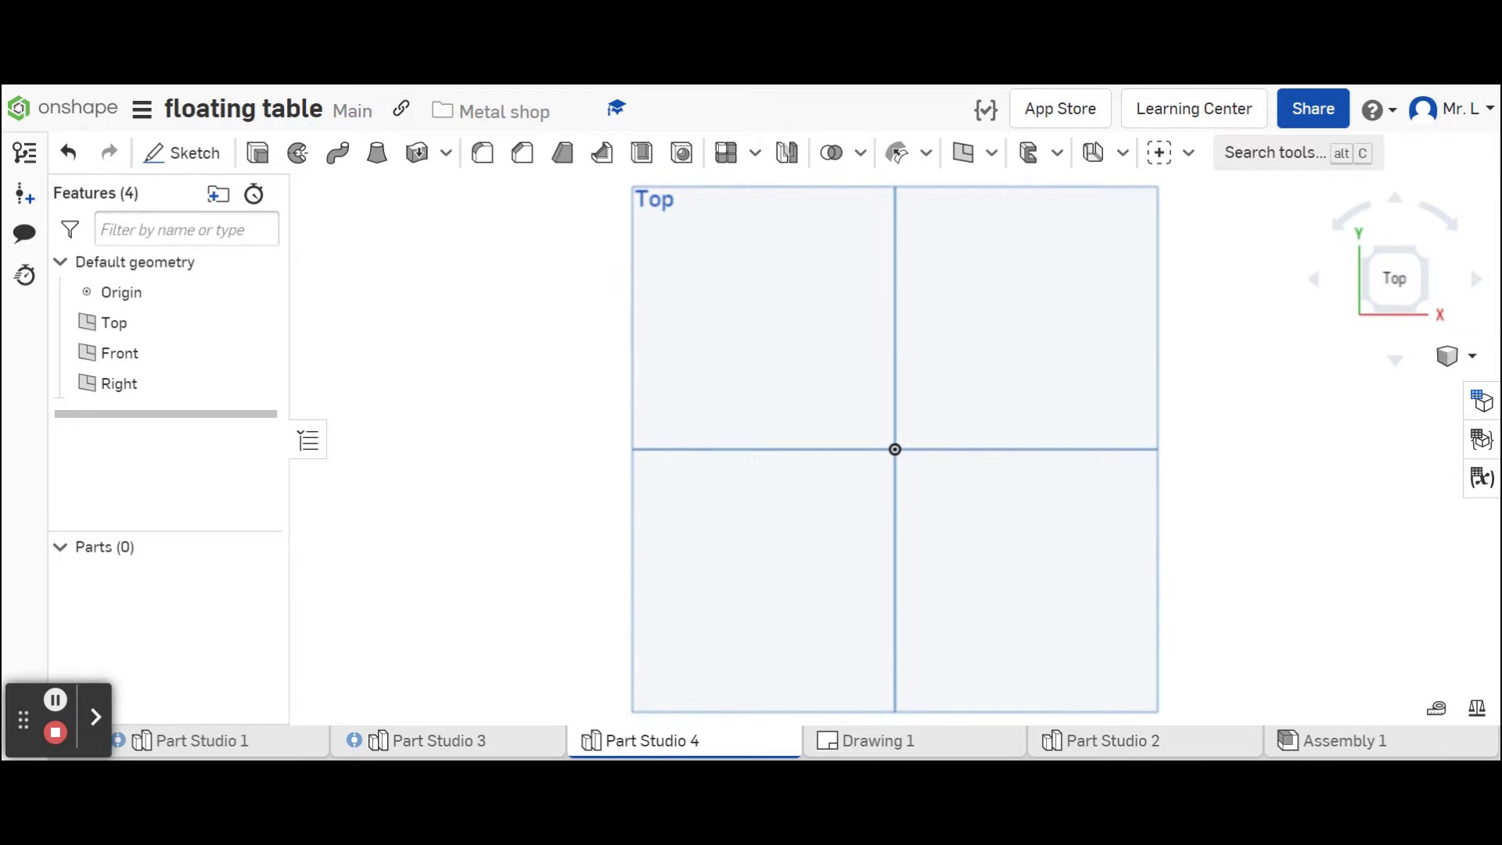
left_click(188, 153)
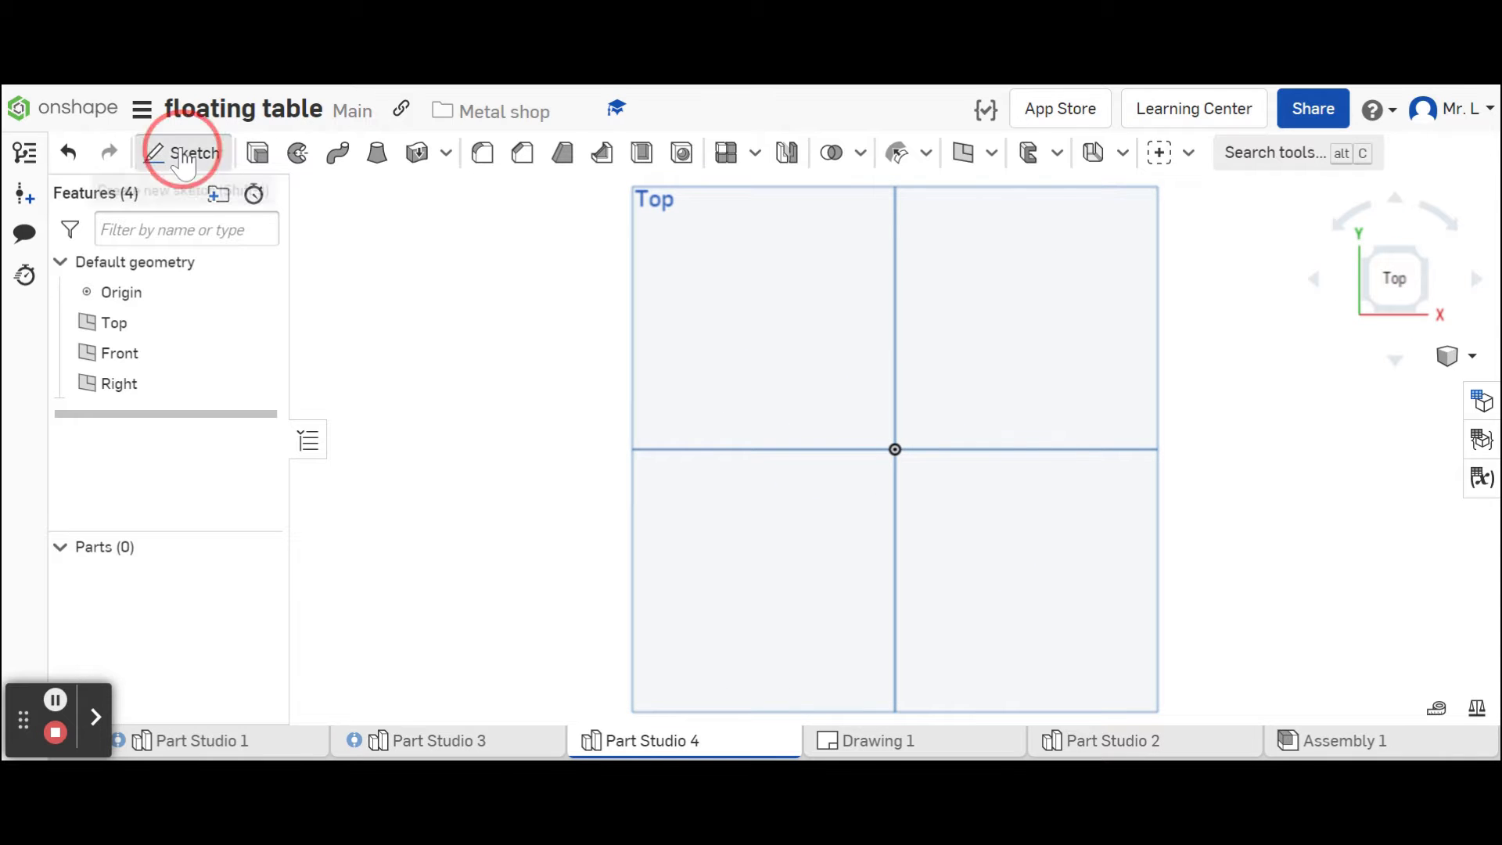
left_click(835, 318)
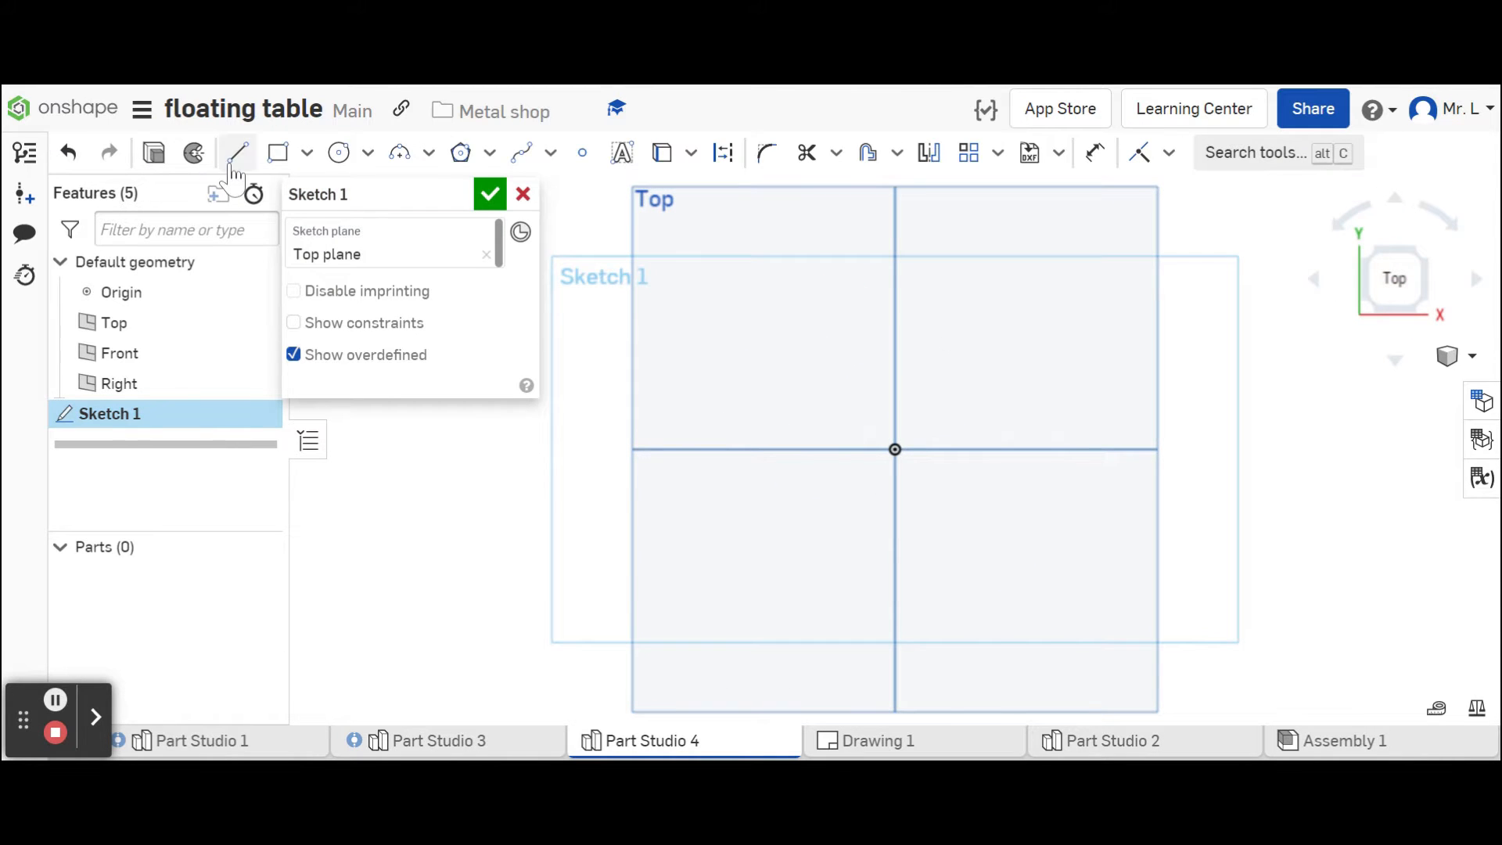
left_click(234, 156)
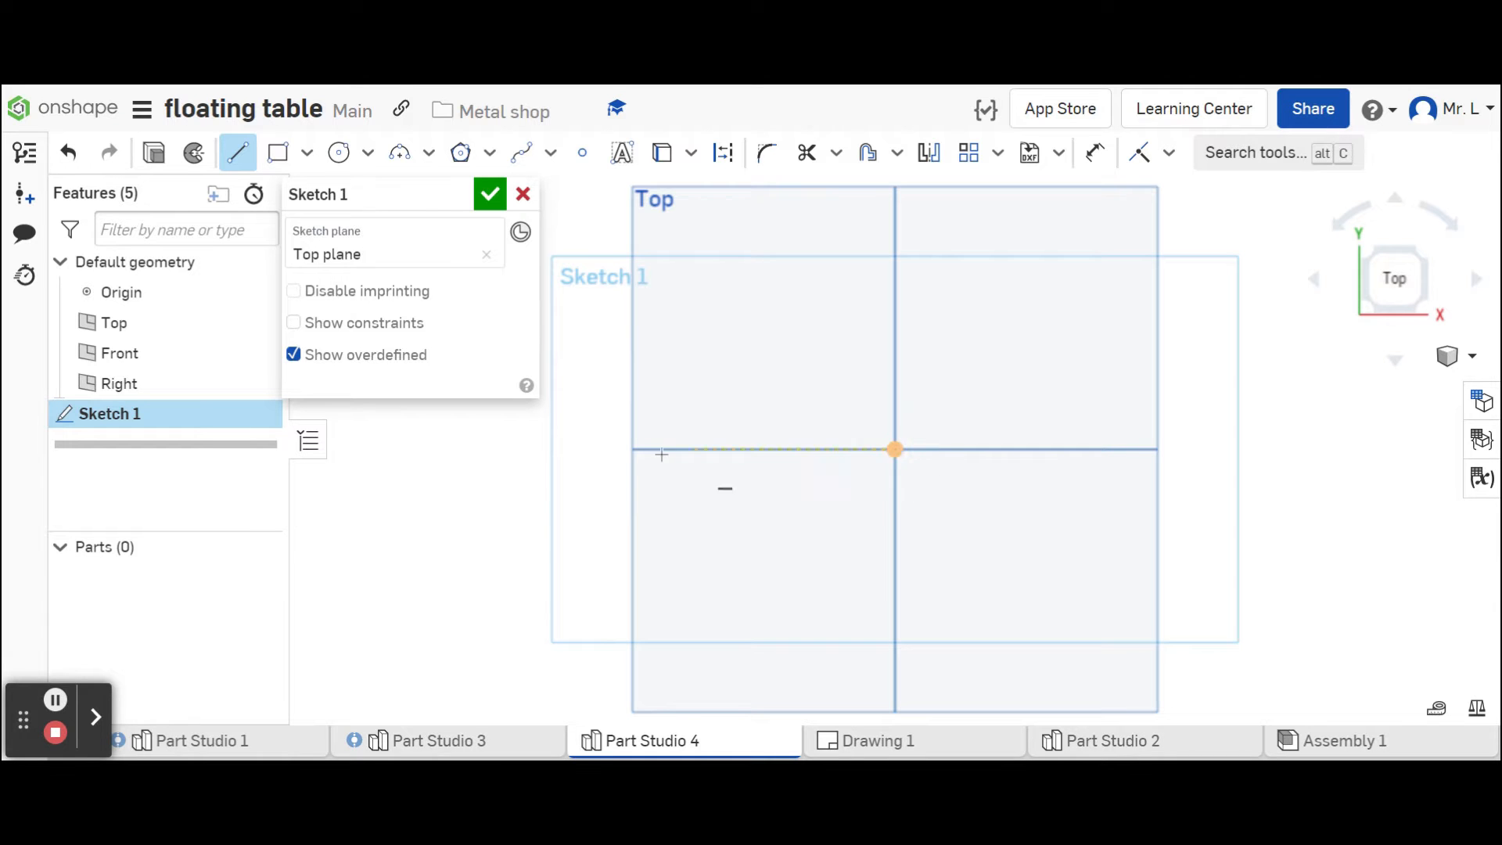
mouse_move(705, 449)
left_mouse_down()
mouse_move(1150, 435)
mouse_move(1133, 449)
left_mouse_up()
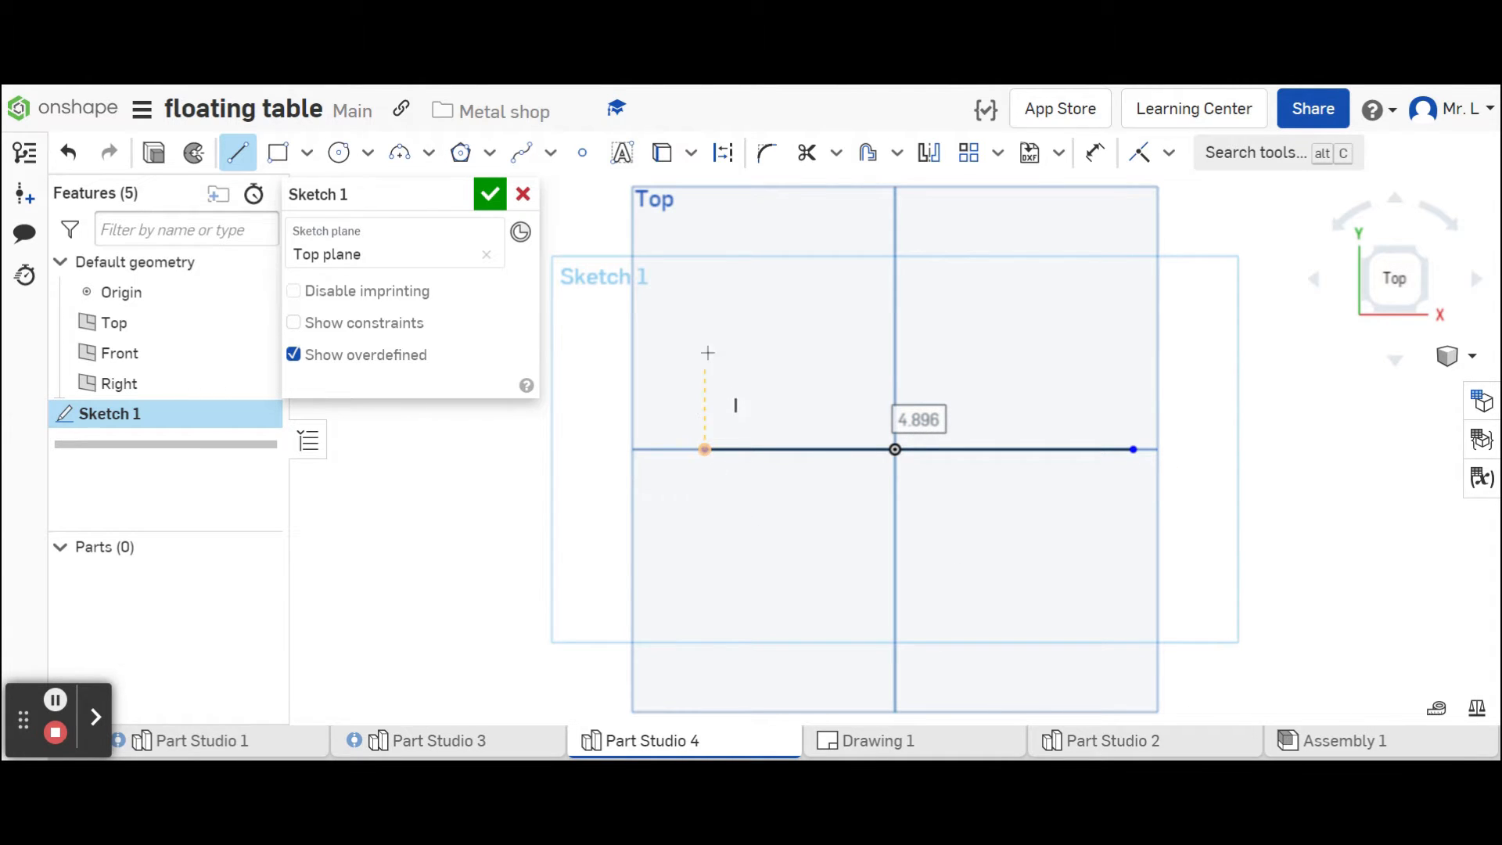
left_click_drag(705, 325, 706, 588)
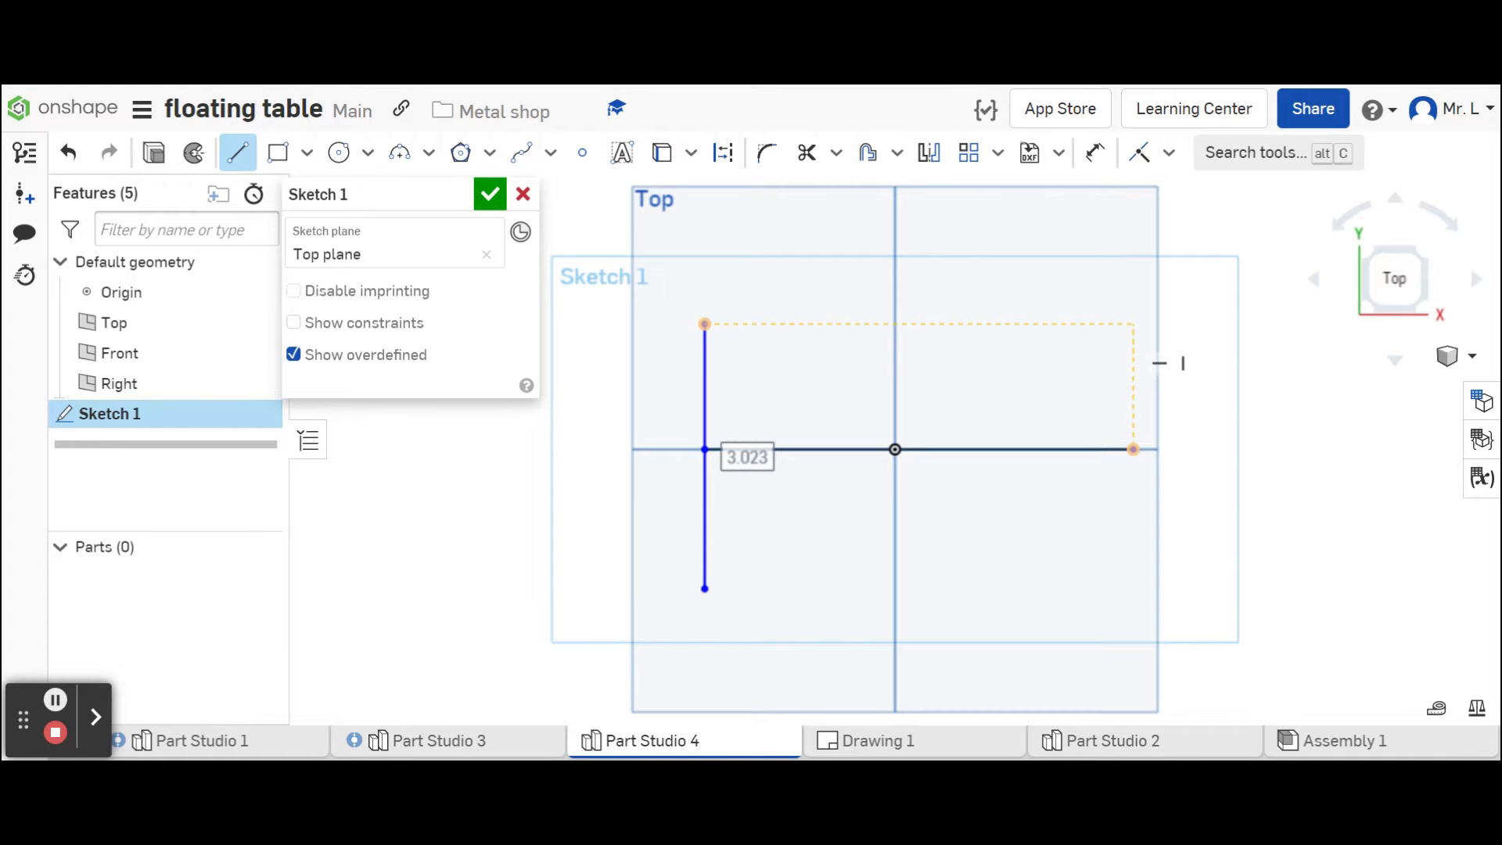
mouse_move(1134, 323)
left_mouse_down()
mouse_move(1112, 507)
mouse_move(1133, 597)
mouse_move(721, 636)
mouse_move(704, 597)
mouse_move(1133, 588)
left_mouse_up()
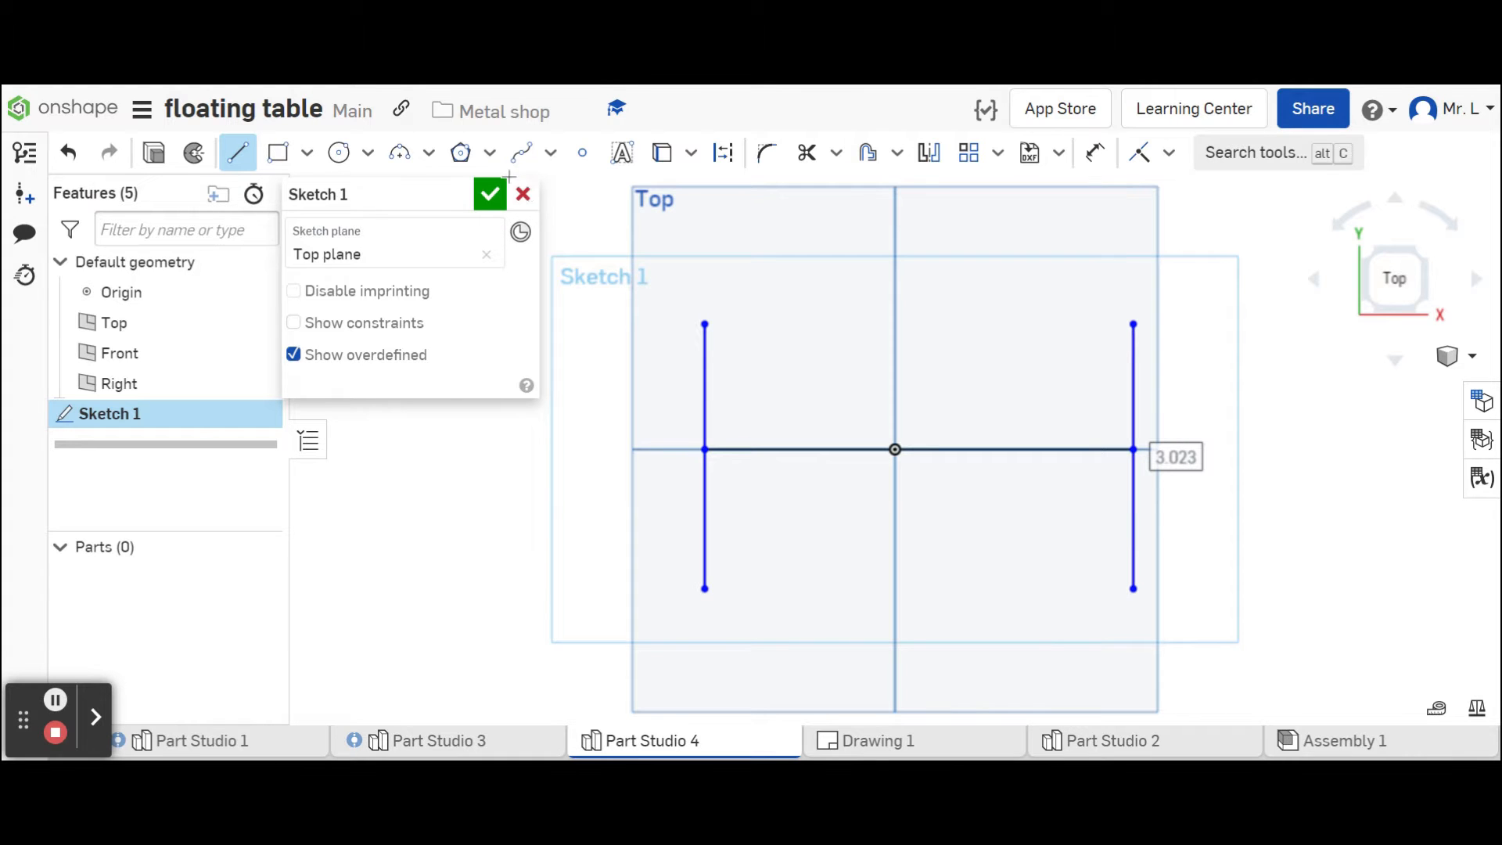
Dimension the H's horizontal line to 60 in.
key("d")
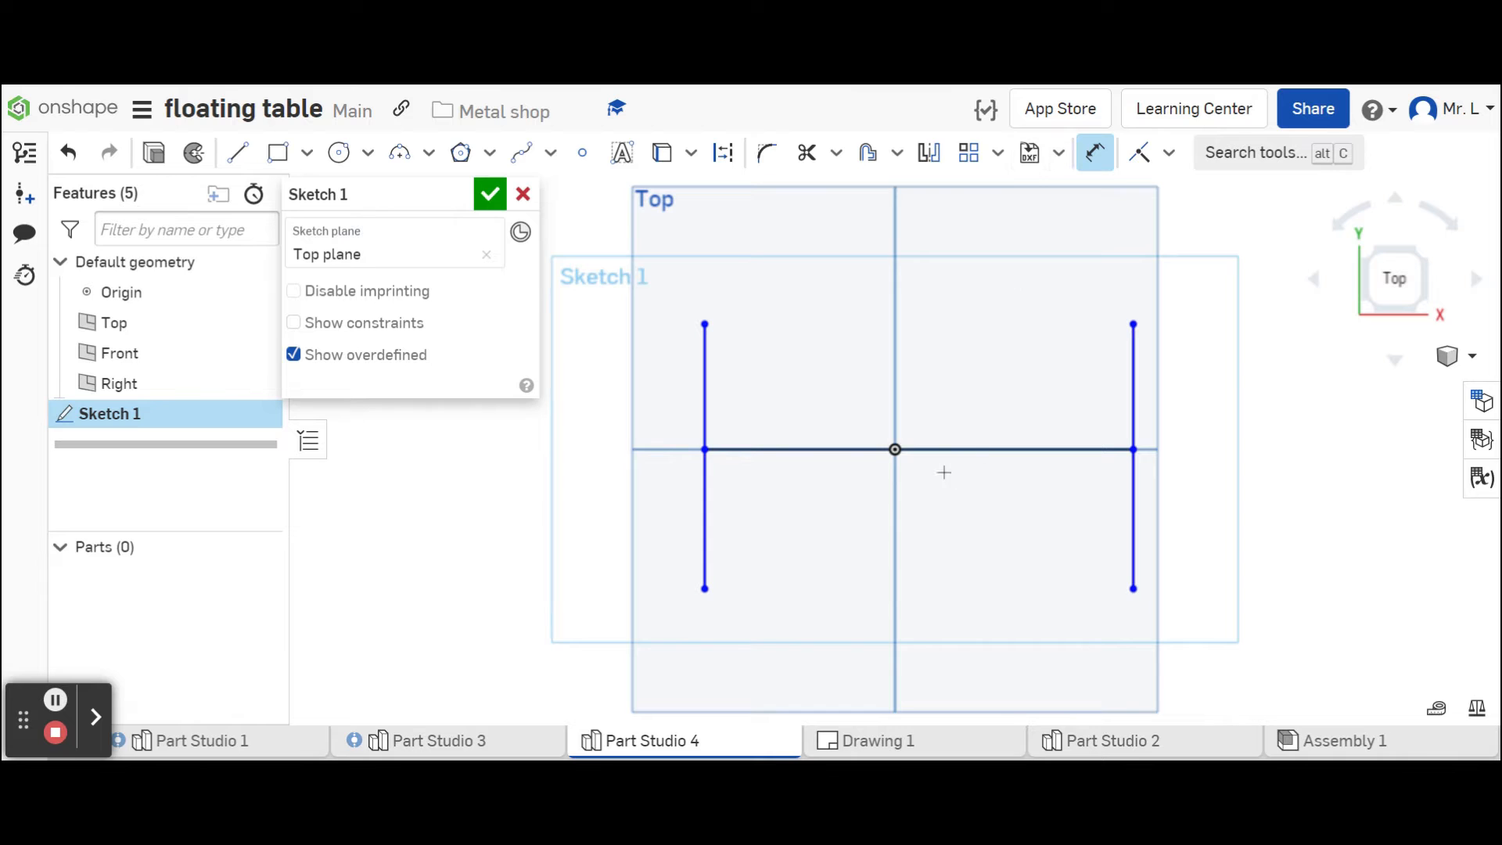
left_click(946, 447)
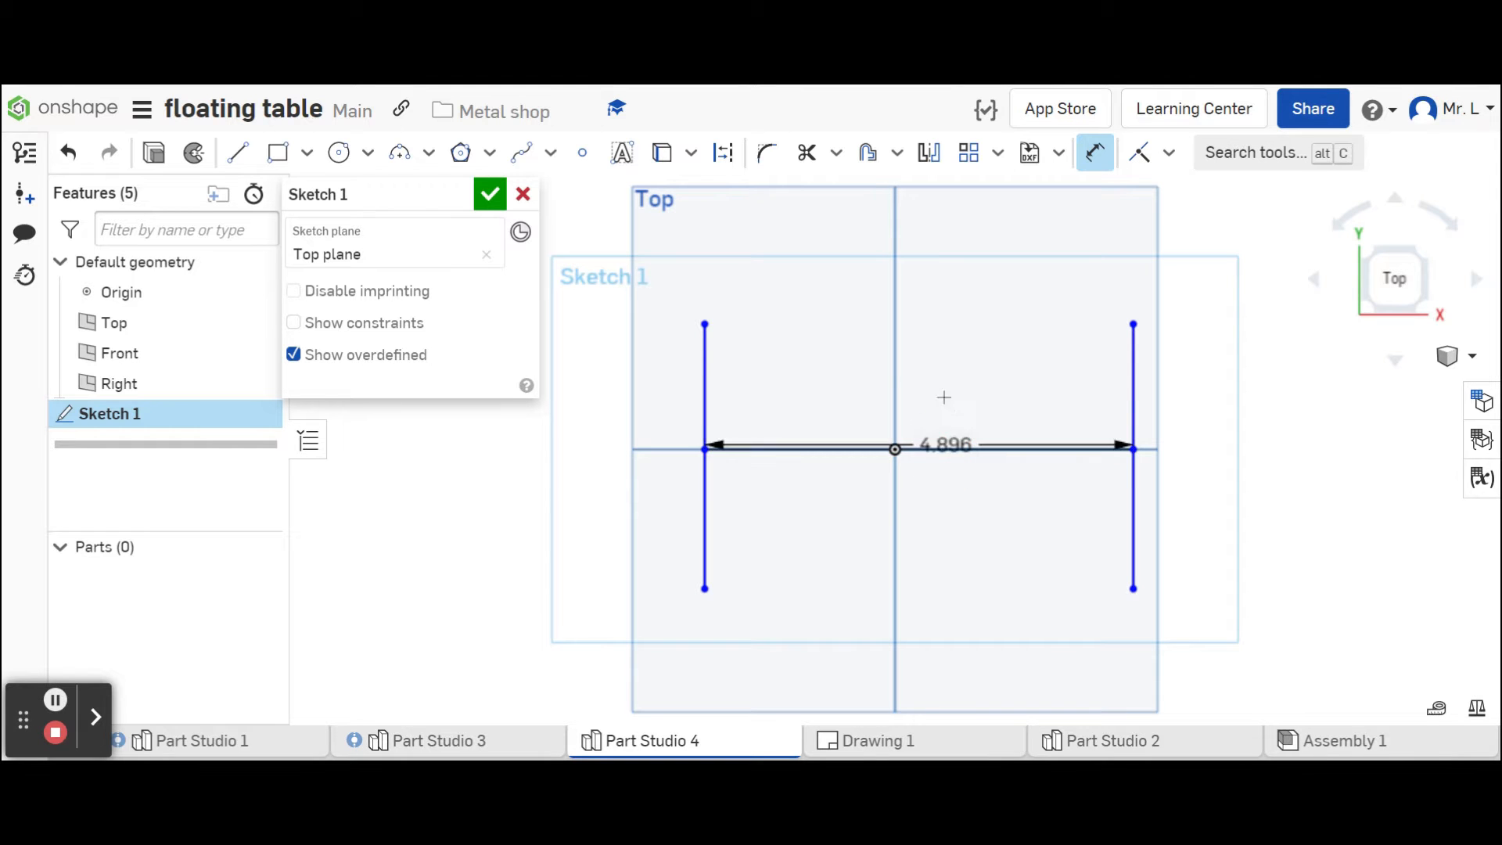
left_click(936, 345)
type("60")
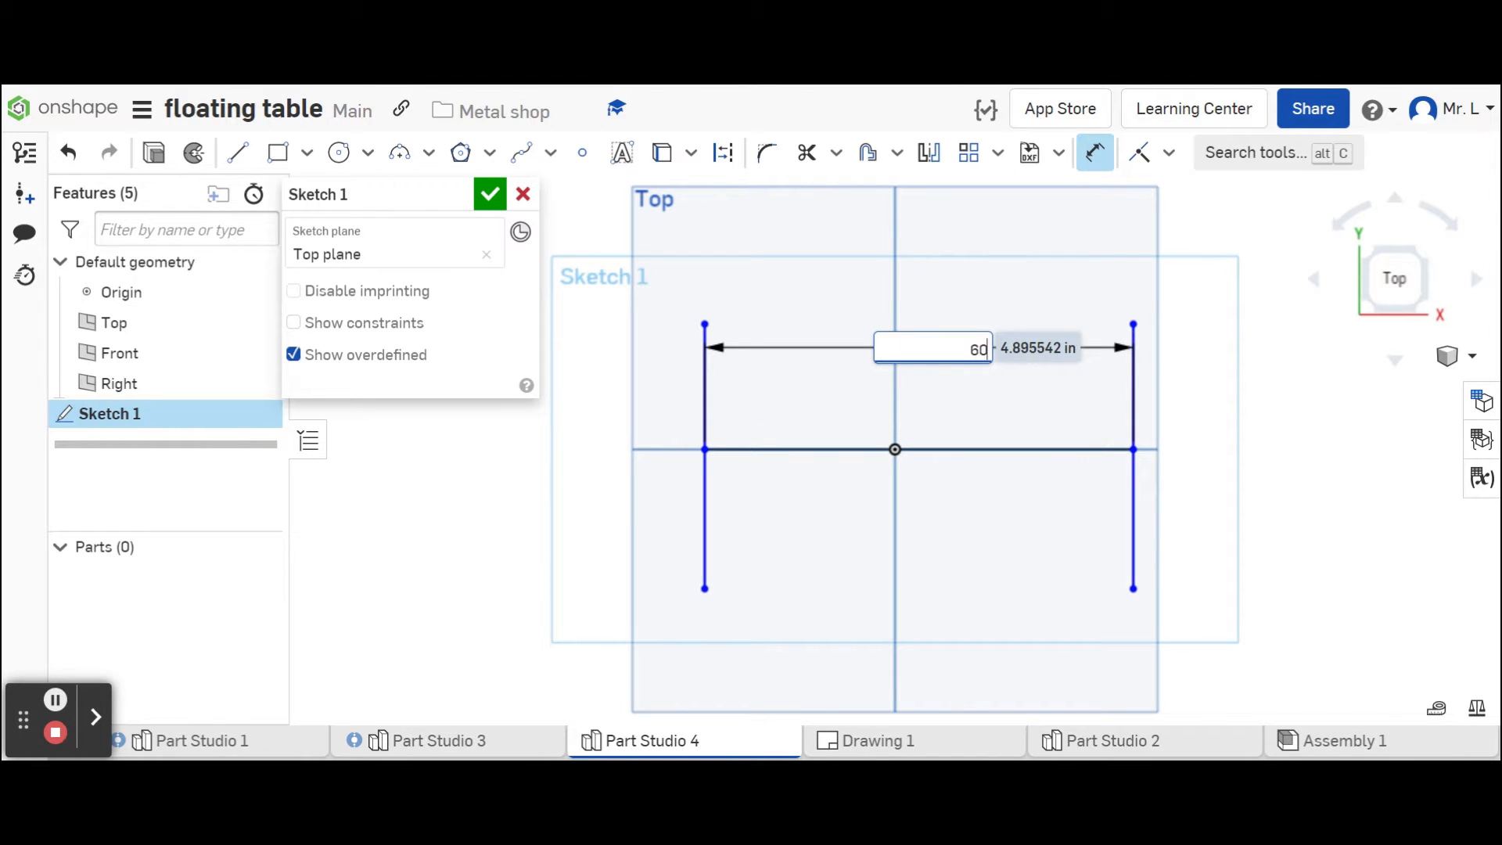
key("Return")
Dimension the left vertical line of the H to 32 in.
scroll(954, 362, "down", 7)
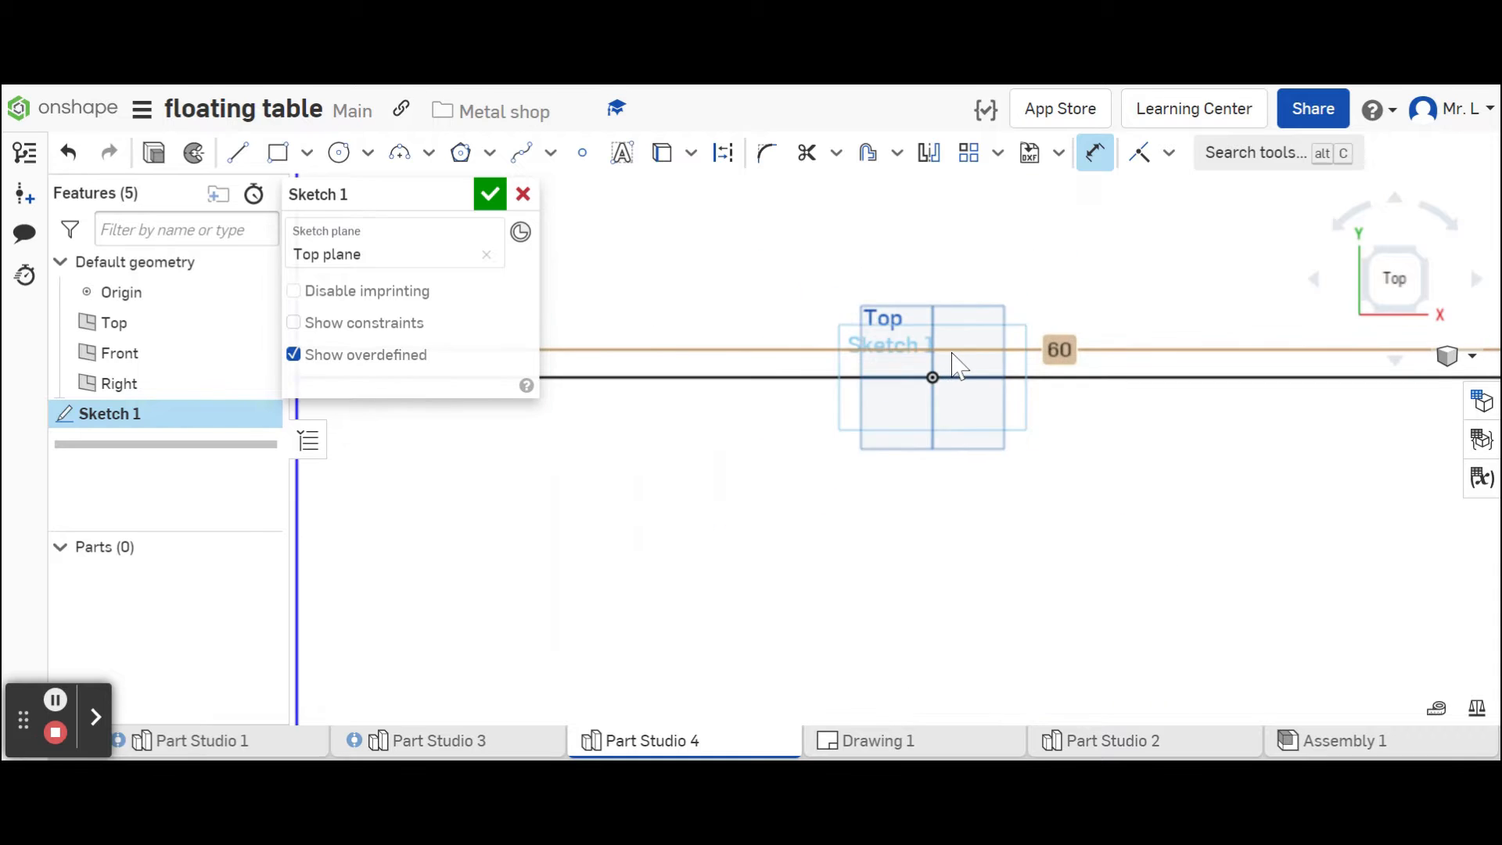
scroll(947, 258, "up", 1)
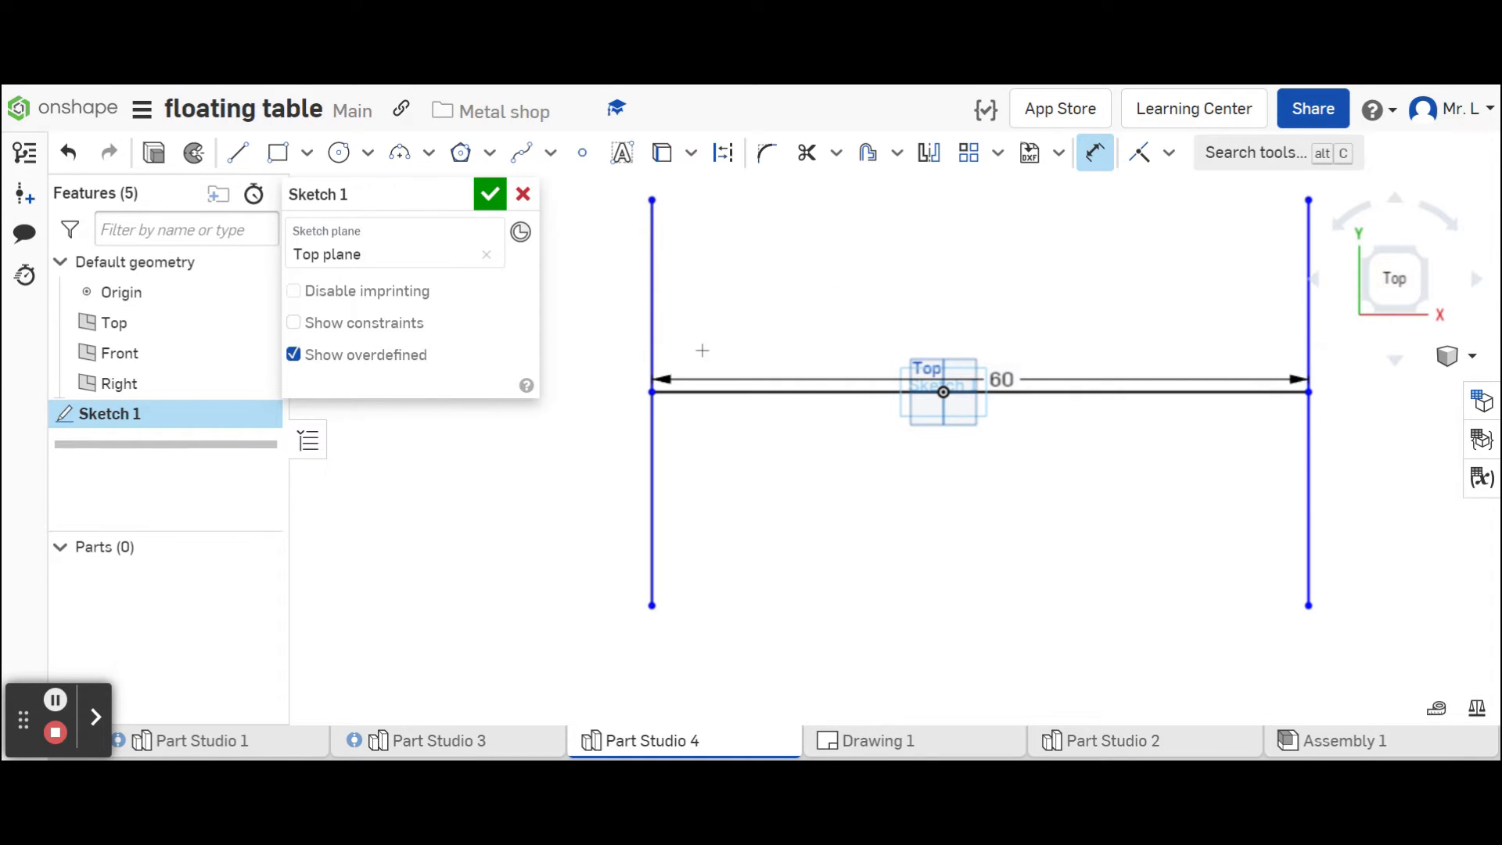
left_click(647, 313)
left_click(597, 313)
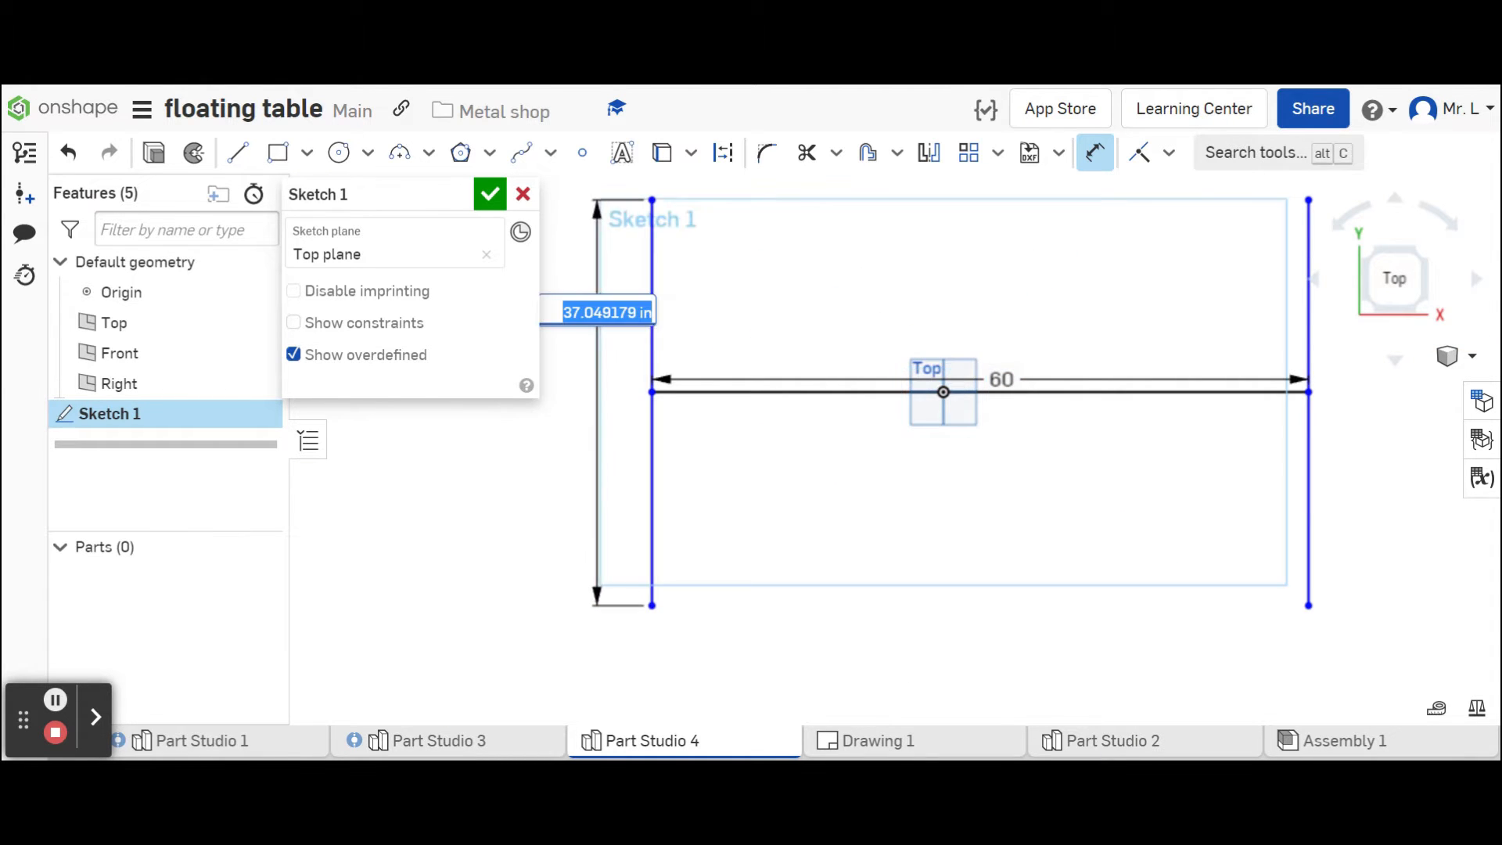
type("32")
key("Return")
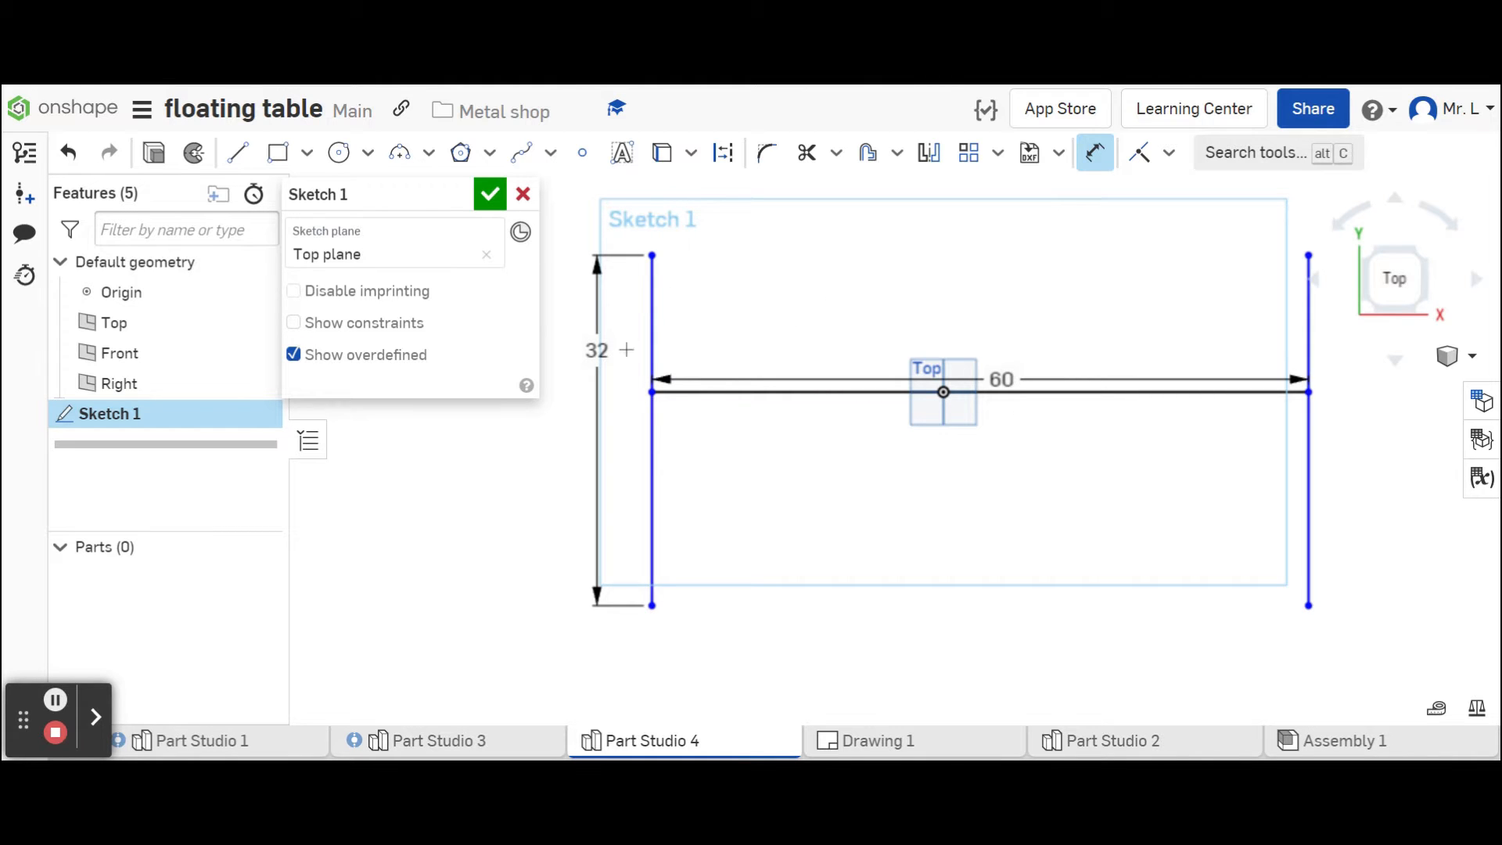
Place a construction point at the midpoint of the H's horizontal line.
left_click(580, 153)
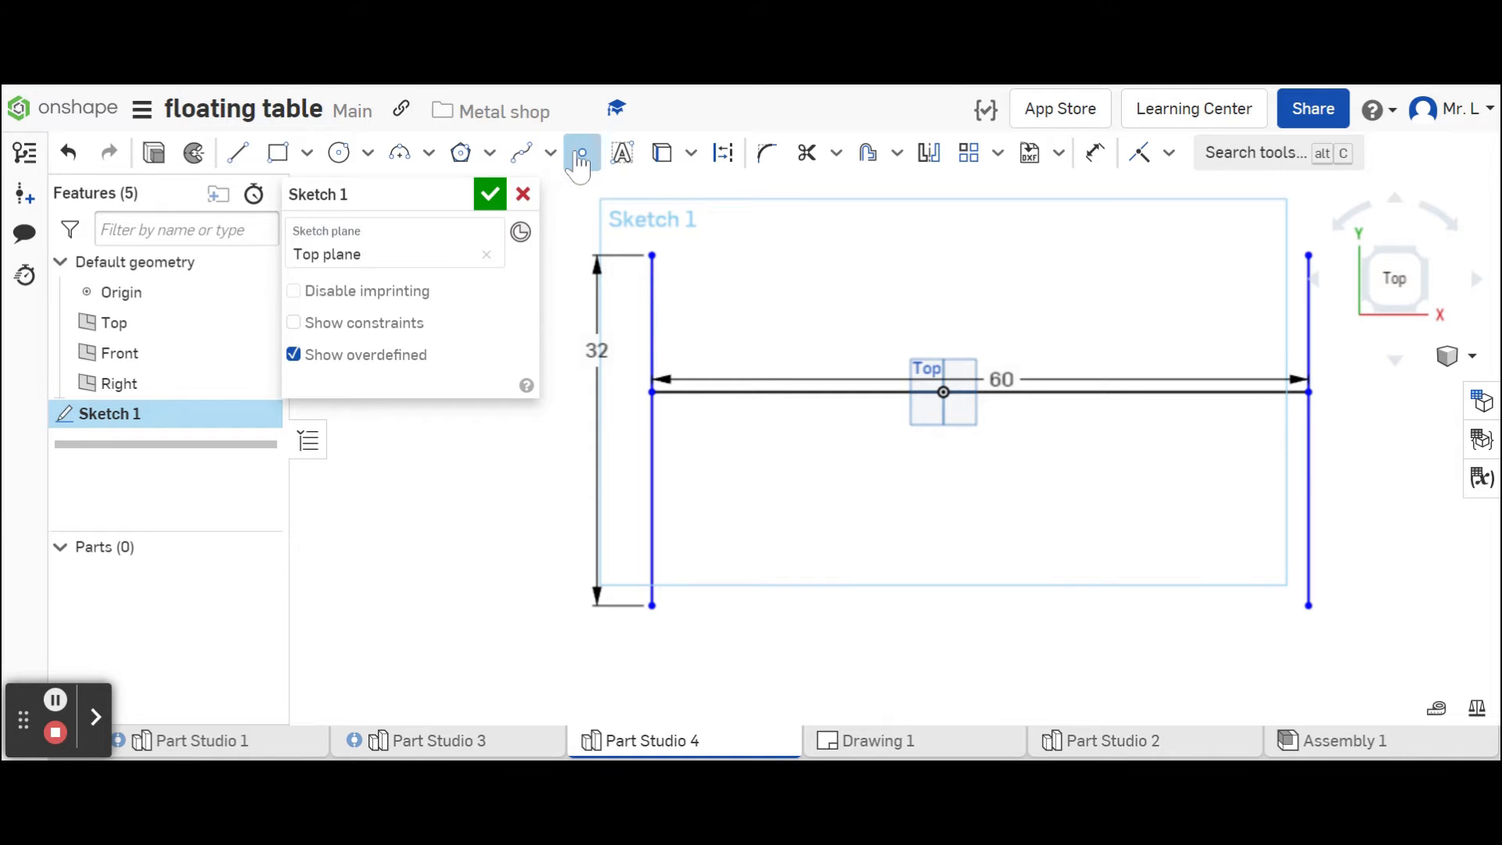
left_click(721, 155)
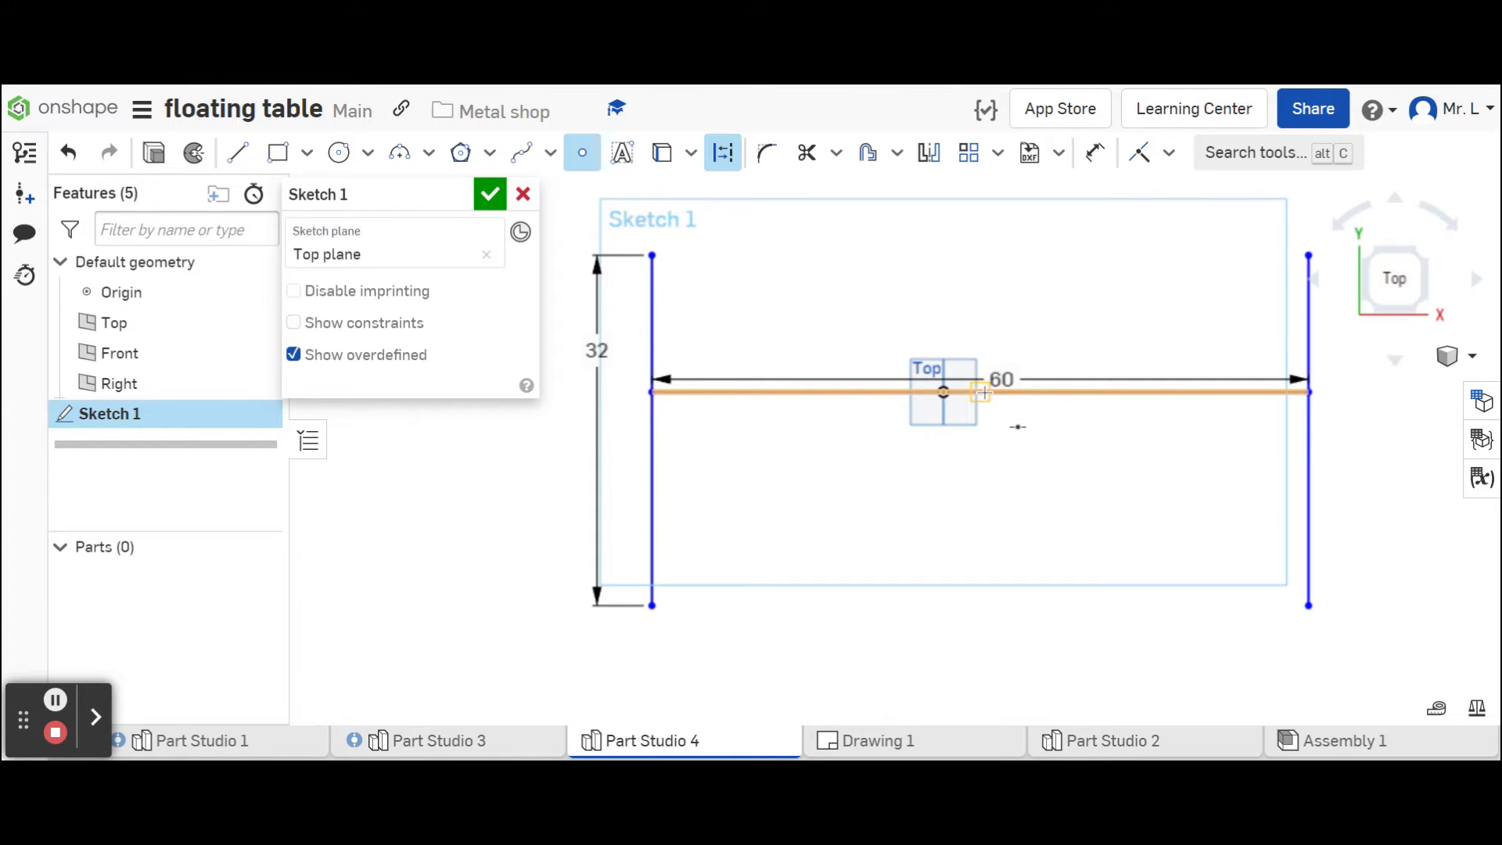
scroll(980, 393, "up", 8)
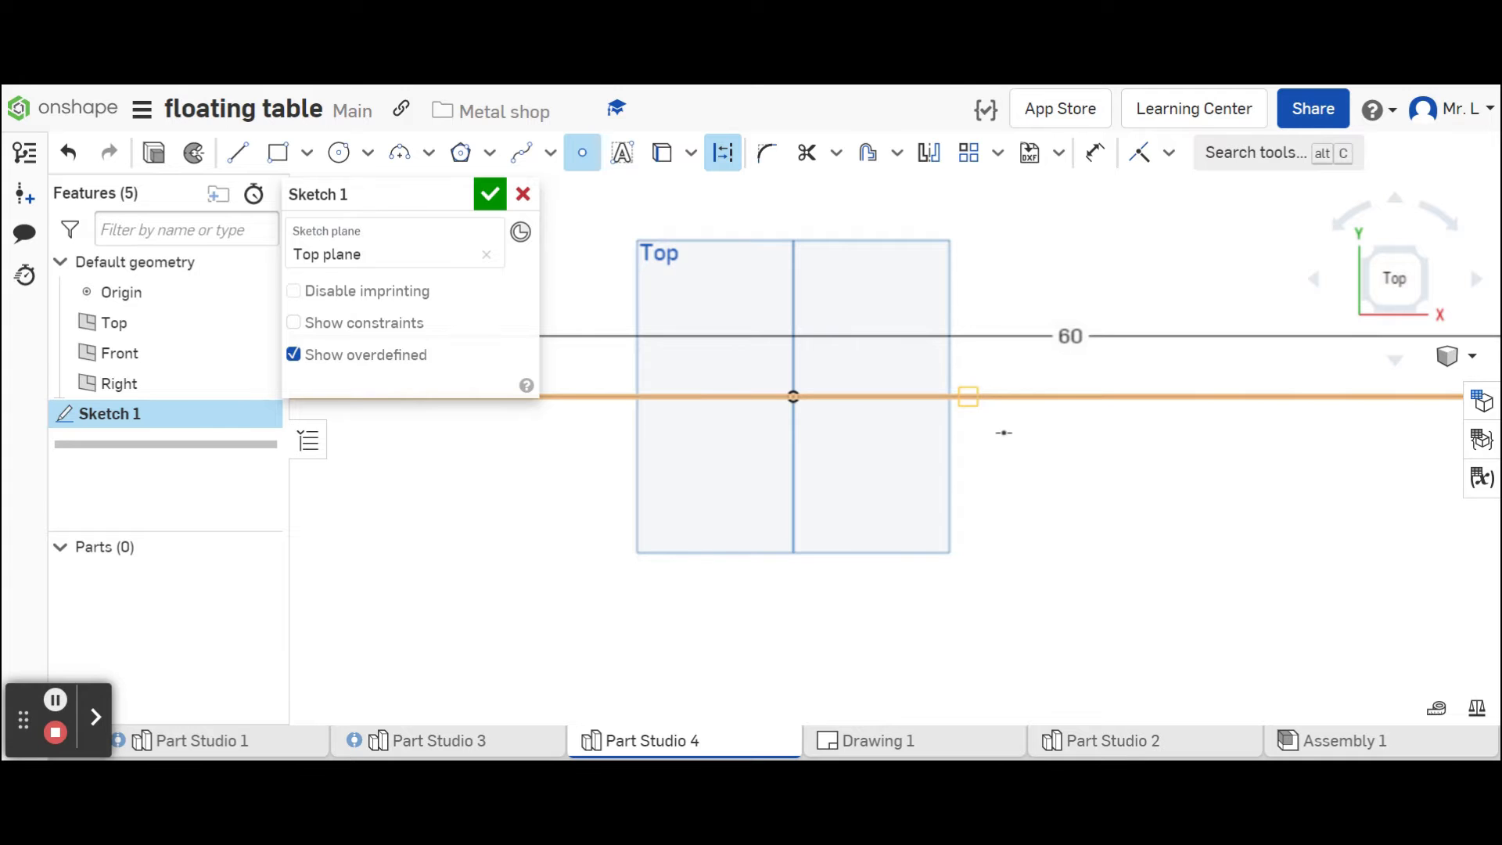
left_click(968, 397)
scroll(993, 555, "down", 8)
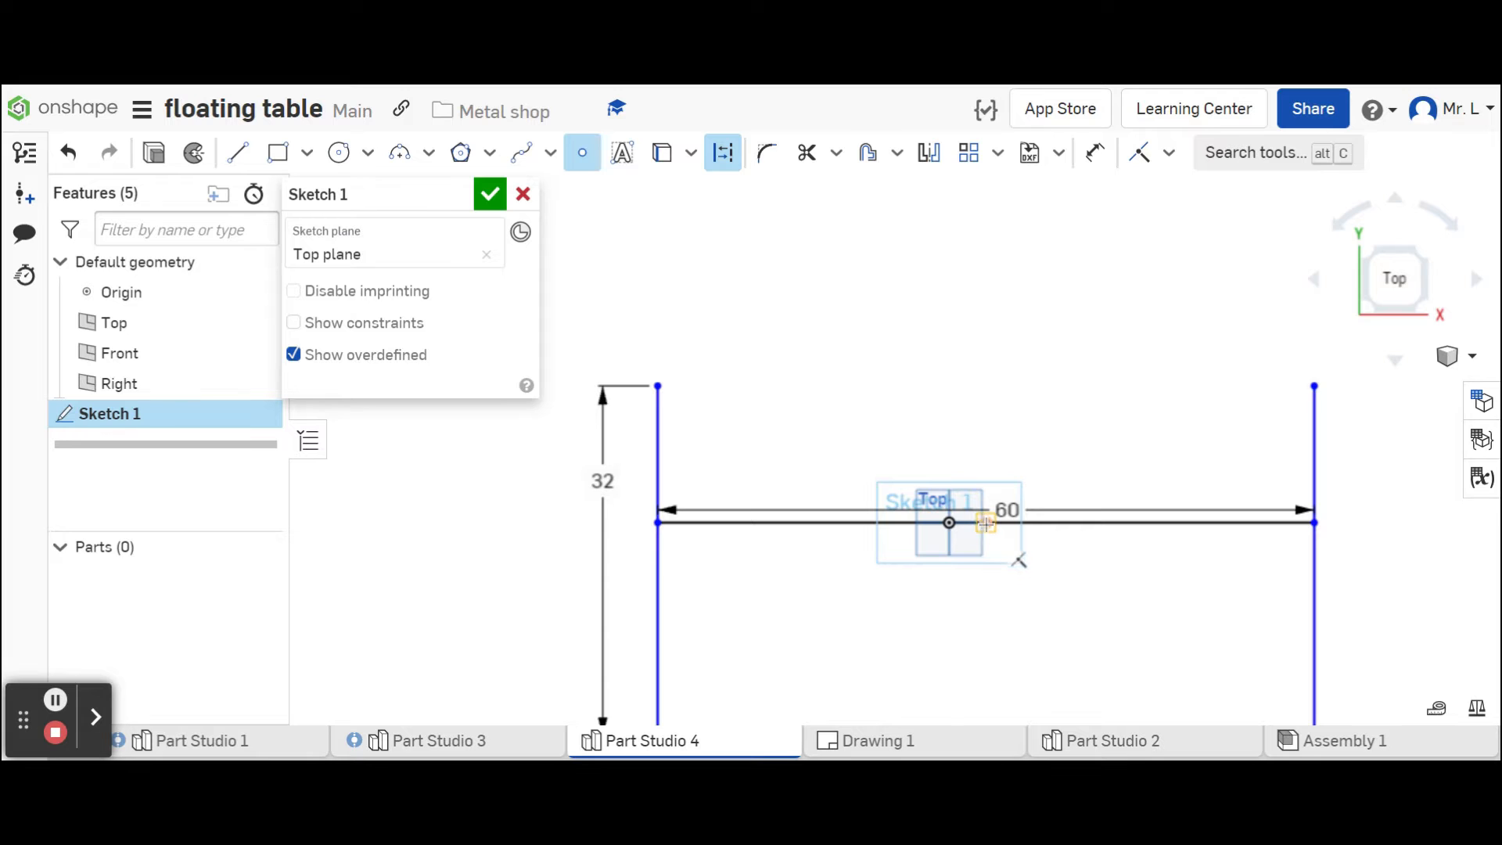
Make the horizontal line's midpoint point coincident with the origin to centre the H.
left_click(1095, 152)
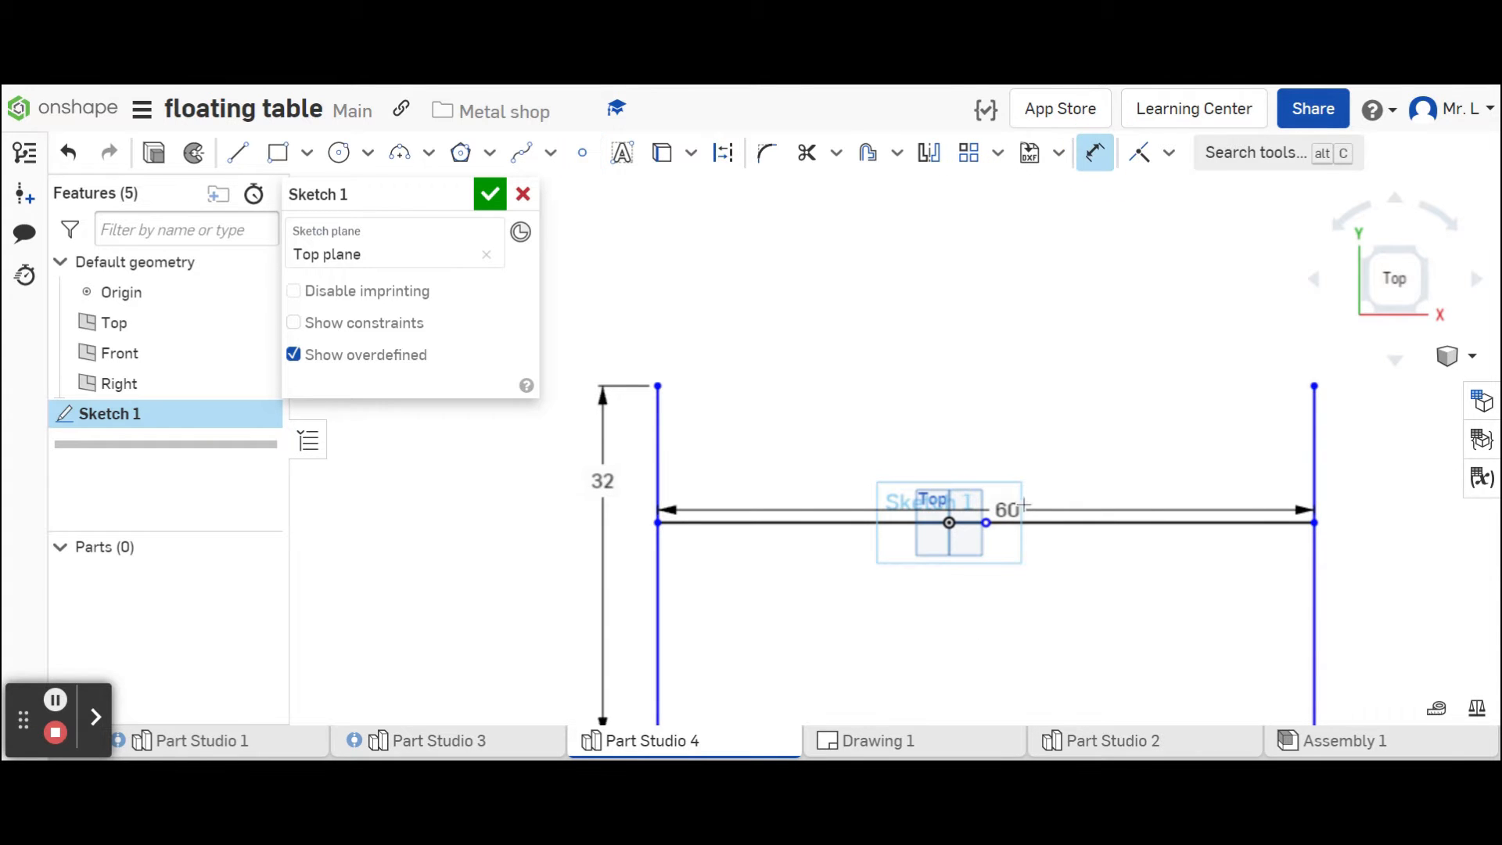
left_click(985, 523)
left_click(1139, 154)
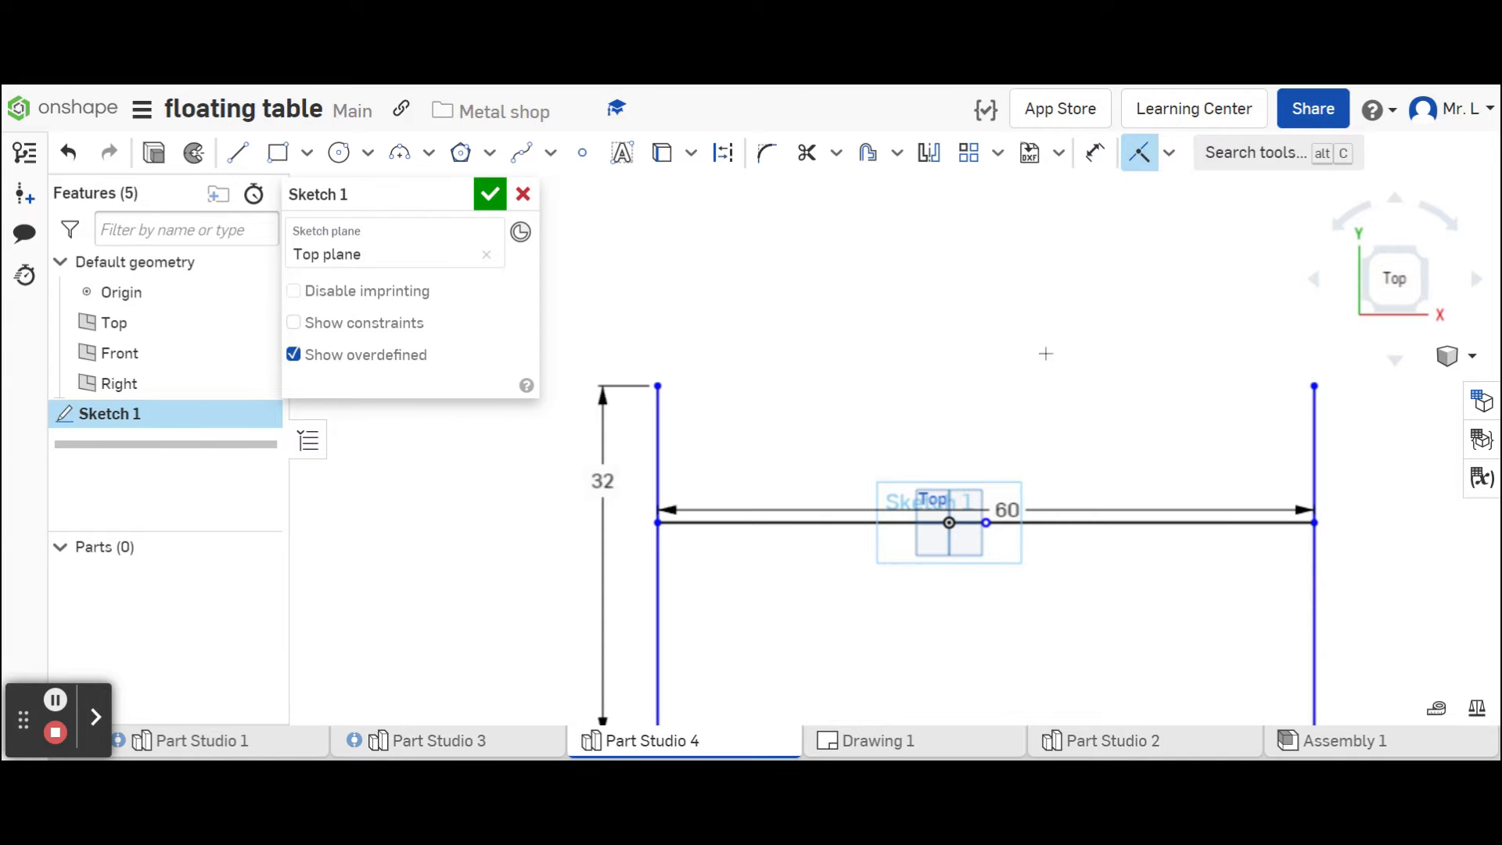
left_click(985, 523)
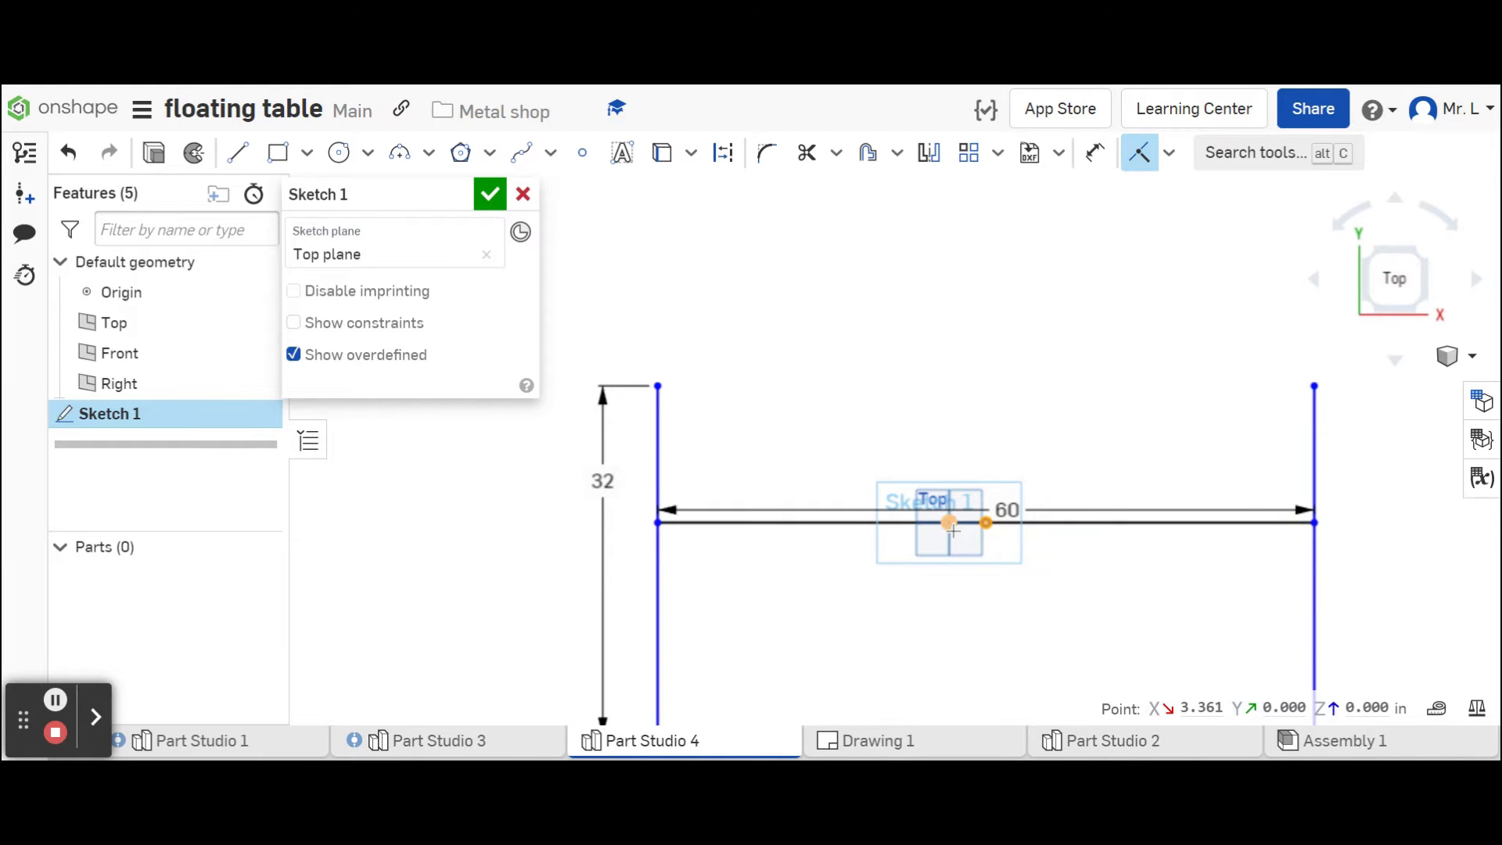
left_click(951, 524)
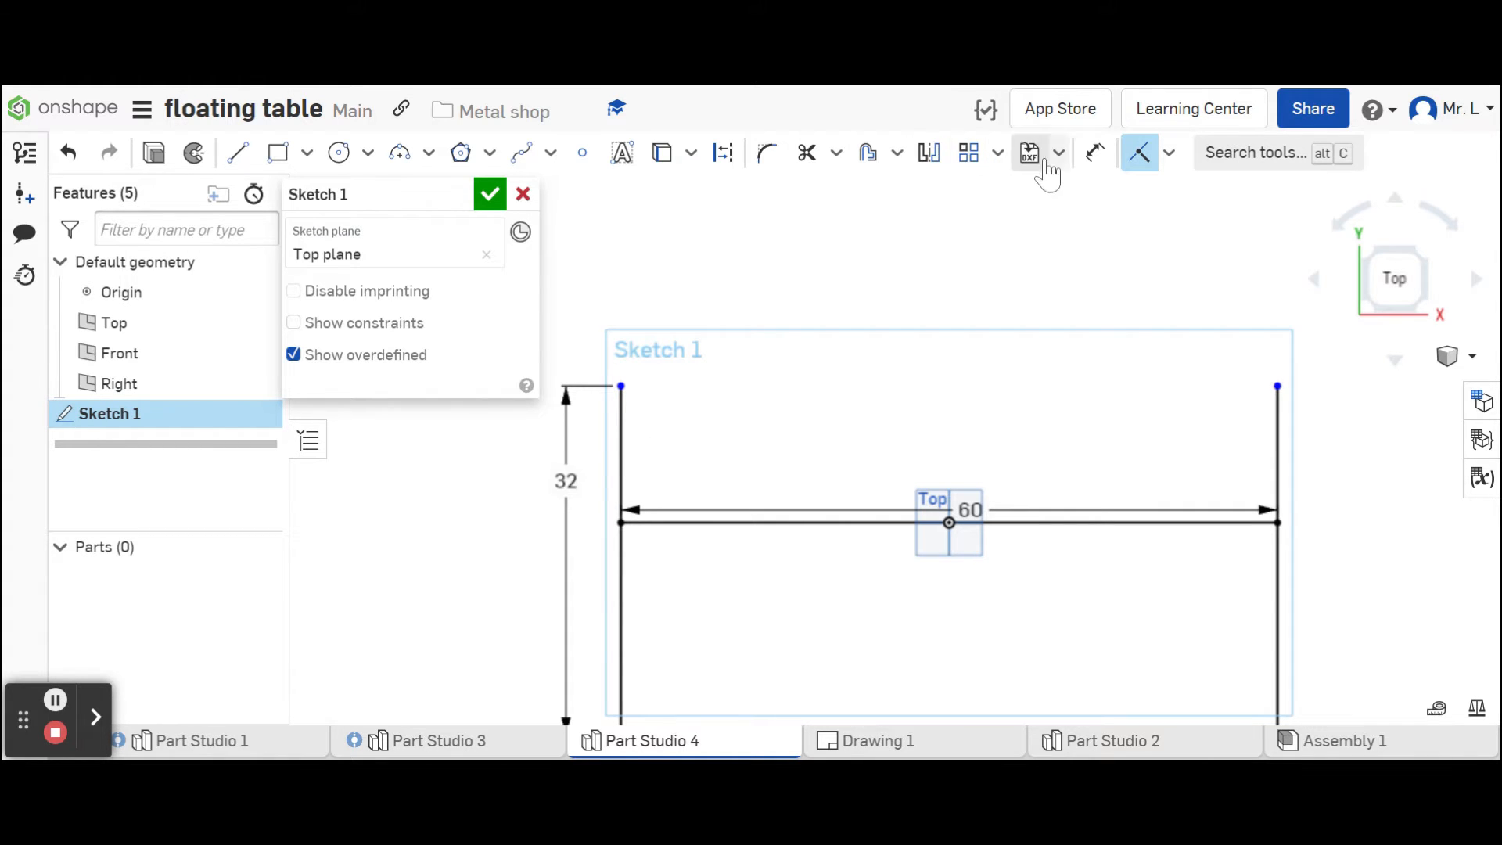
Dimension the distance from the left line's upper end to the horizontal line as 16 in and finish the sketch.
left_click(1094, 153)
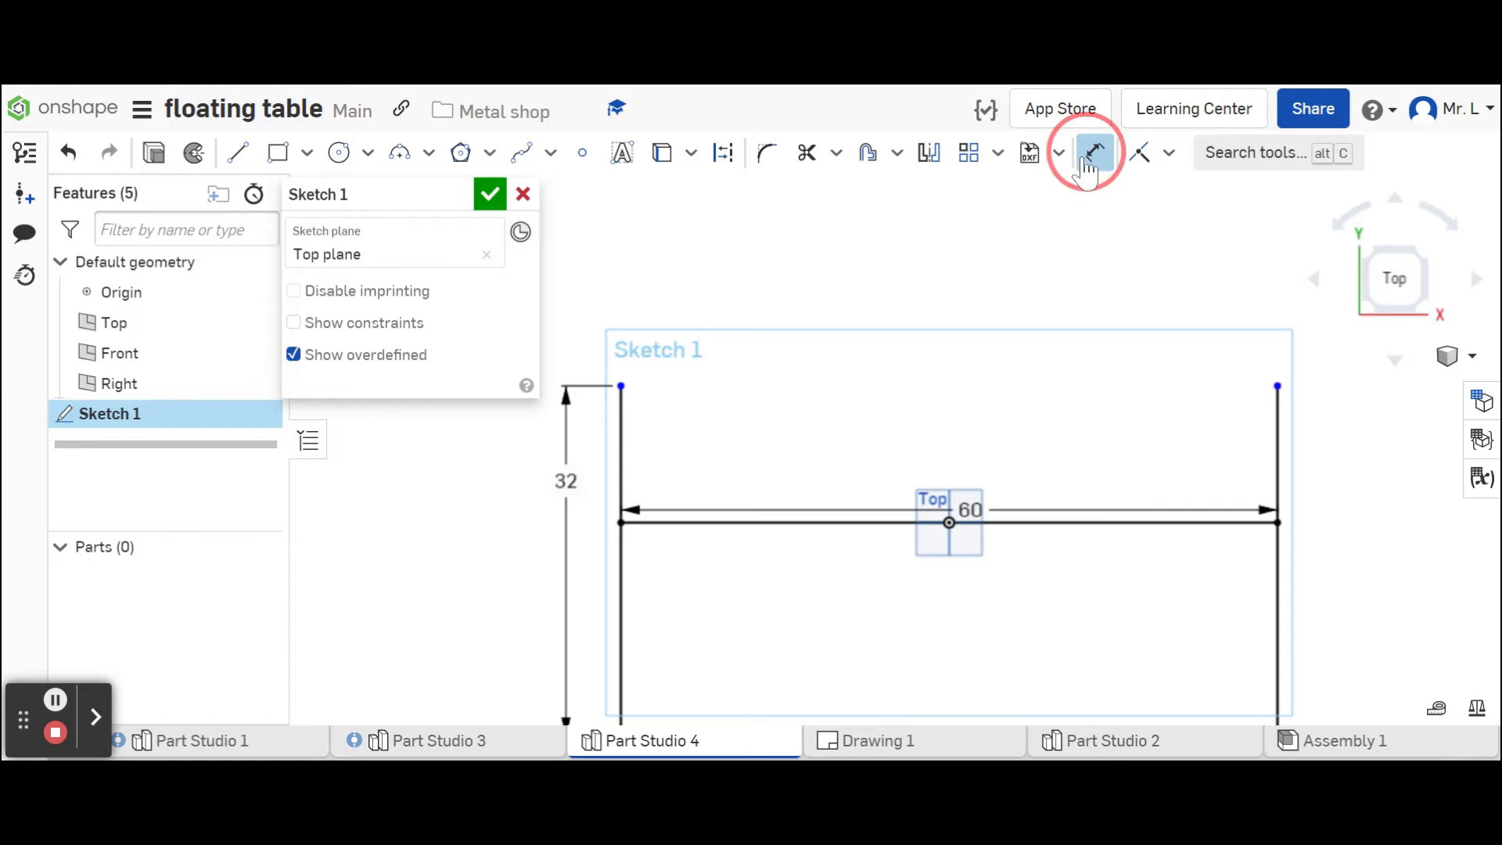
left_click(622, 385)
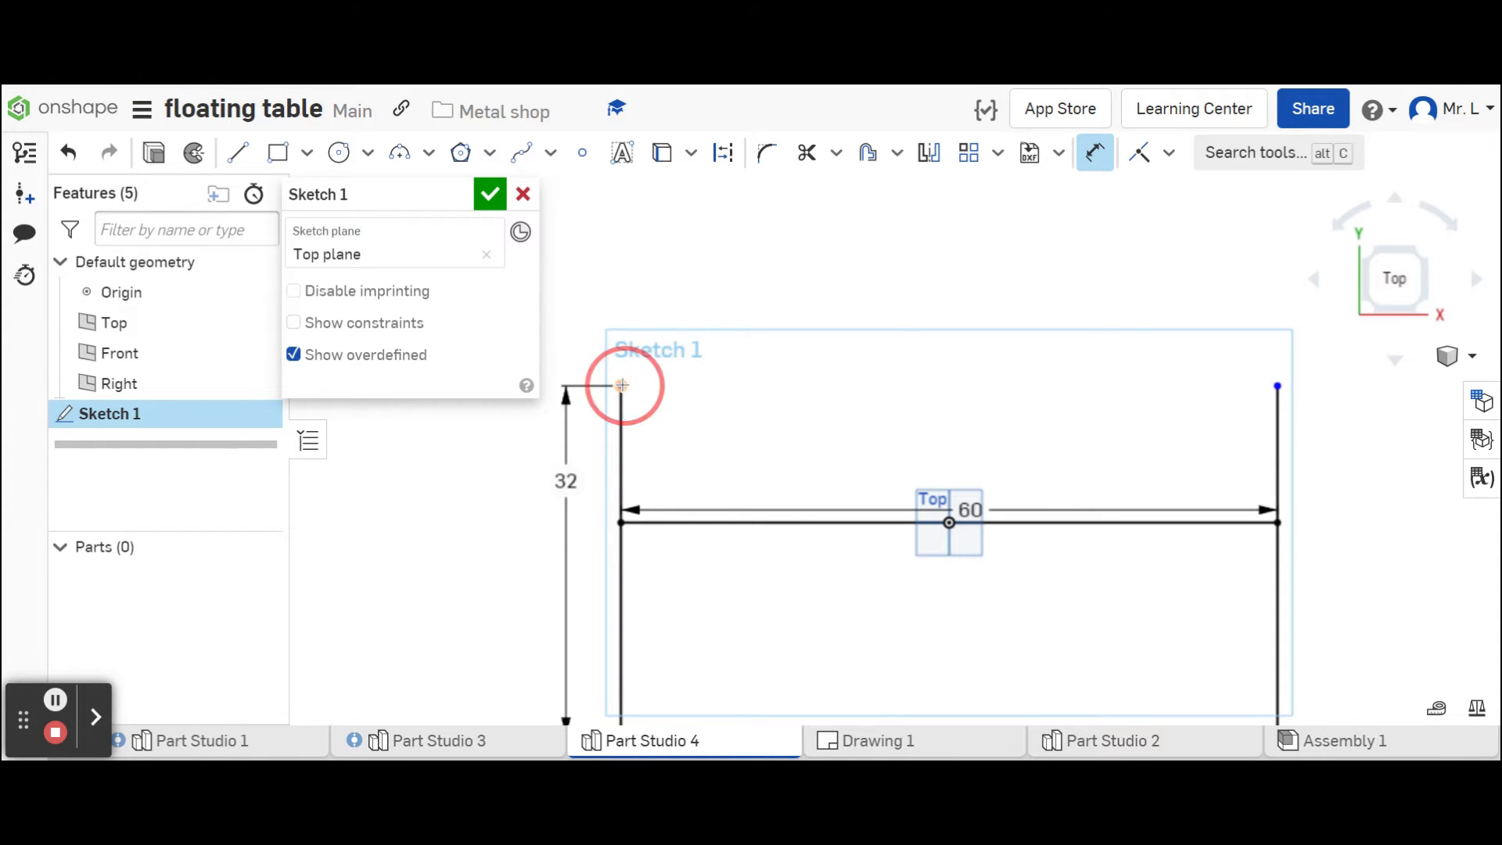
left_click(693, 522)
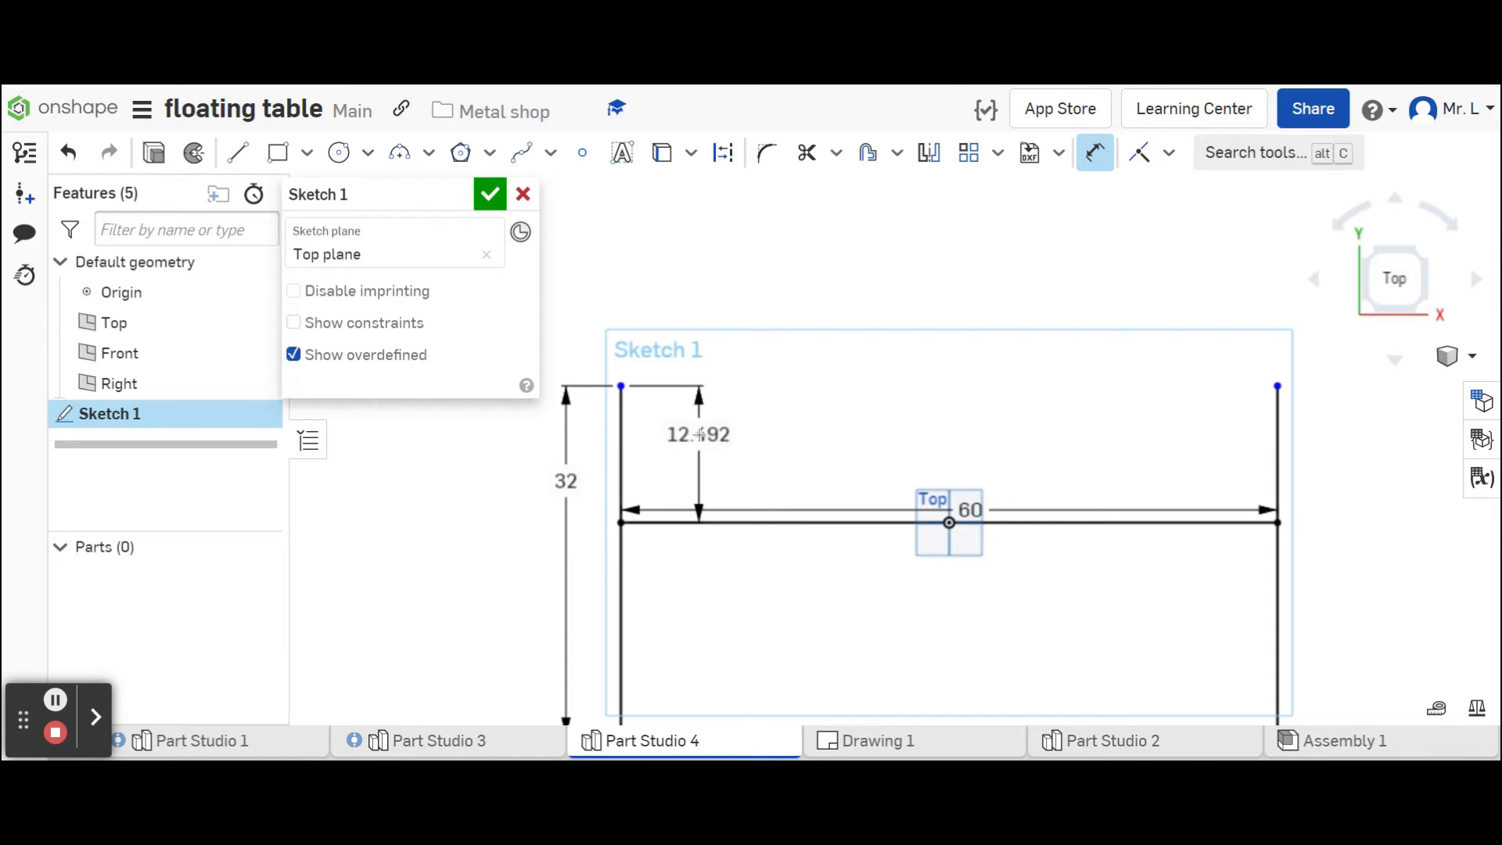
left_click(699, 433)
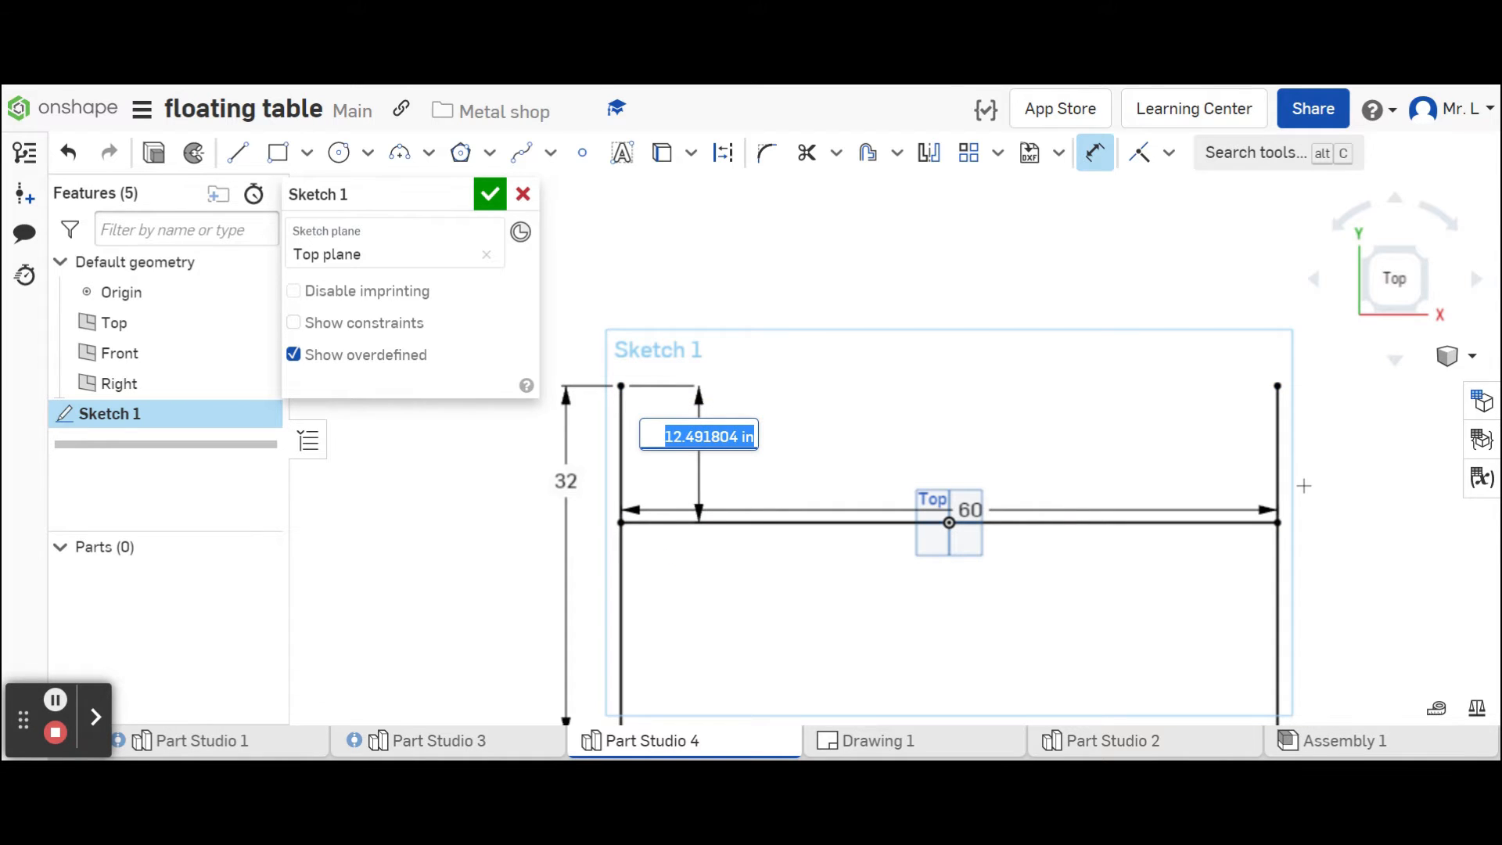
type("16")
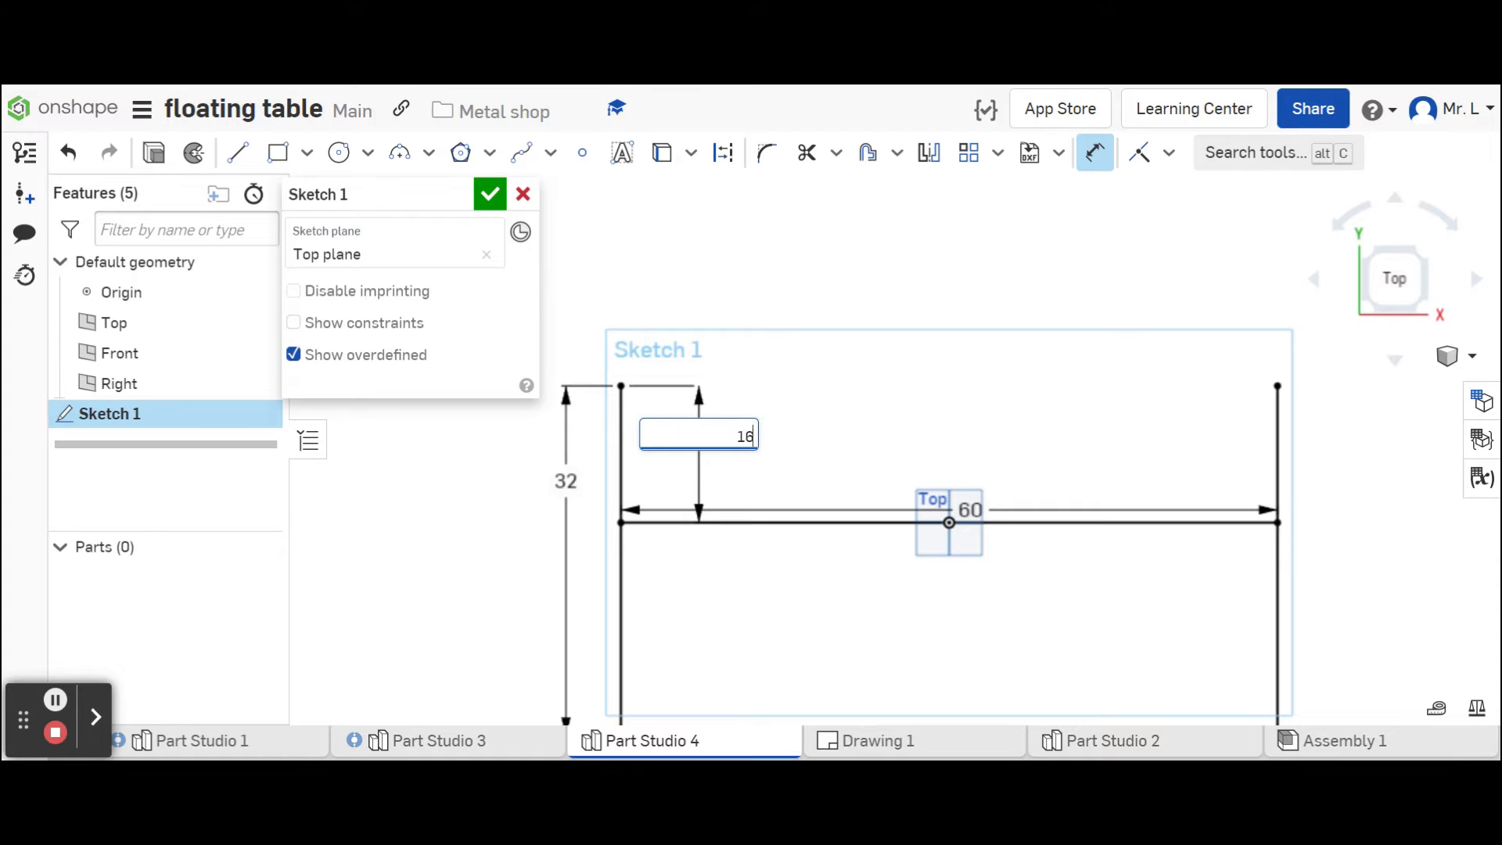
key("Return")
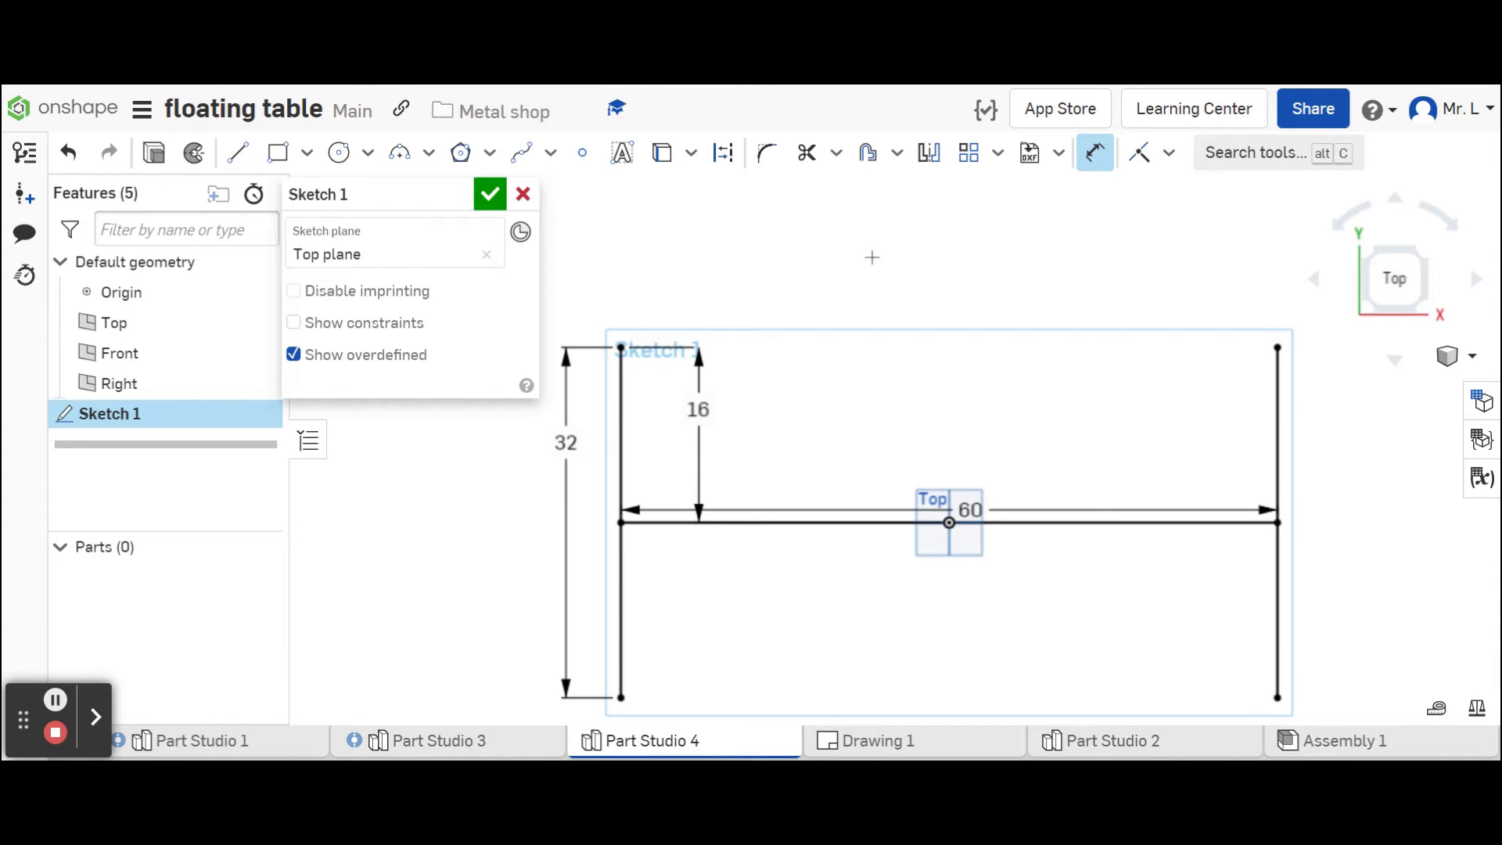
left_click(489, 194)
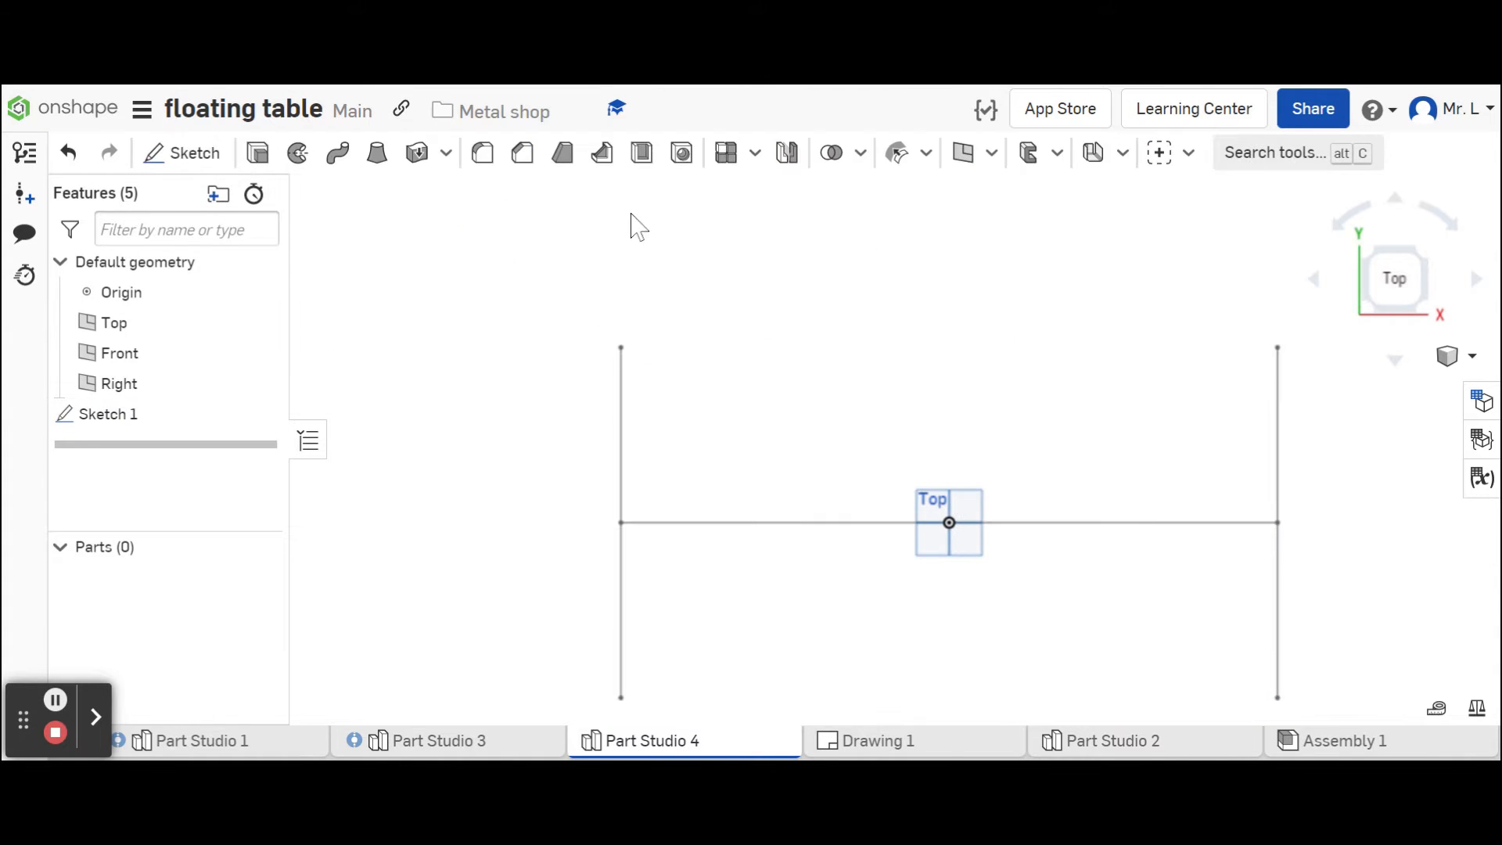
Start an ISO 40 x 40 x 2 square hollow Beam along the left vertical line and shift its profile to the inner side of the H.
left_click(1188, 161)
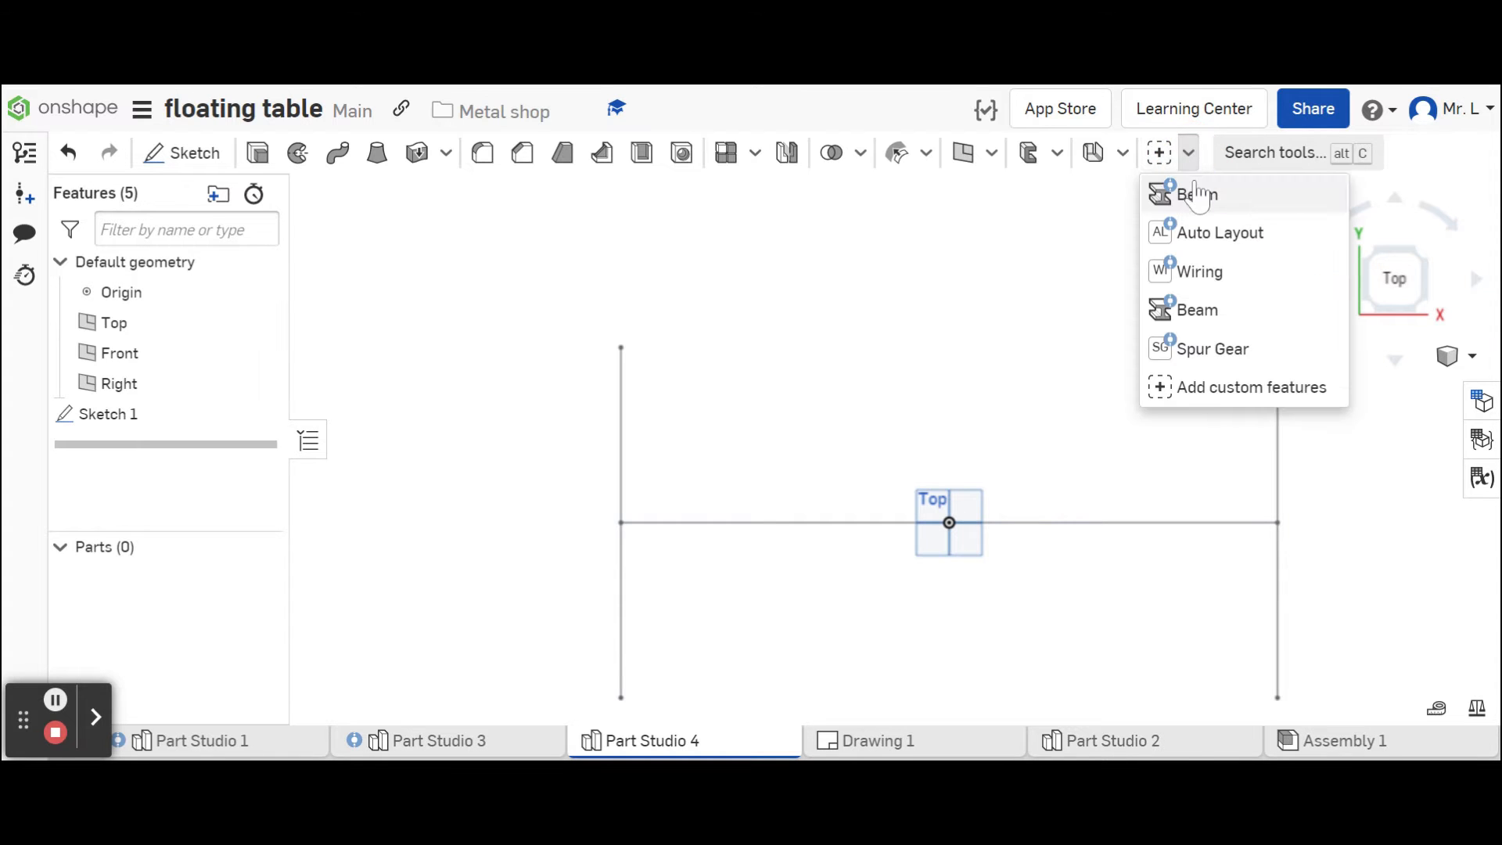
left_click(1197, 194)
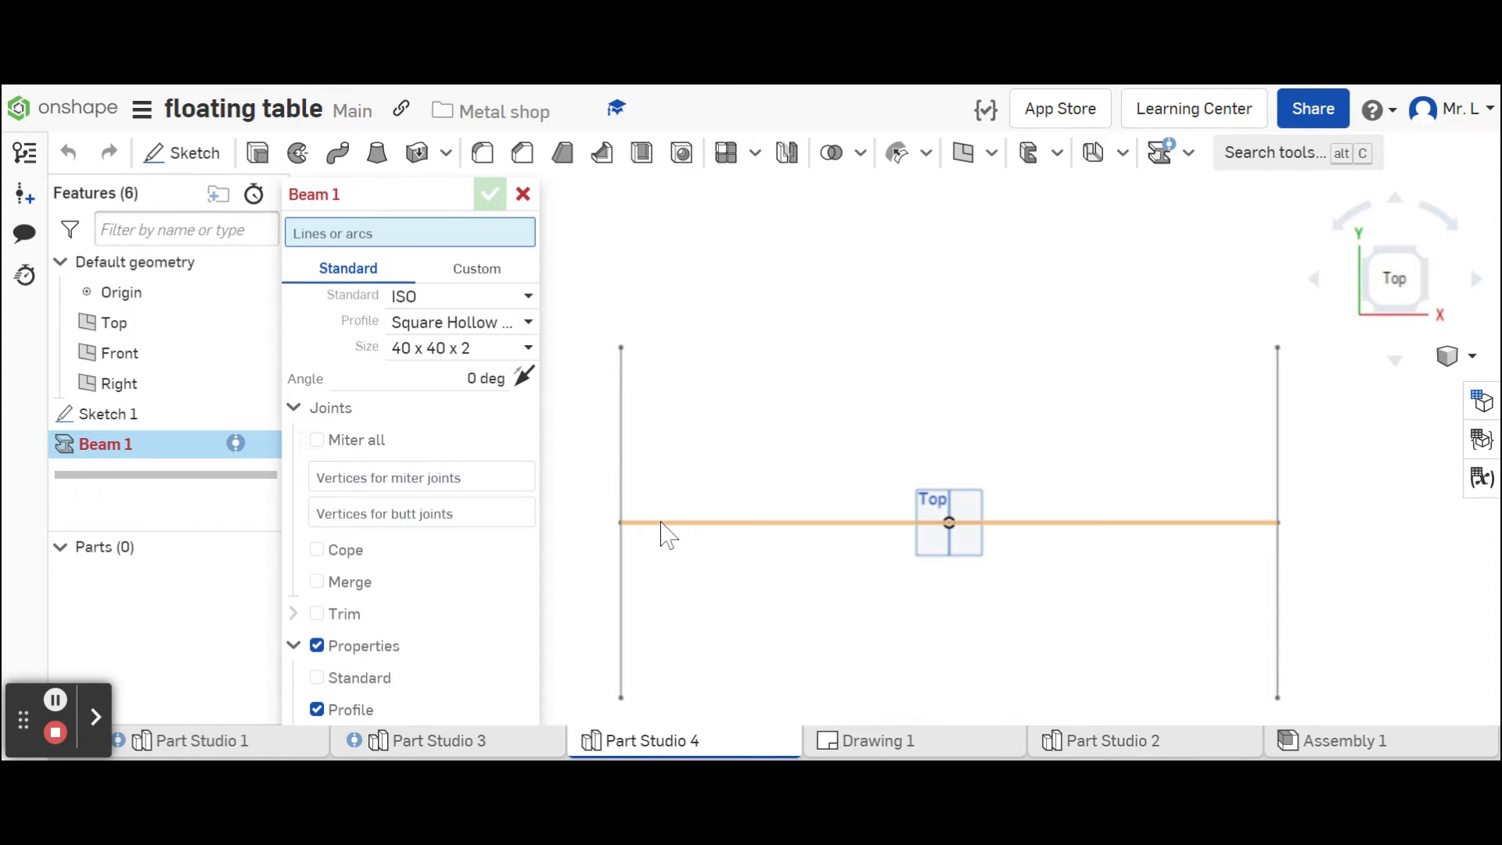
left_click(622, 450)
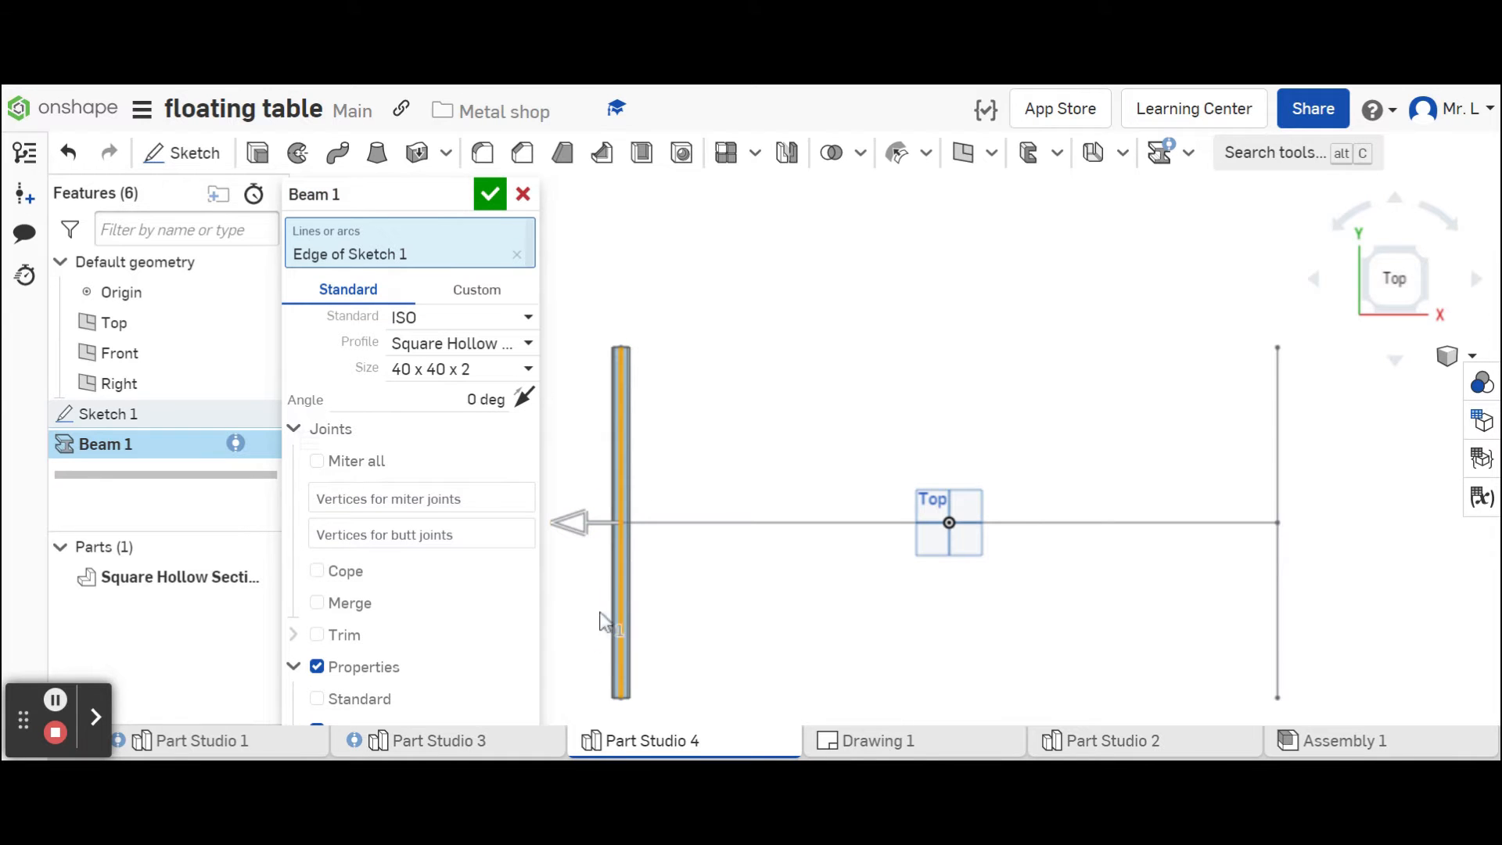
left_click(607, 521)
left_click(680, 519)
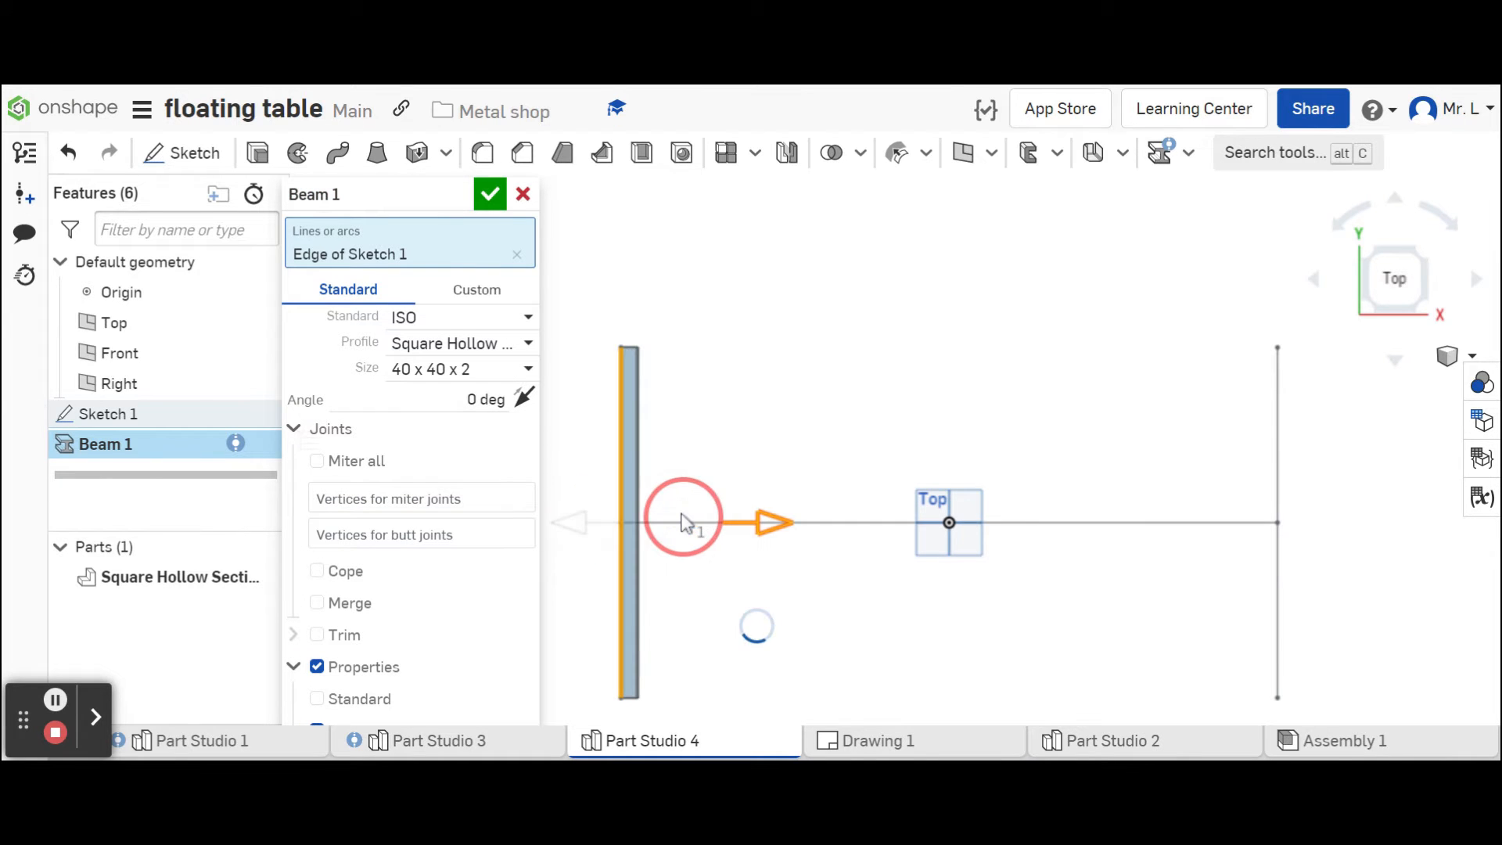
Shift the left beam's profile upward so it rests above the sketch plane, and finish the beam.
right_click_drag(739, 663, 736, 555)
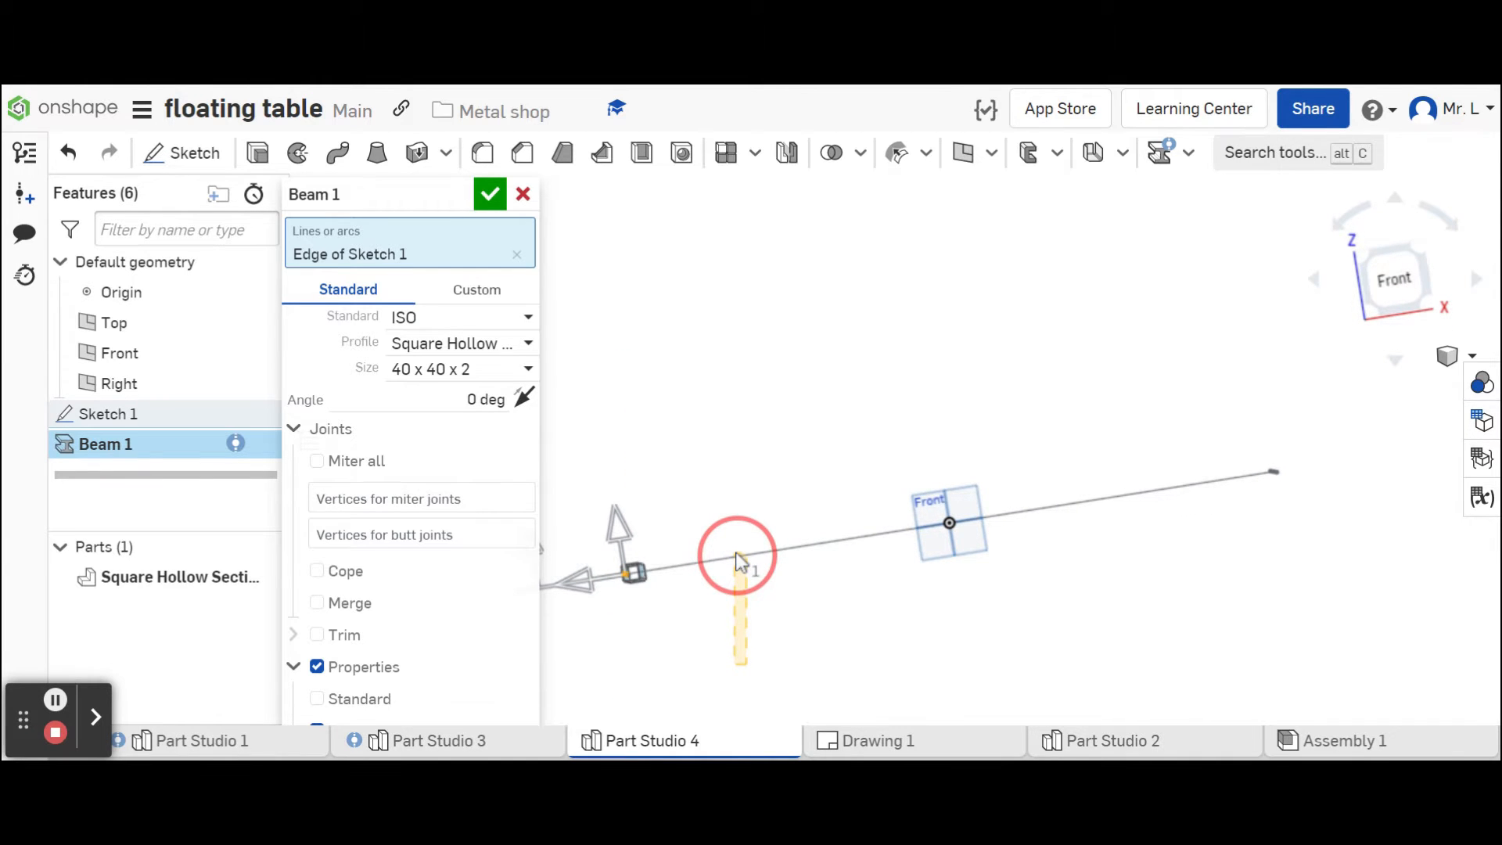
left_click(736, 561)
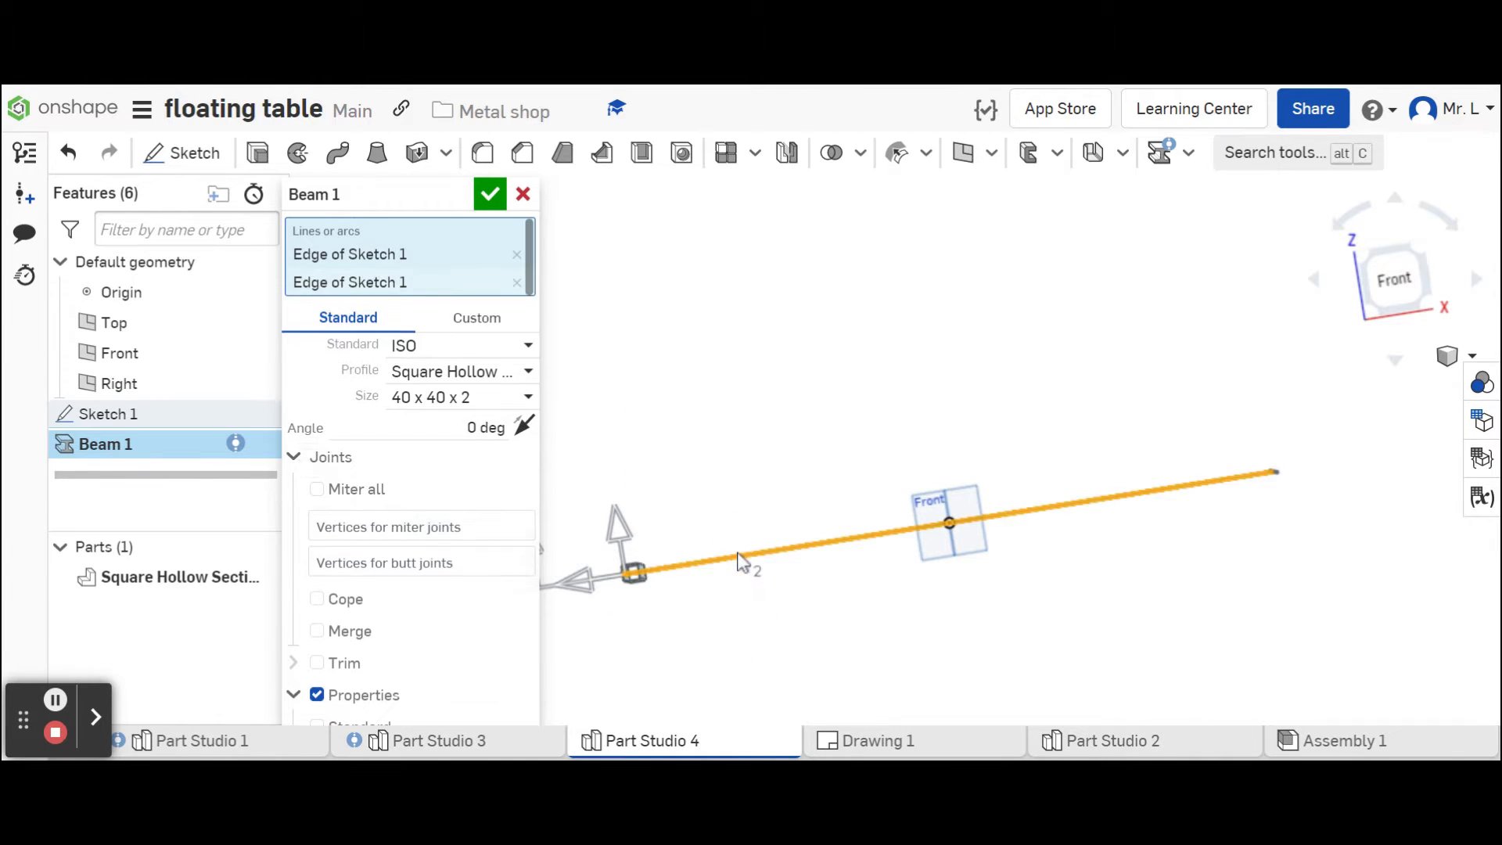
left_click(516, 283)
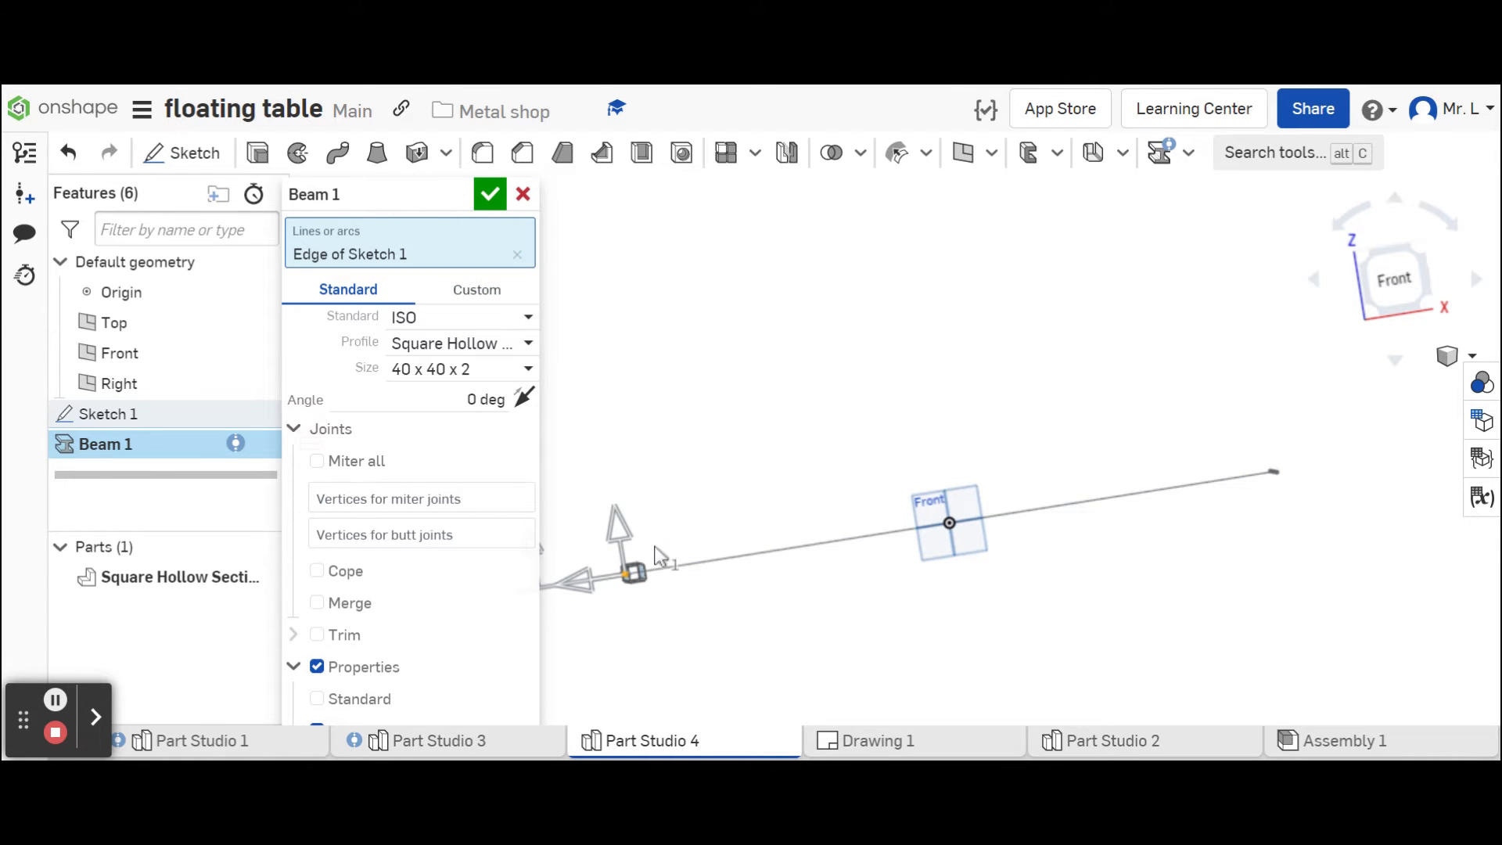
left_click_drag(631, 537, 616, 415)
left_click(725, 628)
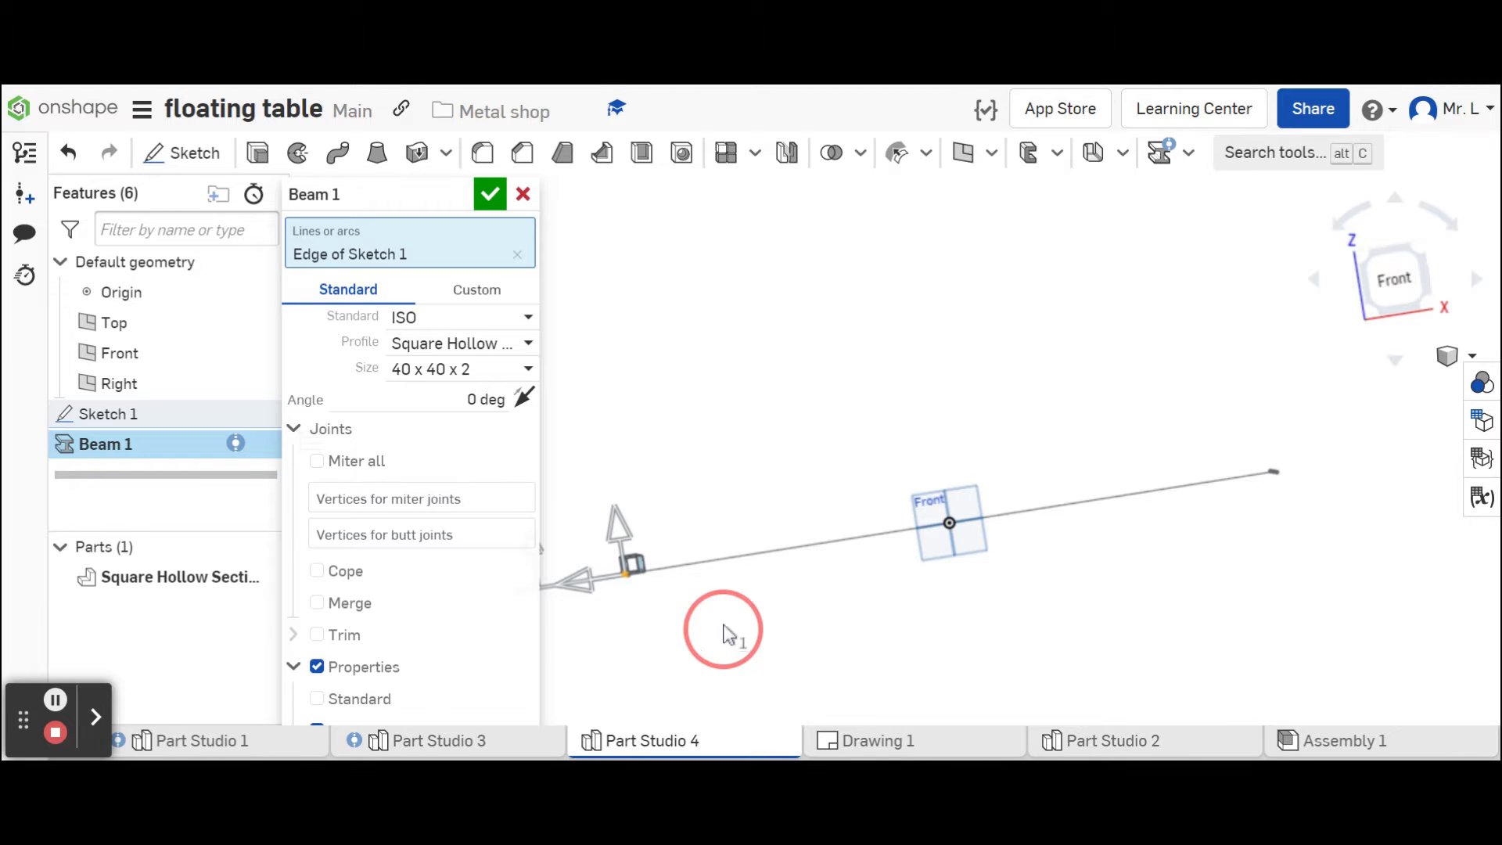
left_click(1394, 275)
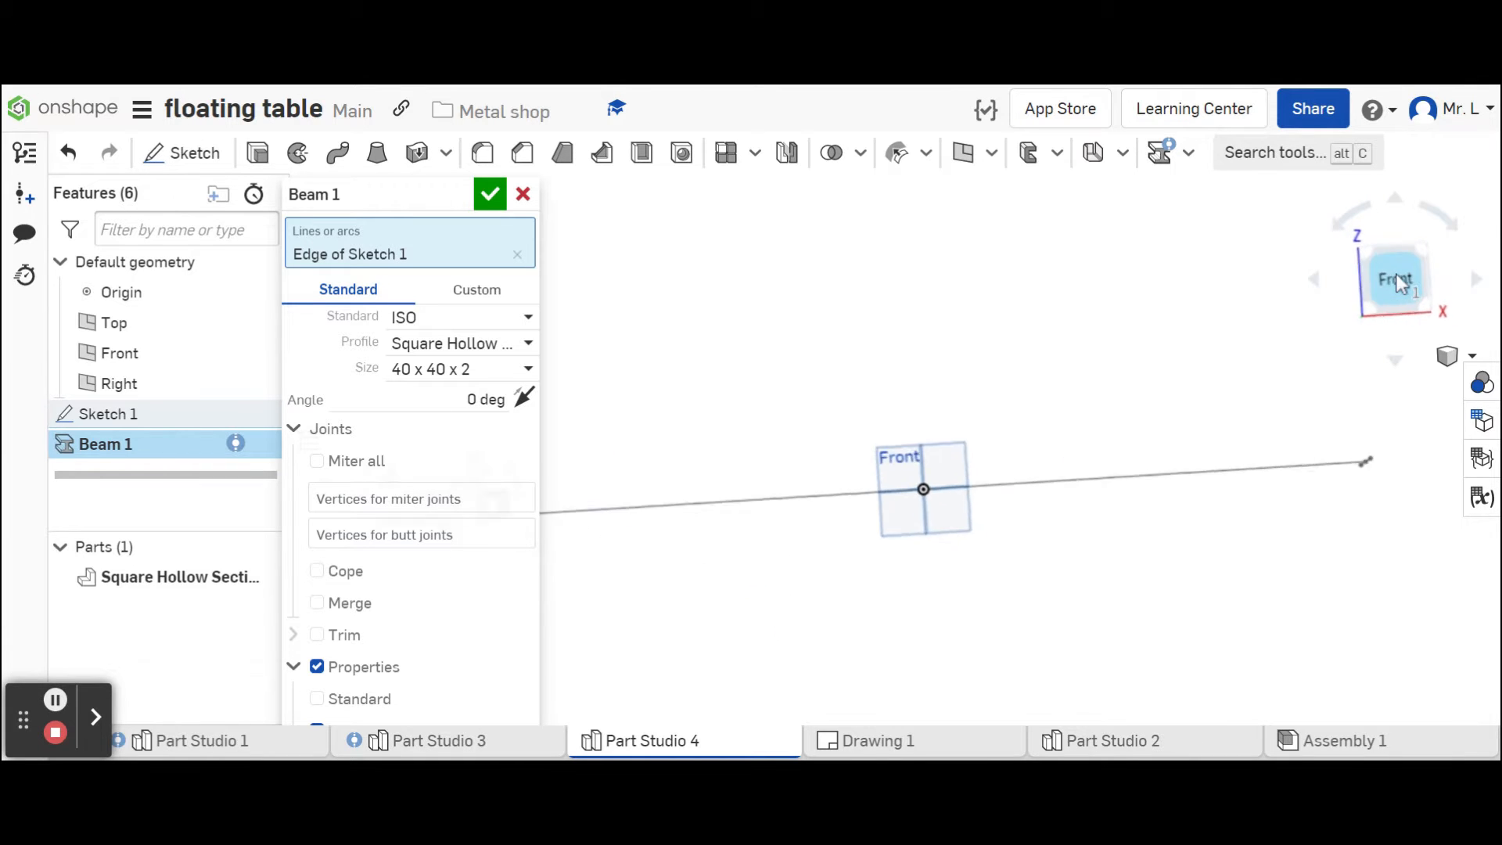
scroll(731, 543, "up", 3)
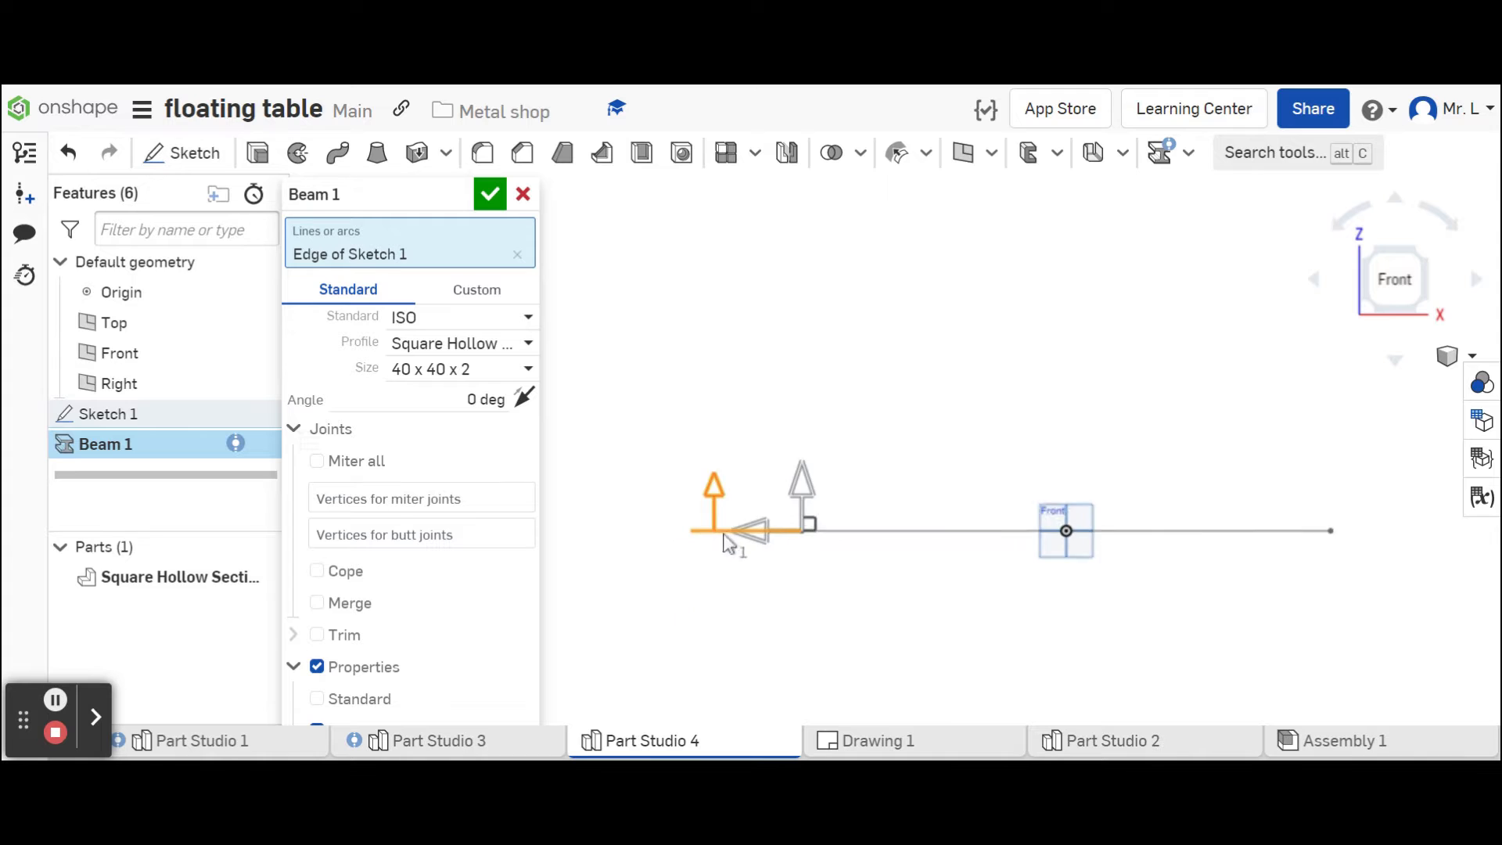
scroll(931, 548, "down", 3)
scroll(947, 501, "up", 5)
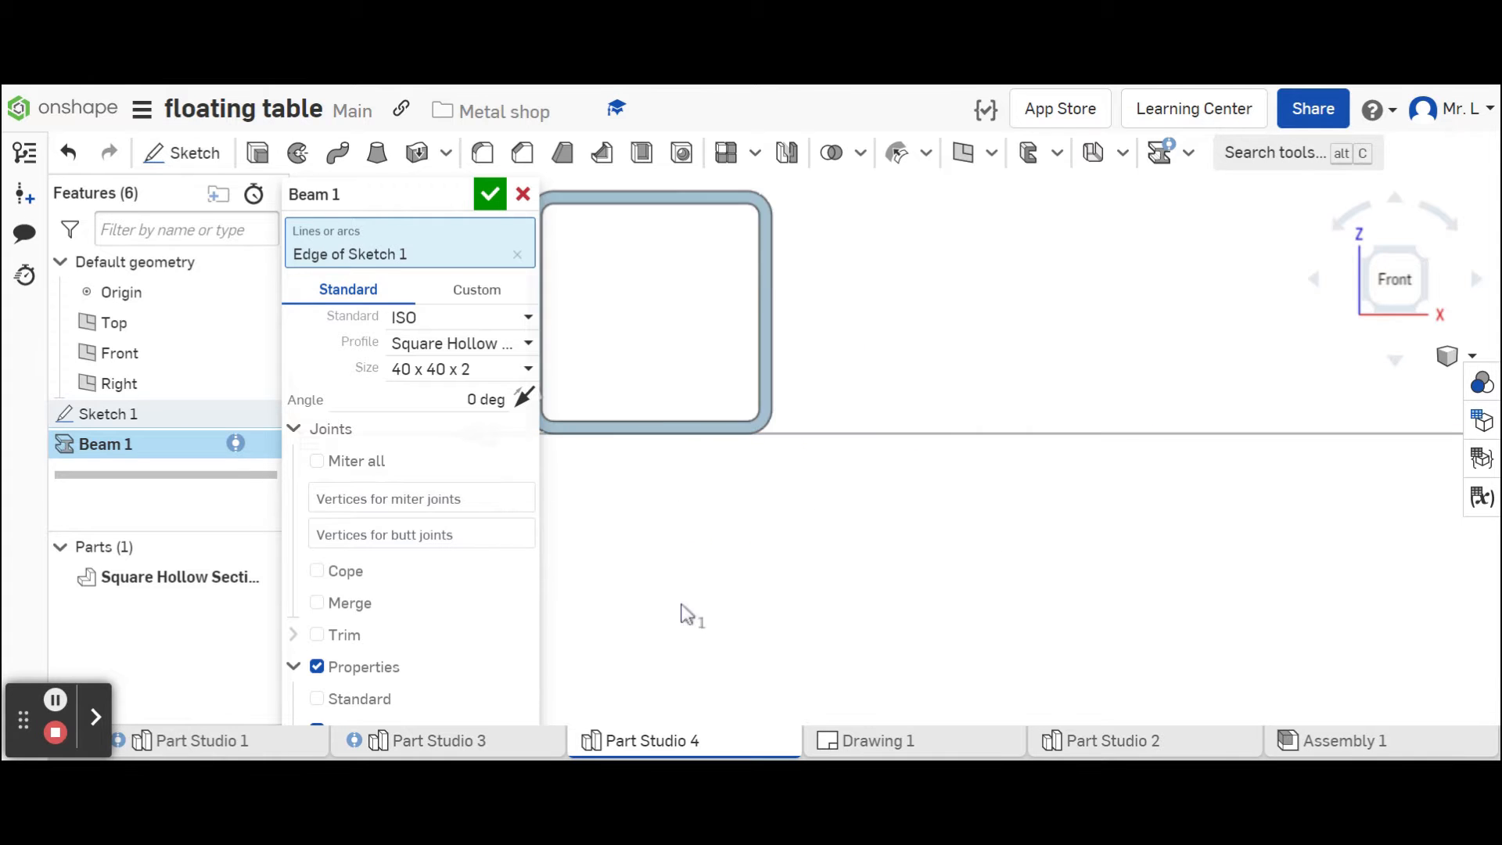
scroll(684, 618, "down", 3)
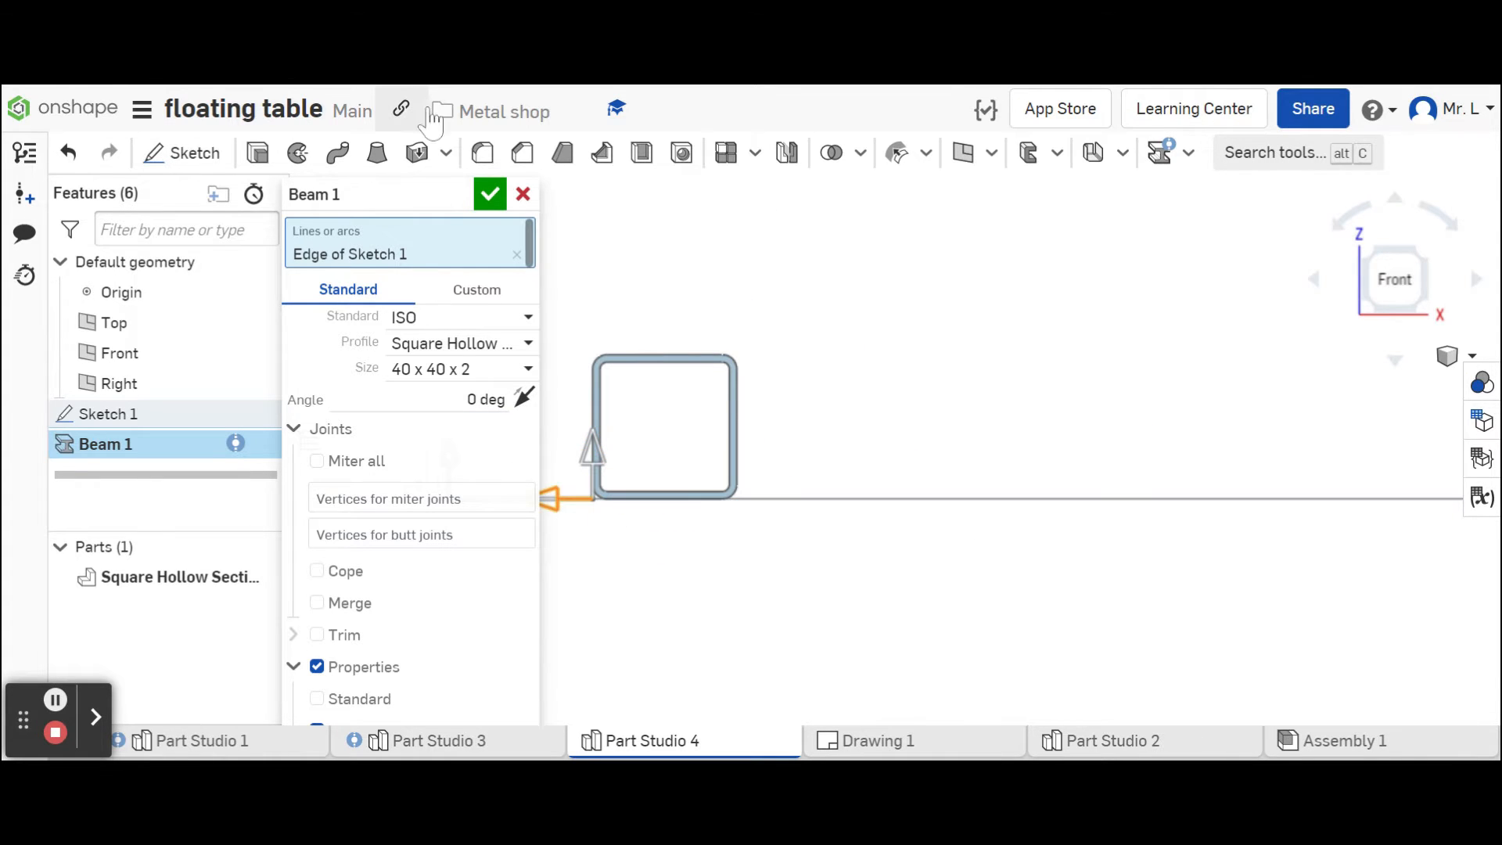
left_click(489, 194)
Show Sketch 1 again and return to the top view.
scroll(900, 504, "down", 5)
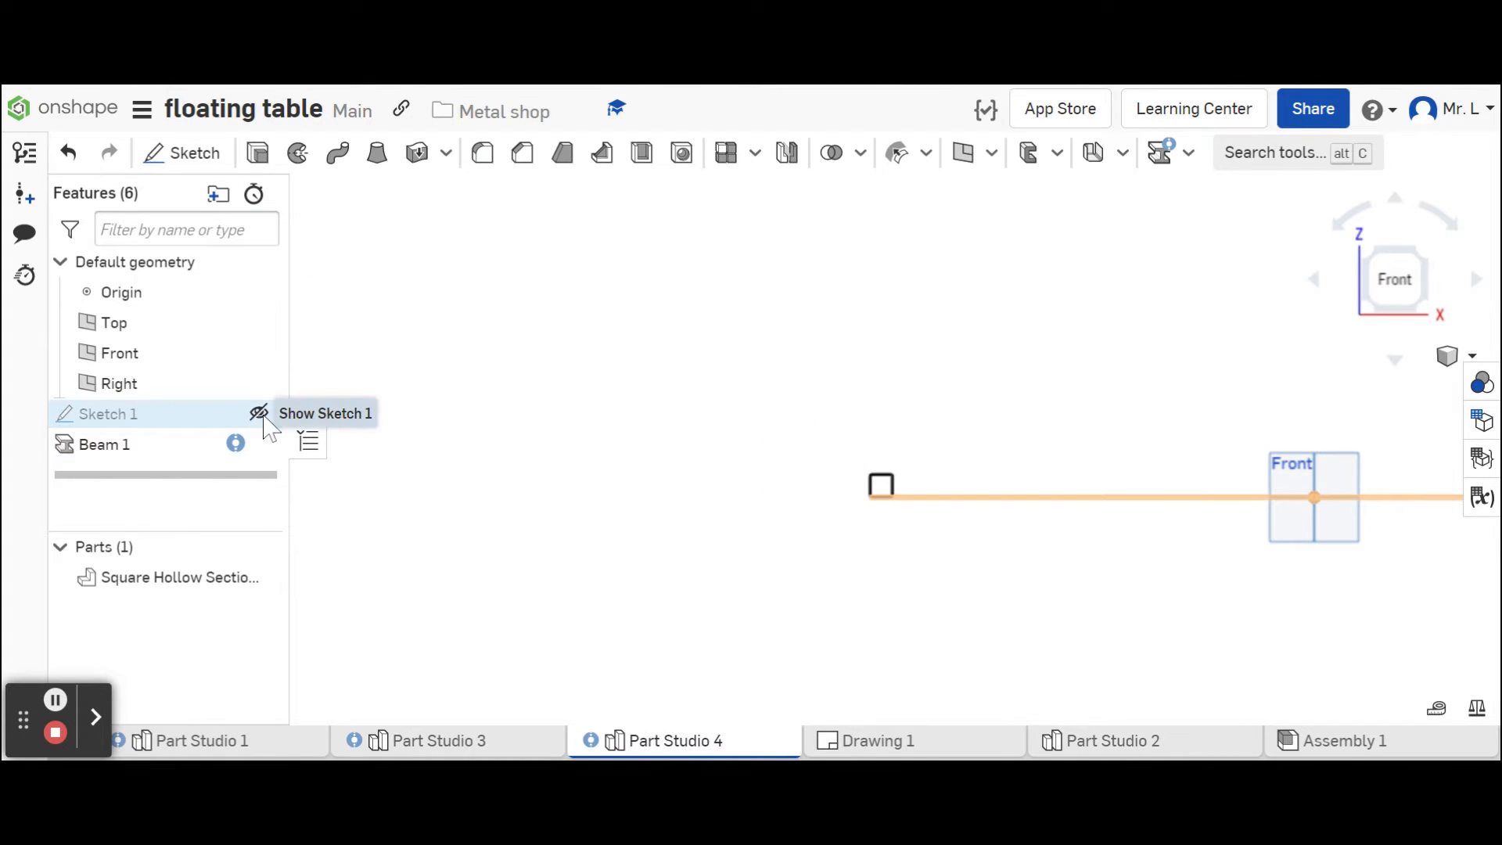
left_click(259, 414)
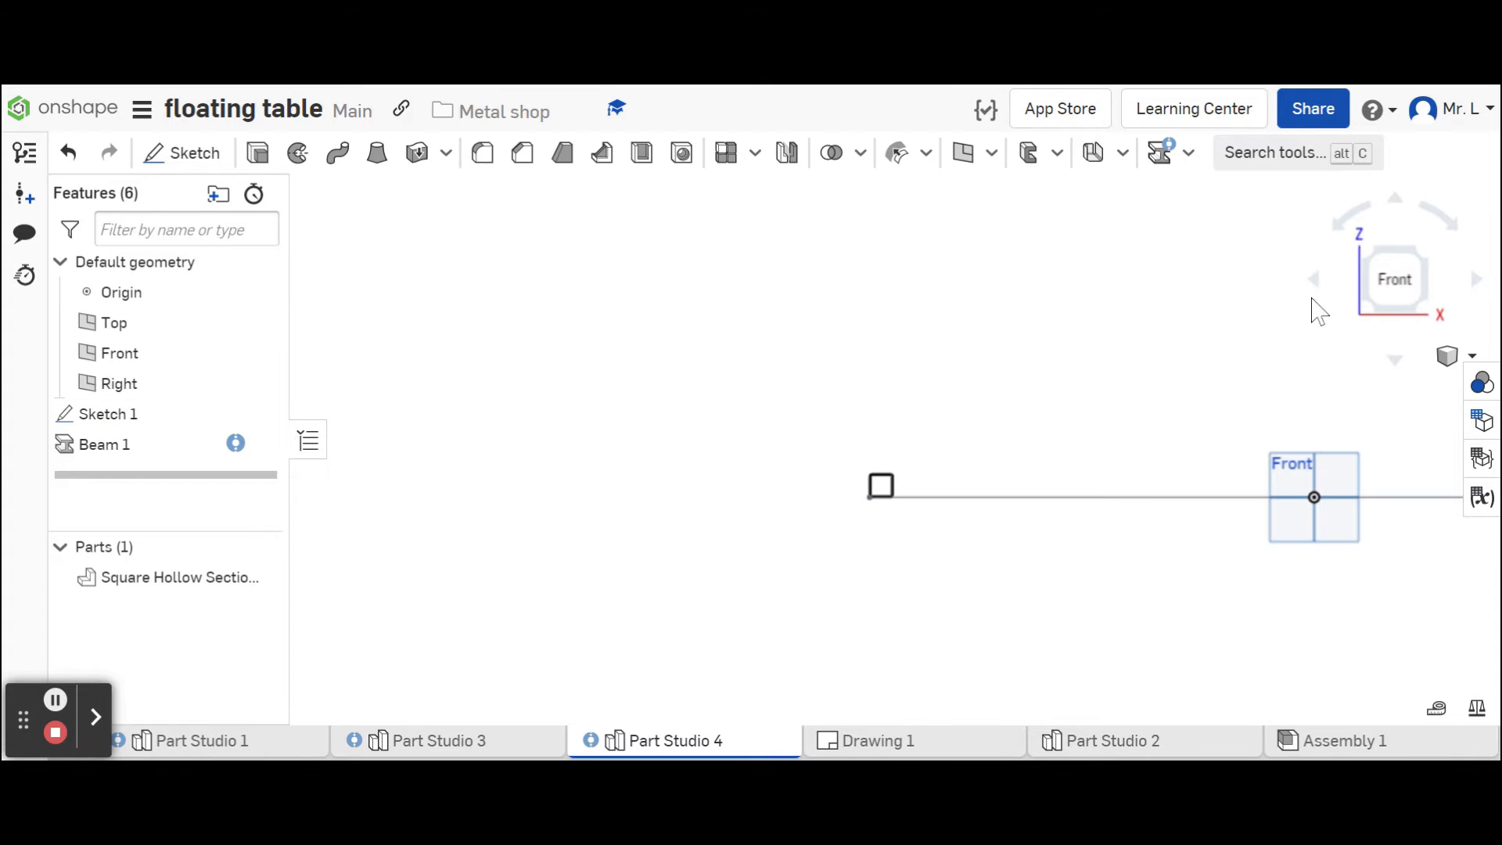
left_click(1372, 259)
left_click(1396, 244)
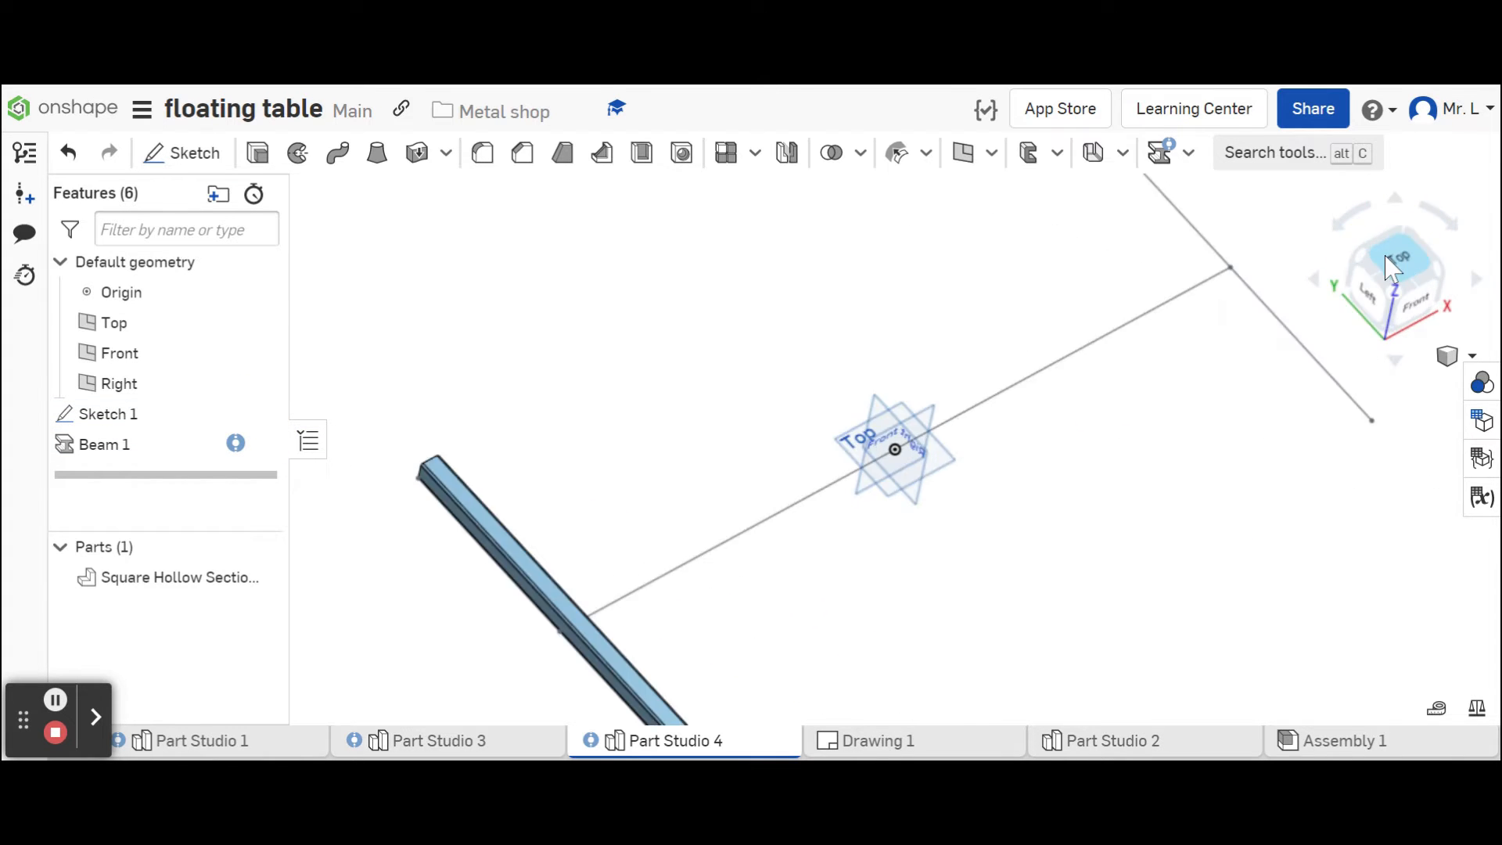
Add an ISO 40 x 40 x 2 square hollow Beam along the right vertical line, with its profile shifted inward and above the sketch plane.
left_click(1159, 166)
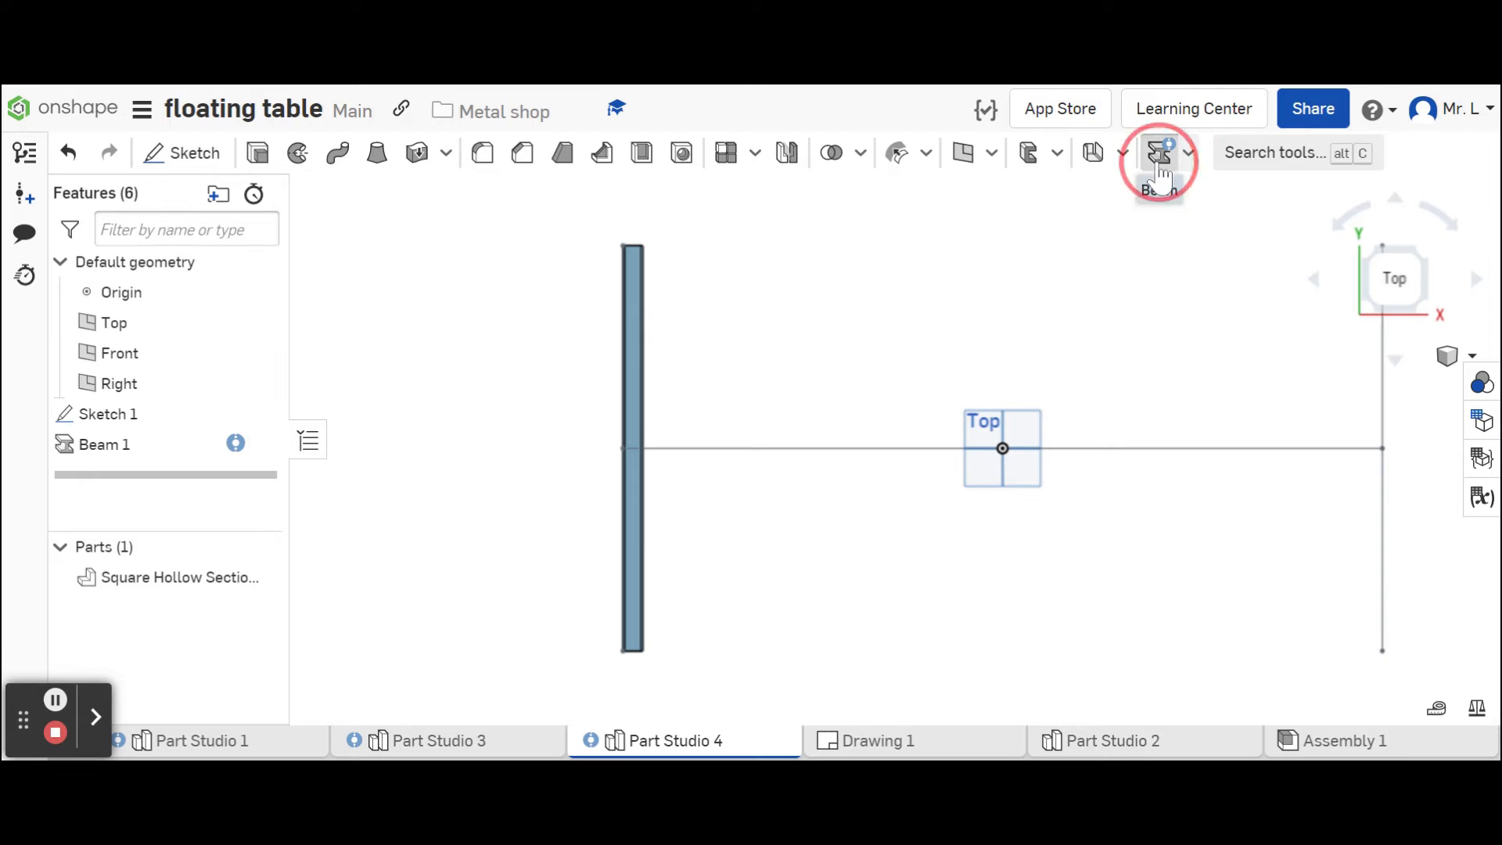
left_click(1387, 417)
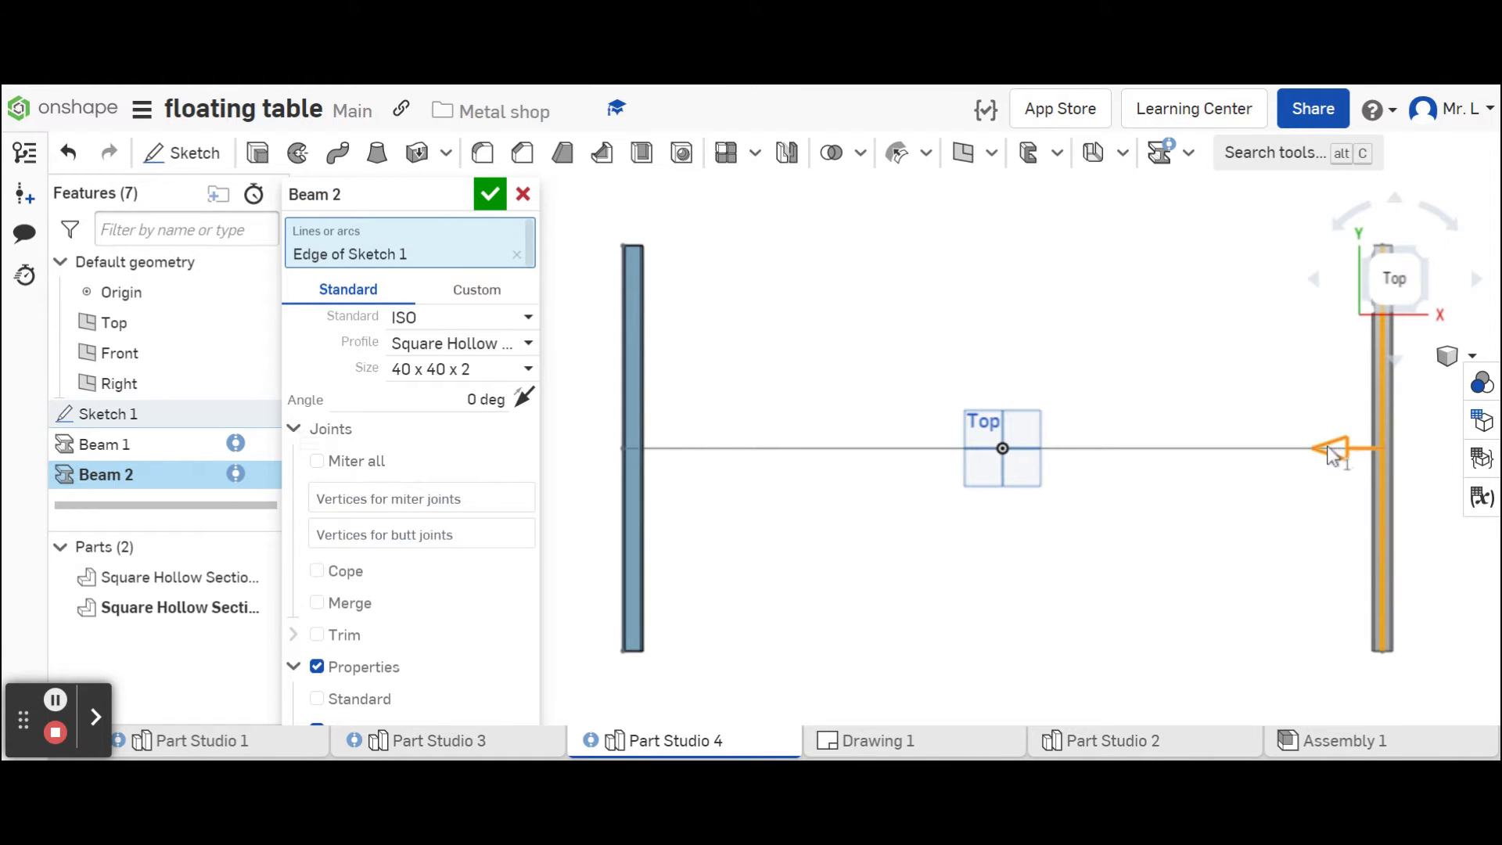
left_click_drag(1332, 449, 1235, 477)
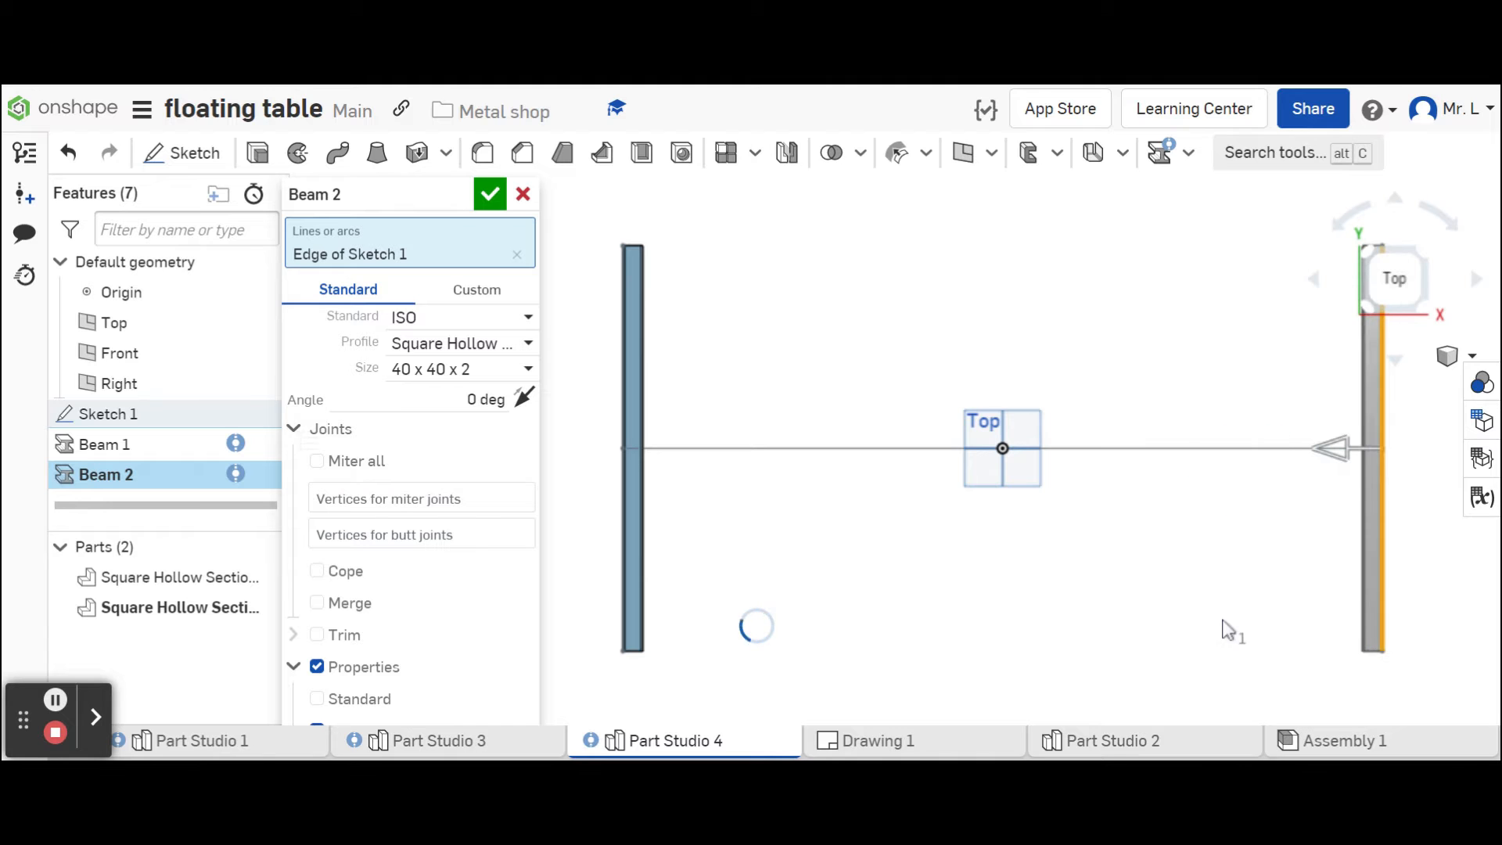
right_click_drag(1237, 607, 1247, 532)
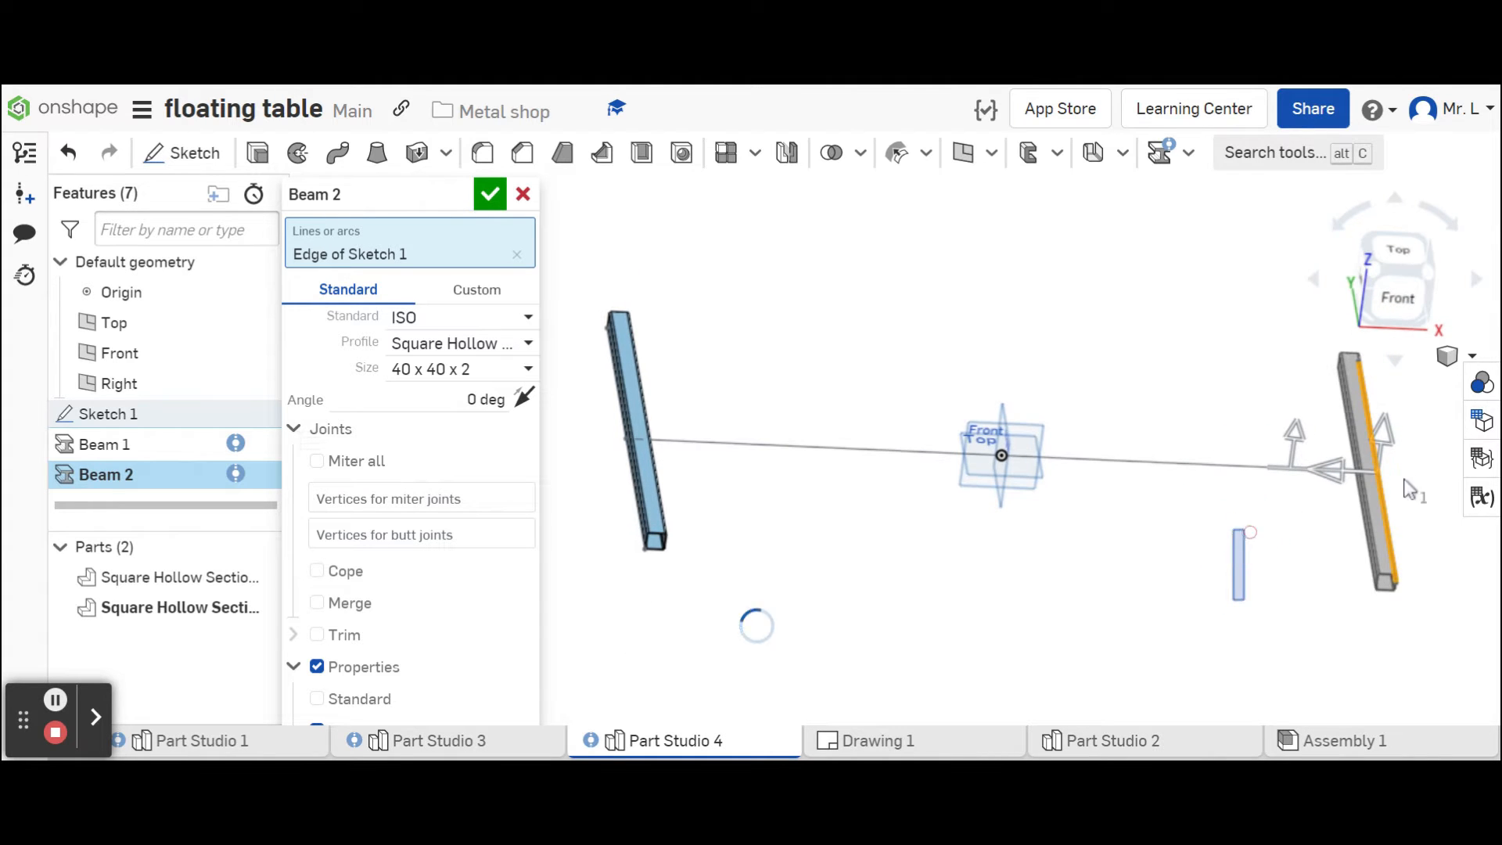
left_click_drag(1385, 430, 1383, 358)
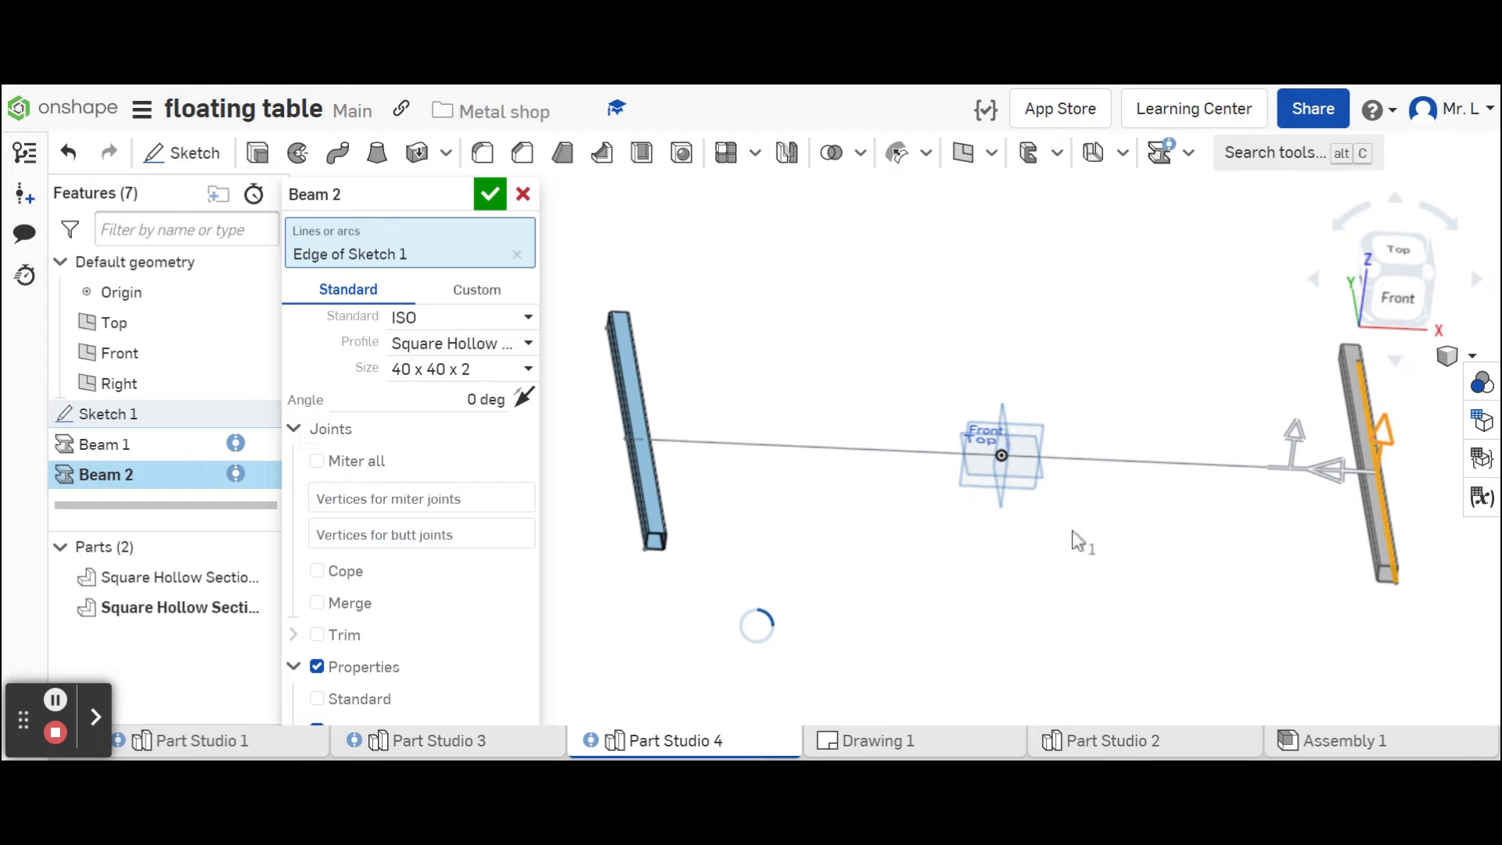
left_click(1399, 250)
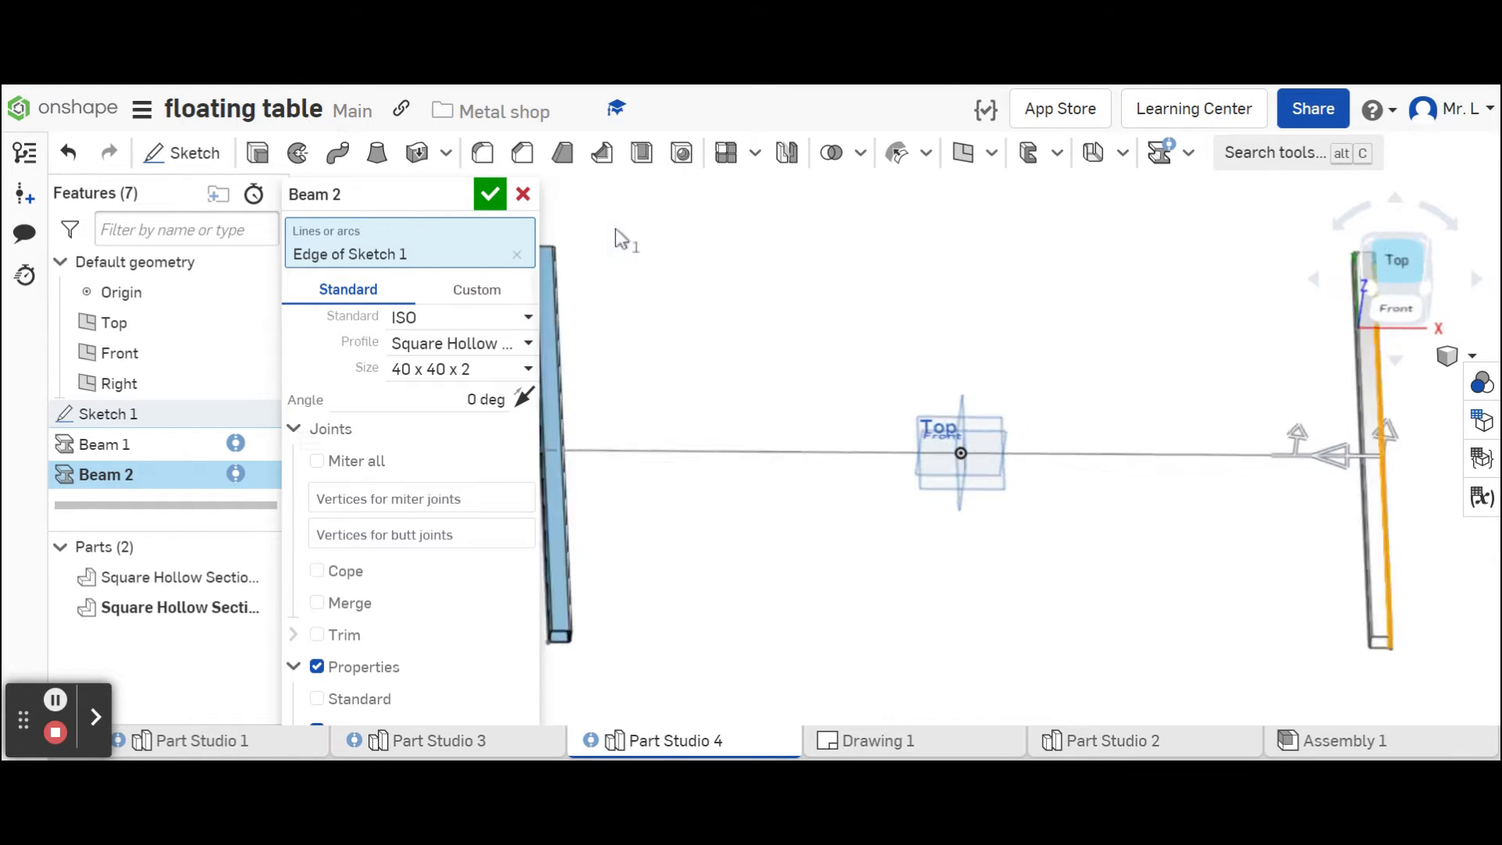
left_click(490, 194)
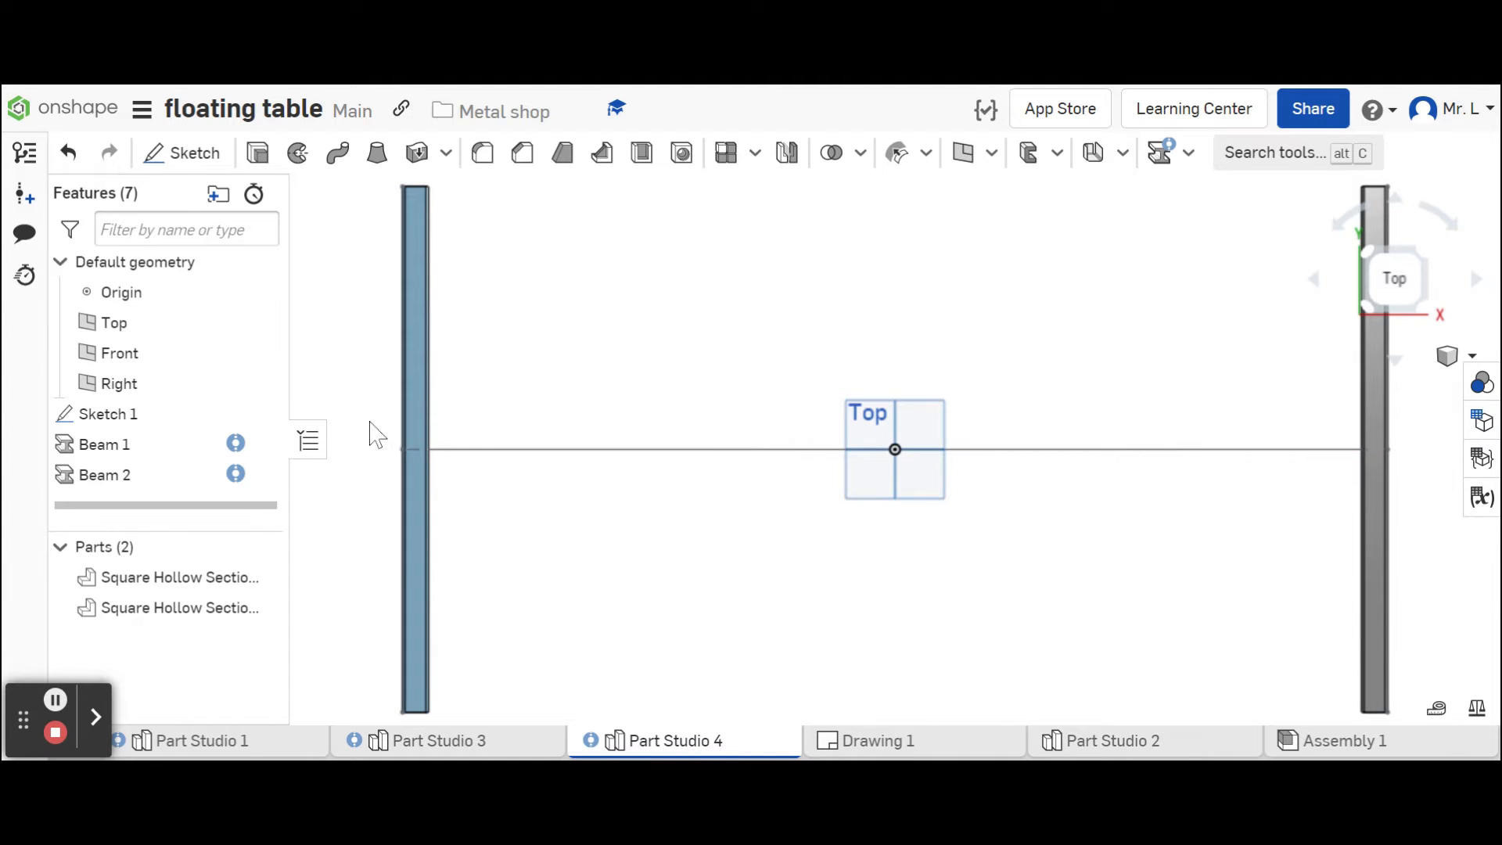
Start an ISO 40 x 40 x 2 square hollow Beam along the H's horizontal line and shift its profile above the sketch plane.
left_click(1163, 159)
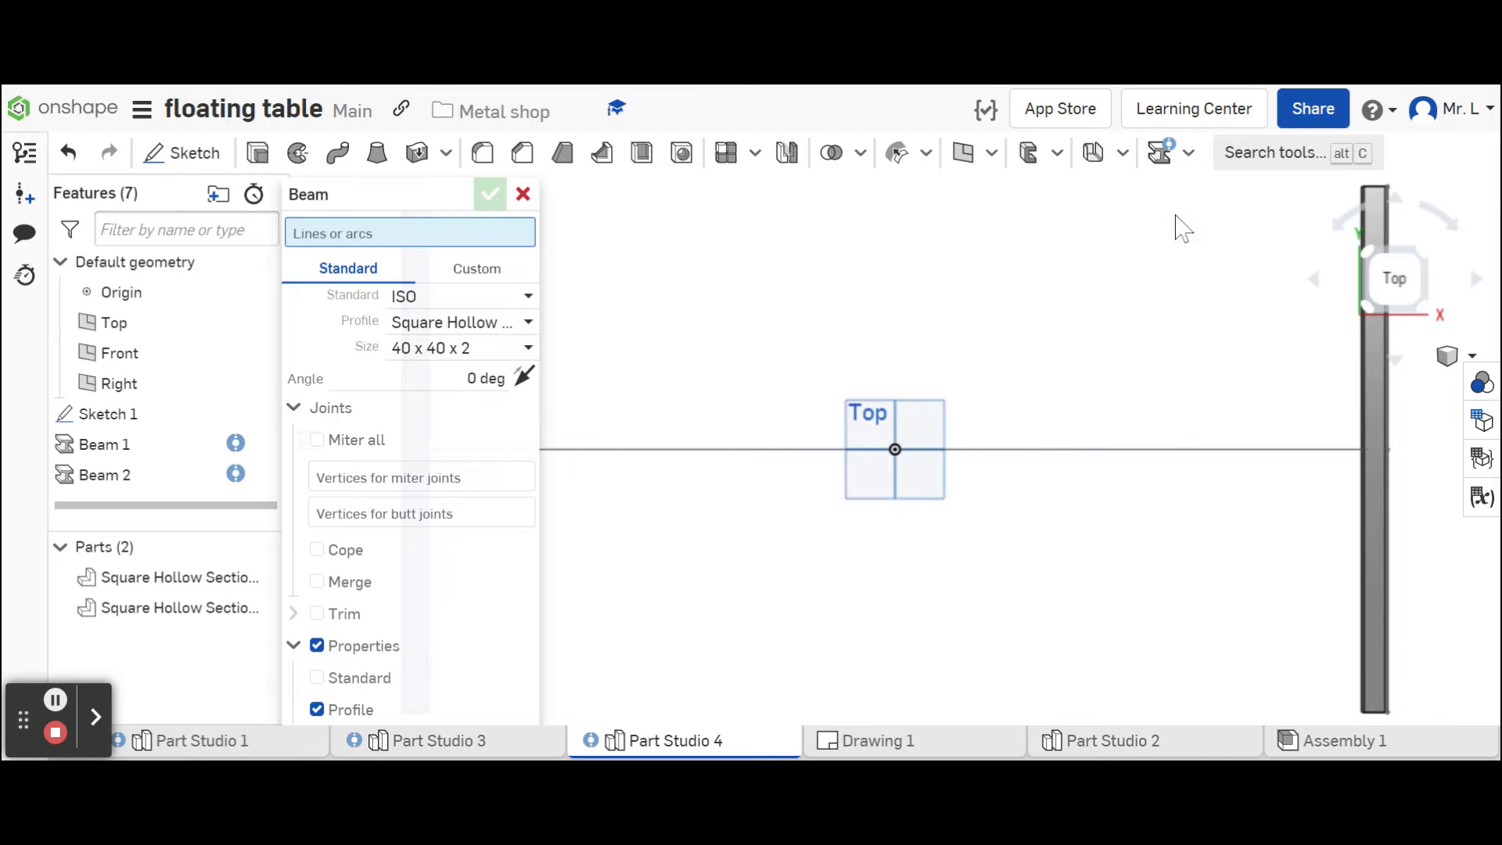
left_click(1025, 455)
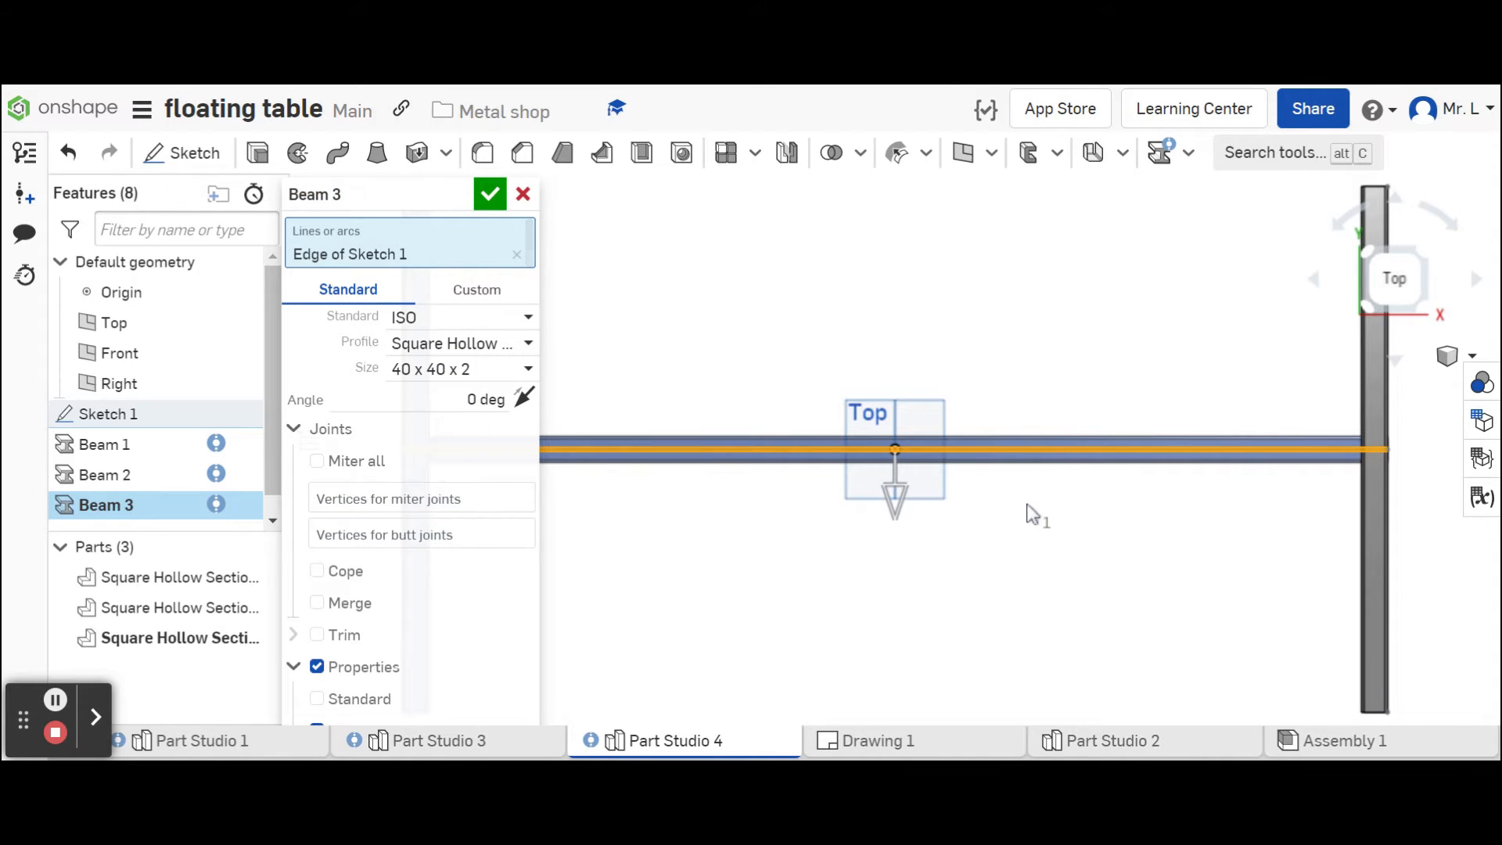
right_click_drag(1000, 669, 1028, 579)
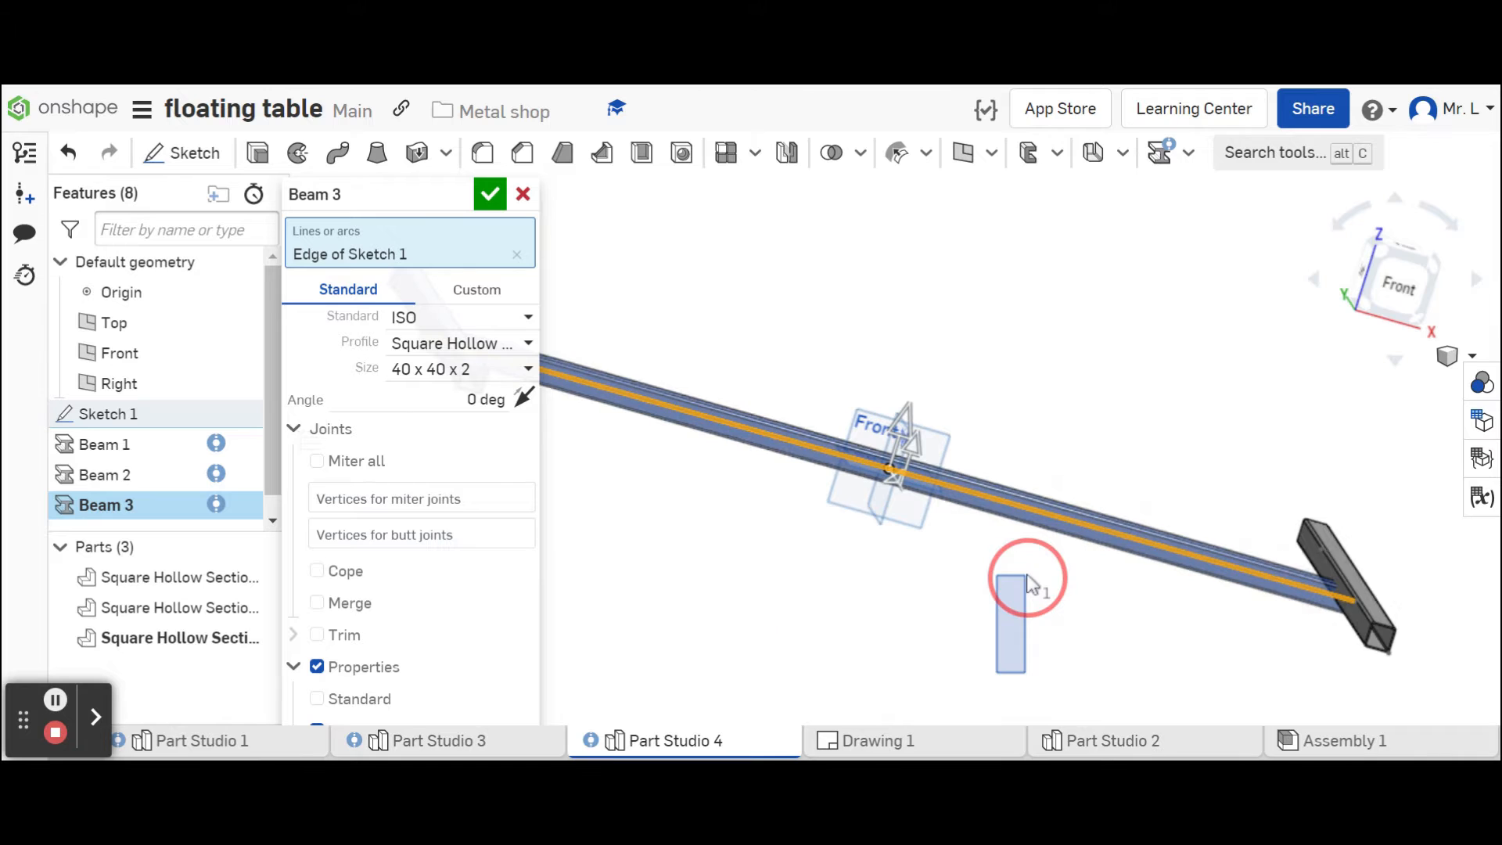
left_click(900, 425)
left_click_drag(900, 425, 950, 346)
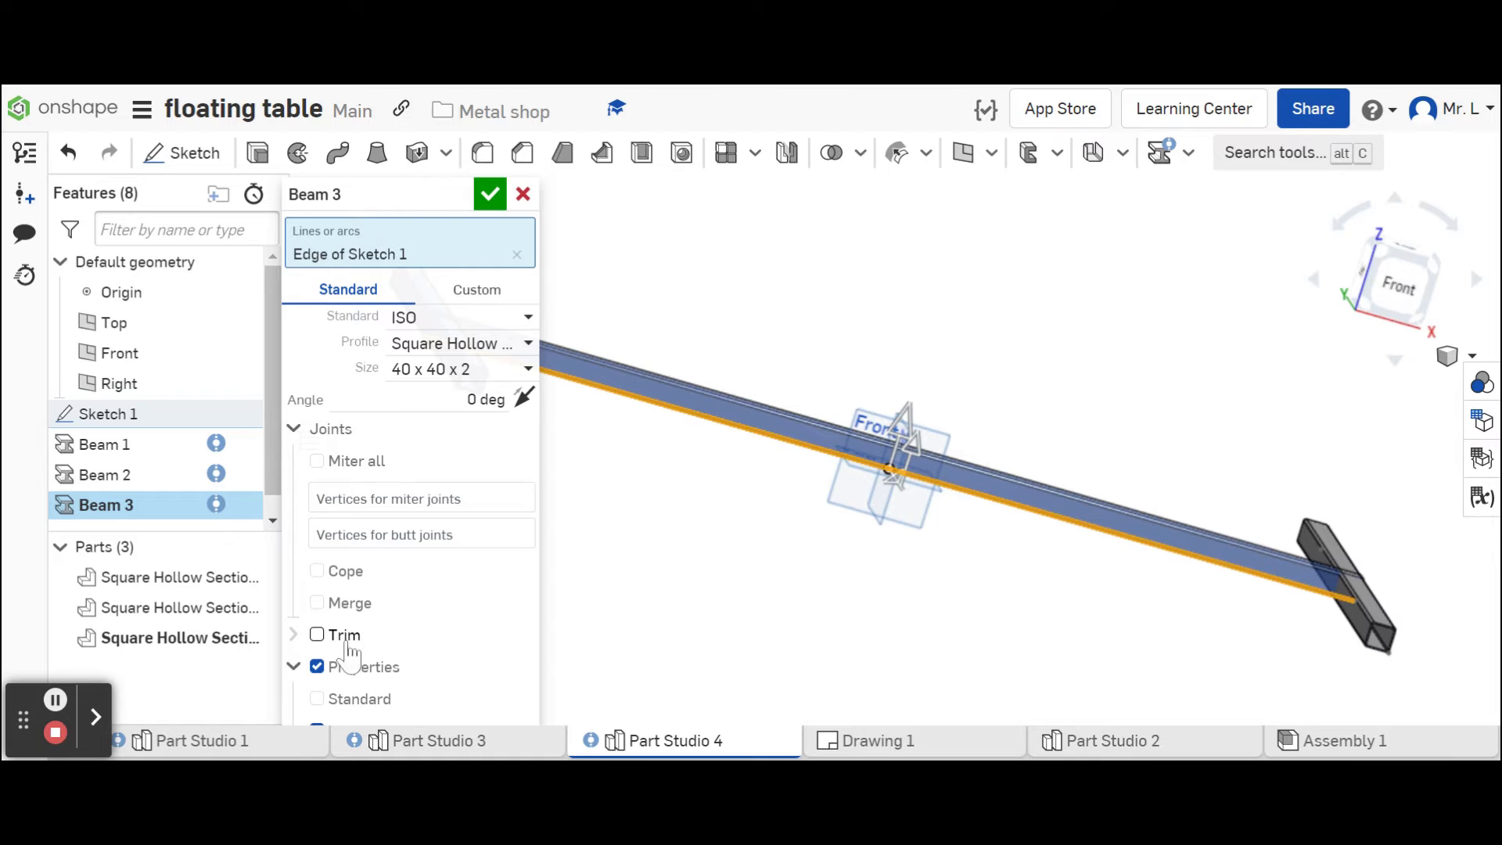
Trim the horizontal beam to both side beams as parts and finish the beam.
left_click(296, 427)
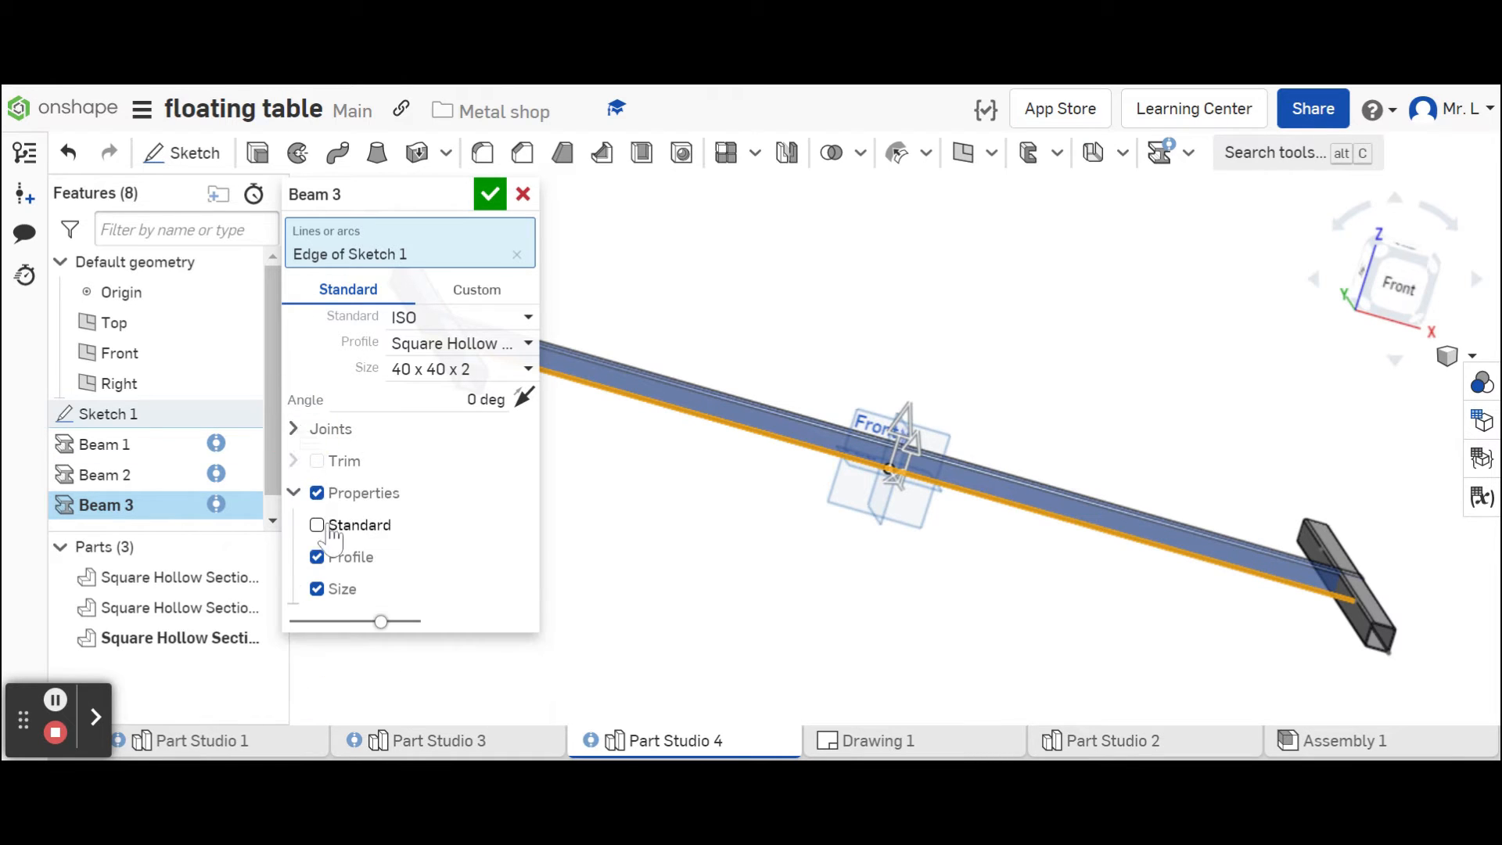
left_click(319, 461)
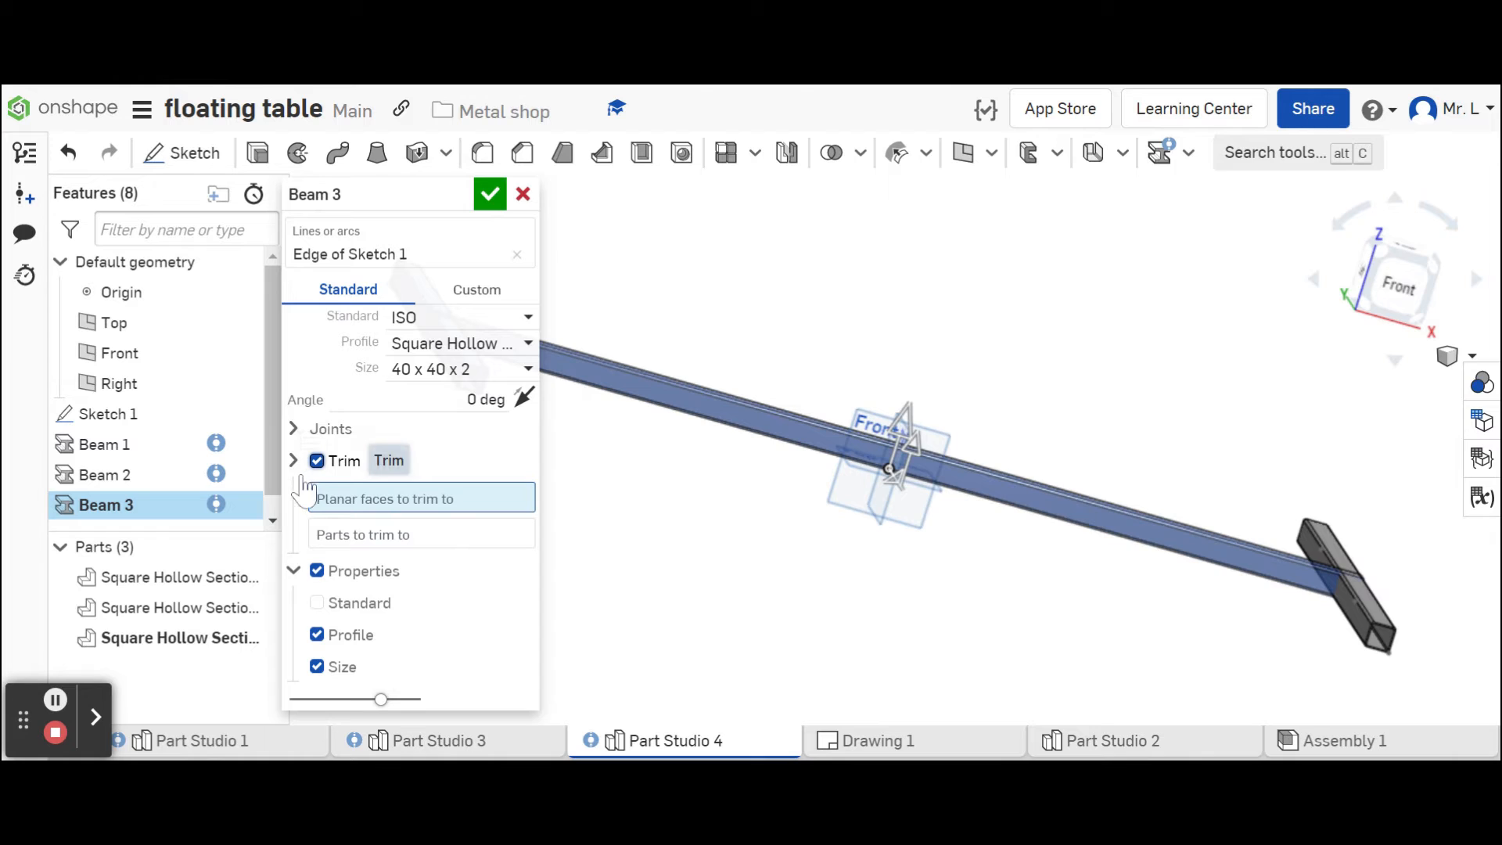
left_click(396, 537)
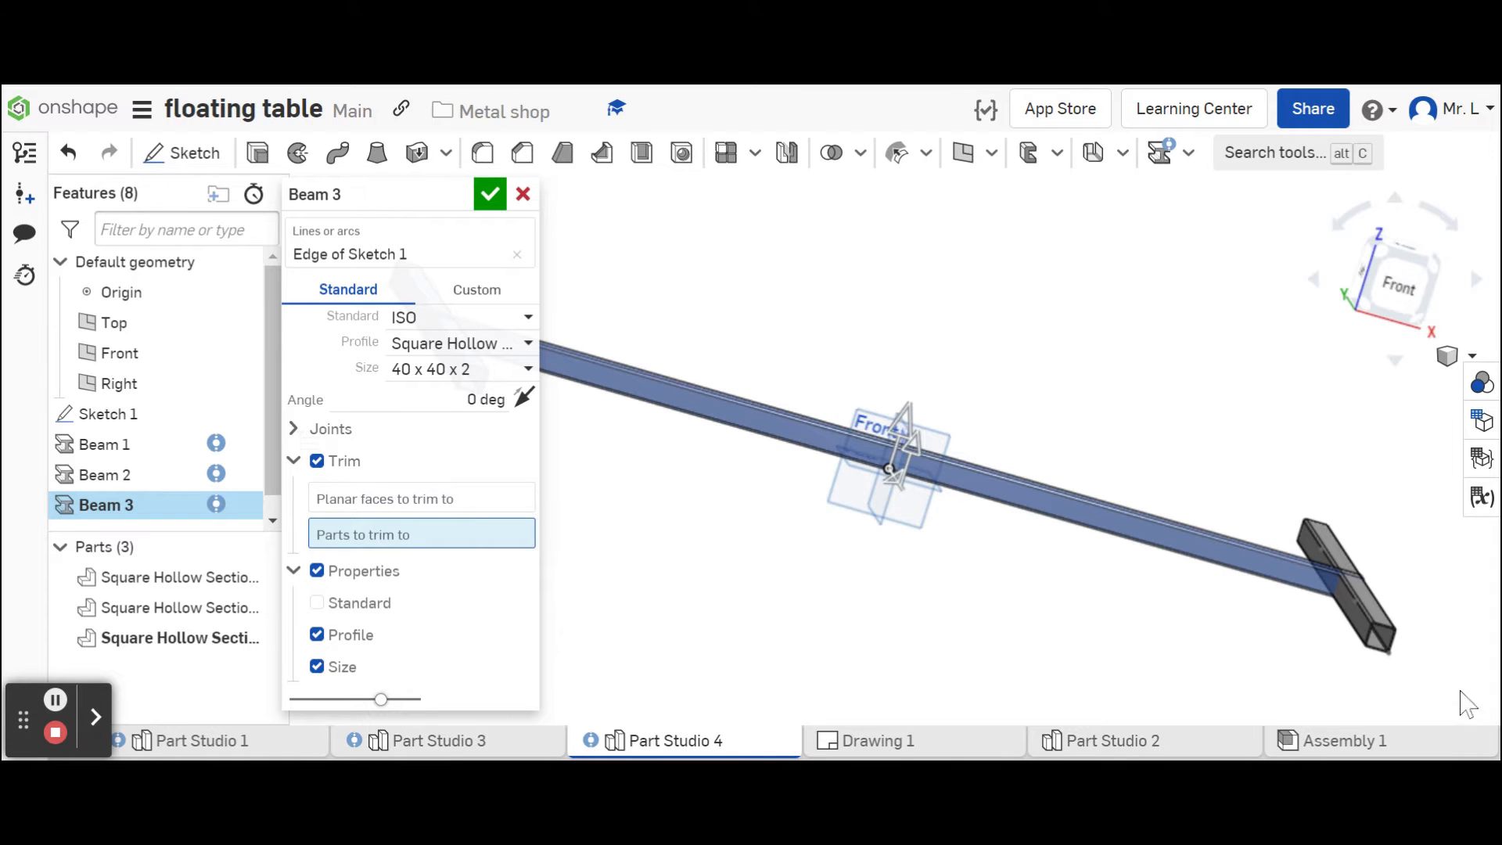
left_click(1377, 622)
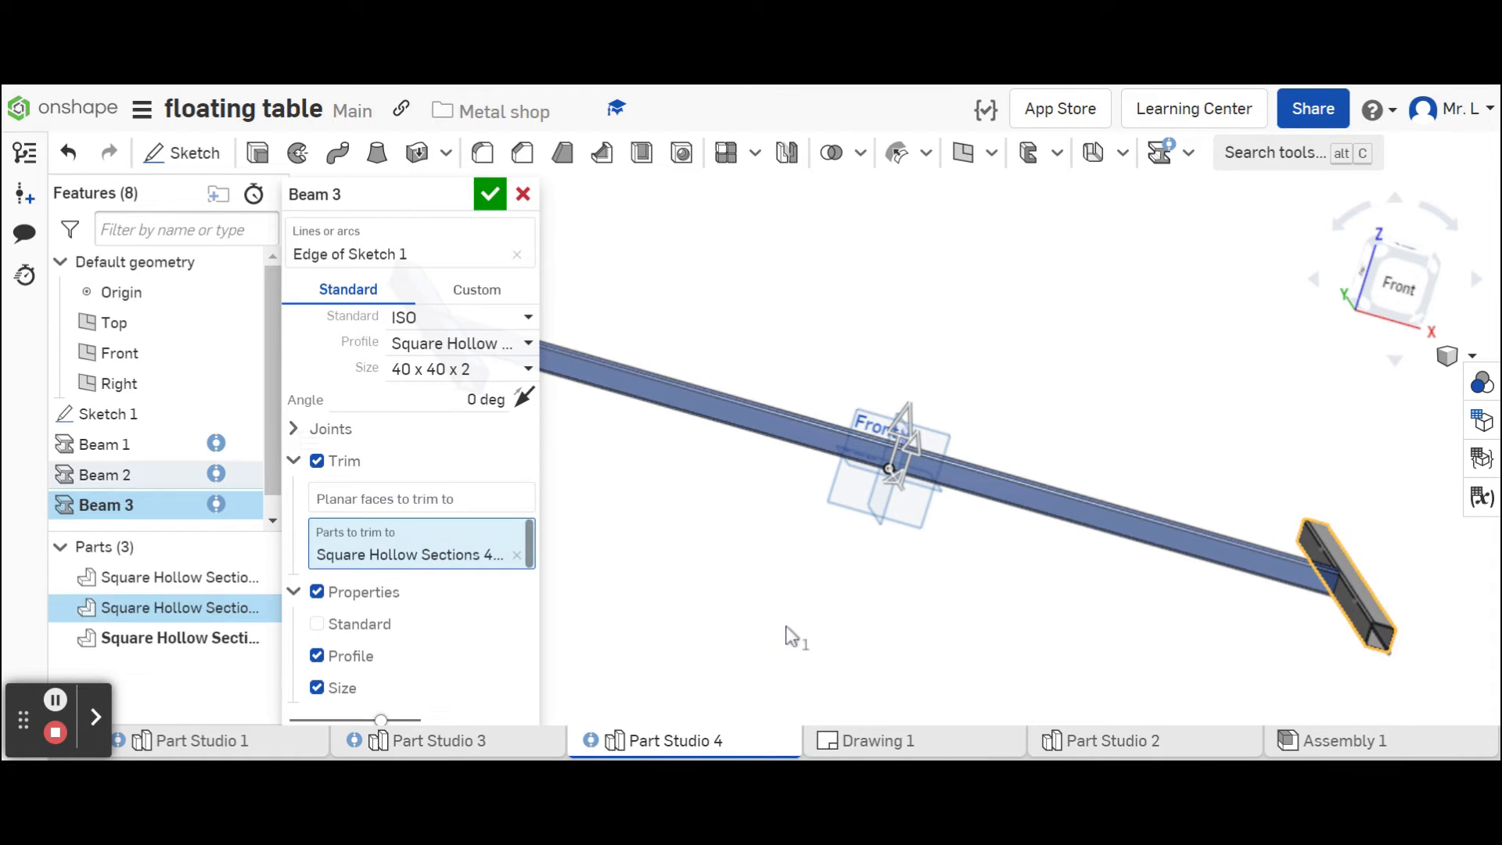
scroll(793, 632, "down", 3)
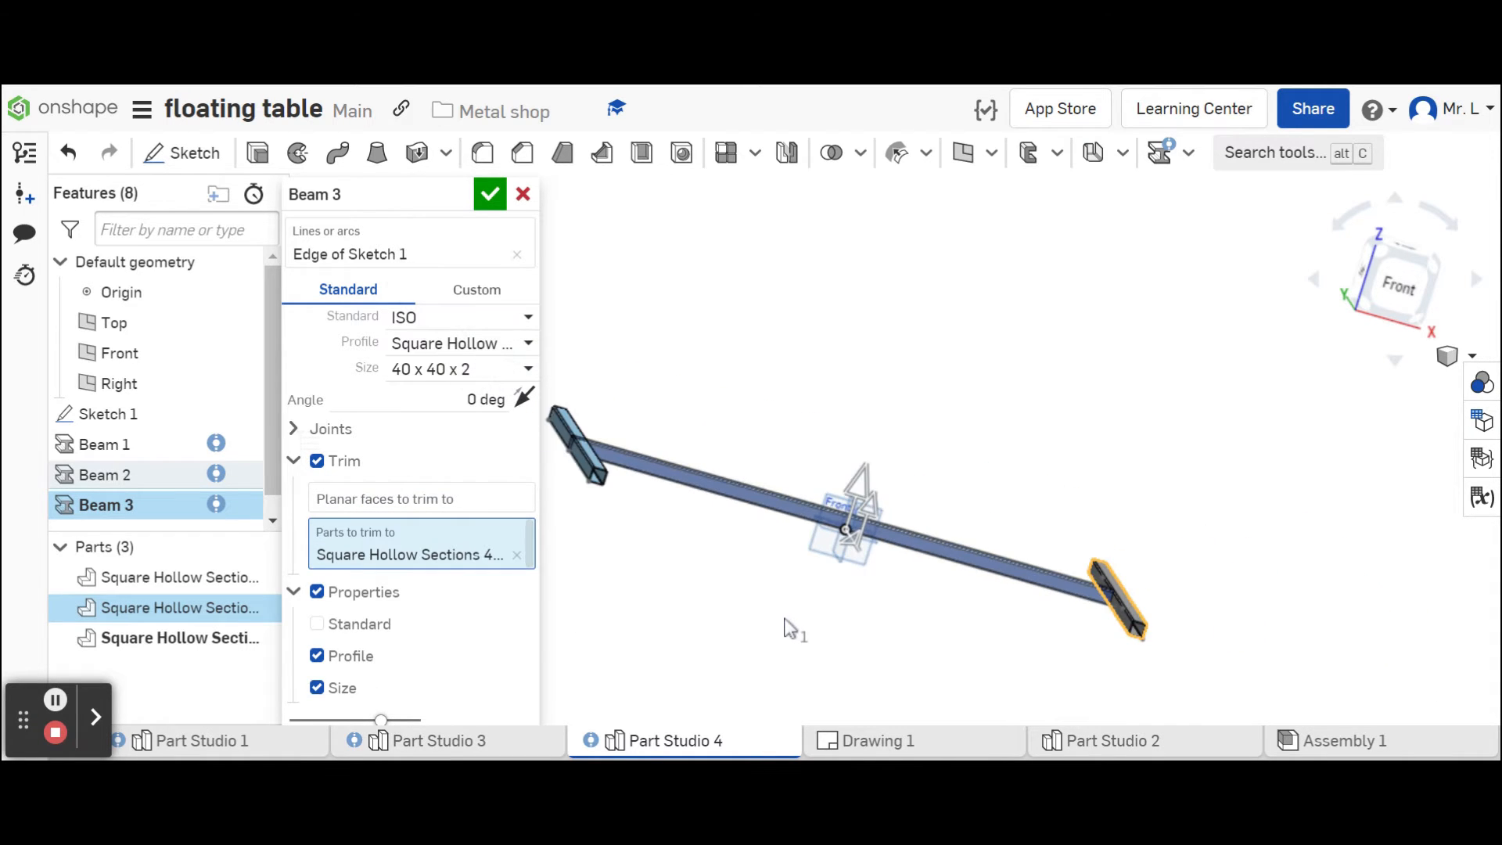
left_click(601, 487)
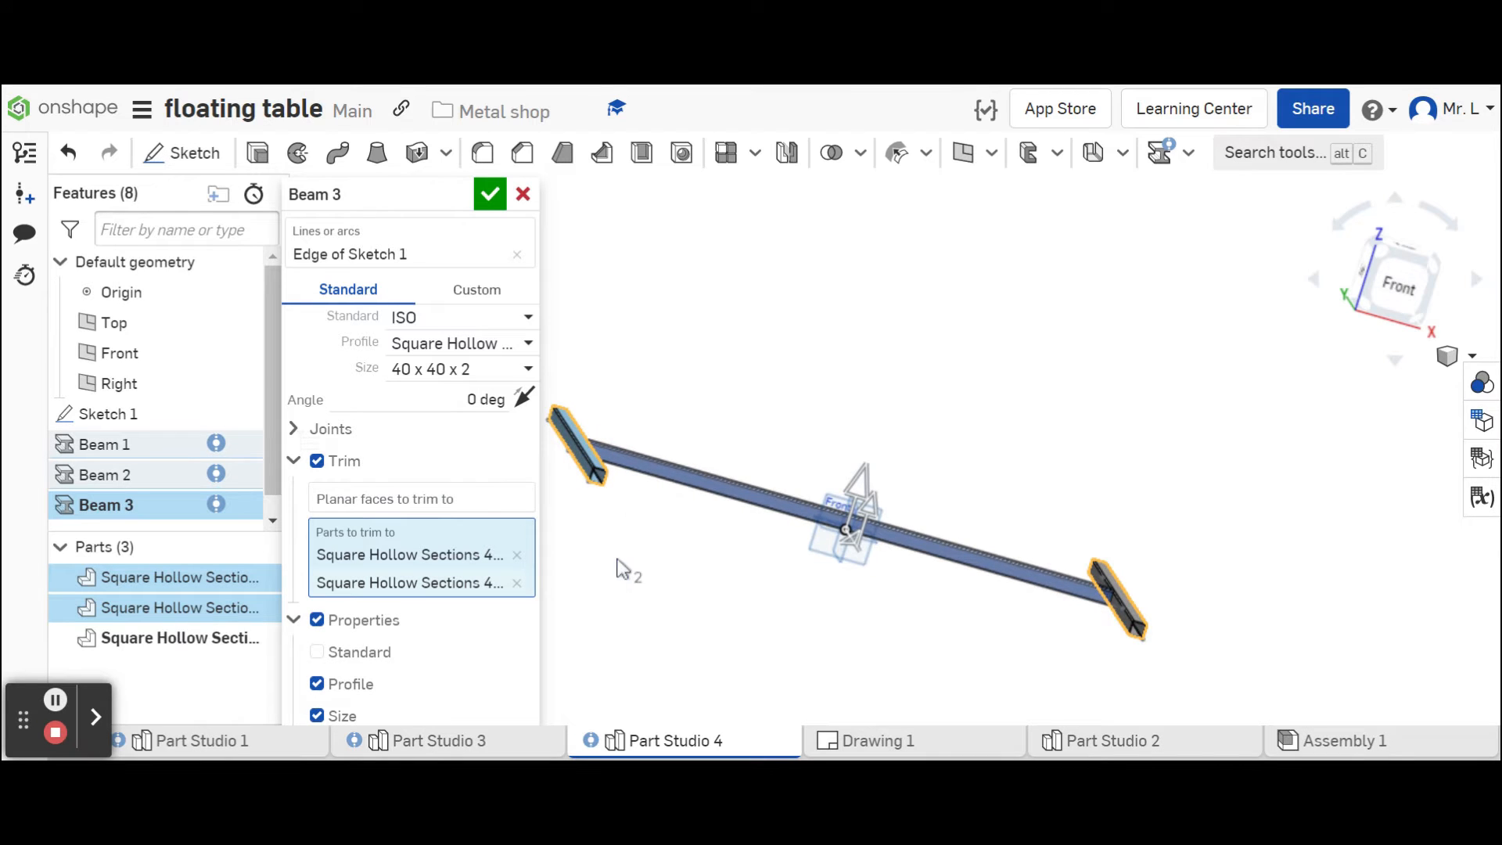
left_click(501, 205)
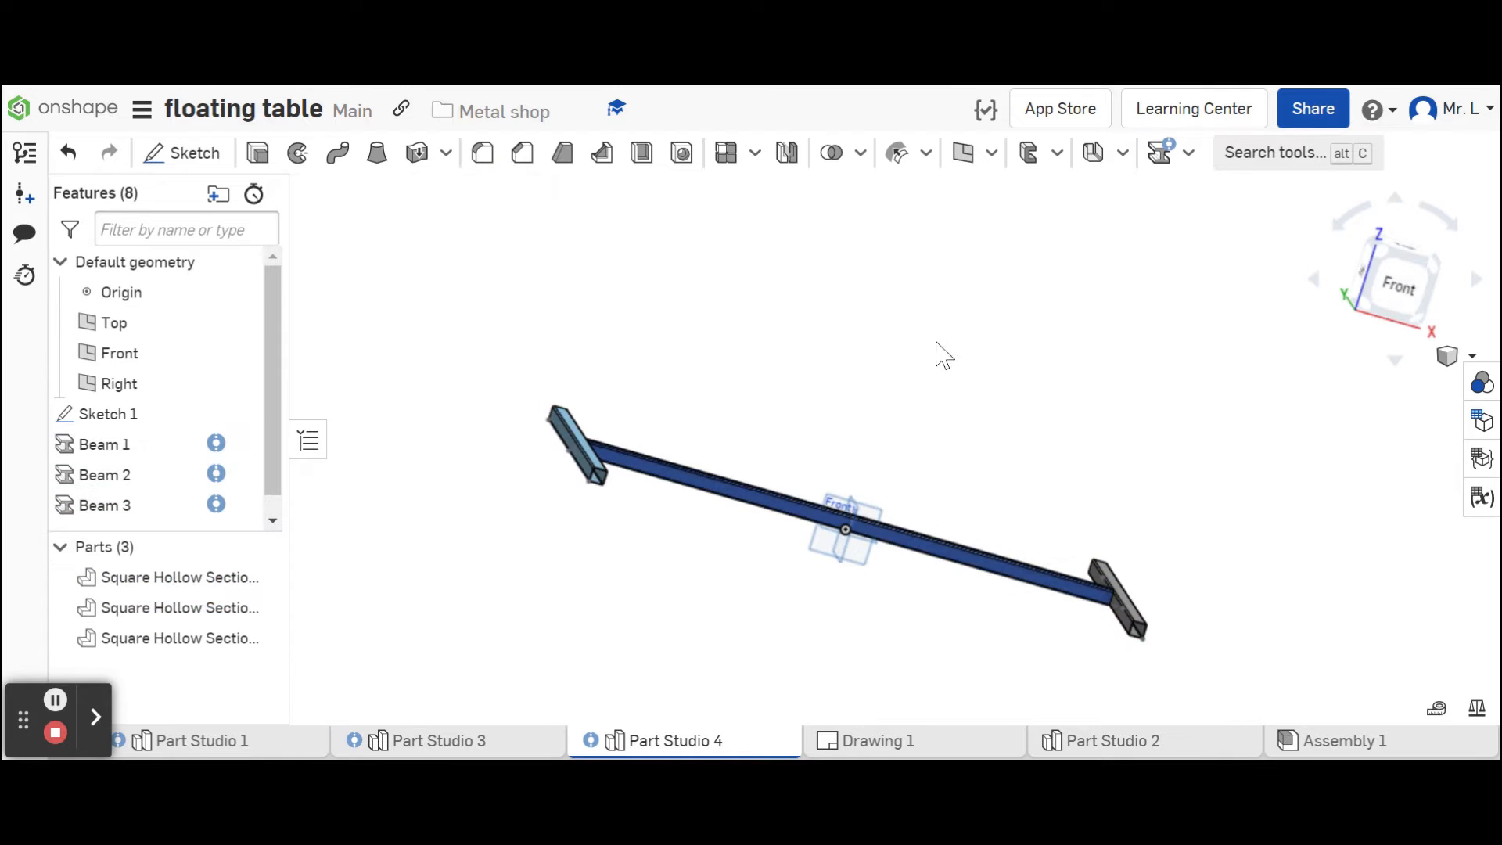
Hide Sketch 1 so that only the H-shaped beam frame is displayed.
right_click_drag(936, 349, 907, 400)
left_click_drag(905, 395, 906, 394)
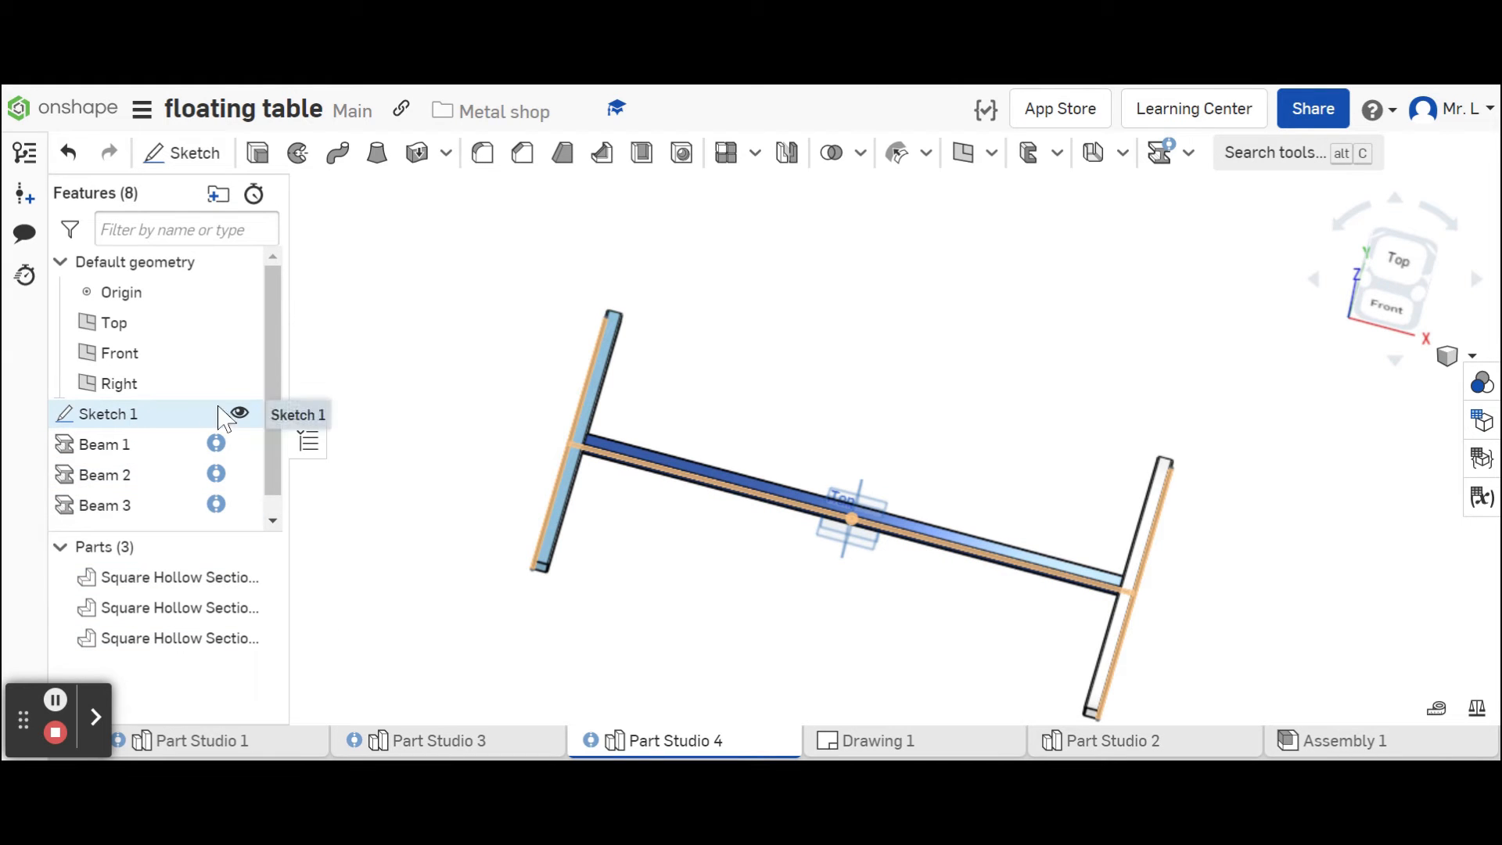
left_click(241, 415)
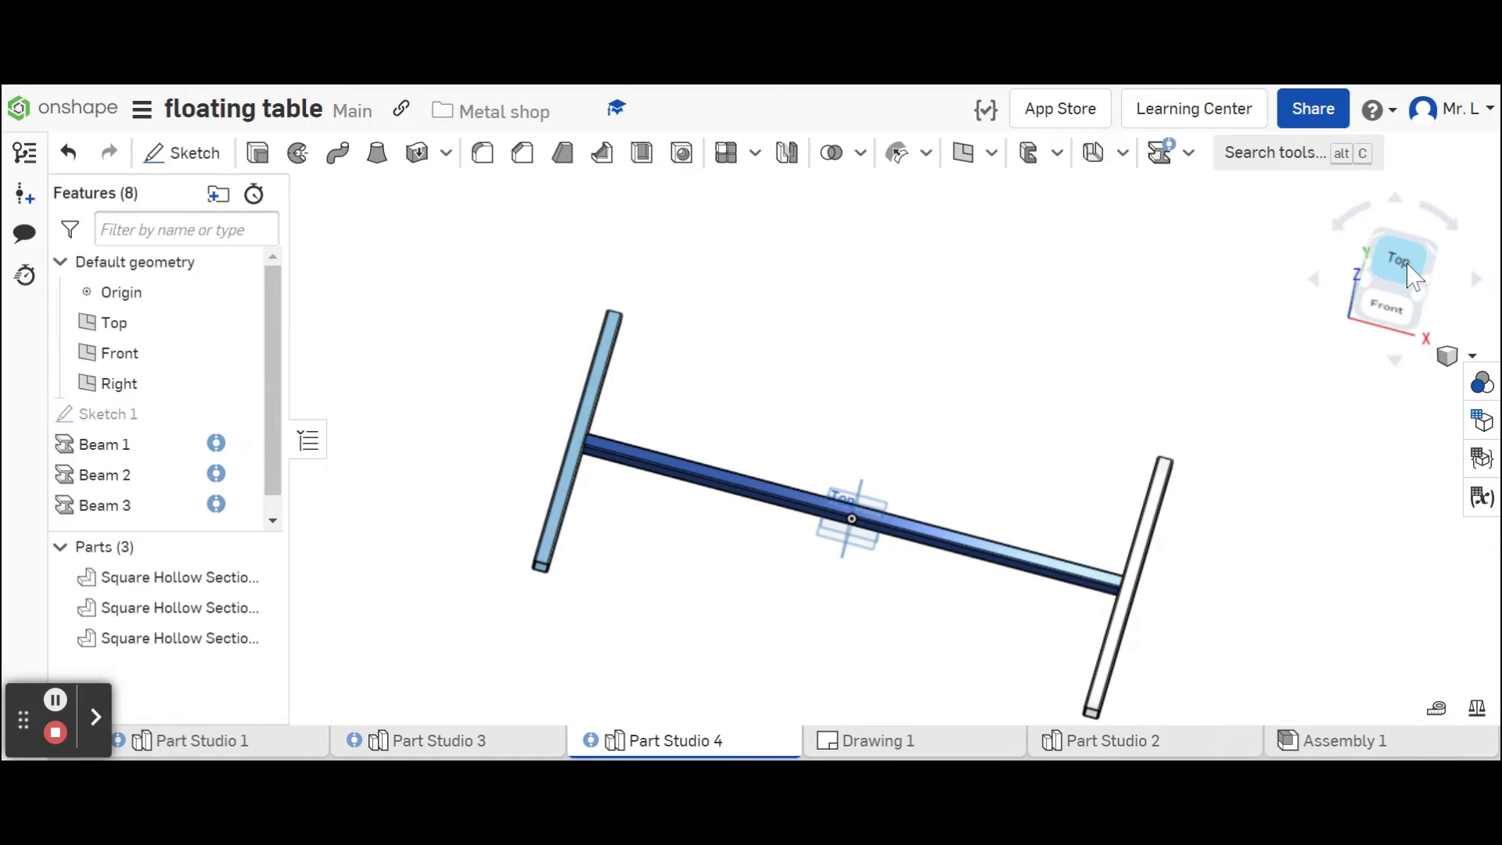
Start a sketch on the crossbeam's front face and draw a slanted line about 7.5 in long above the beam.
left_click(1395, 313)
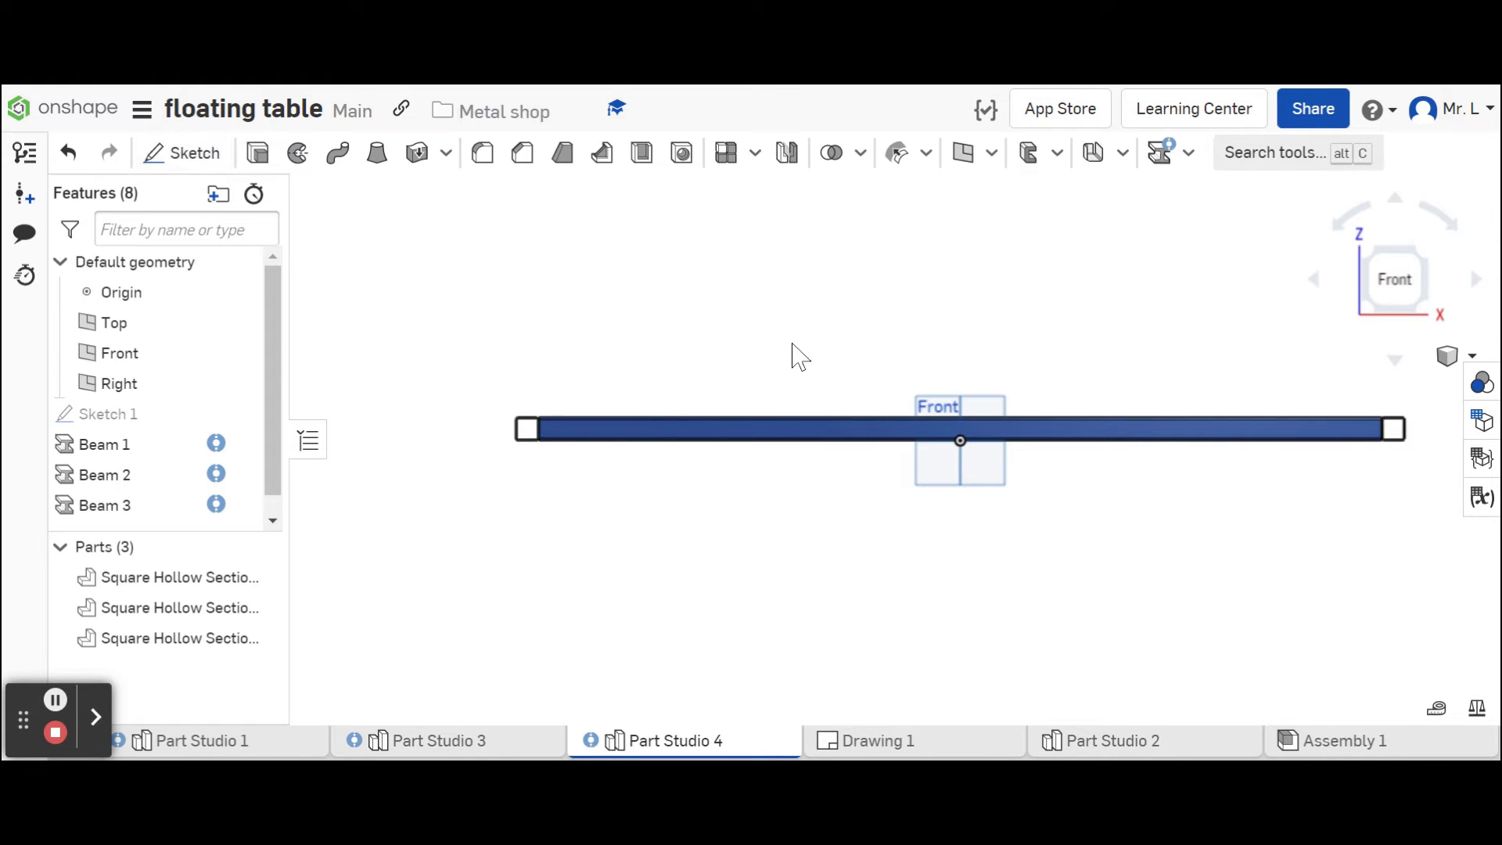
key("shift+s")
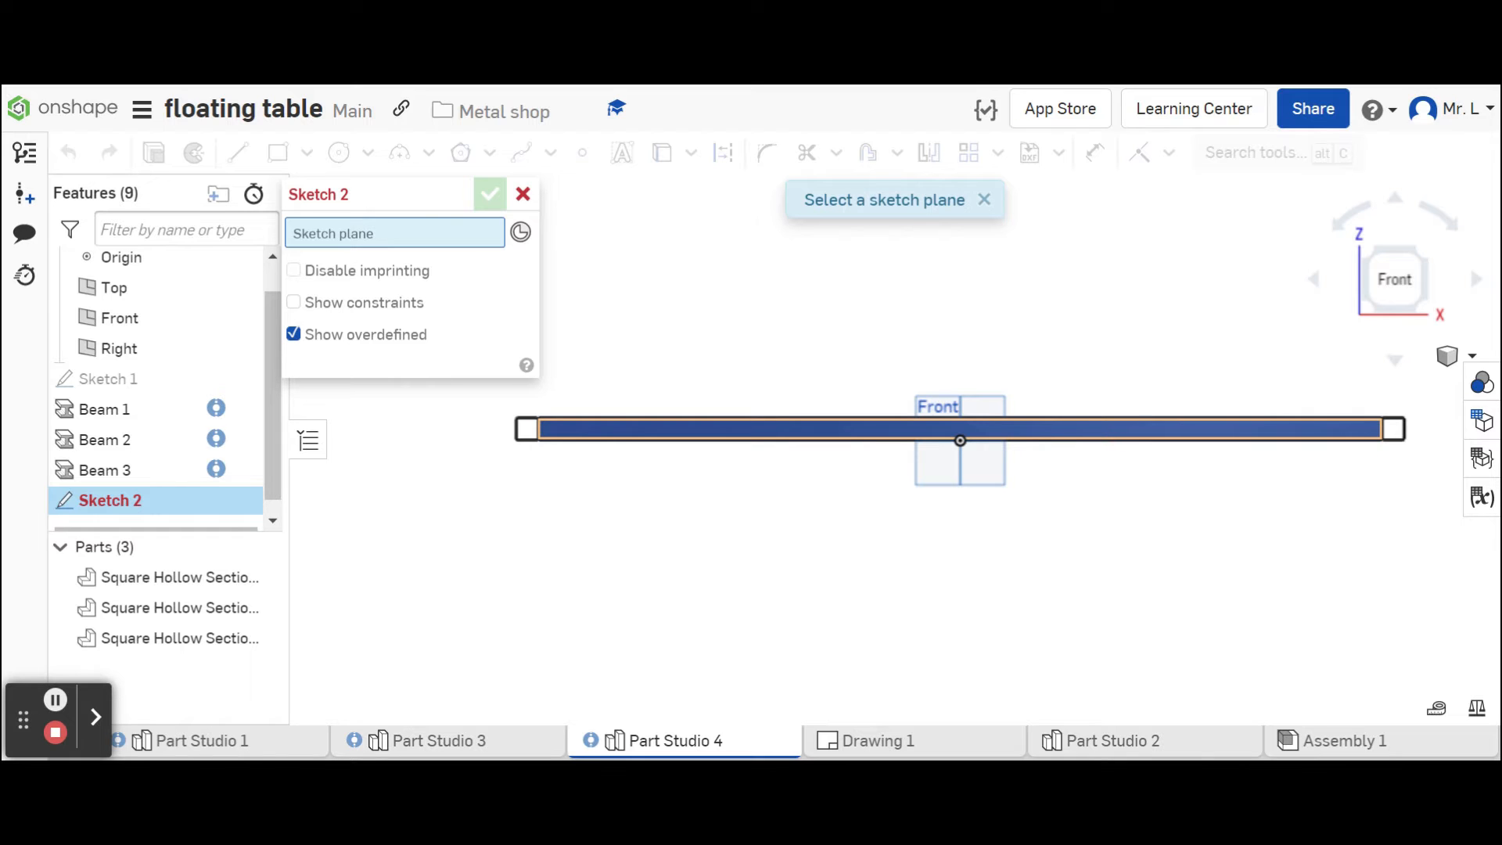
left_click(835, 435)
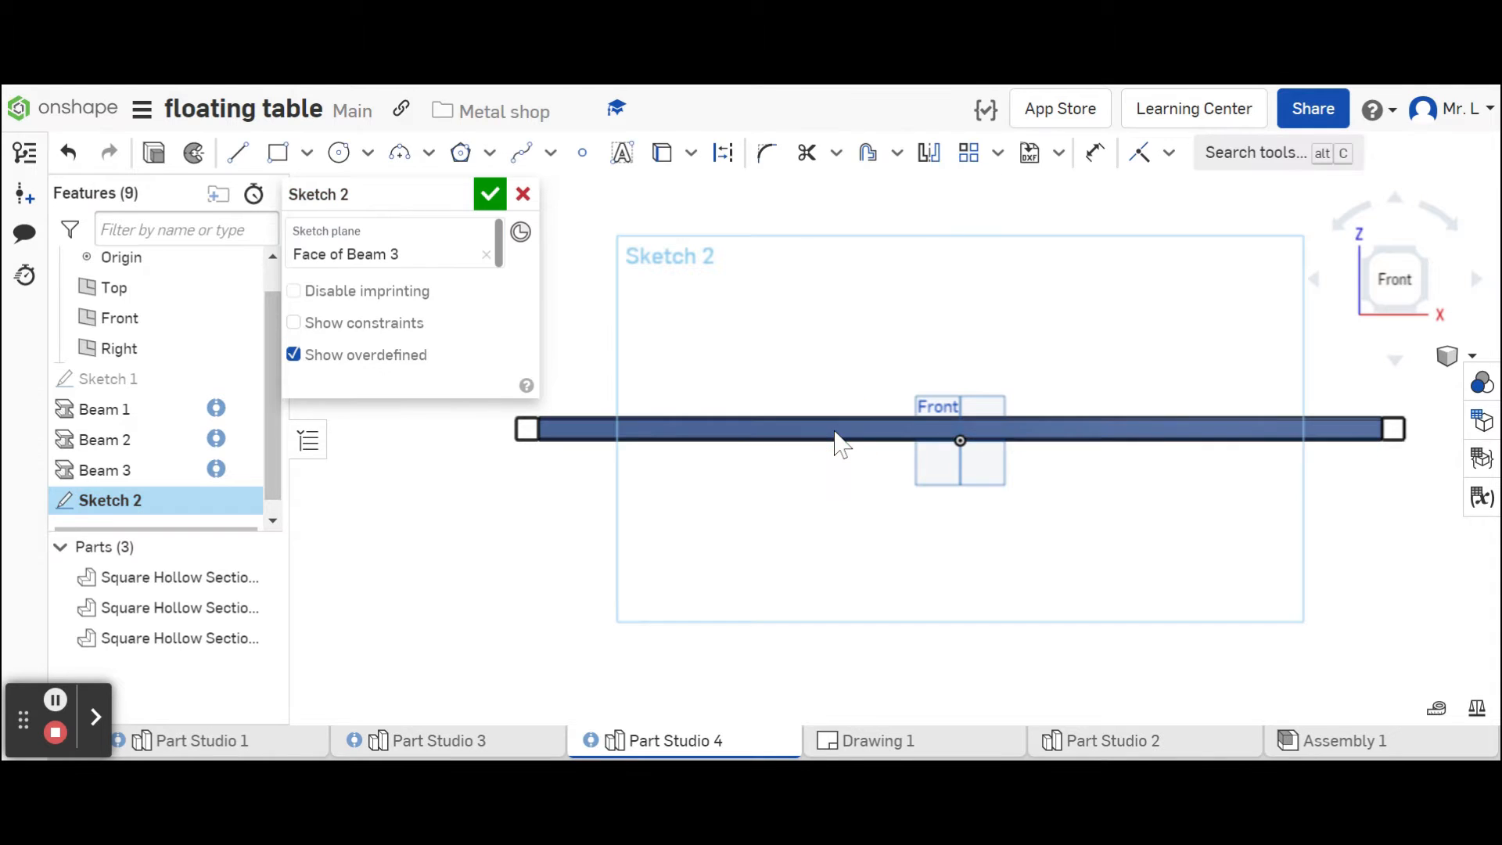
left_click(237, 152)
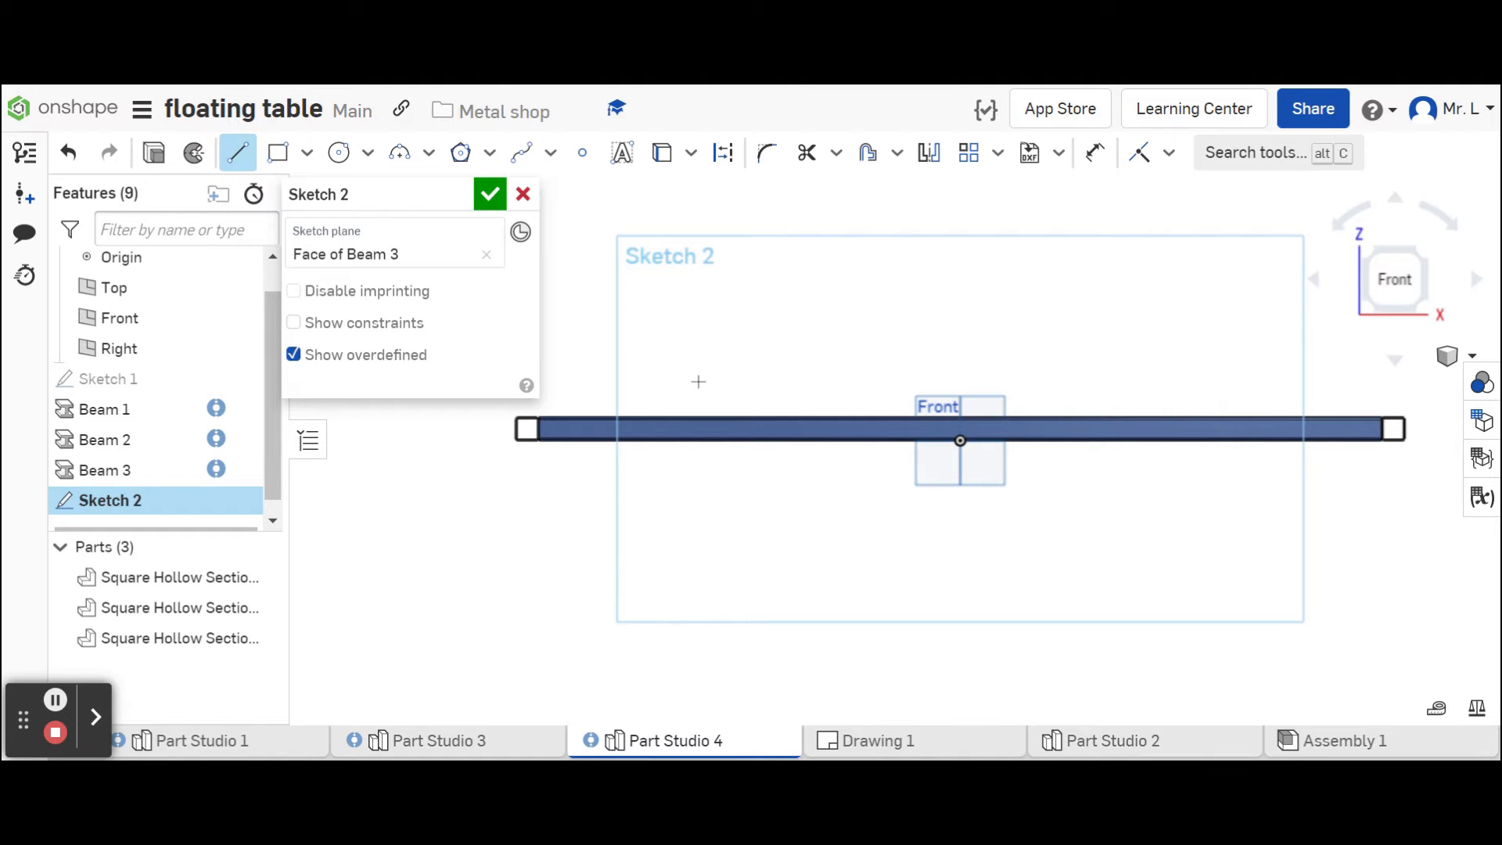
scroll(698, 381, "up", 5)
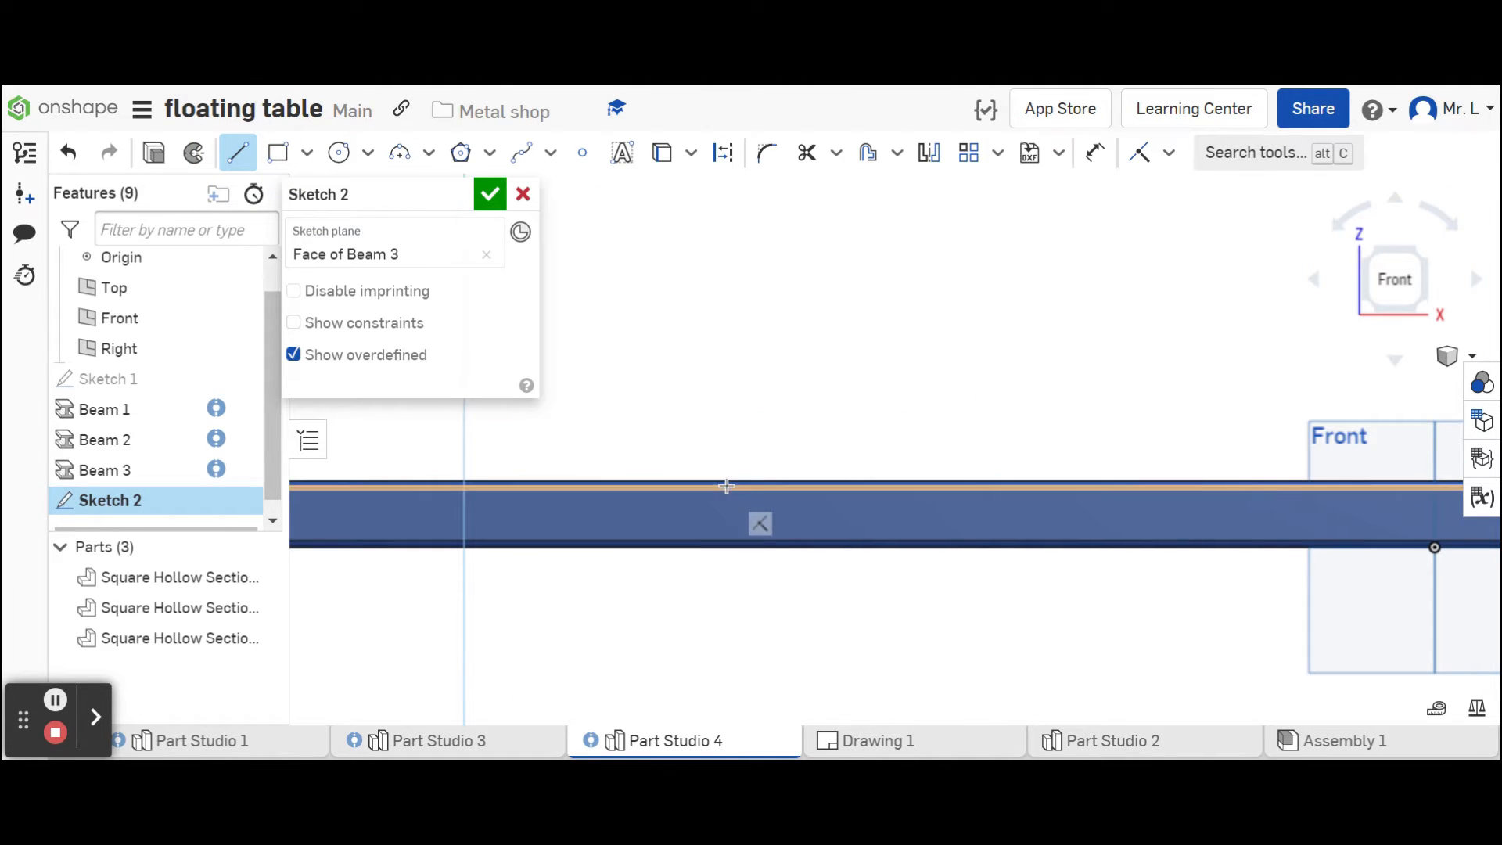
scroll(748, 439, "down", 4)
scroll(837, 393, "down", 2)
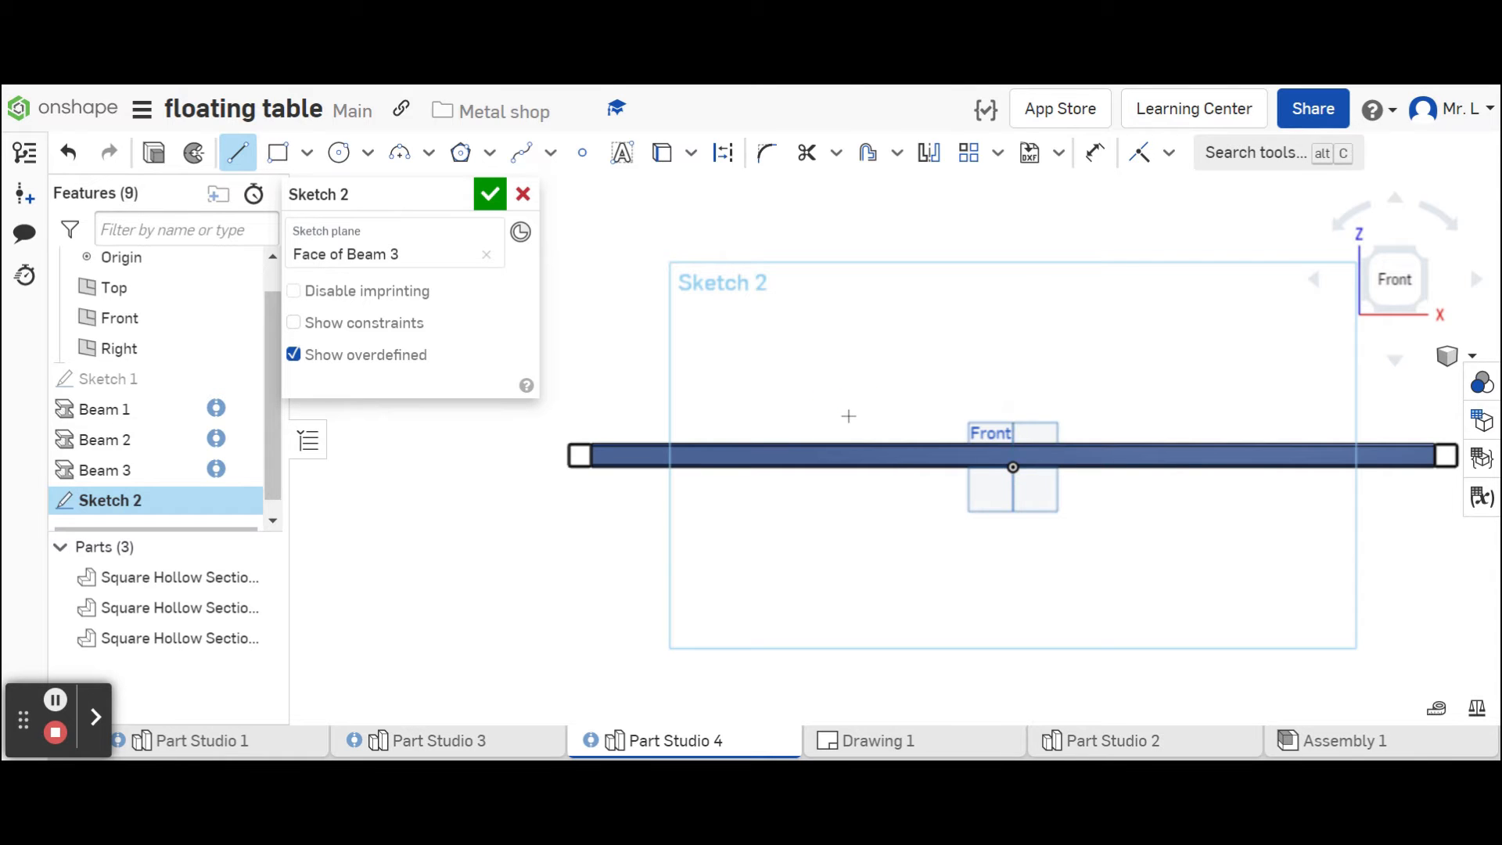
left_click_drag(849, 415, 899, 316)
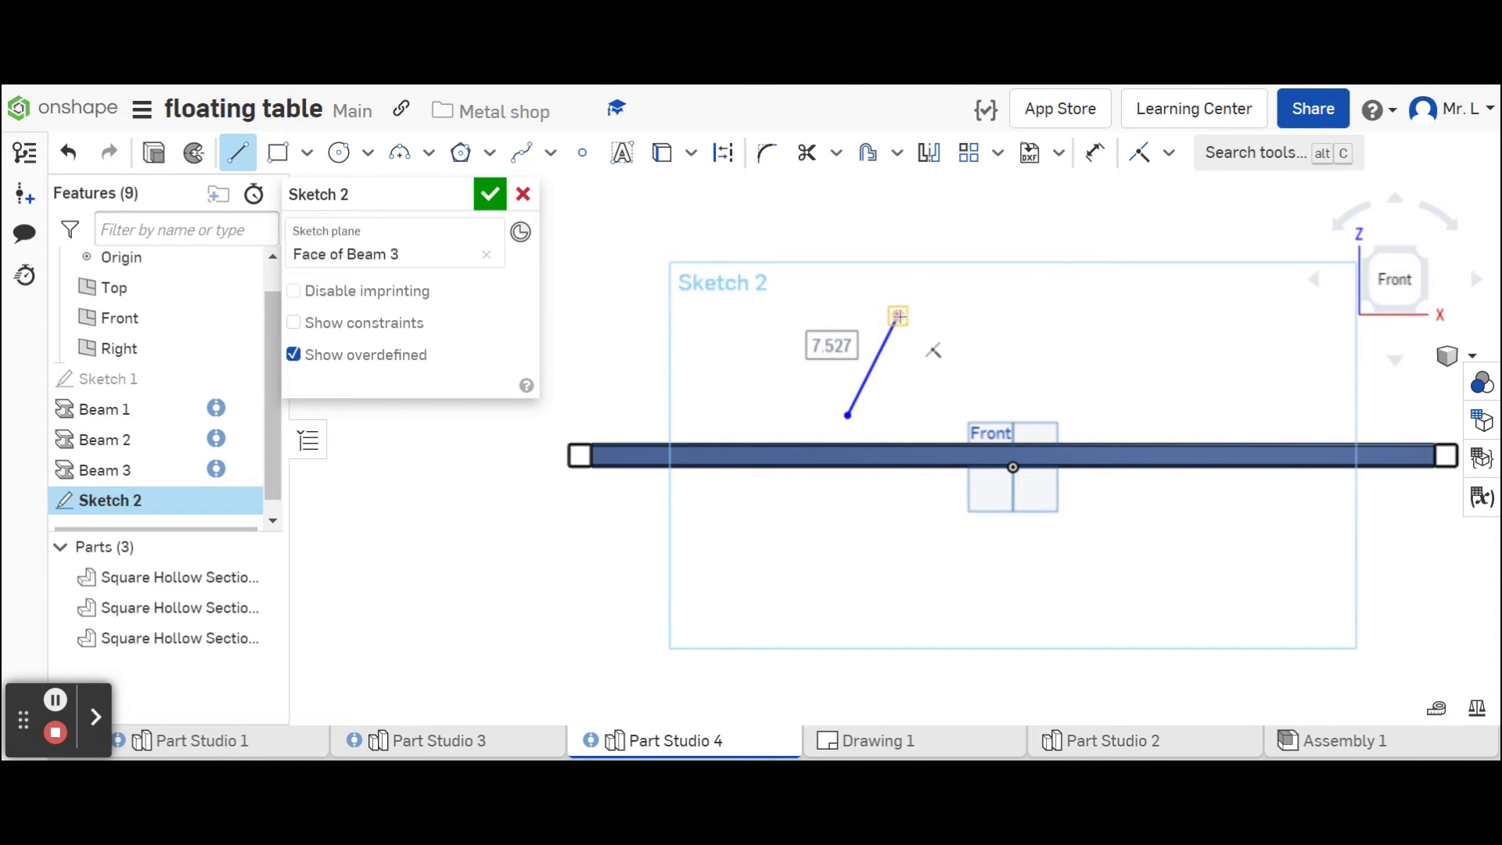
left_click(1069, 316)
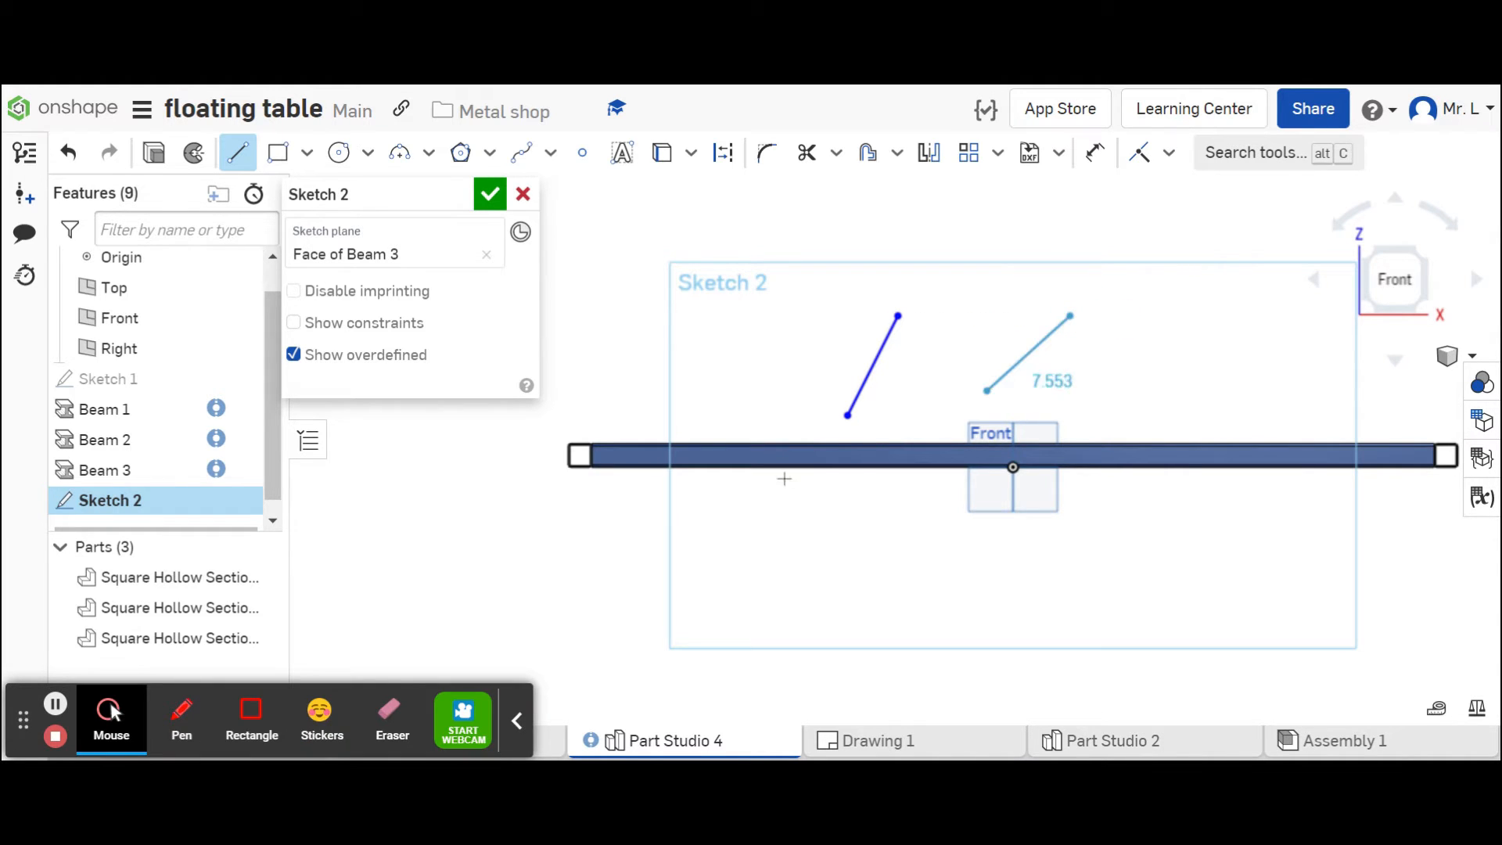
left_click(939, 520)
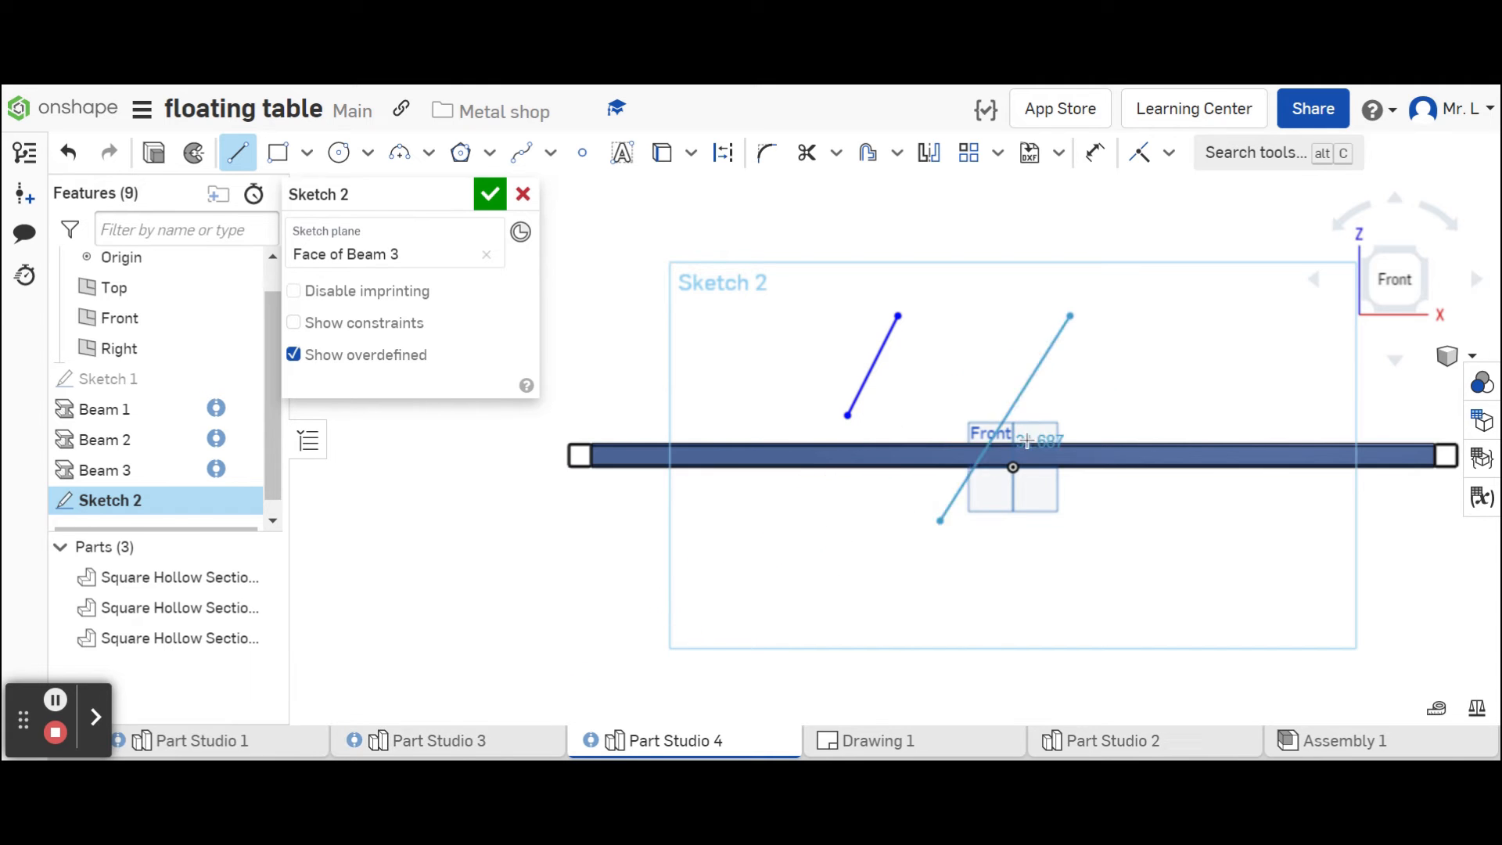
right_click(1108, 348)
left_click(1116, 362)
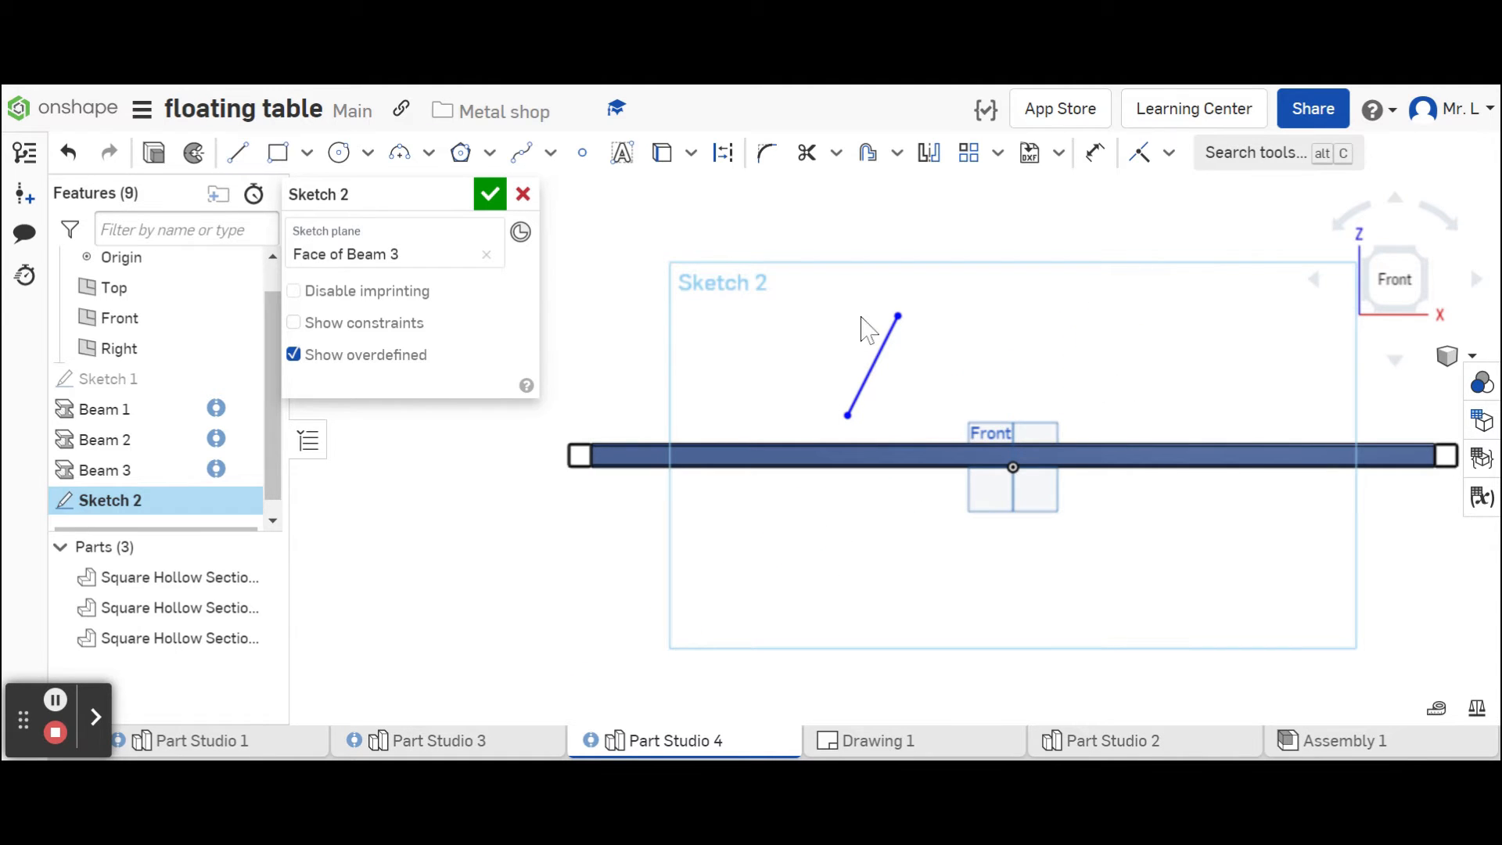
From the slanted line's upper end, draw a horizontal line about 14 in long and a line about 8.5 in long sloping down to the right.
left_click(238, 152)
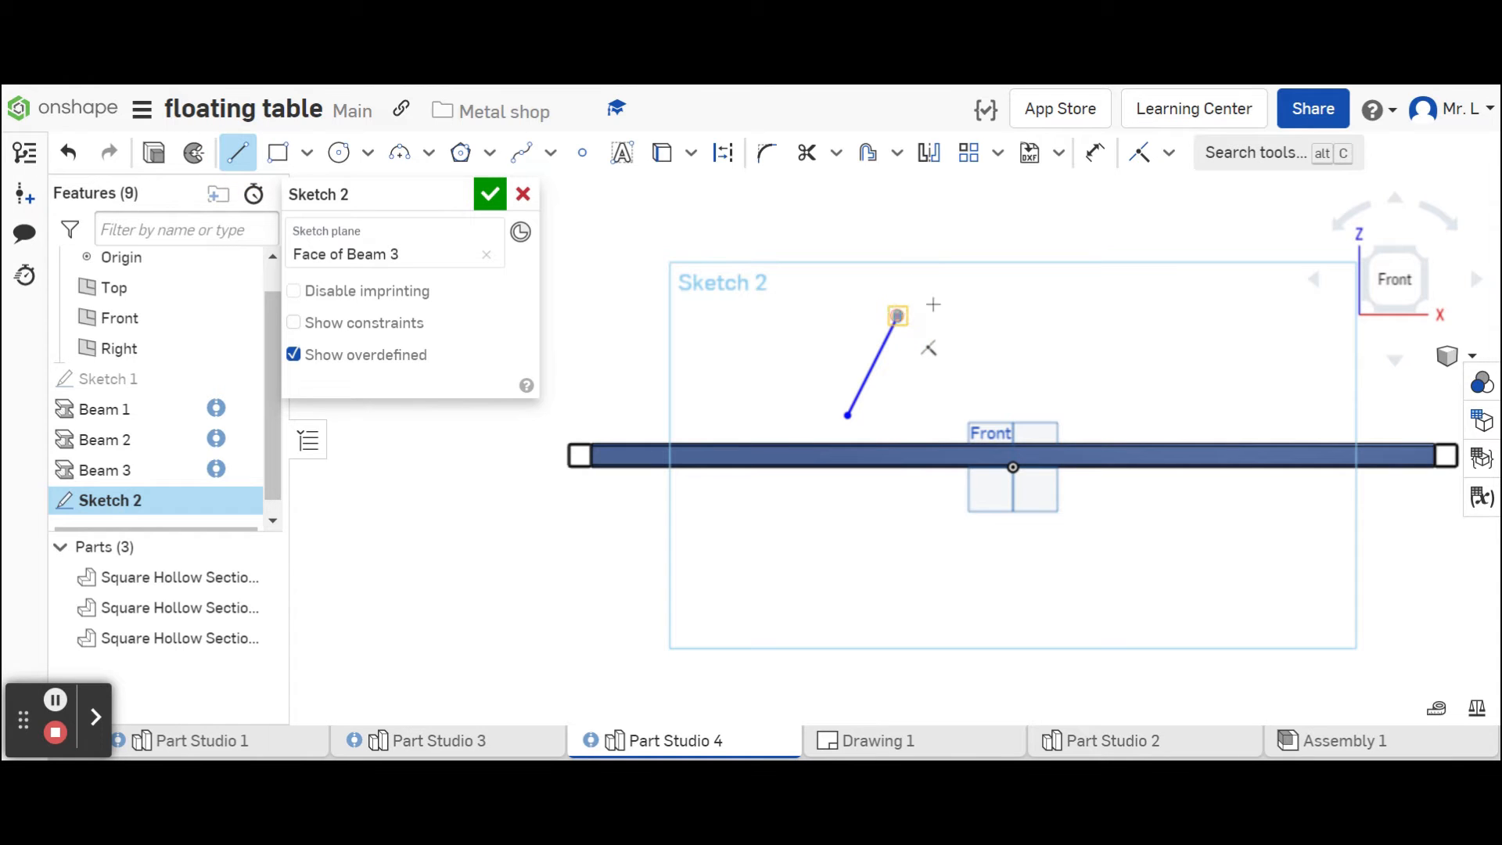
left_click(897, 315)
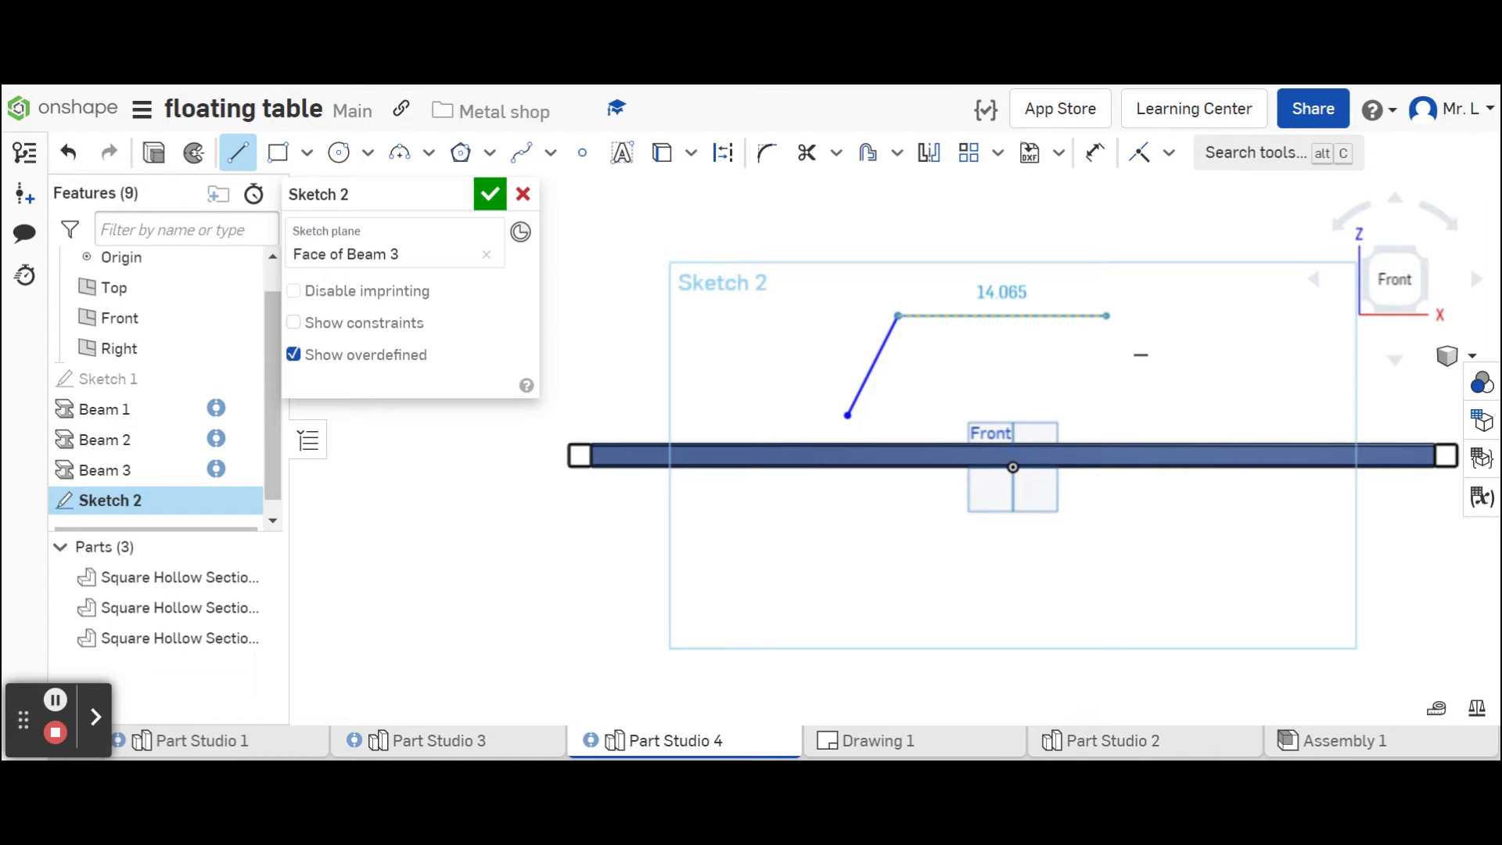
left_click(1107, 317)
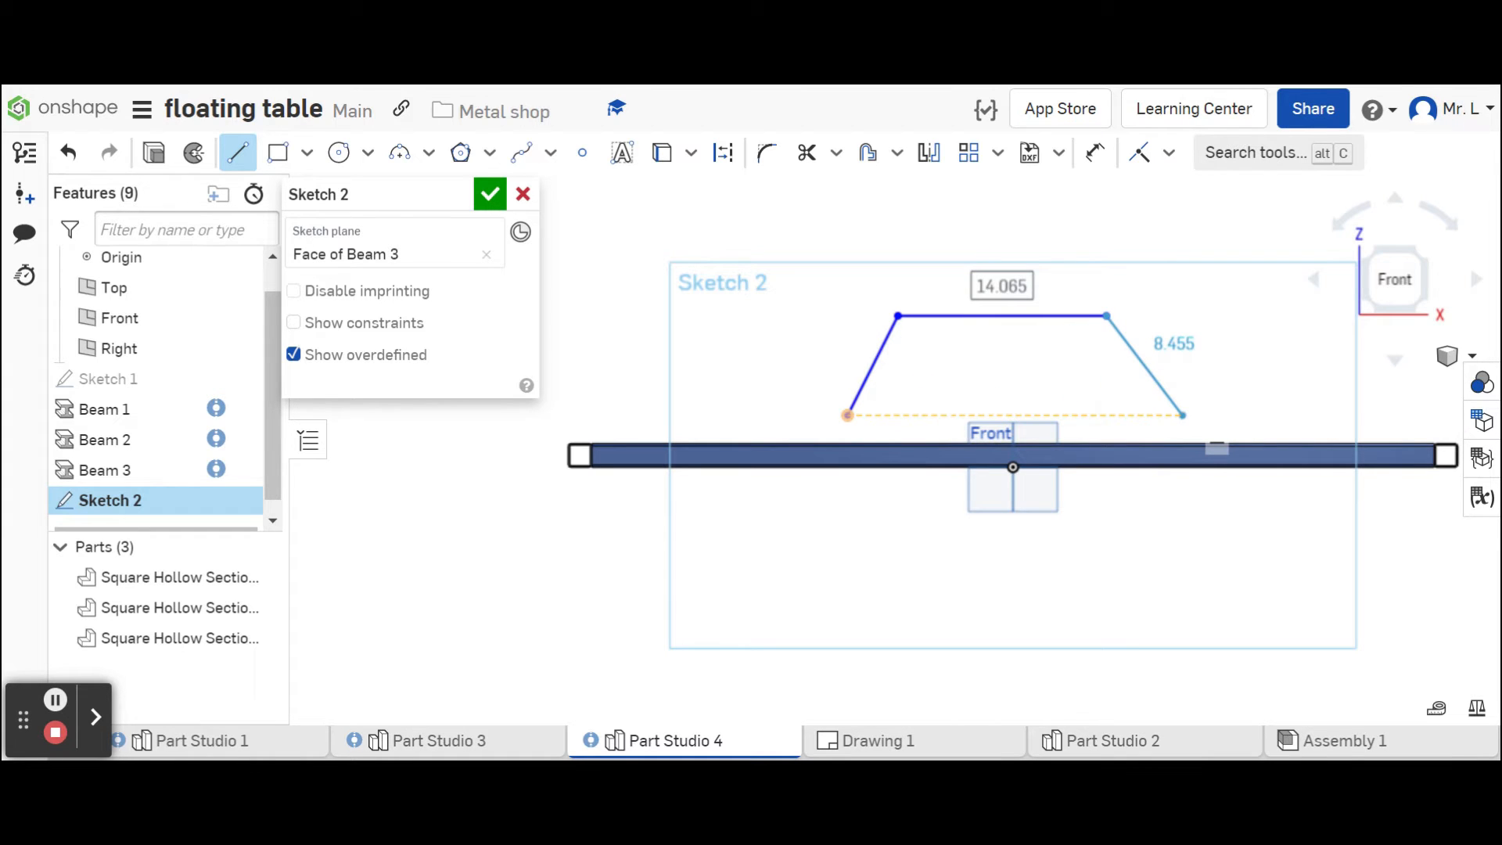
left_click(1182, 415)
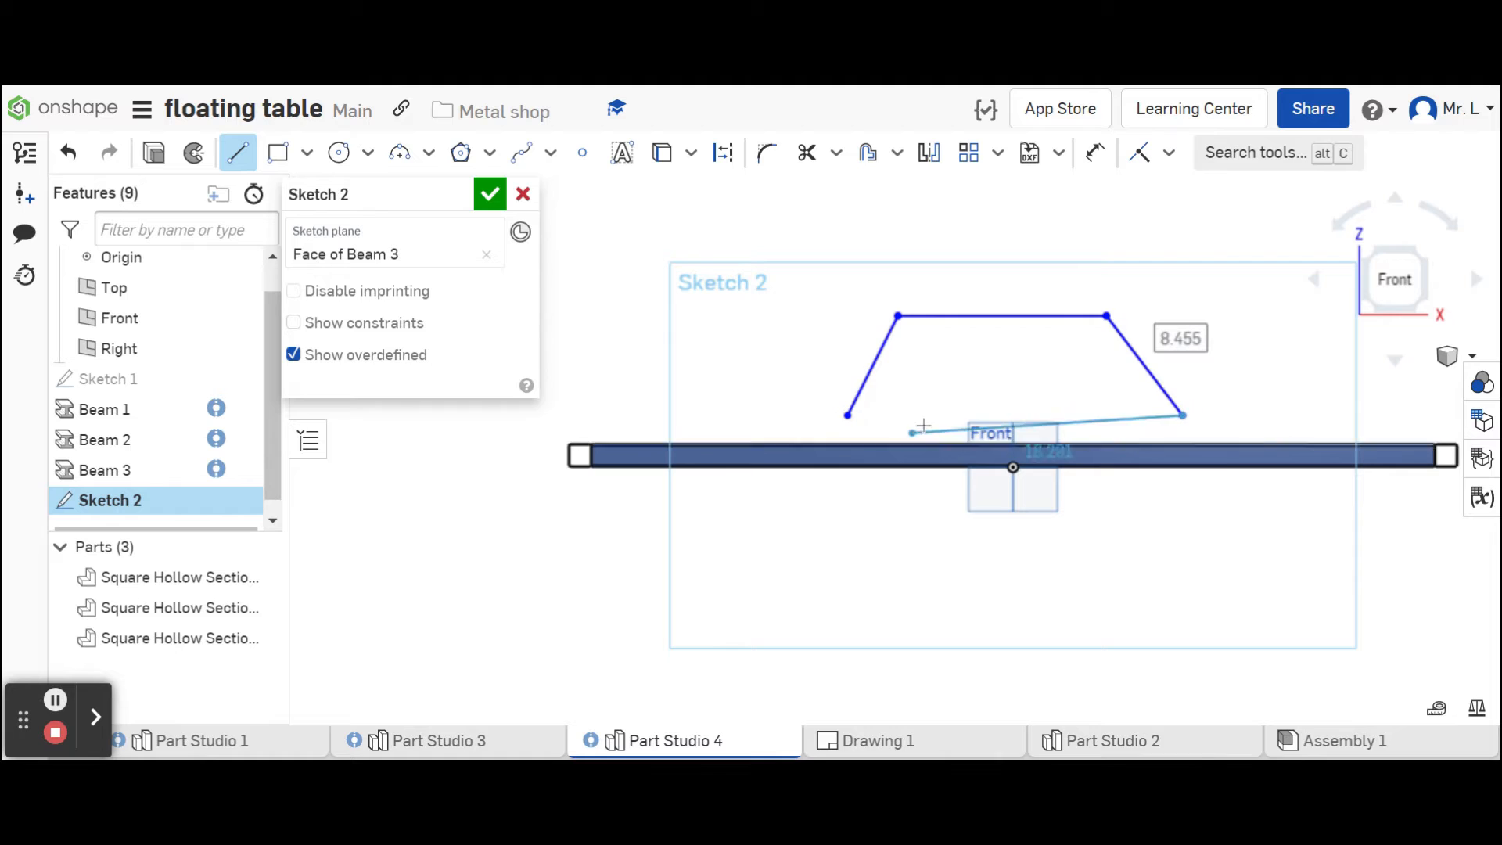
right_click(1293, 397)
left_click(1307, 407)
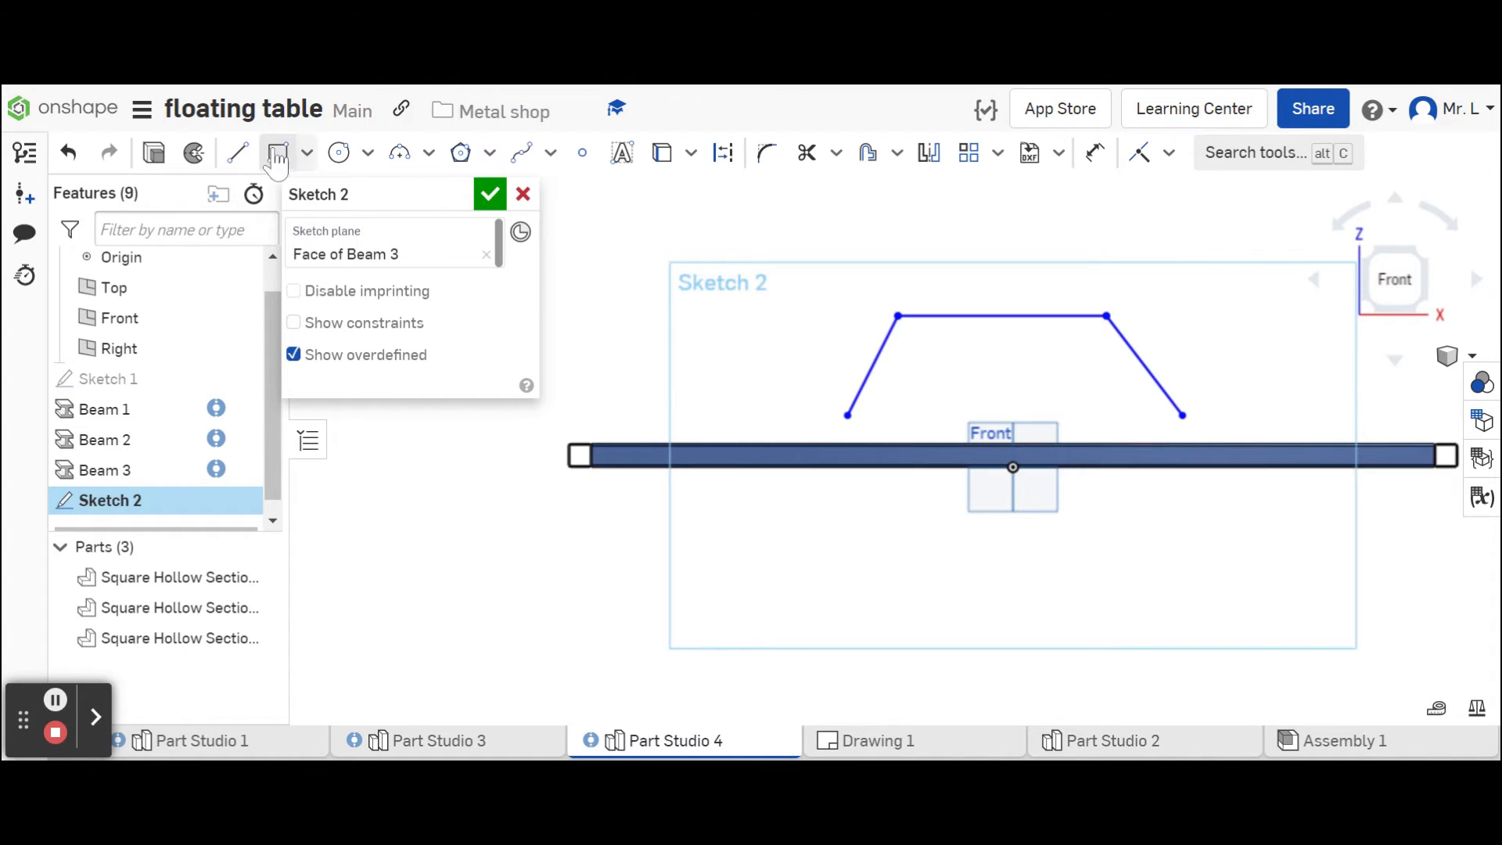
Dimension the outline's horizontal top line and set its length to 10 in.
left_click(1103, 164)
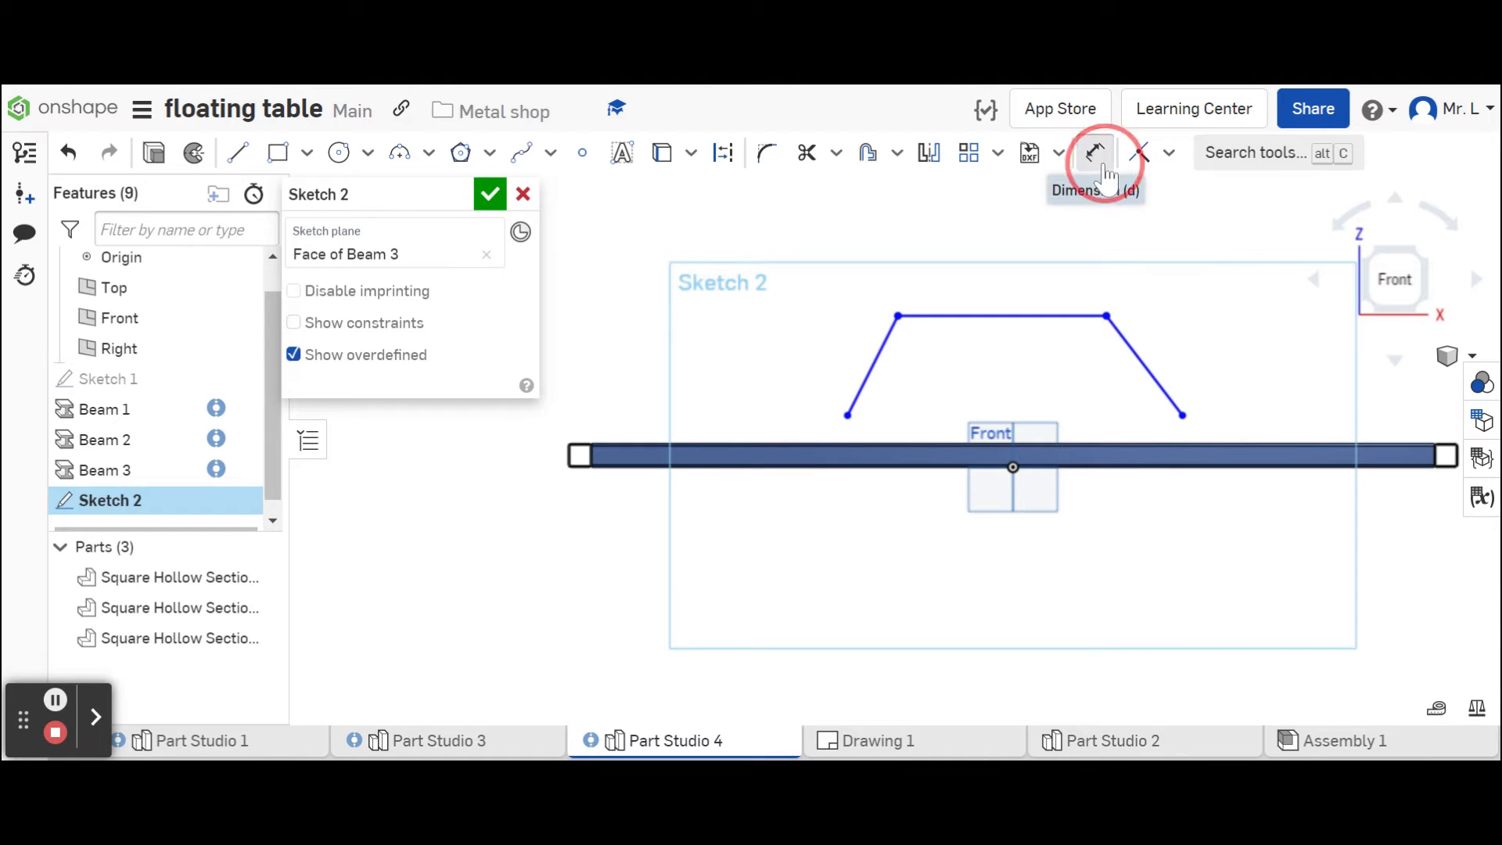
left_click(1010, 316)
left_click(998, 263)
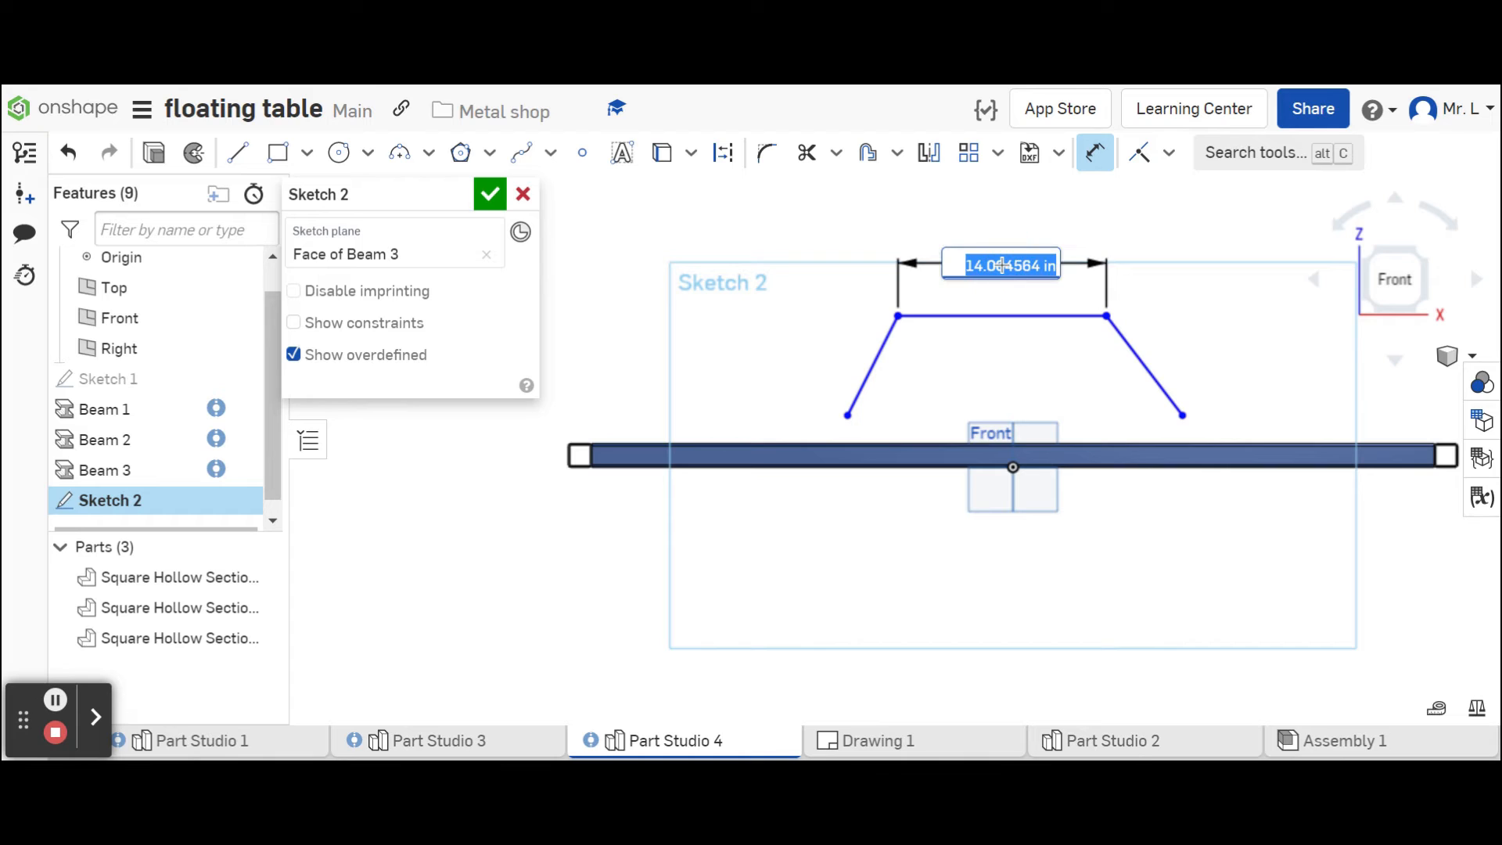
type("10")
key("Return")
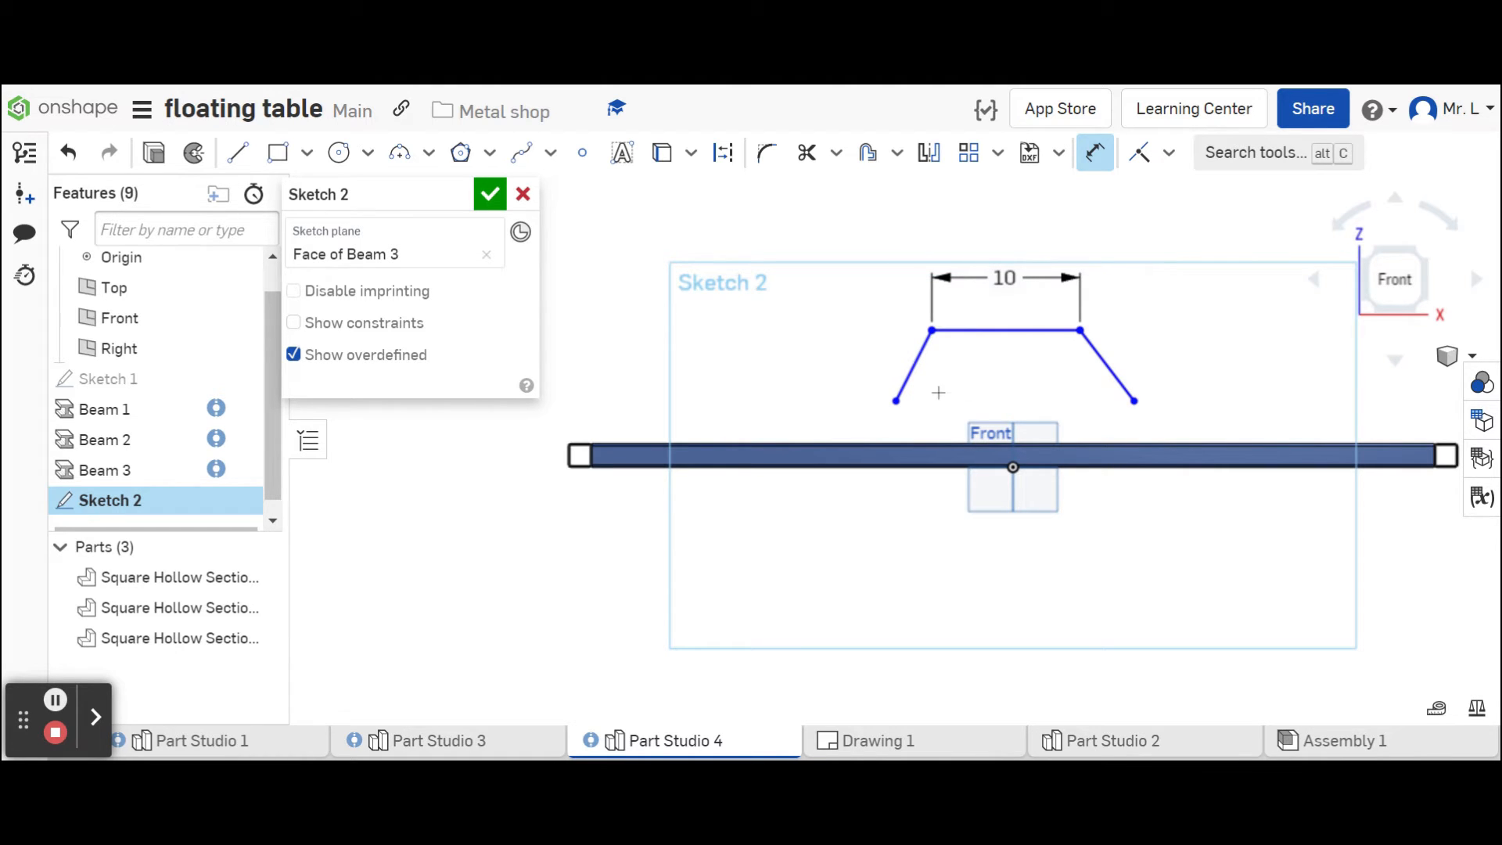
Dimension the distance between the lower ends of the two slanted lines and set it to 32 in.
left_click(896, 402)
left_click(1132, 401)
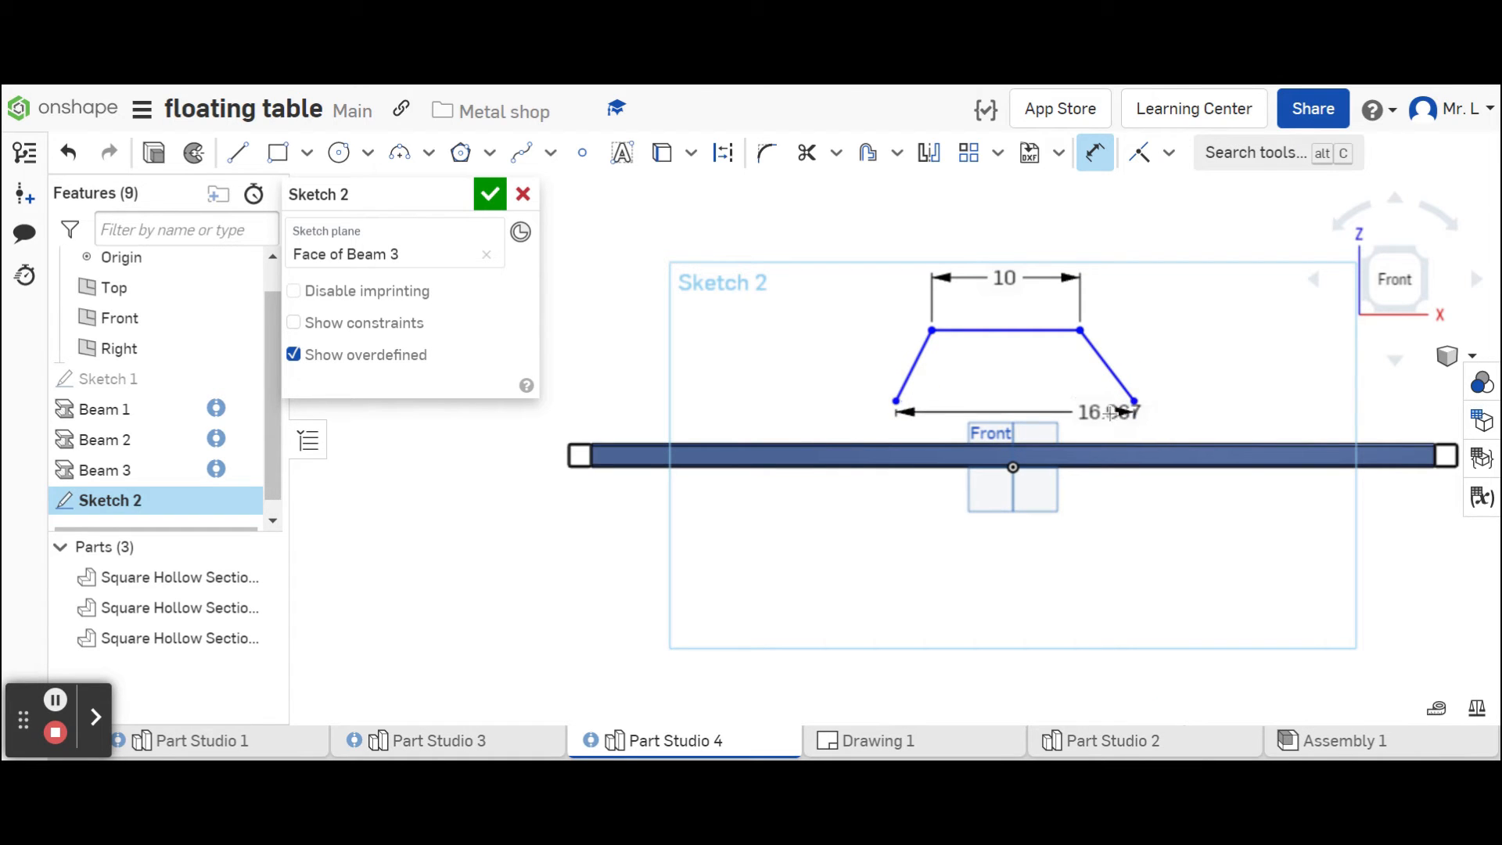
left_click(805, 375)
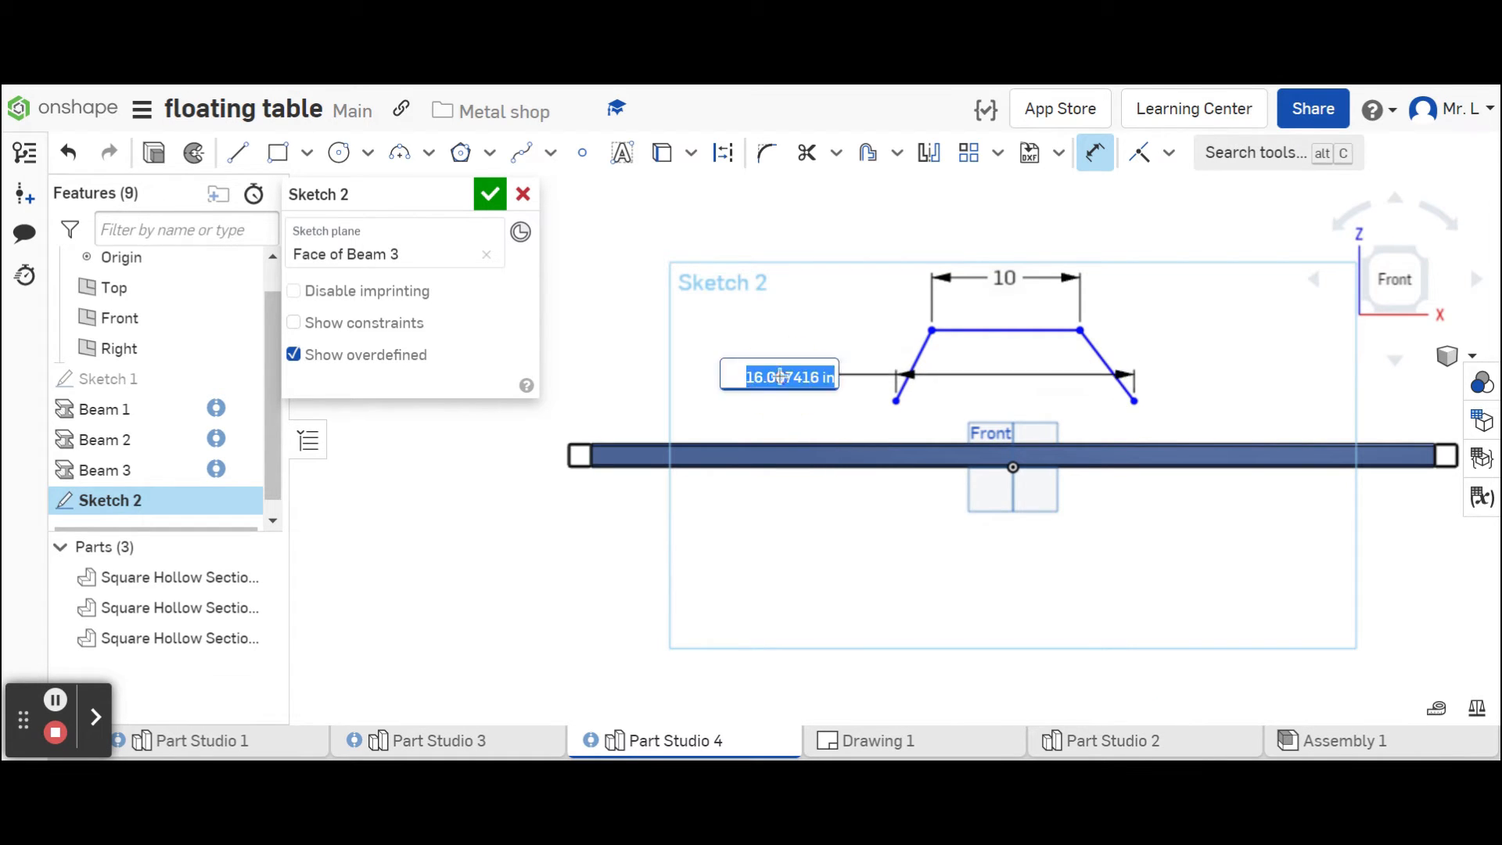
type("32")
key("Return")
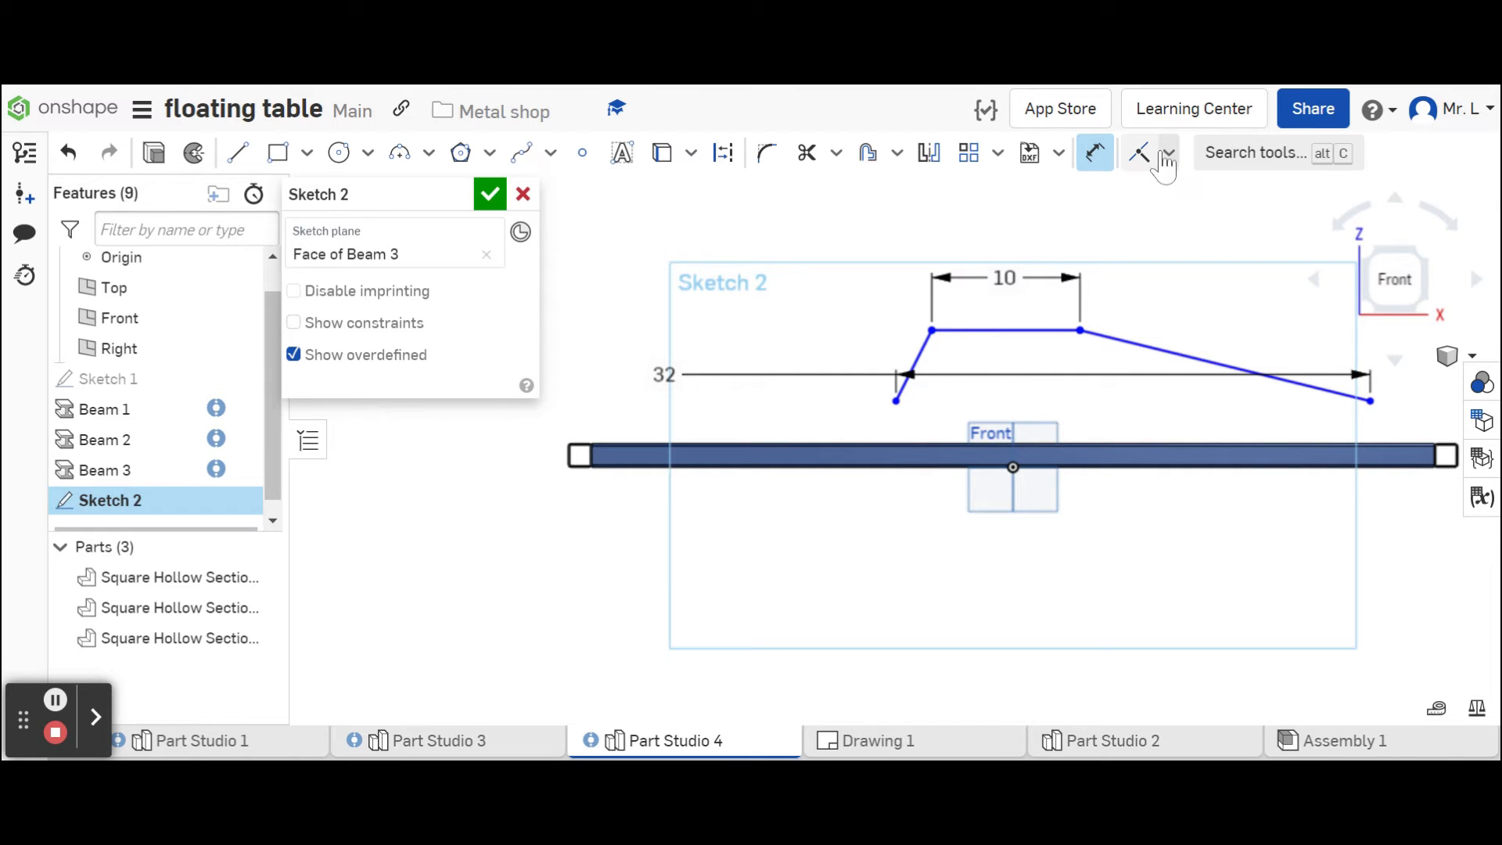
Make the left slanted line's lower endpoint coincident with the crossbeam's top edge.
left_click(1140, 153)
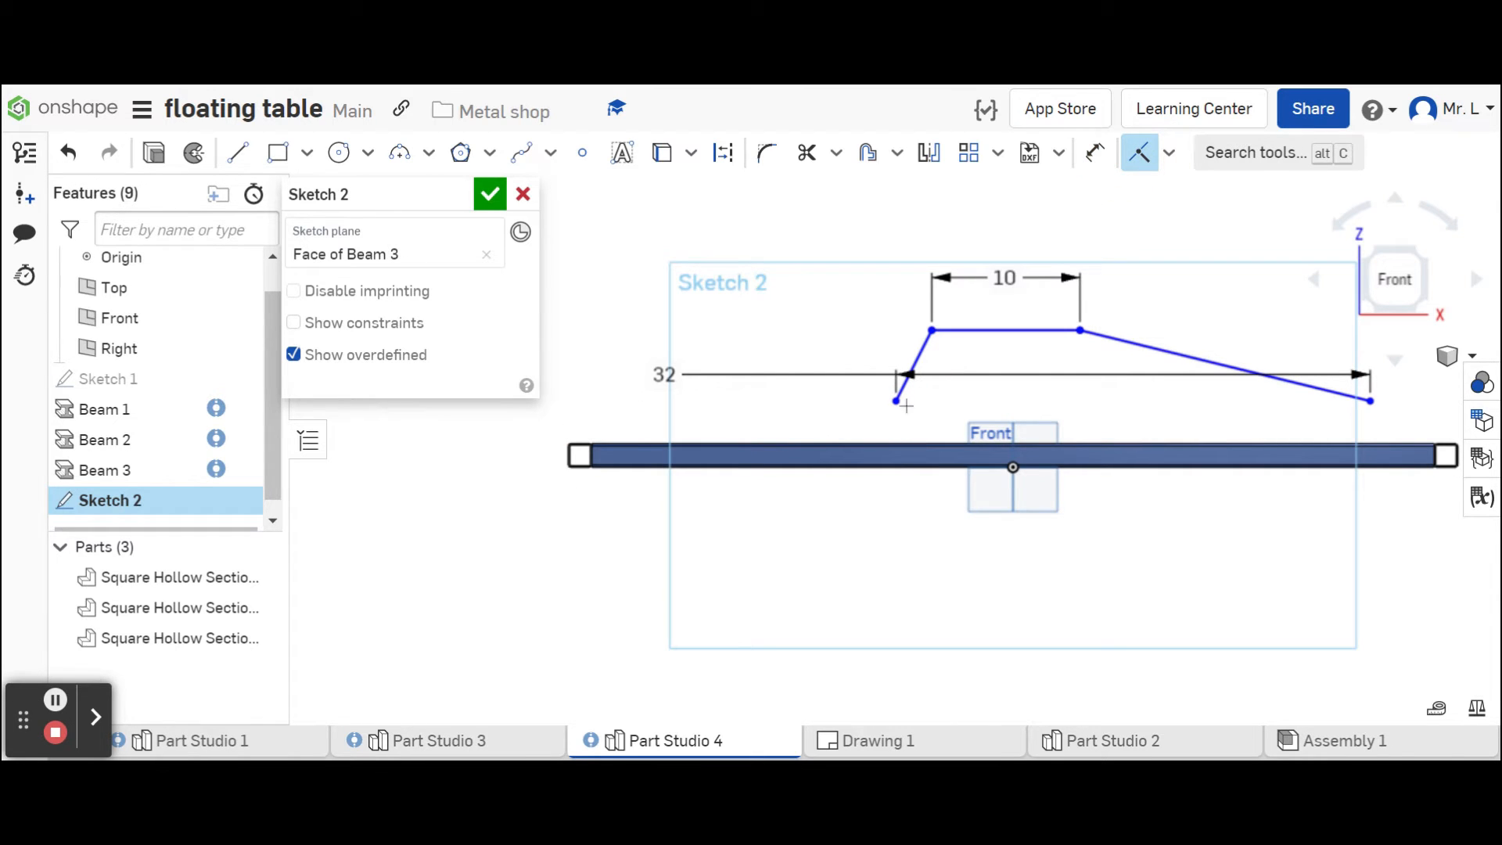
scroll(842, 438, "up", 5)
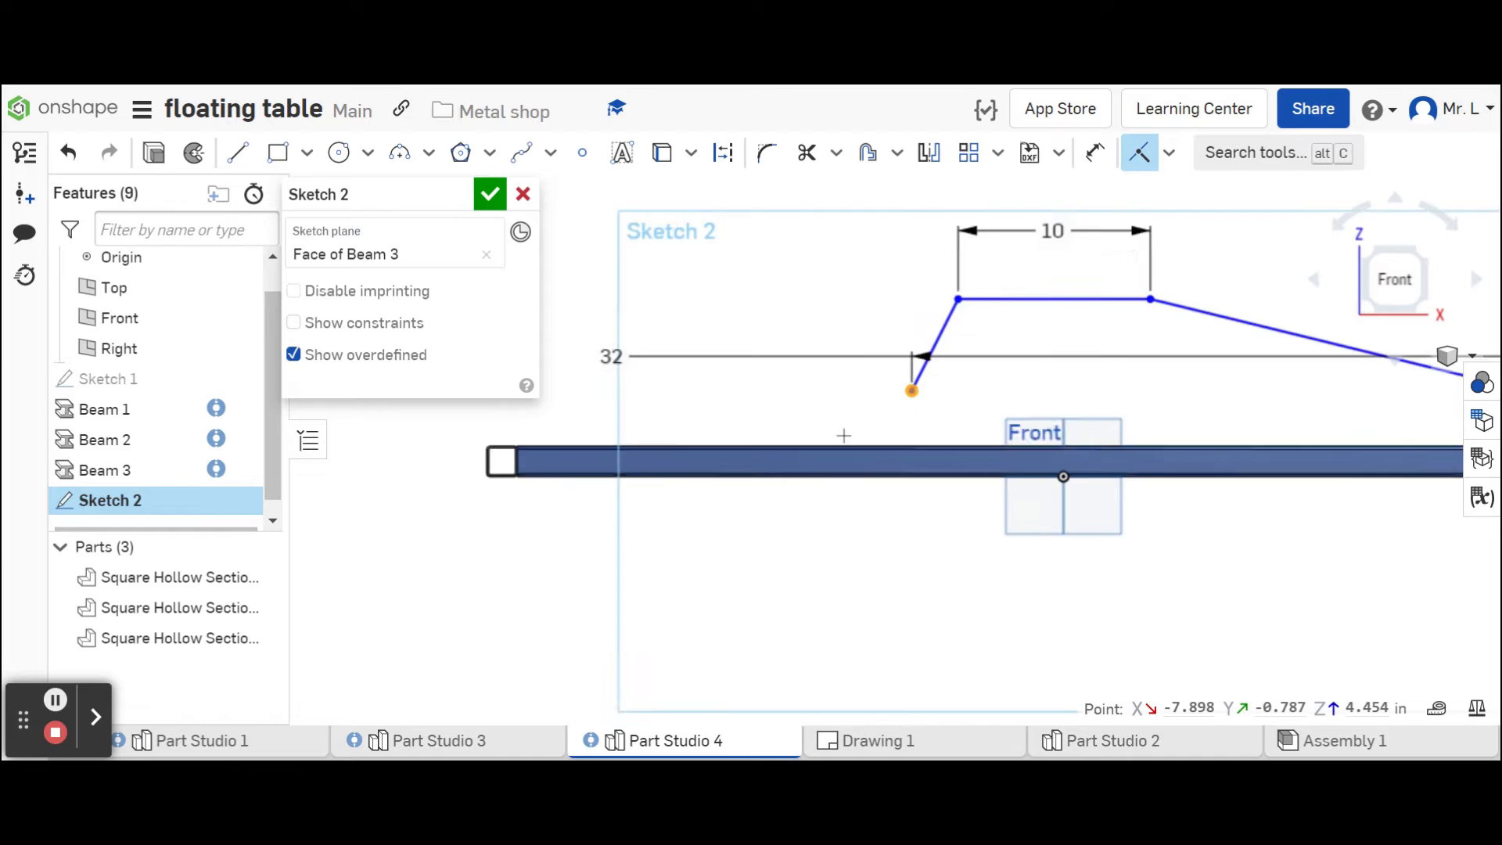
scroll(830, 476, "down", 4)
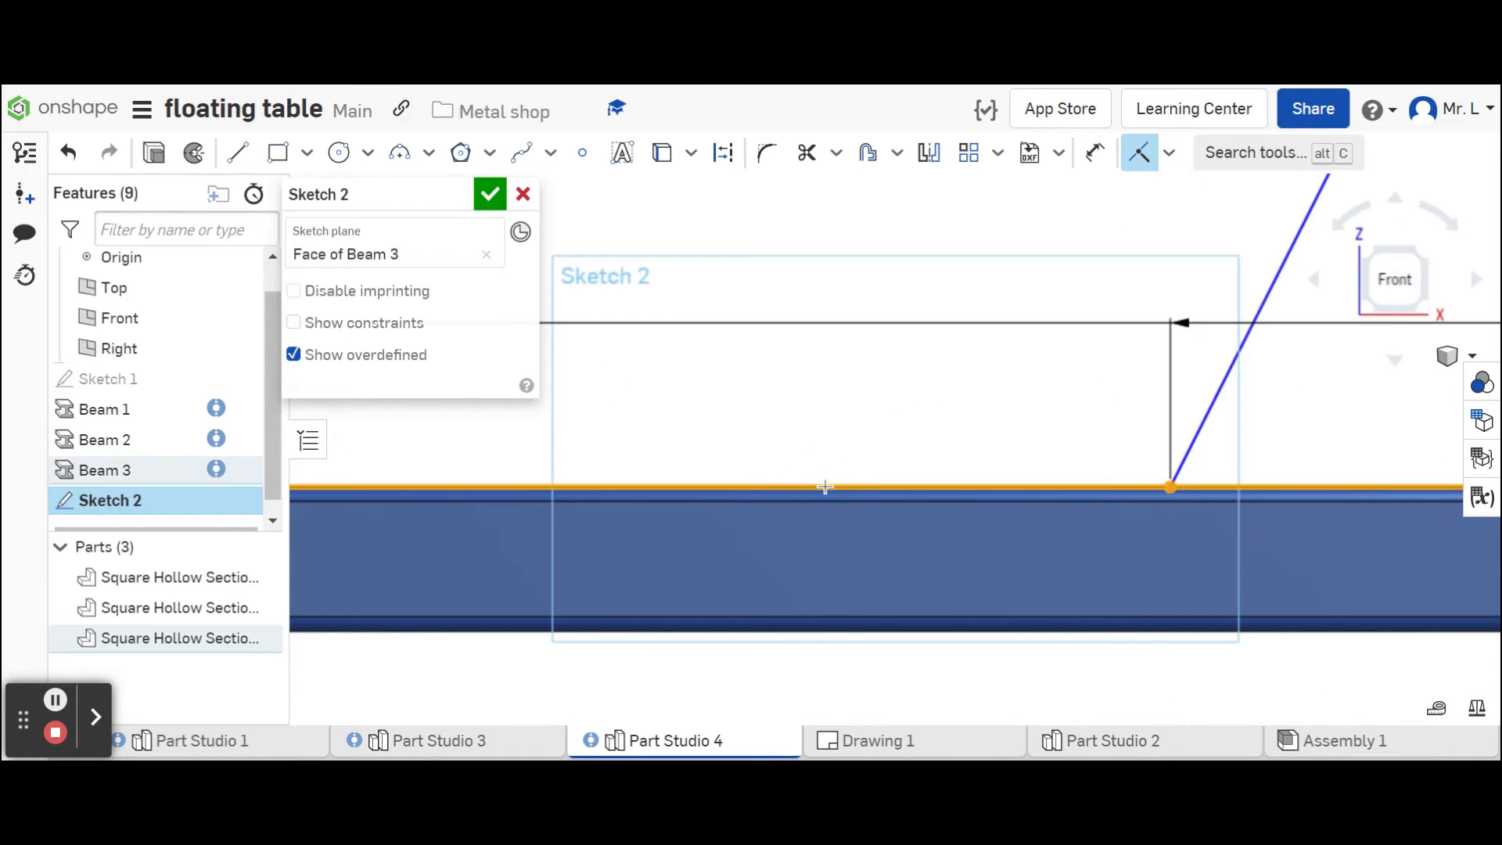
scroll(843, 469, "down", 2)
scroll(849, 462, "up", 2)
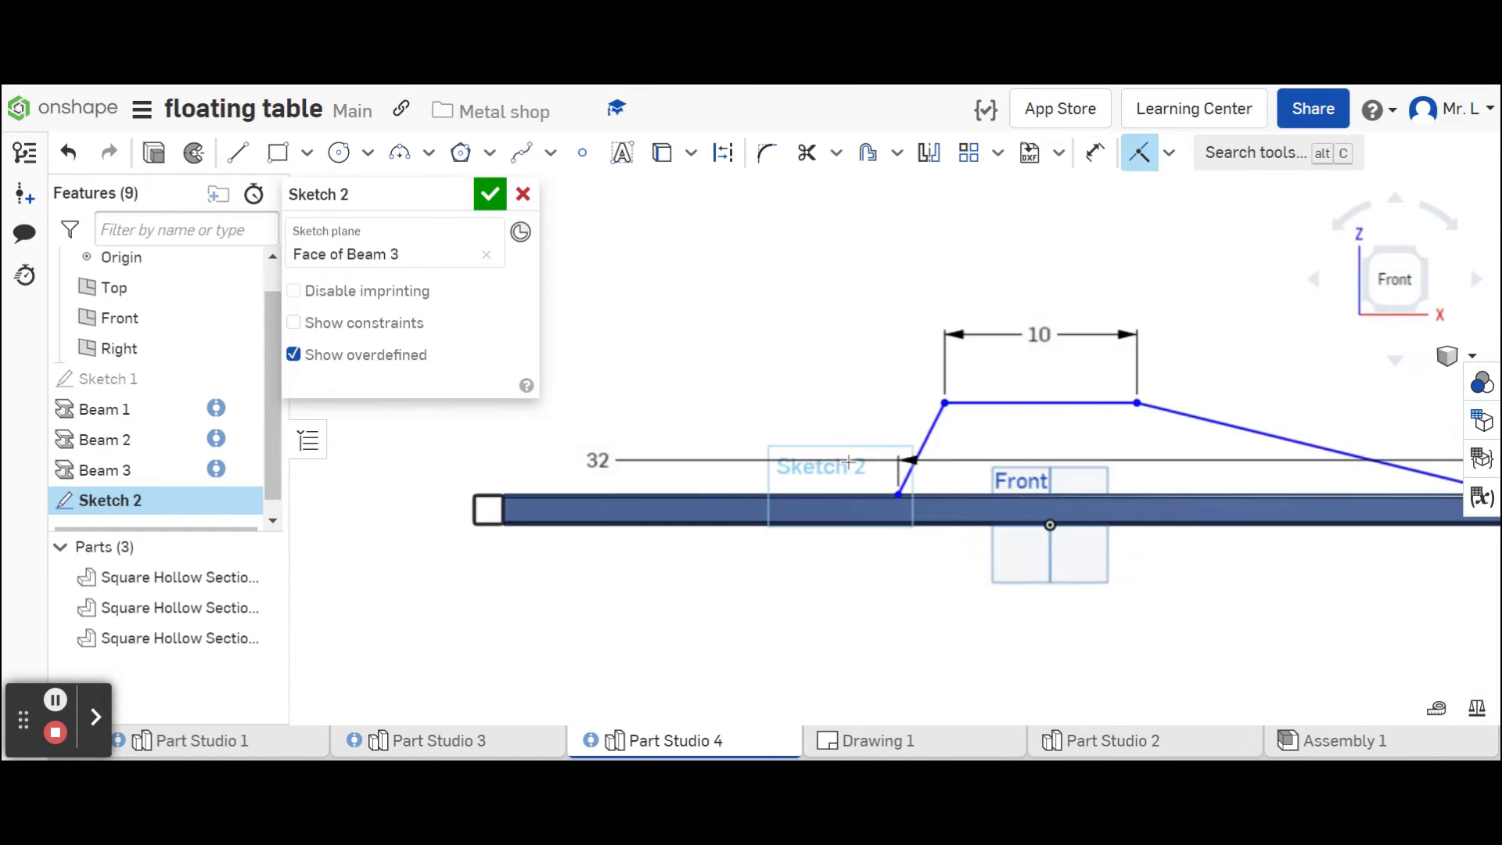
scroll(849, 458, "down", 3)
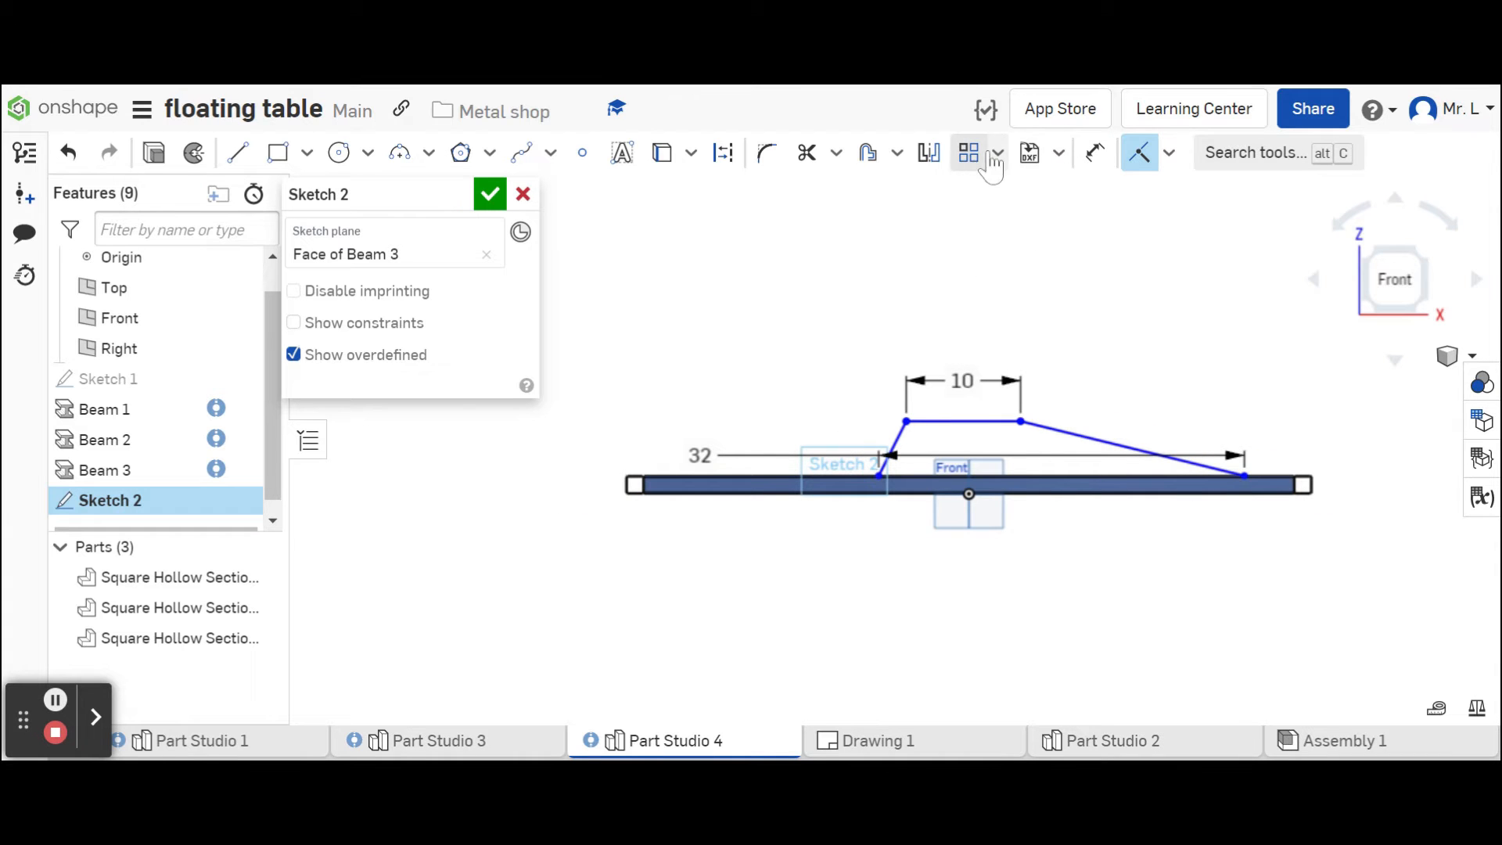
Set the horizontal distance from the left side beam's outer edge to the left slanted line's lower endpoint to 14 in.
left_click(1095, 153)
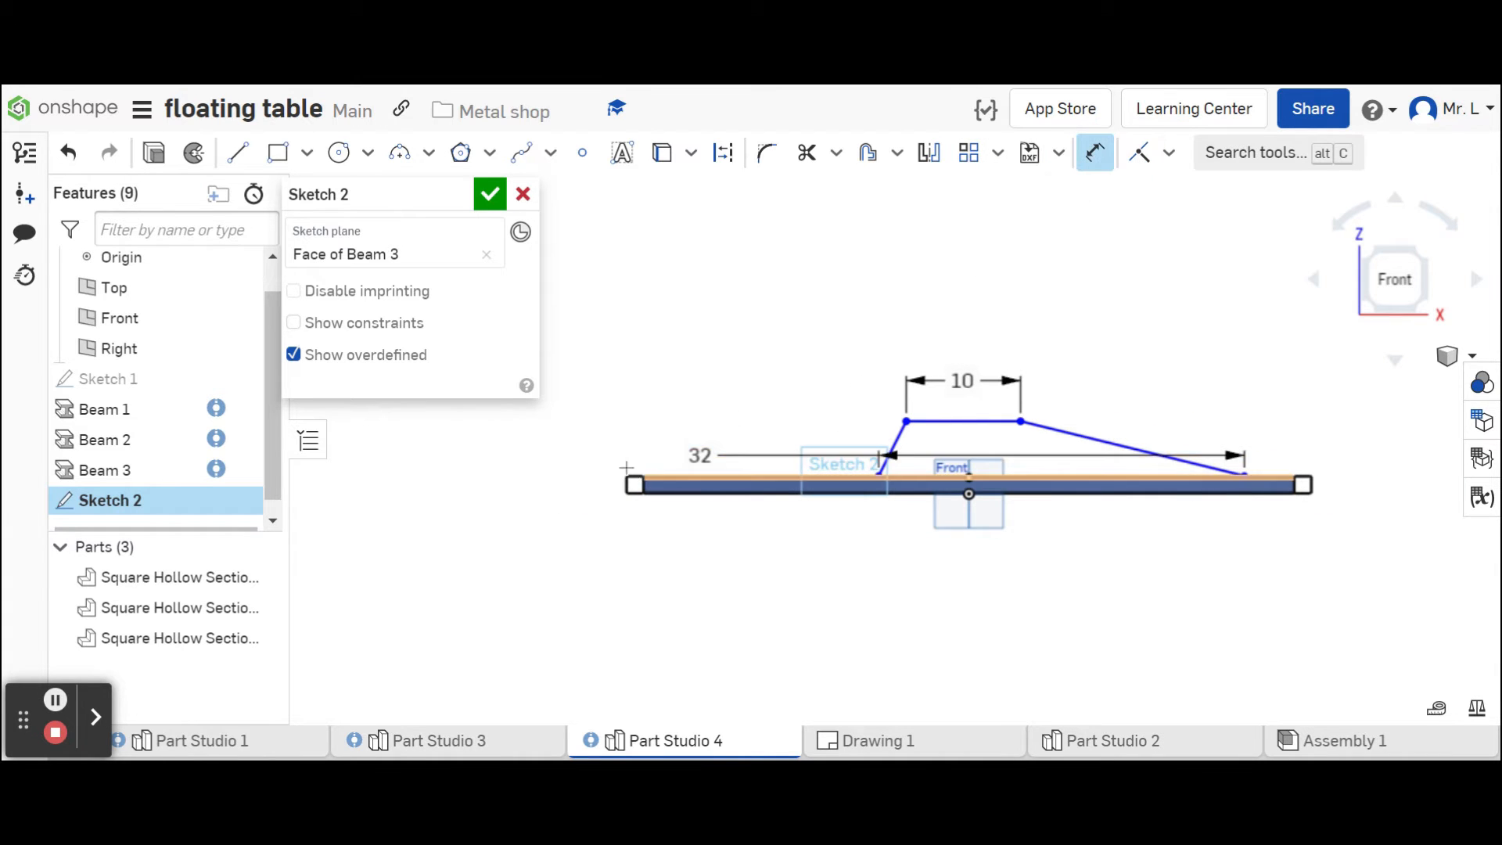
scroll(625, 481, "up", 4)
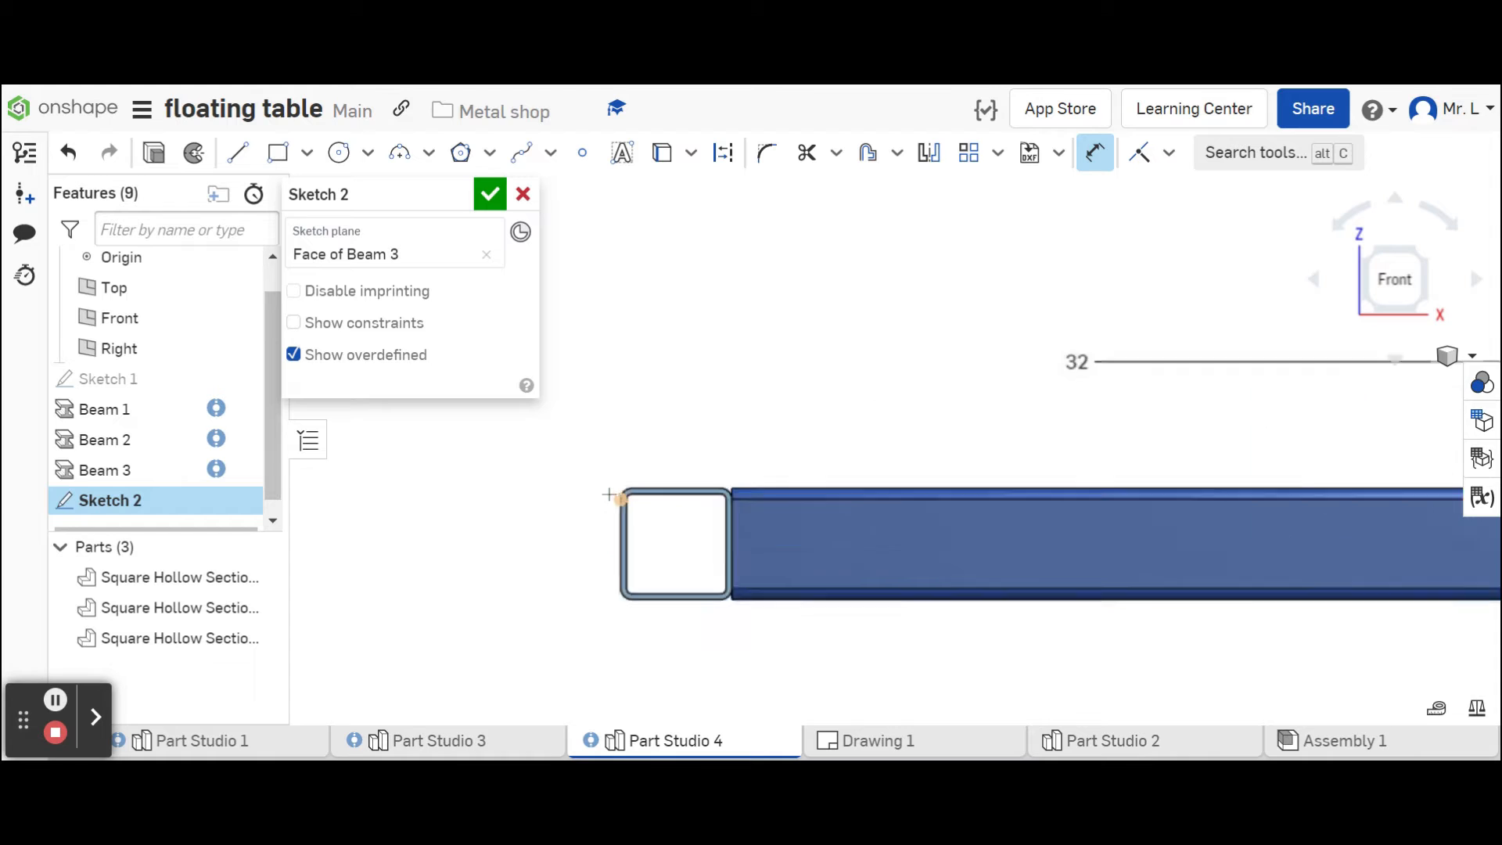
scroll(616, 510, "up", 3)
left_click(643, 528)
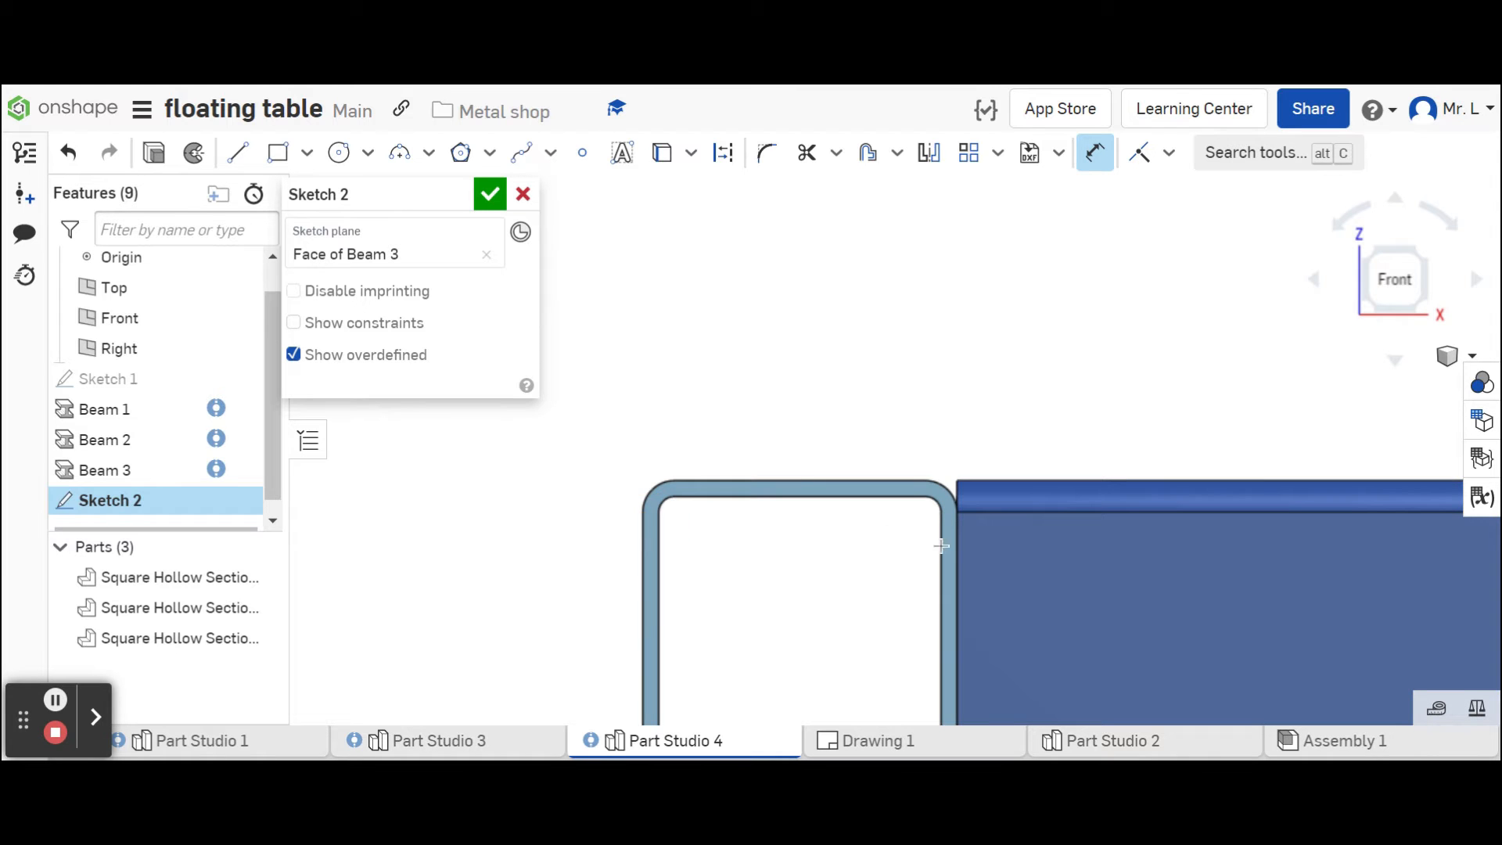
scroll(992, 548, "down", 5)
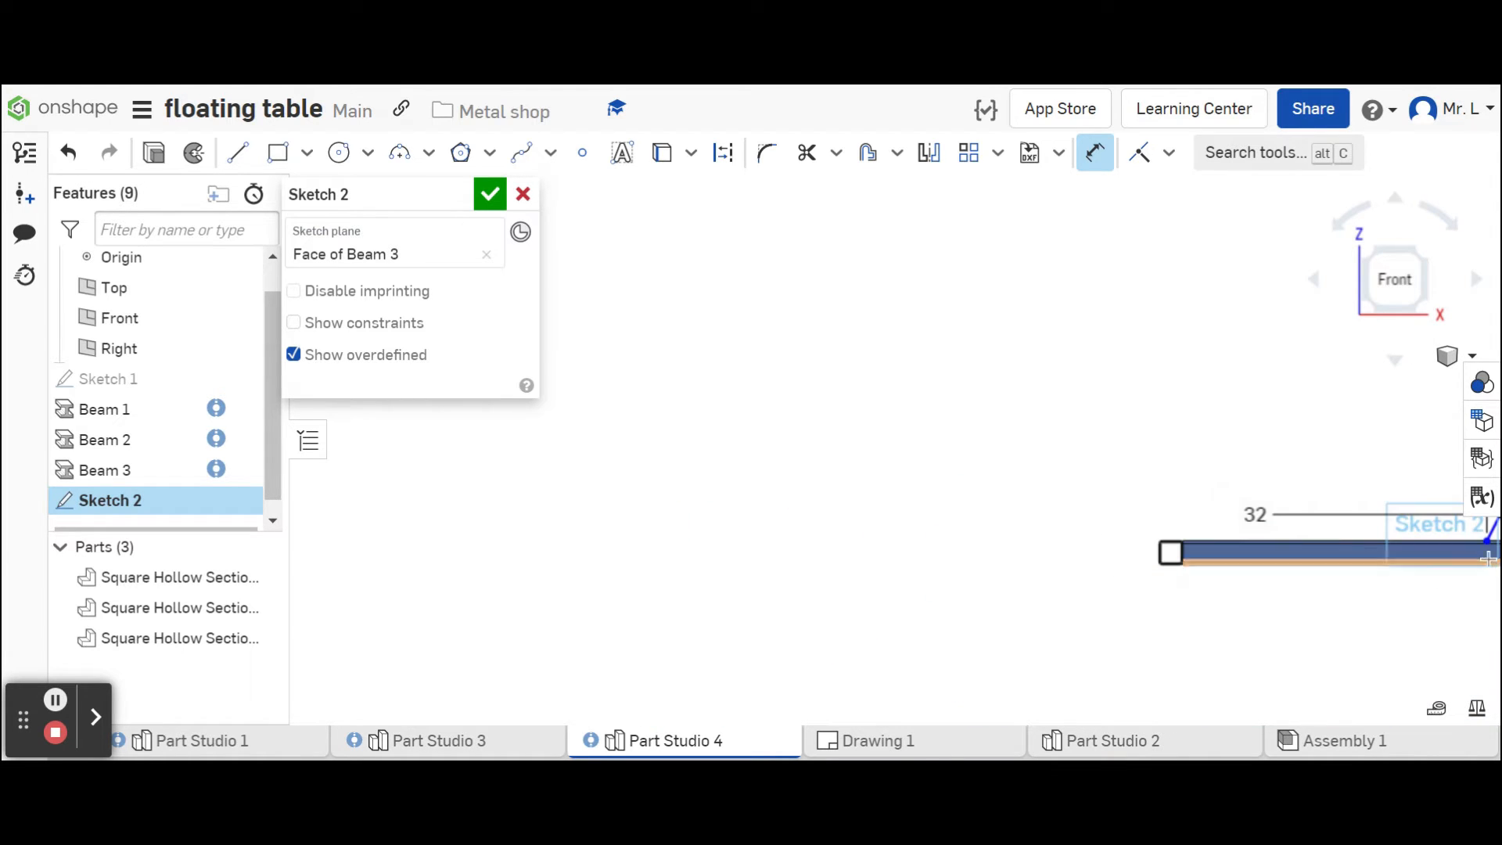
scroll(1448, 539, "up", 5)
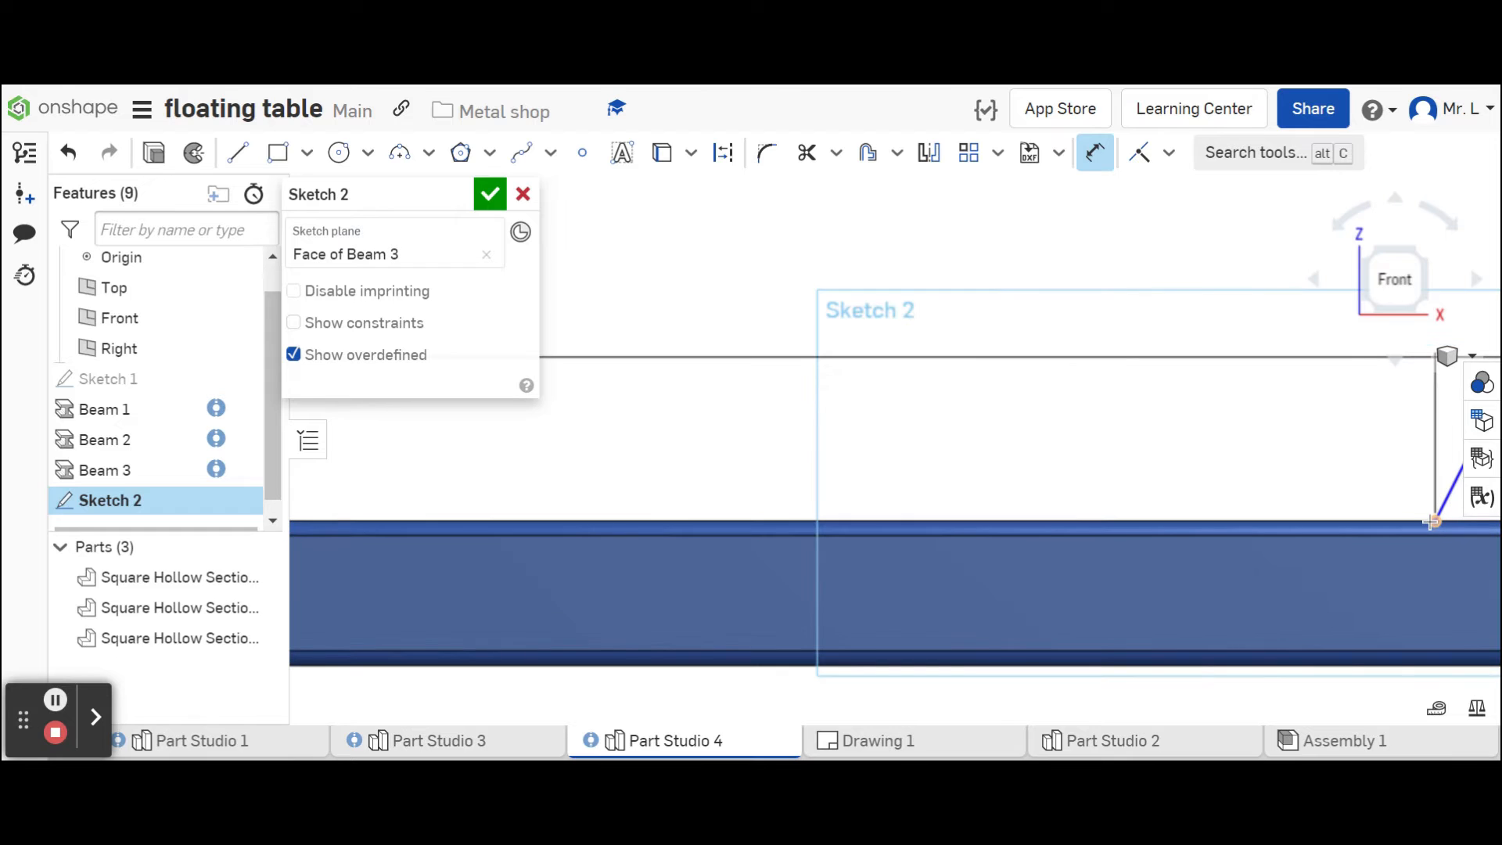
left_click(1432, 523)
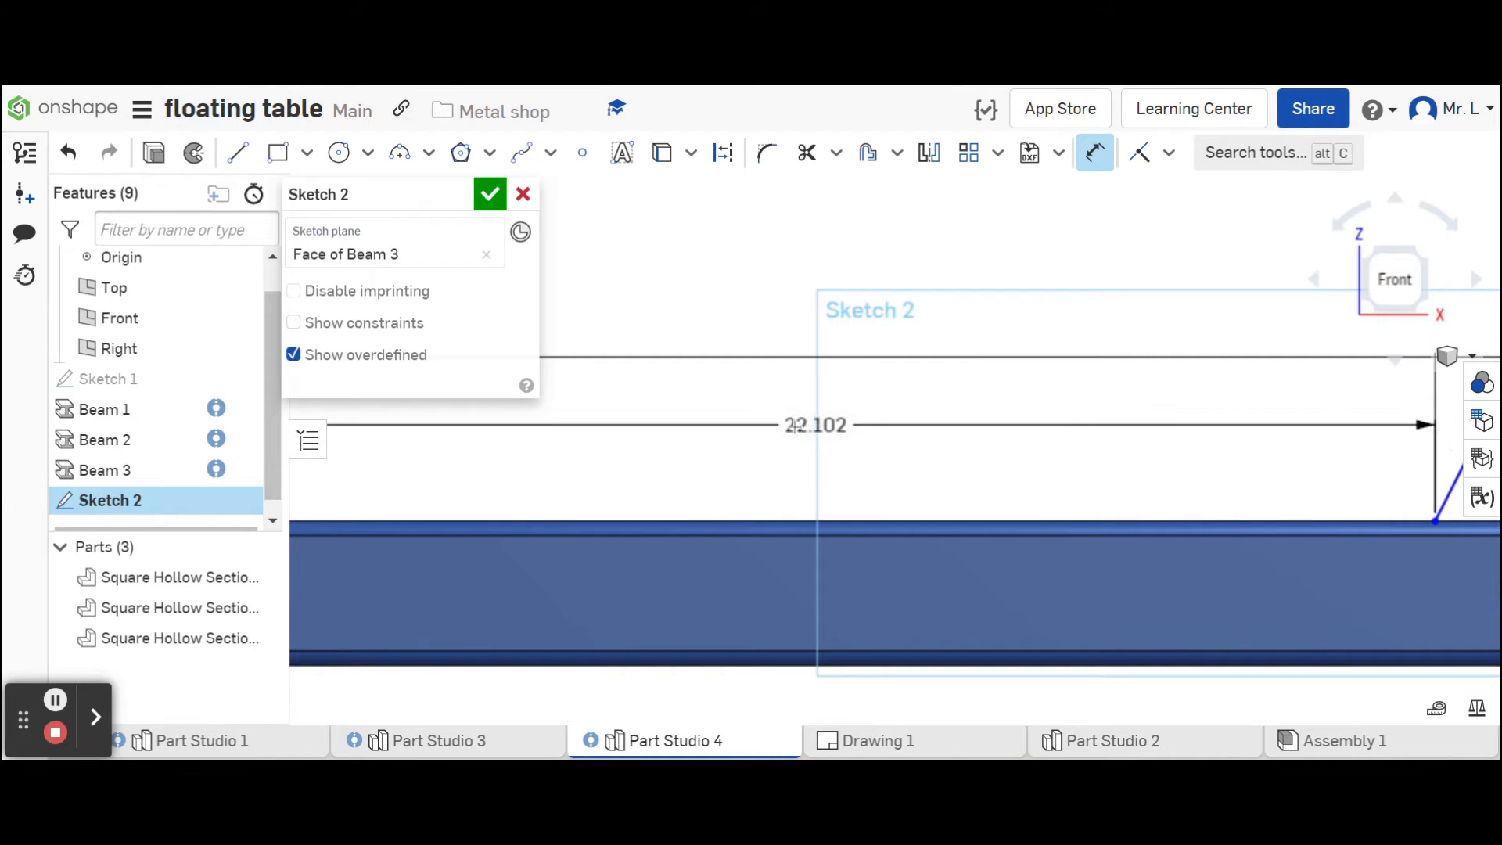
left_click(759, 436)
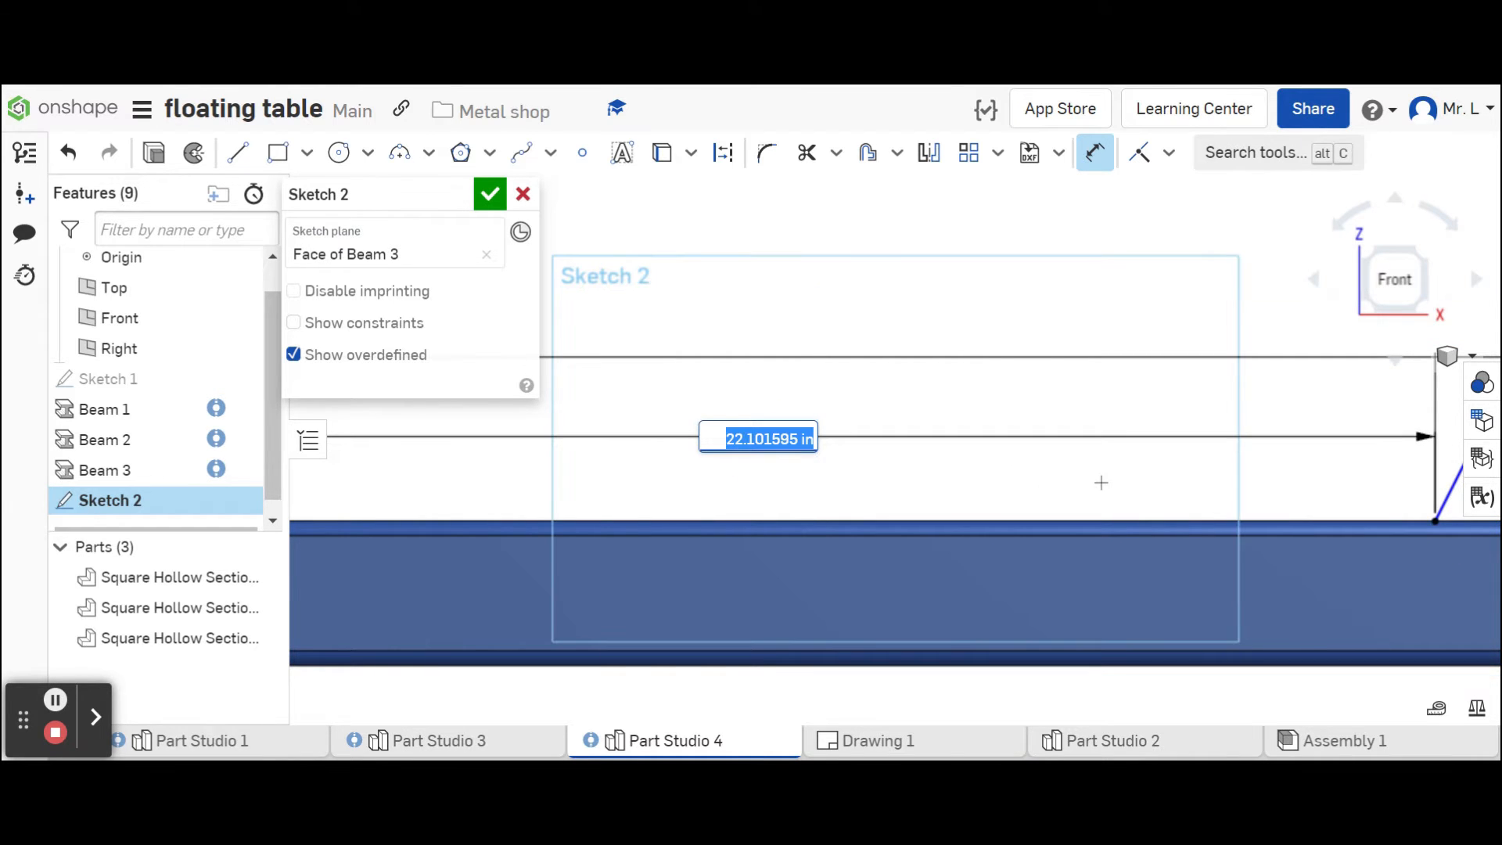
type("14")
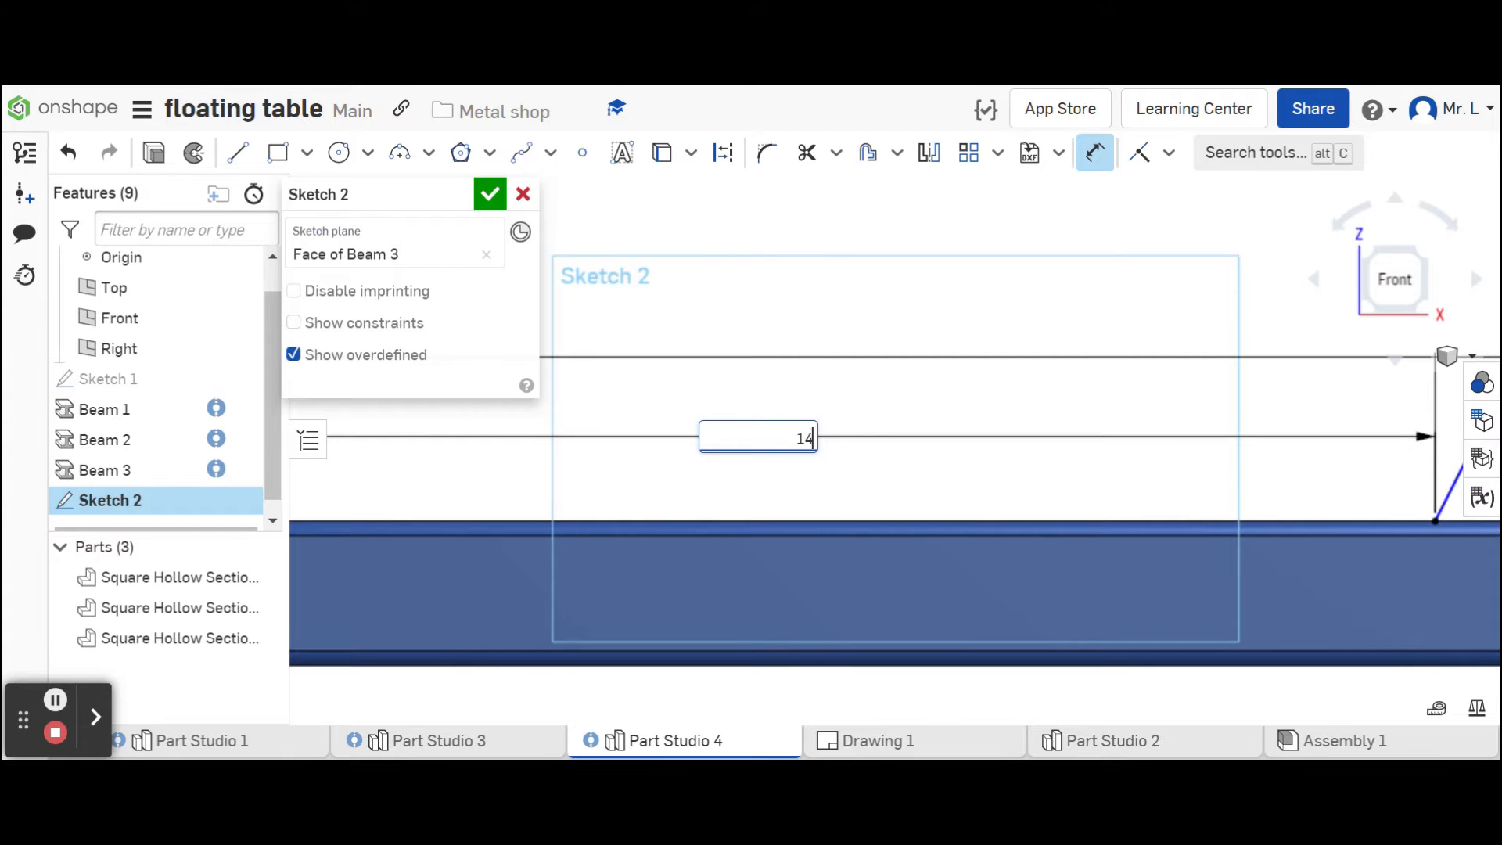
key("Return")
scroll(1116, 519, "down", 5)
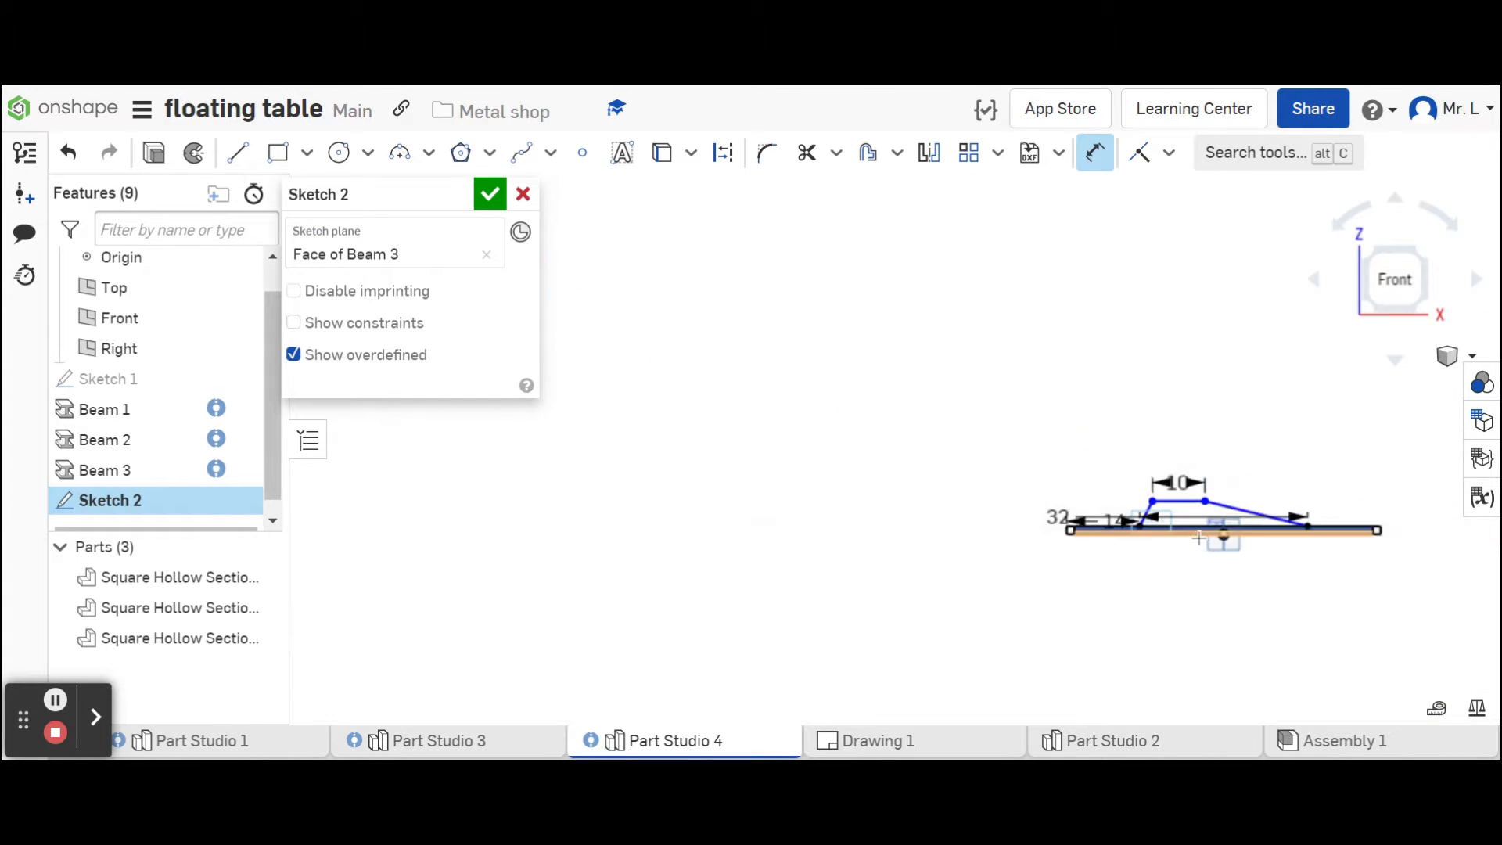
Dimension the horizontal distance from the right slanted line's lower endpoint to the right side beam's outer edge.
scroll(1294, 546, "up", 5)
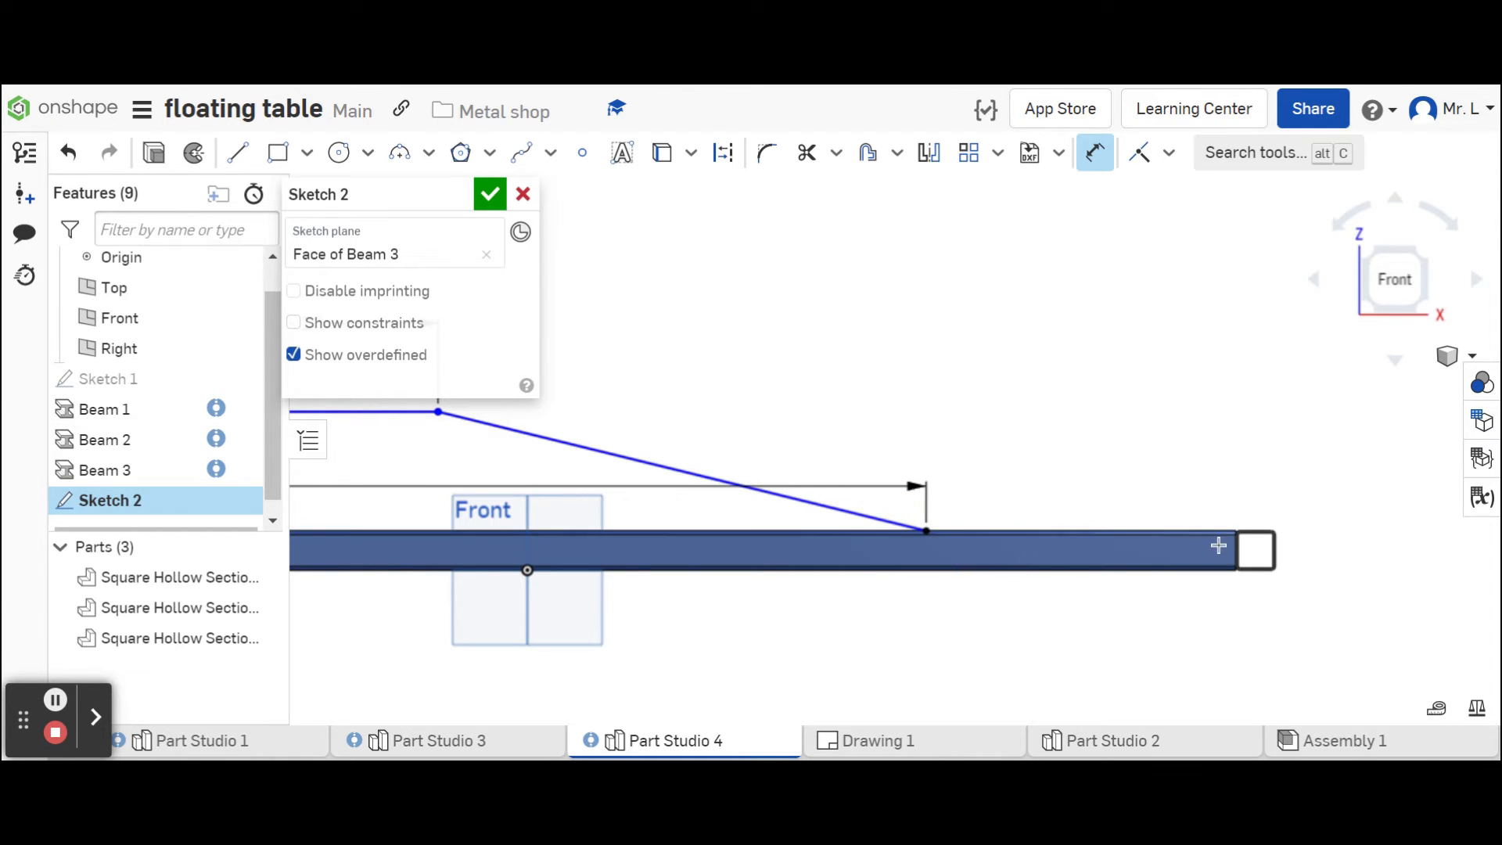
scroll(1255, 533, "up", 5)
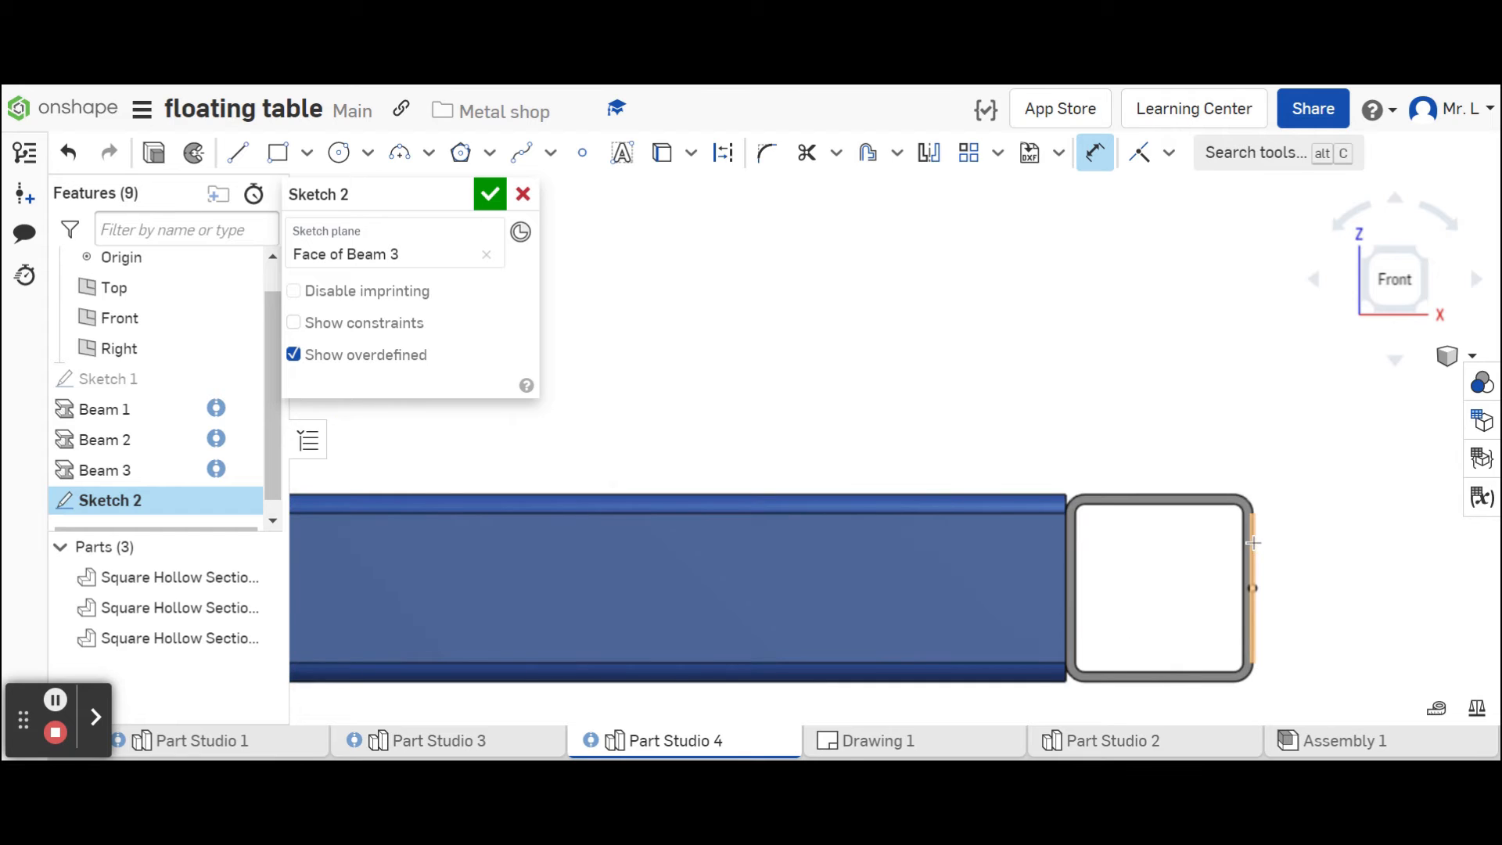
left_click(1251, 542)
left_click(1157, 362)
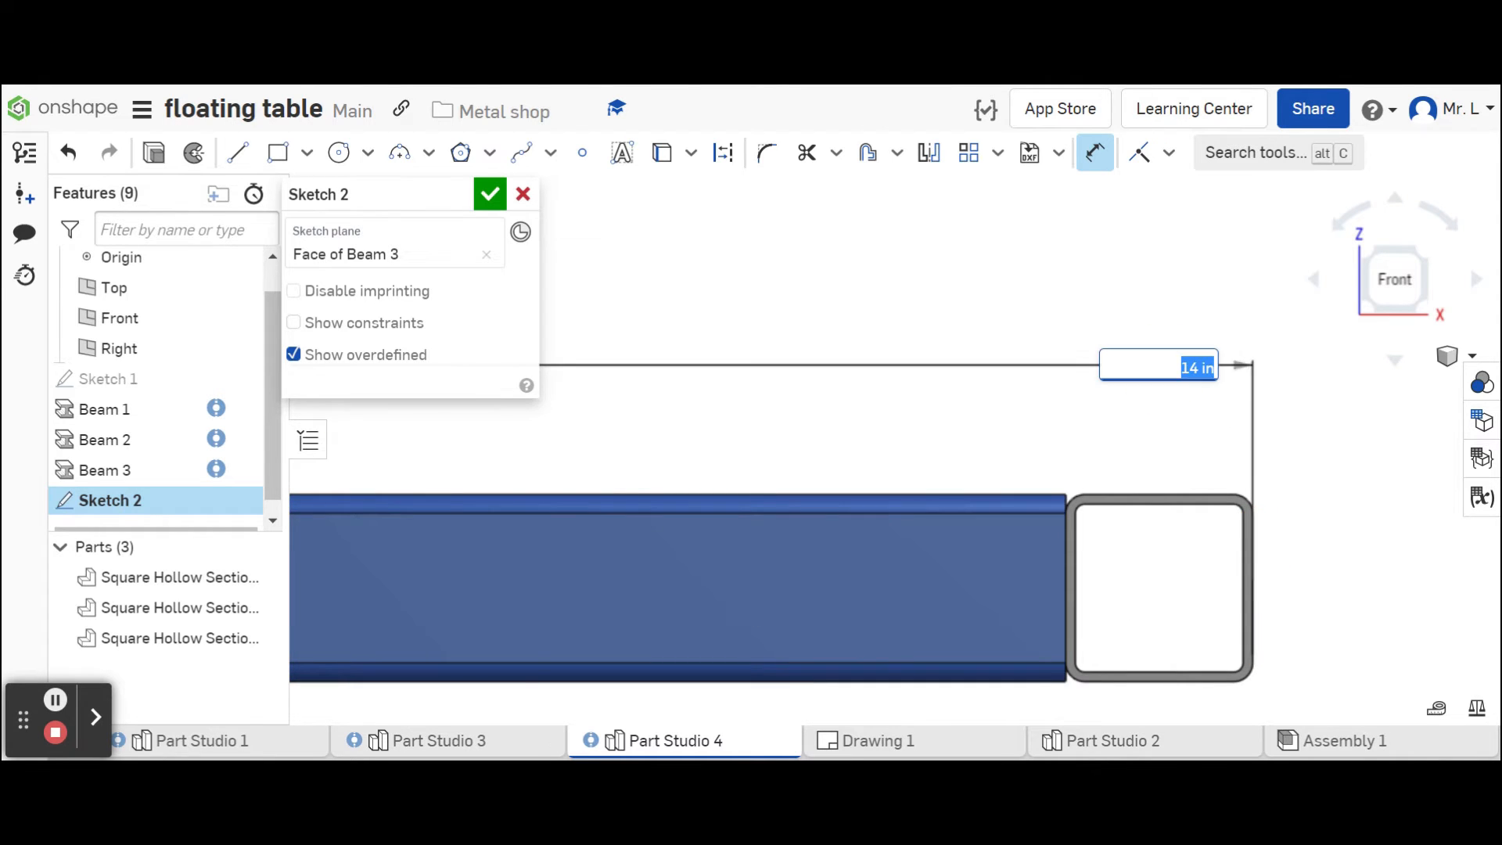
scroll(569, 610, "down", 2)
scroll(569, 610, "down", 5)
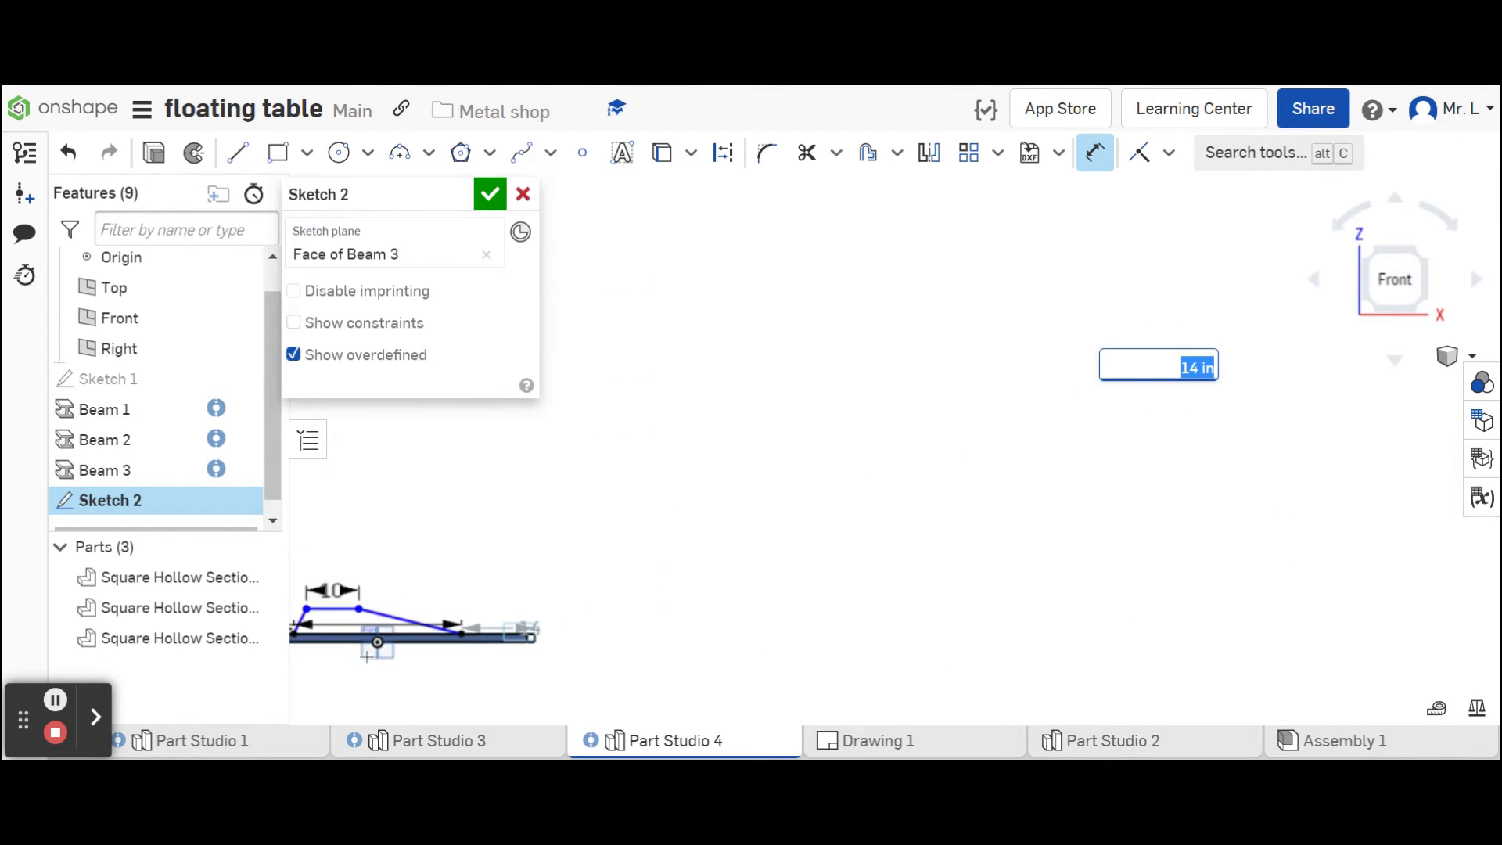
scroll(285, 608, "up", 2)
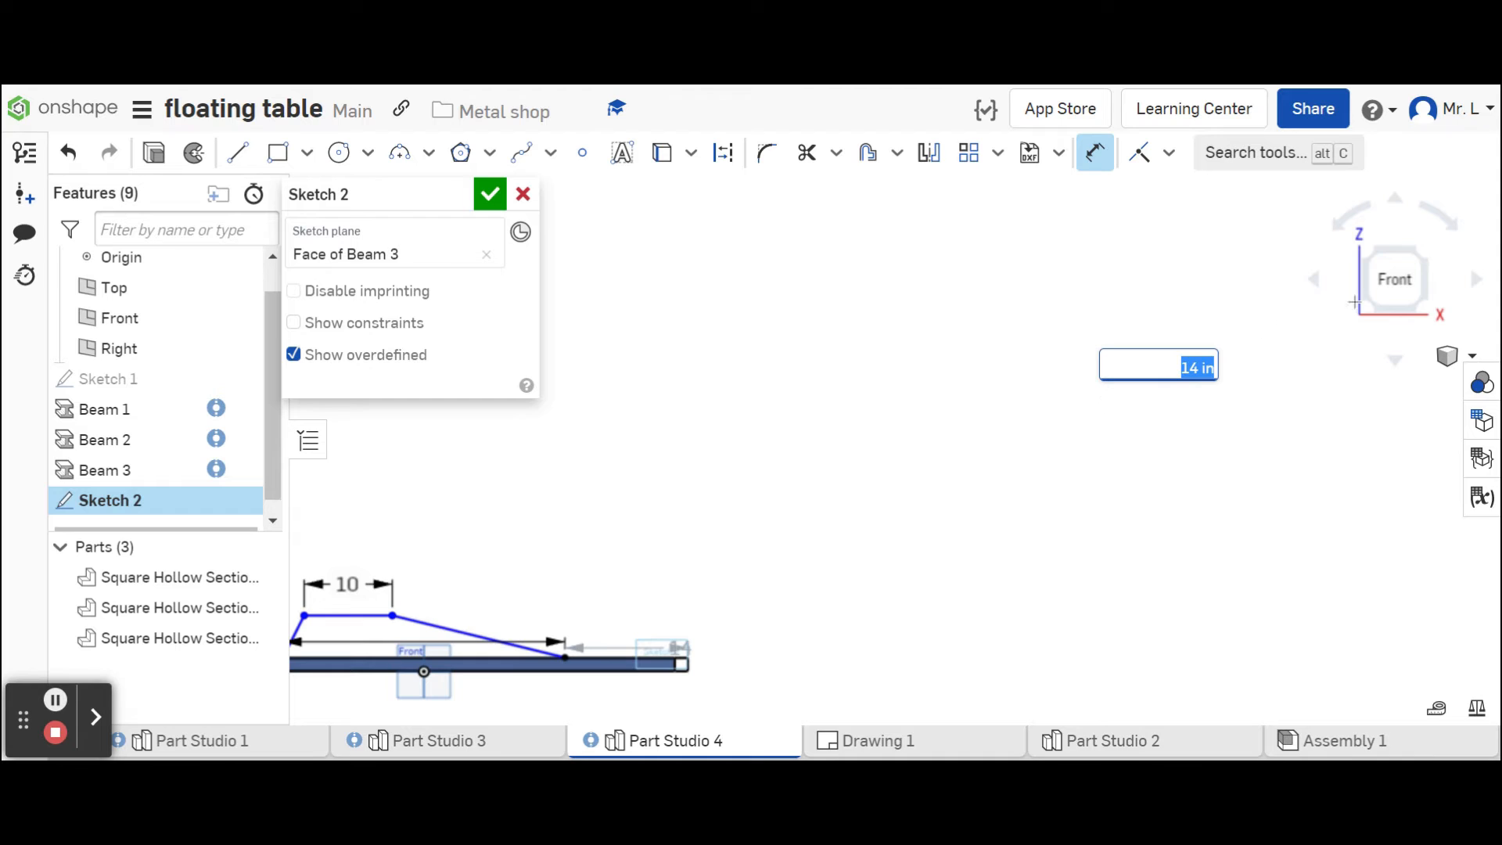
left_click(1394, 278)
left_click(1329, 341)
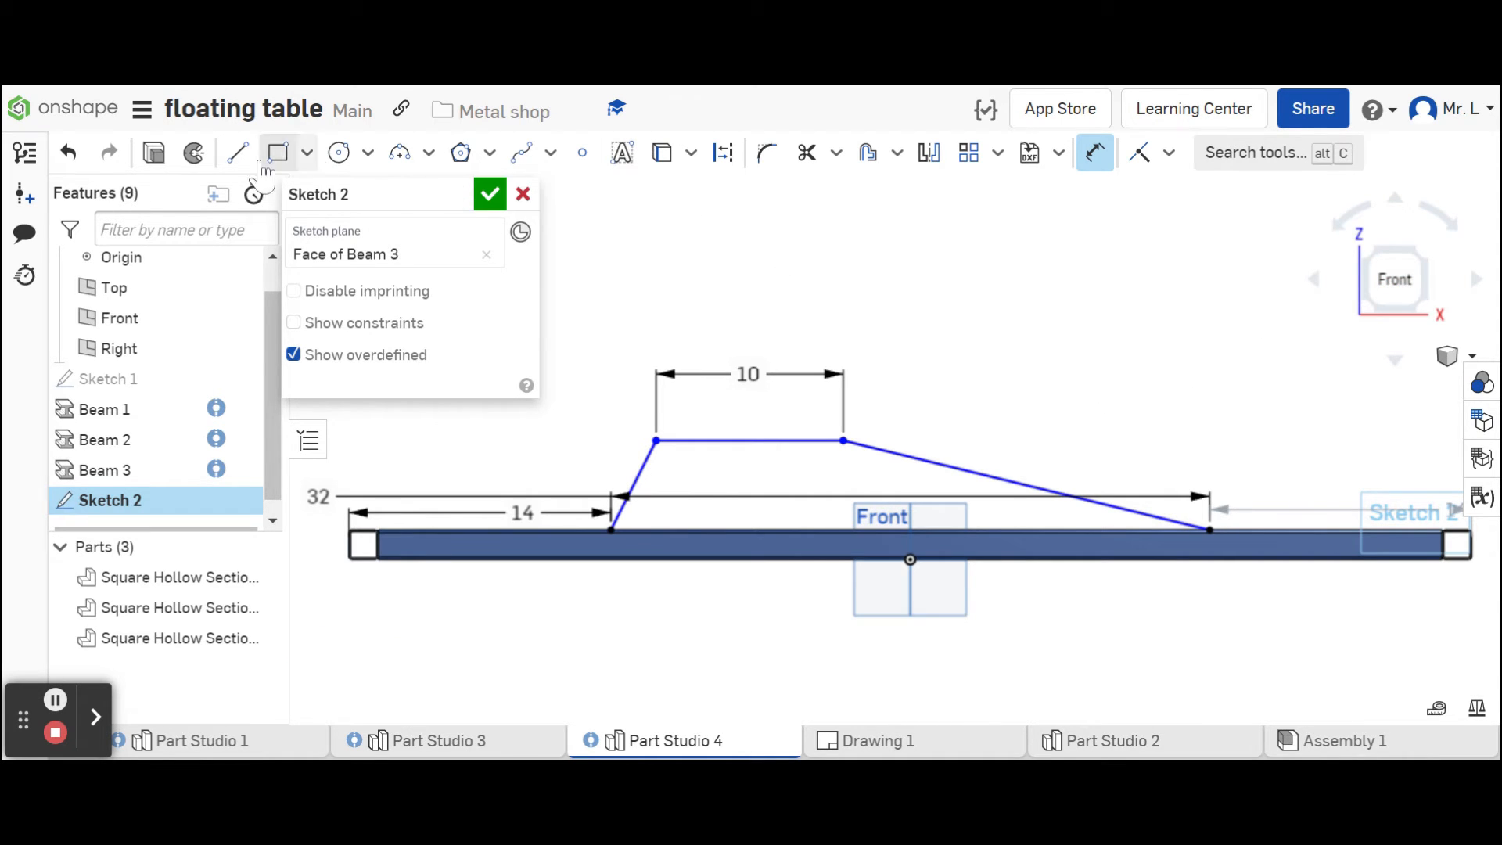
Place a construction point at the midpoint of the trapezoid's top line and make it coincident with the vertical Right plane.
left_click(582, 155)
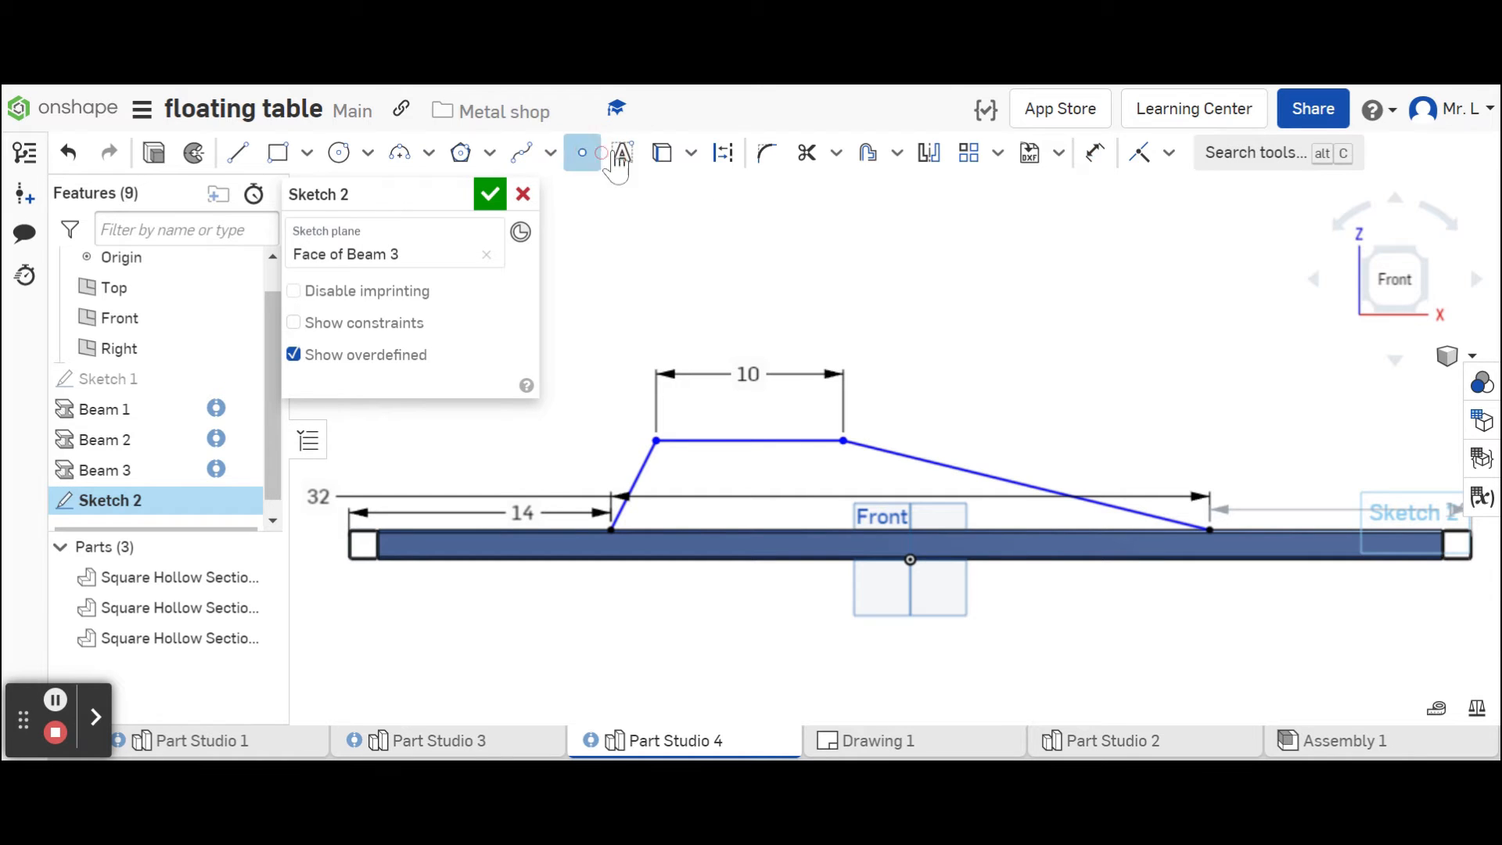
left_click(722, 153)
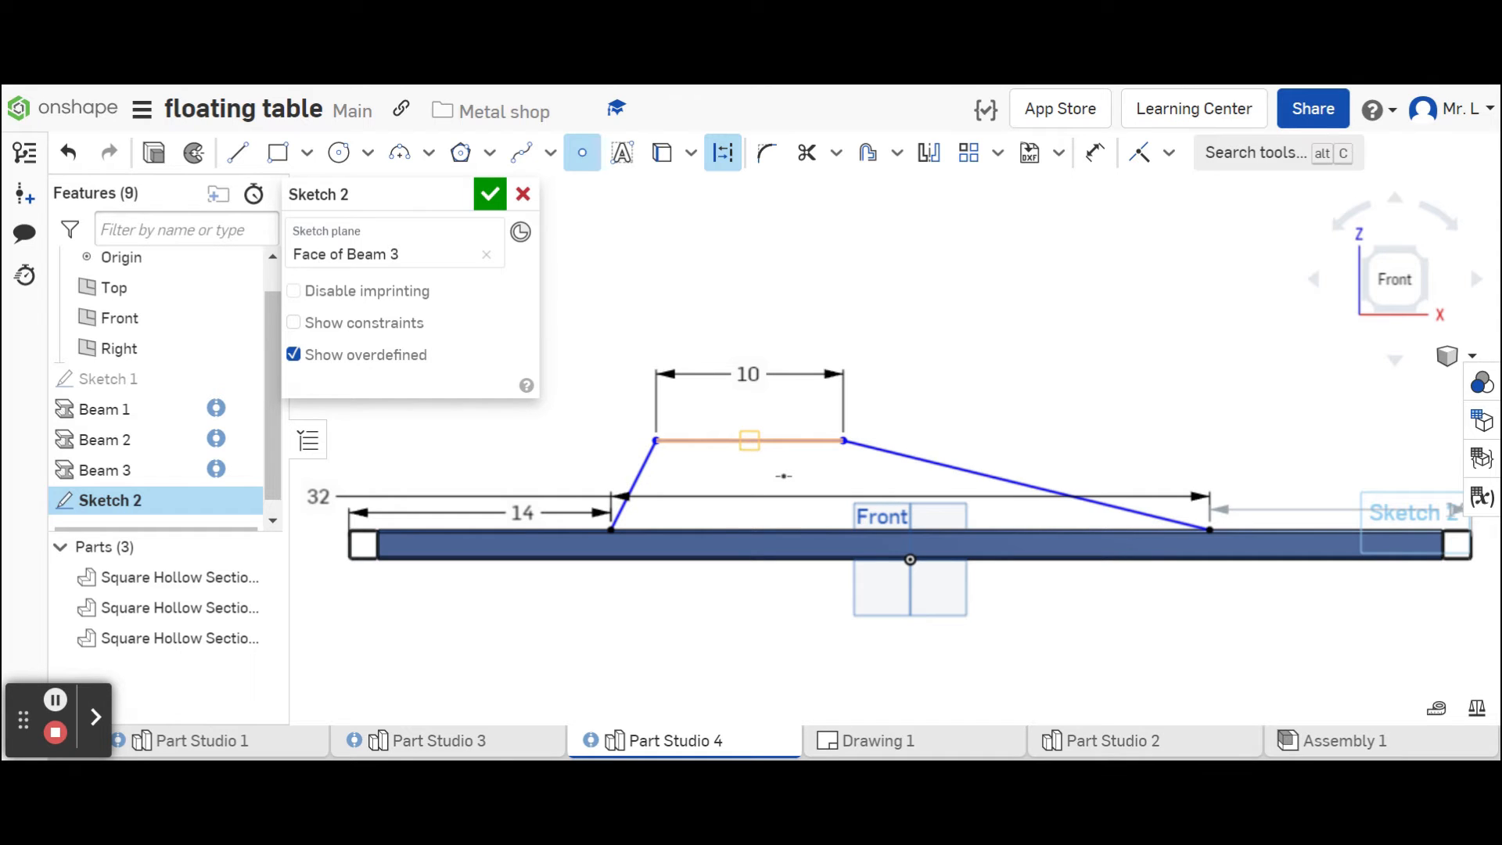
left_click(750, 441)
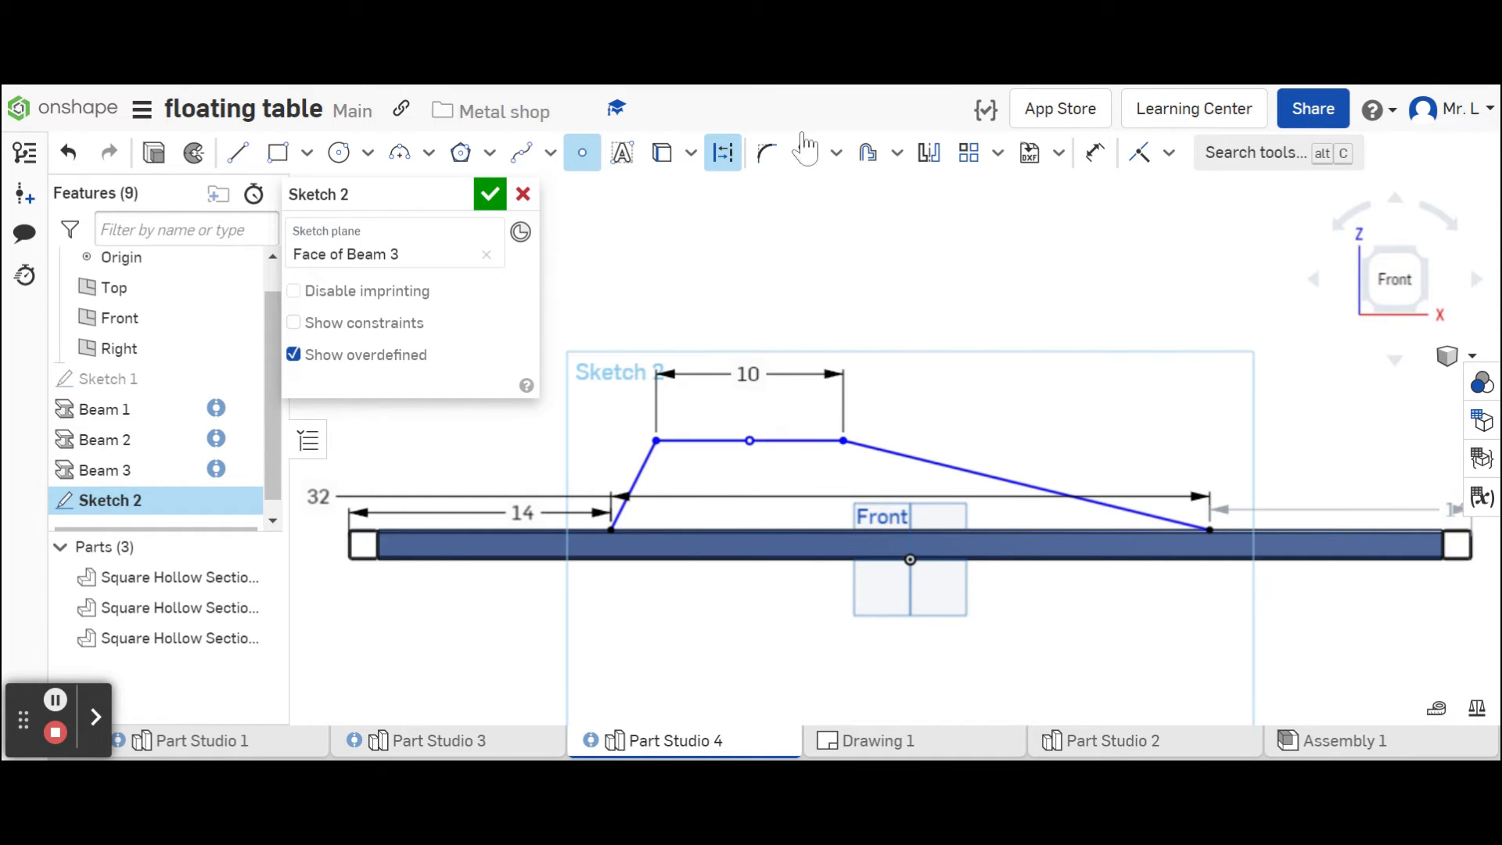
left_click(1138, 155)
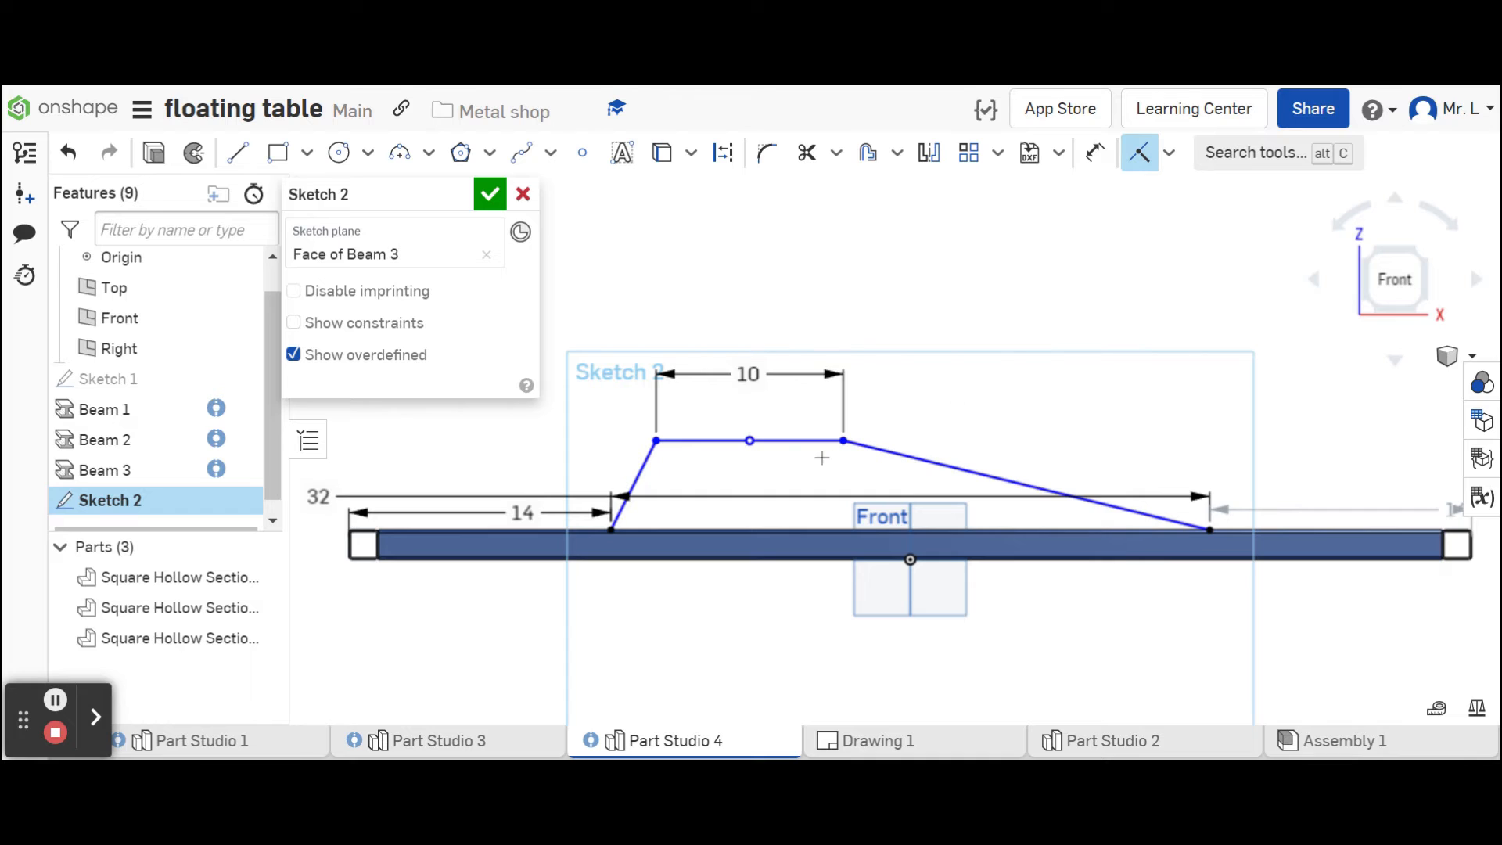
left_click(751, 441)
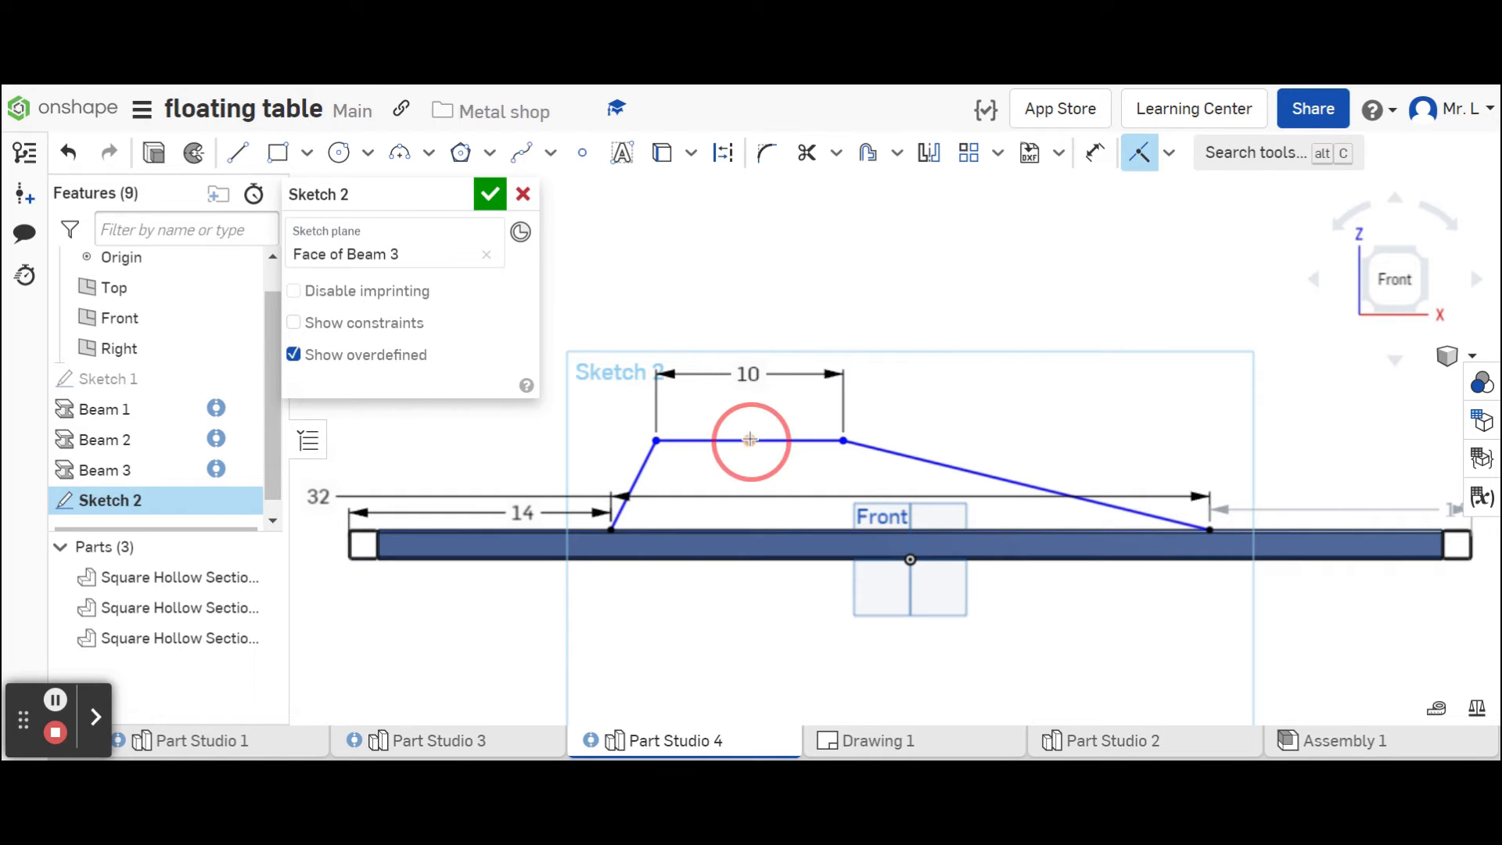
left_click(912, 589)
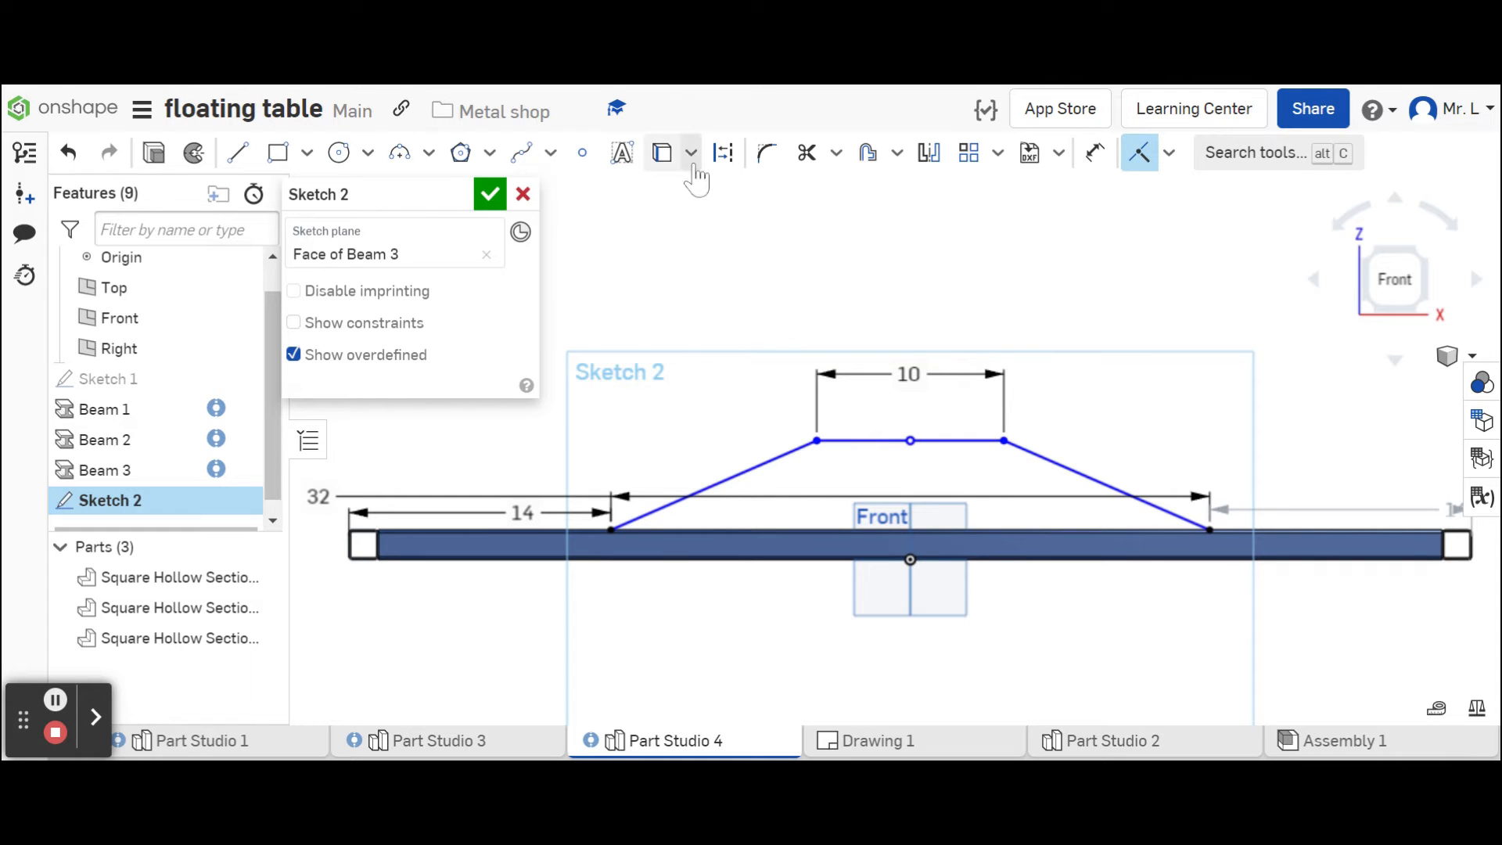
Set the vertical distance between the trapezoid's top line and the crossbeam's top edge to 20 in and finish the sketch.
left_click(1093, 154)
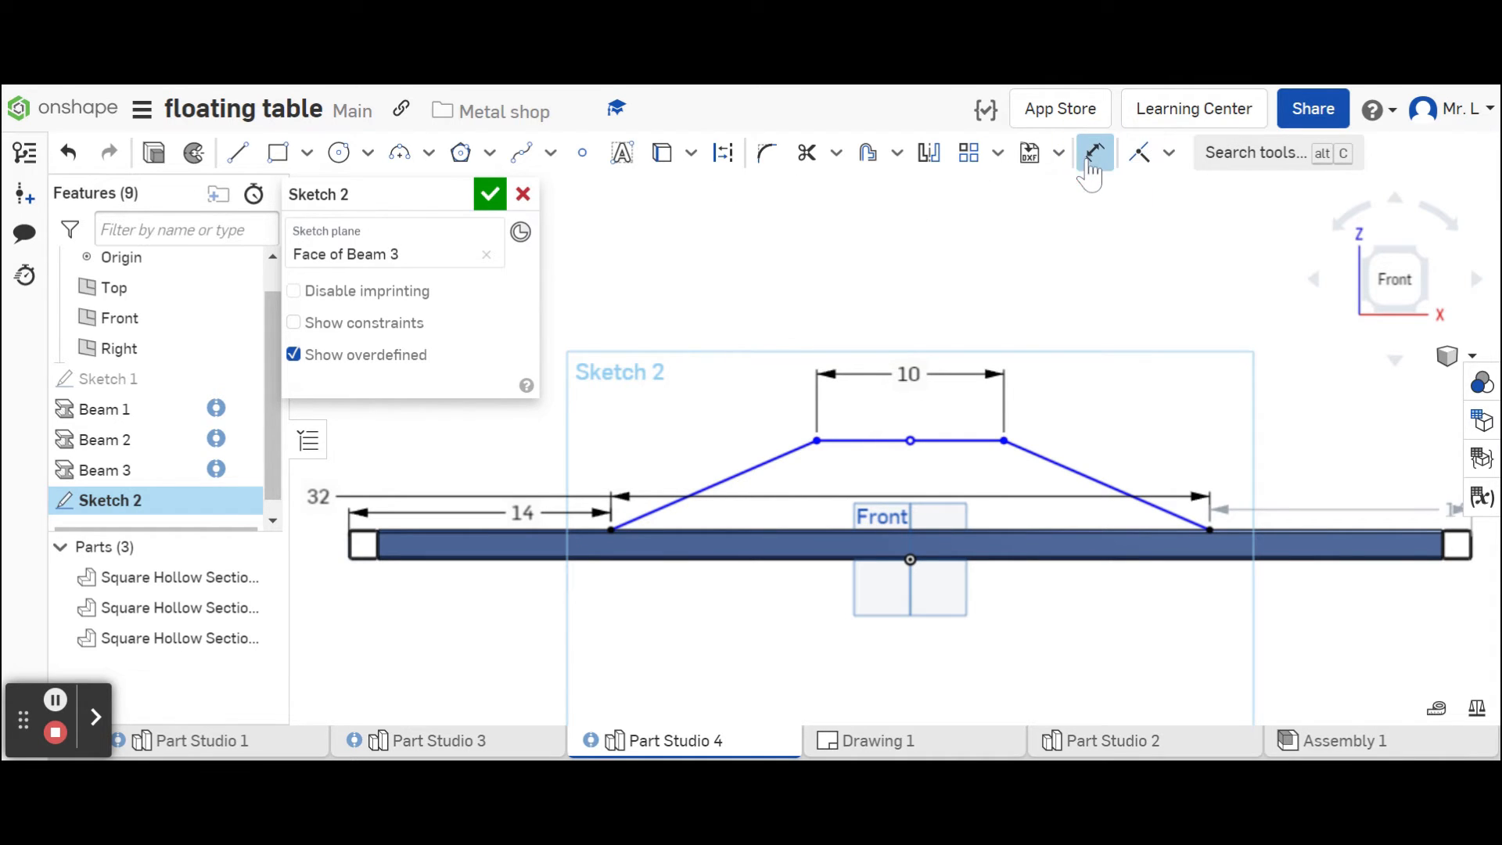
left_click(962, 439)
scroll(1004, 523, "up", 5)
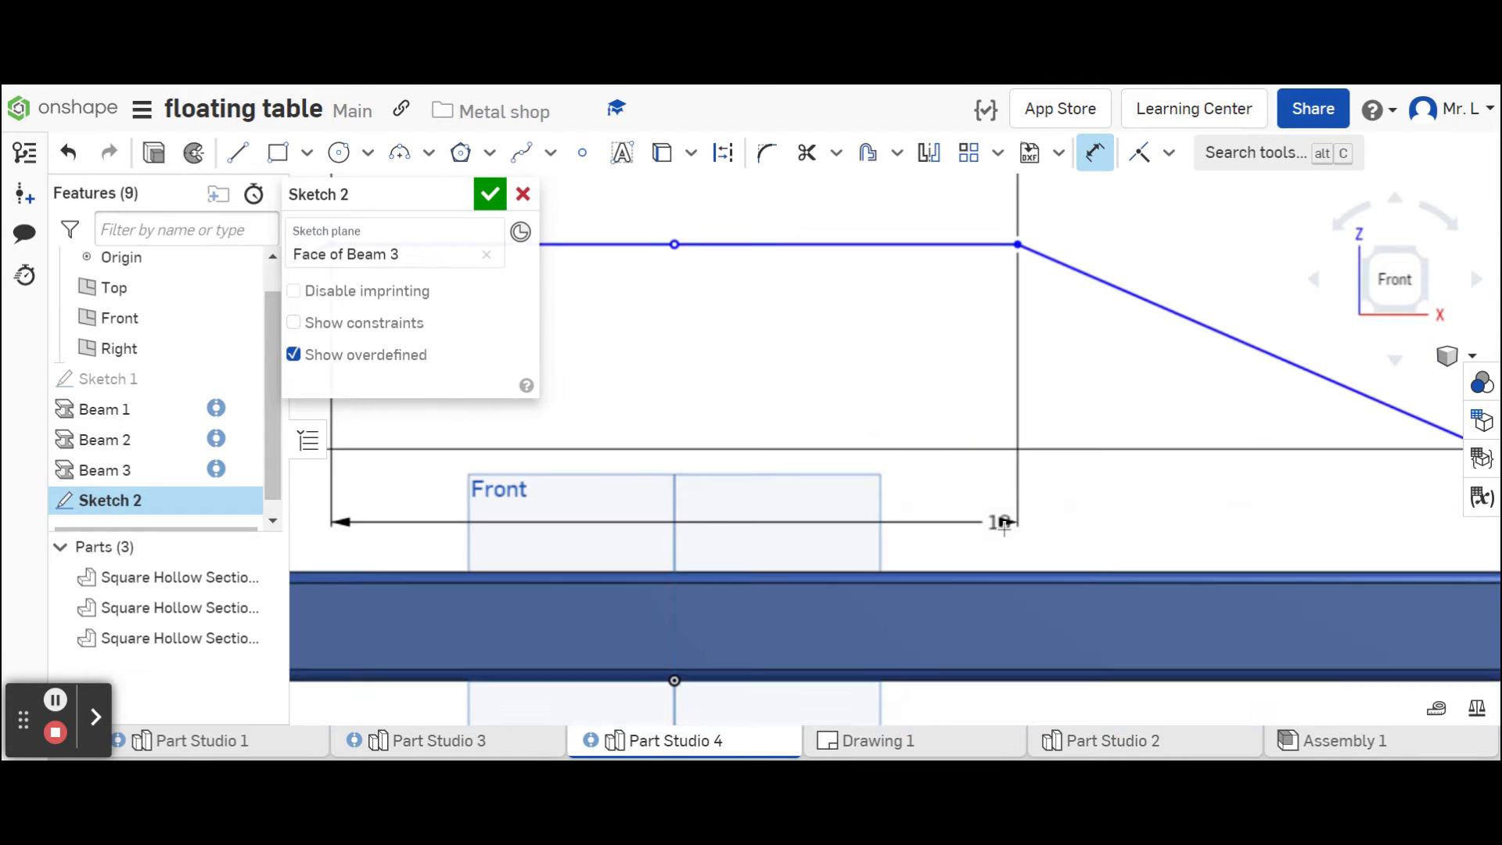
scroll(1004, 523, "up", 3)
left_click(1013, 603)
left_click(931, 321)
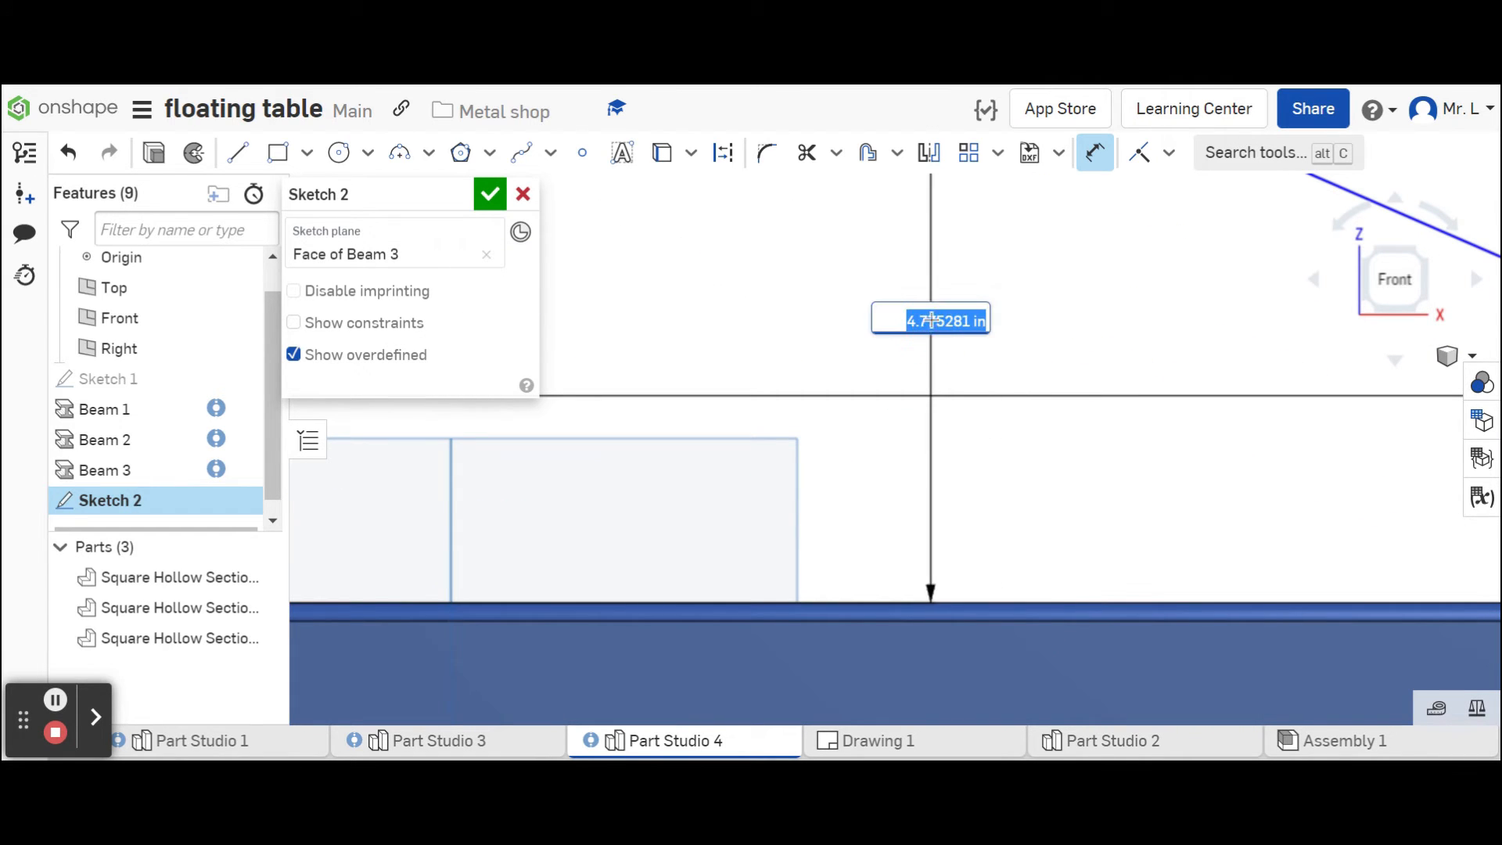
type("12")
key("Return")
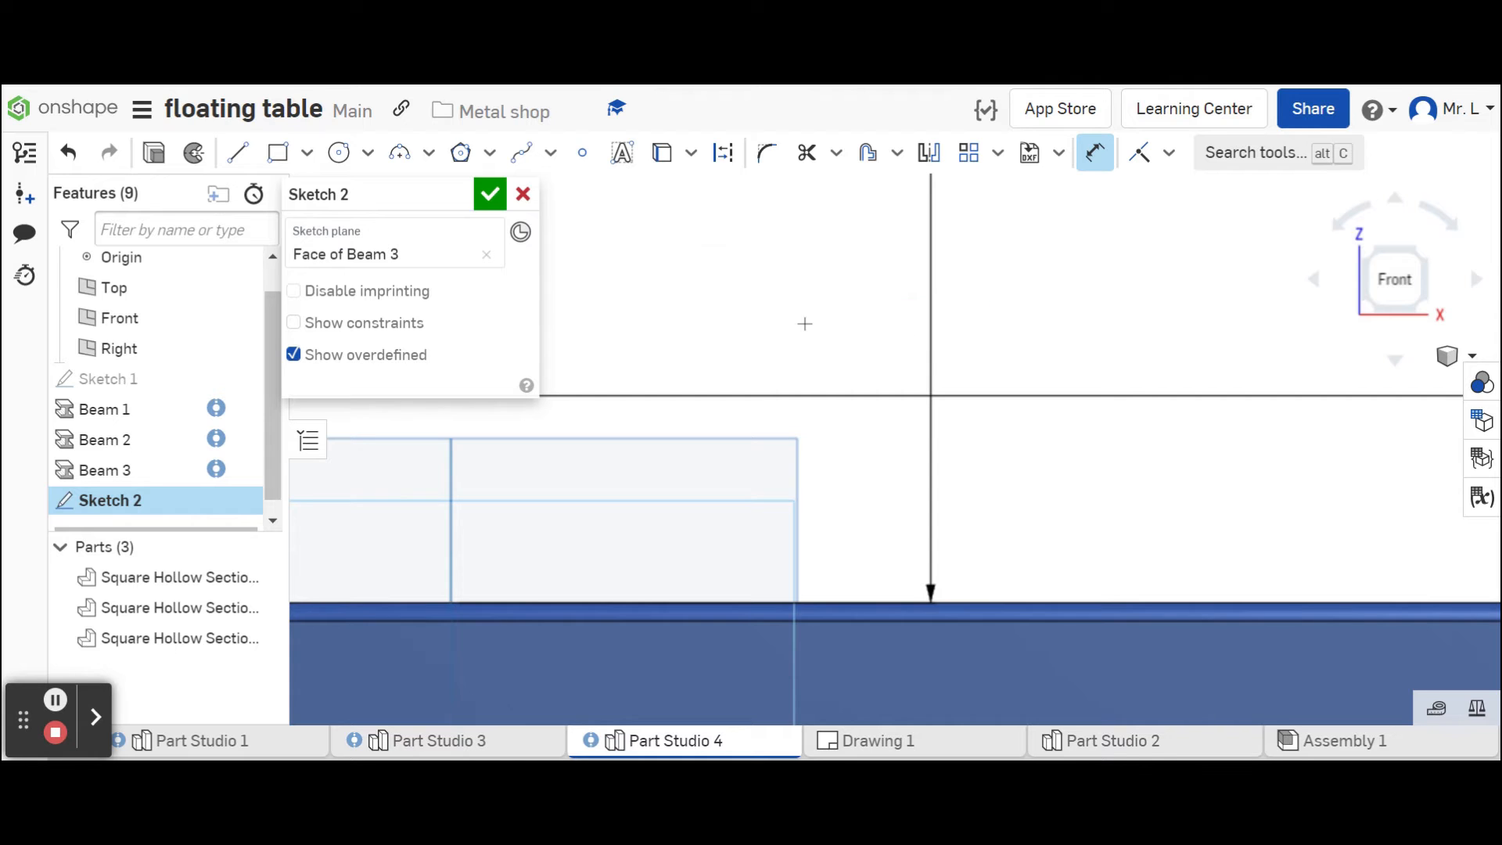
scroll(805, 323, "down", 8)
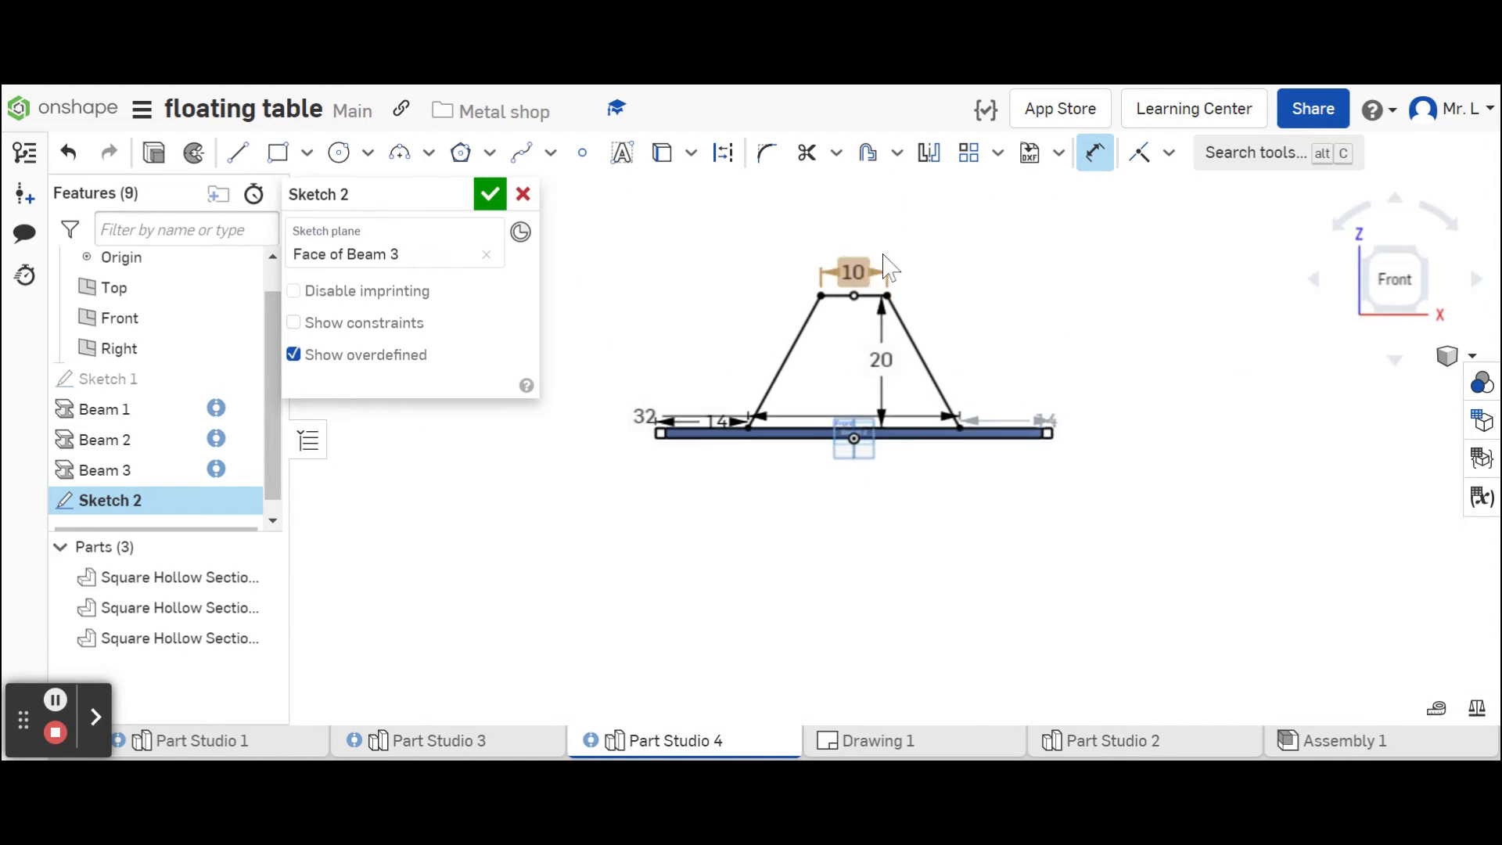
scroll(883, 254, "up", 6)
scroll(882, 351, "down", 3)
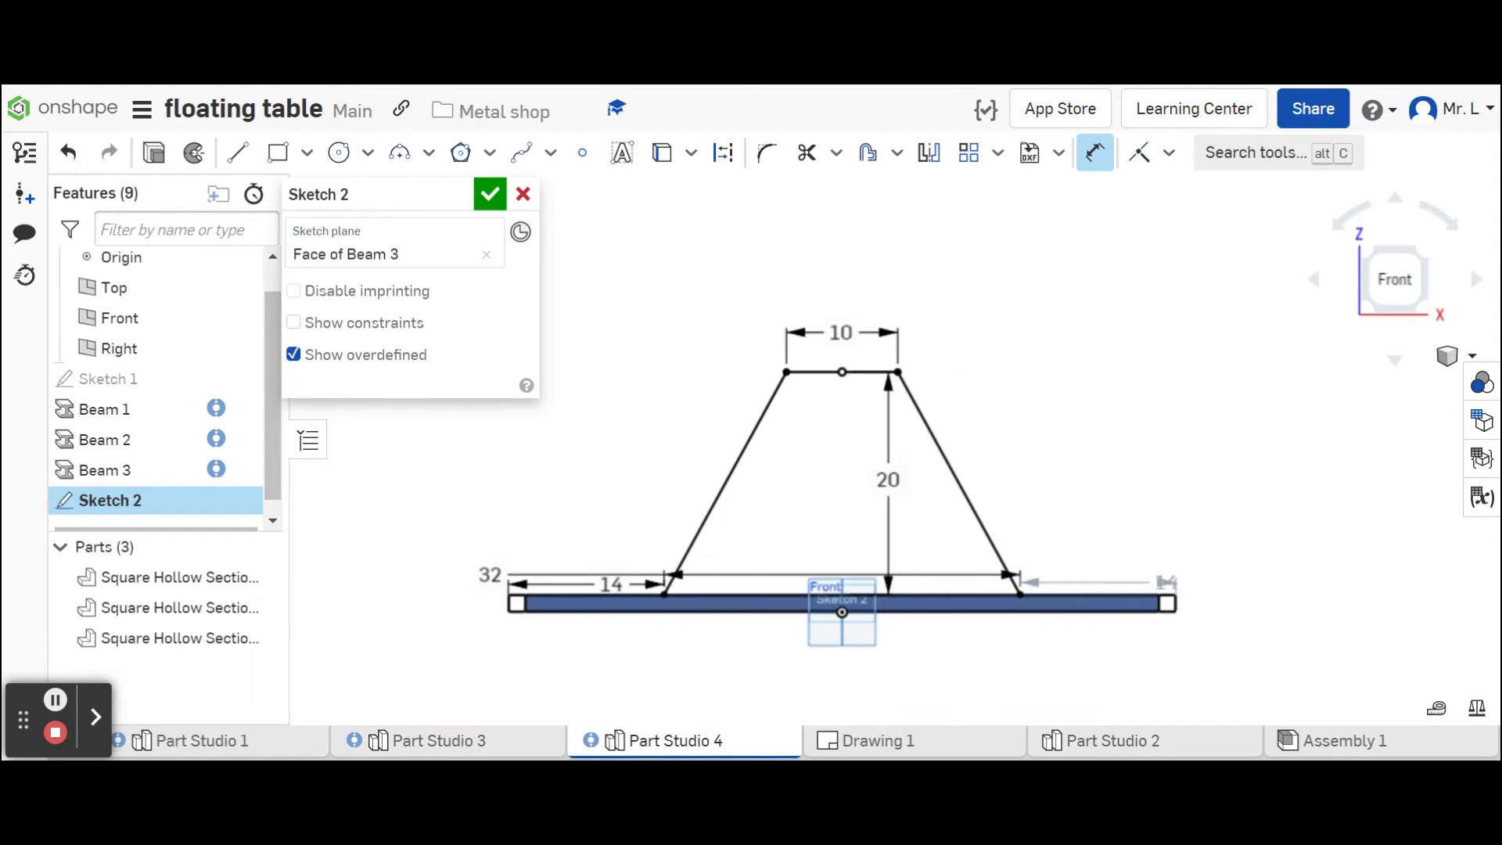
left_click(490, 196)
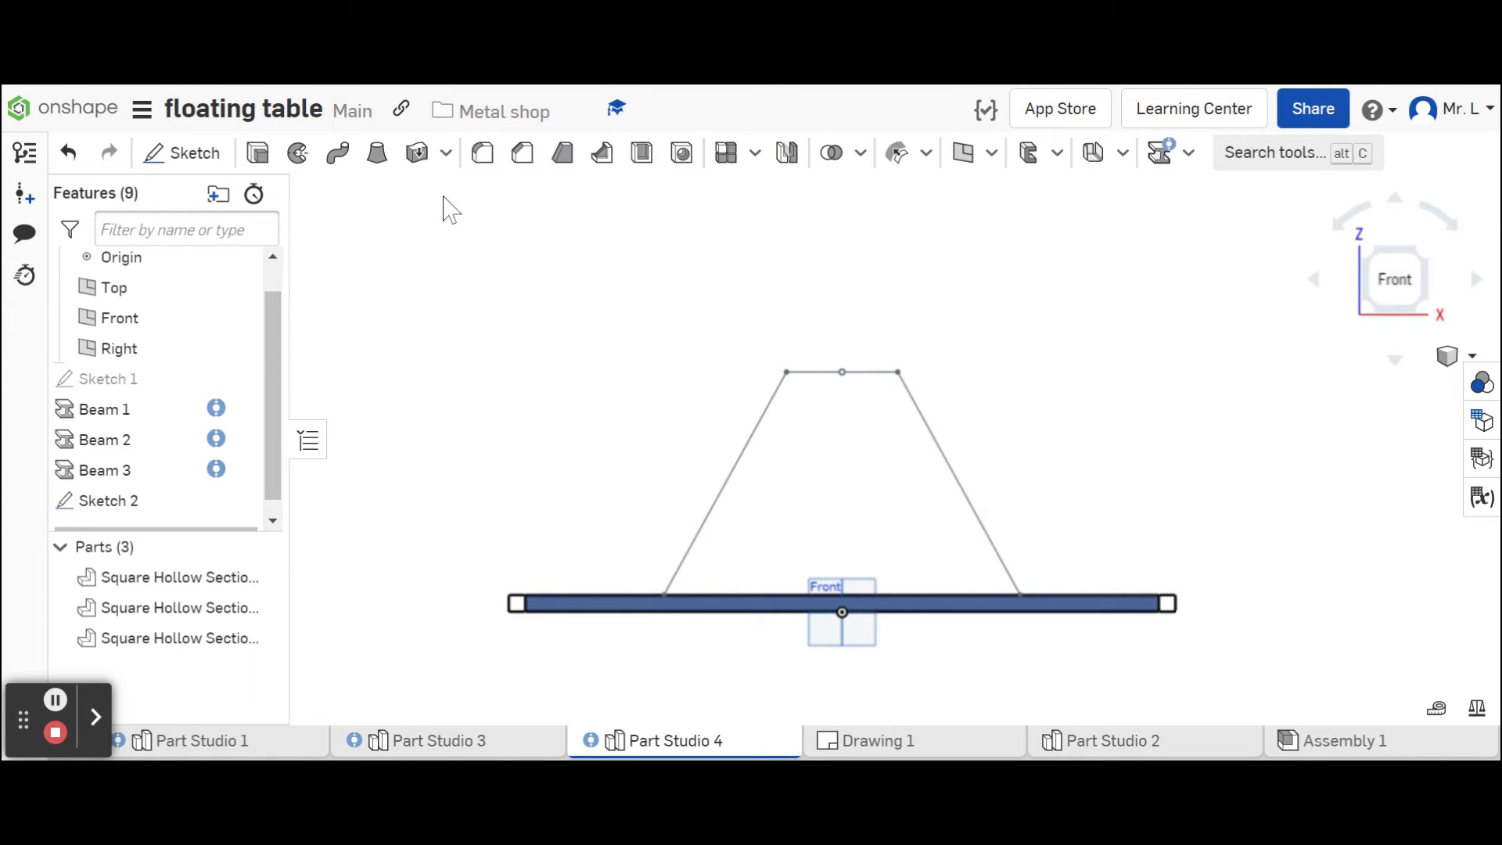
Run an ISO square hollow 40 x 40 x 2 beam along the three trapezoid lines, with the profile shifted to the outline's inner side.
left_click(1170, 171)
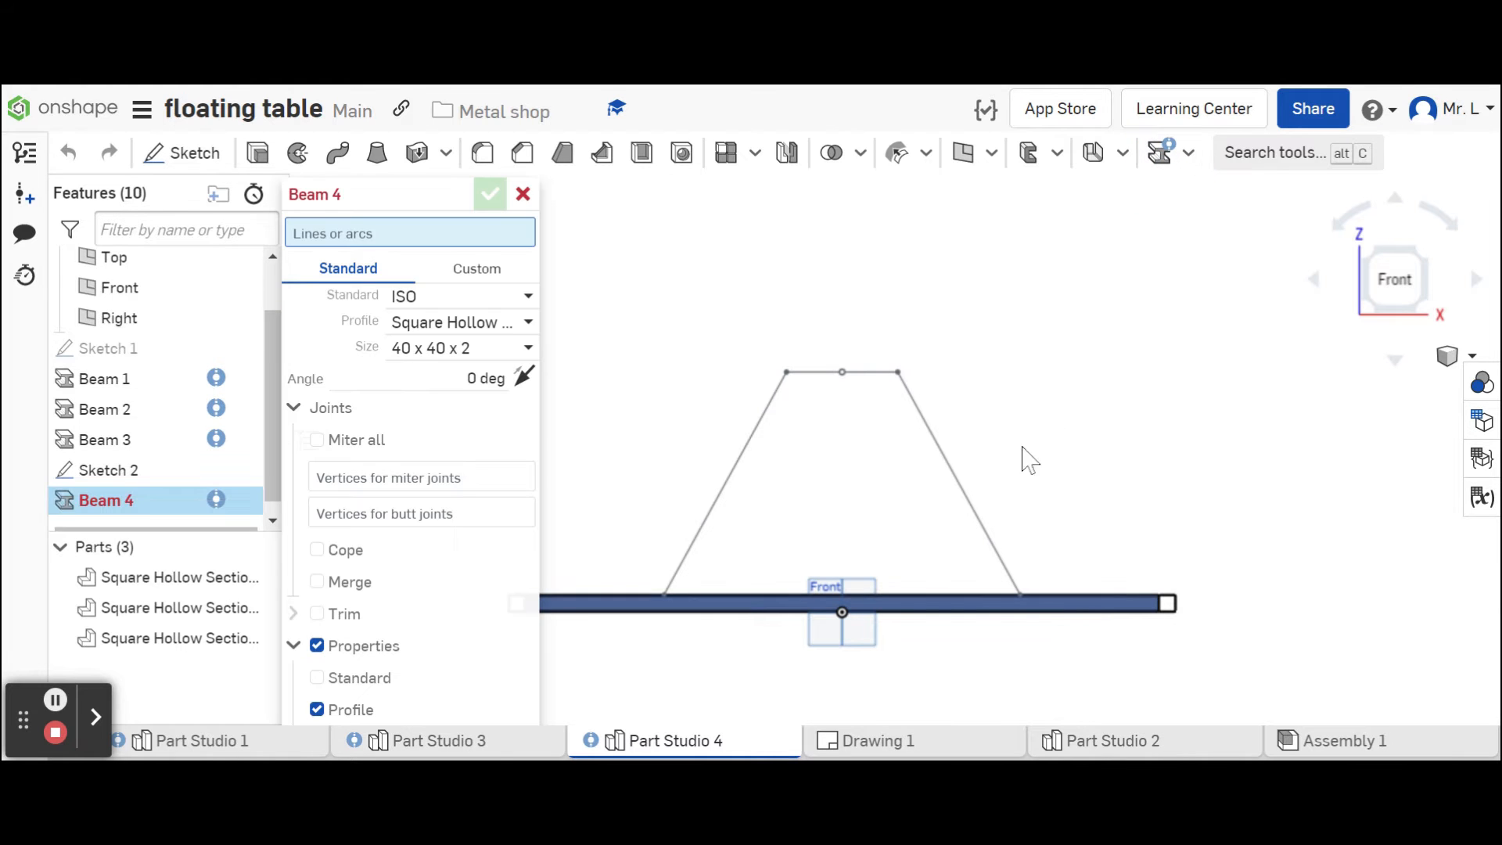
left_click(750, 462)
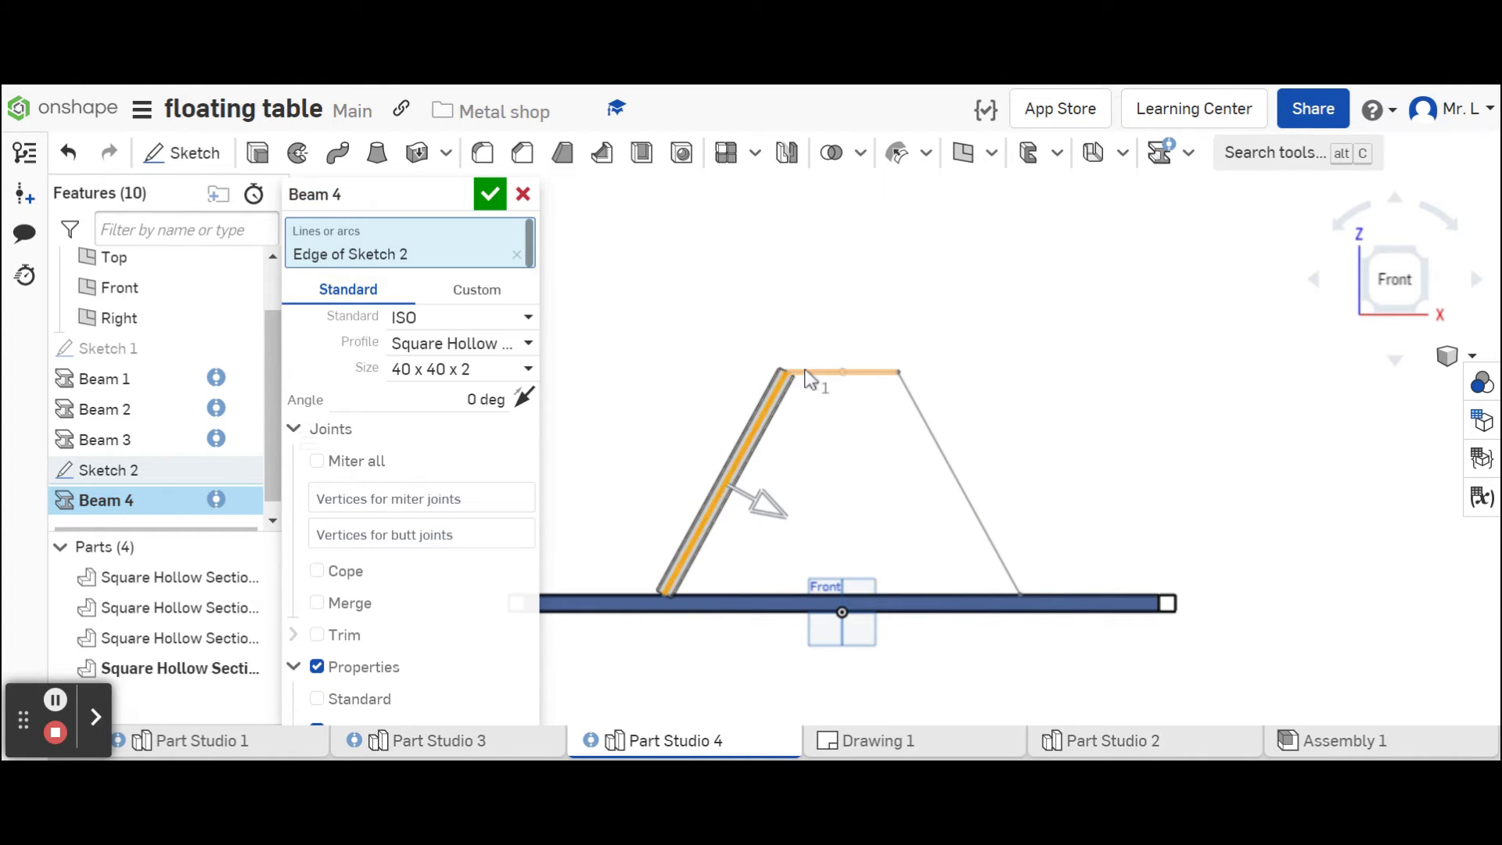
left_click(834, 393)
left_click(918, 415)
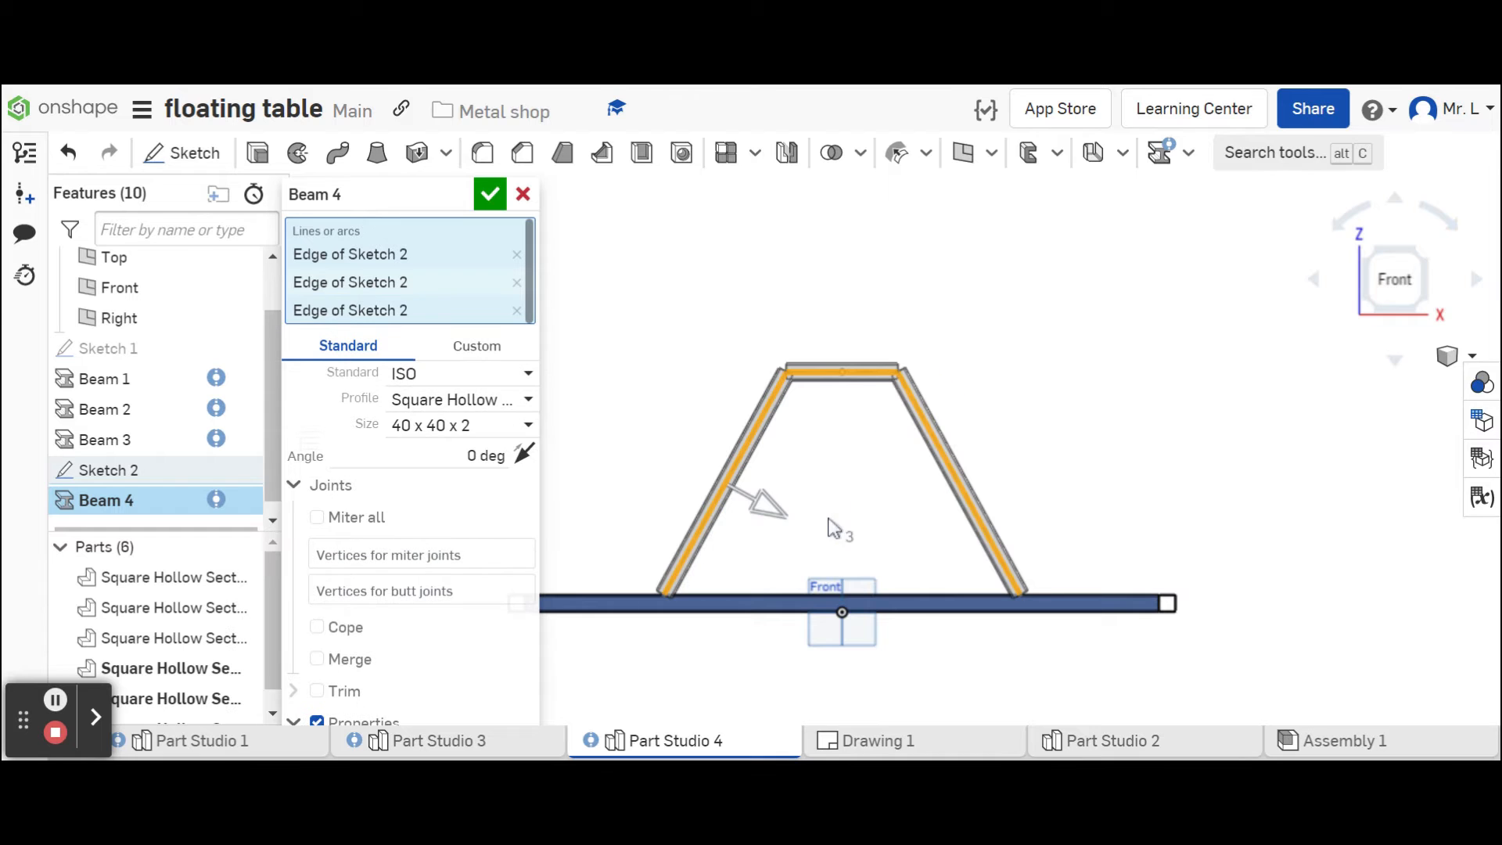
left_click_drag(763, 507, 866, 538)
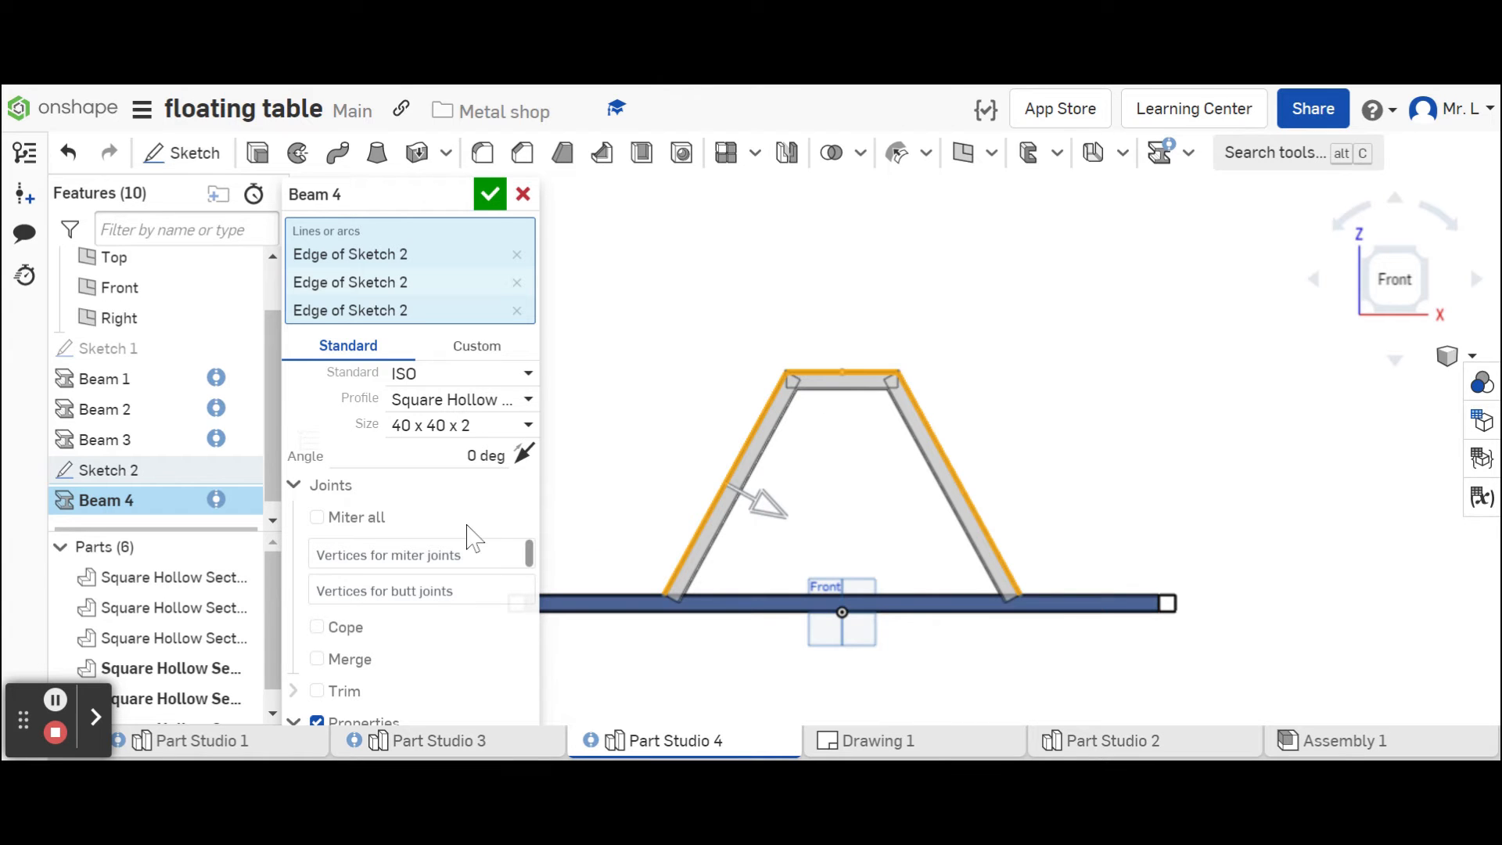
Miter all corners of the trapezoidal beam and trim its legs to the crossbeam part.
left_click(317, 517)
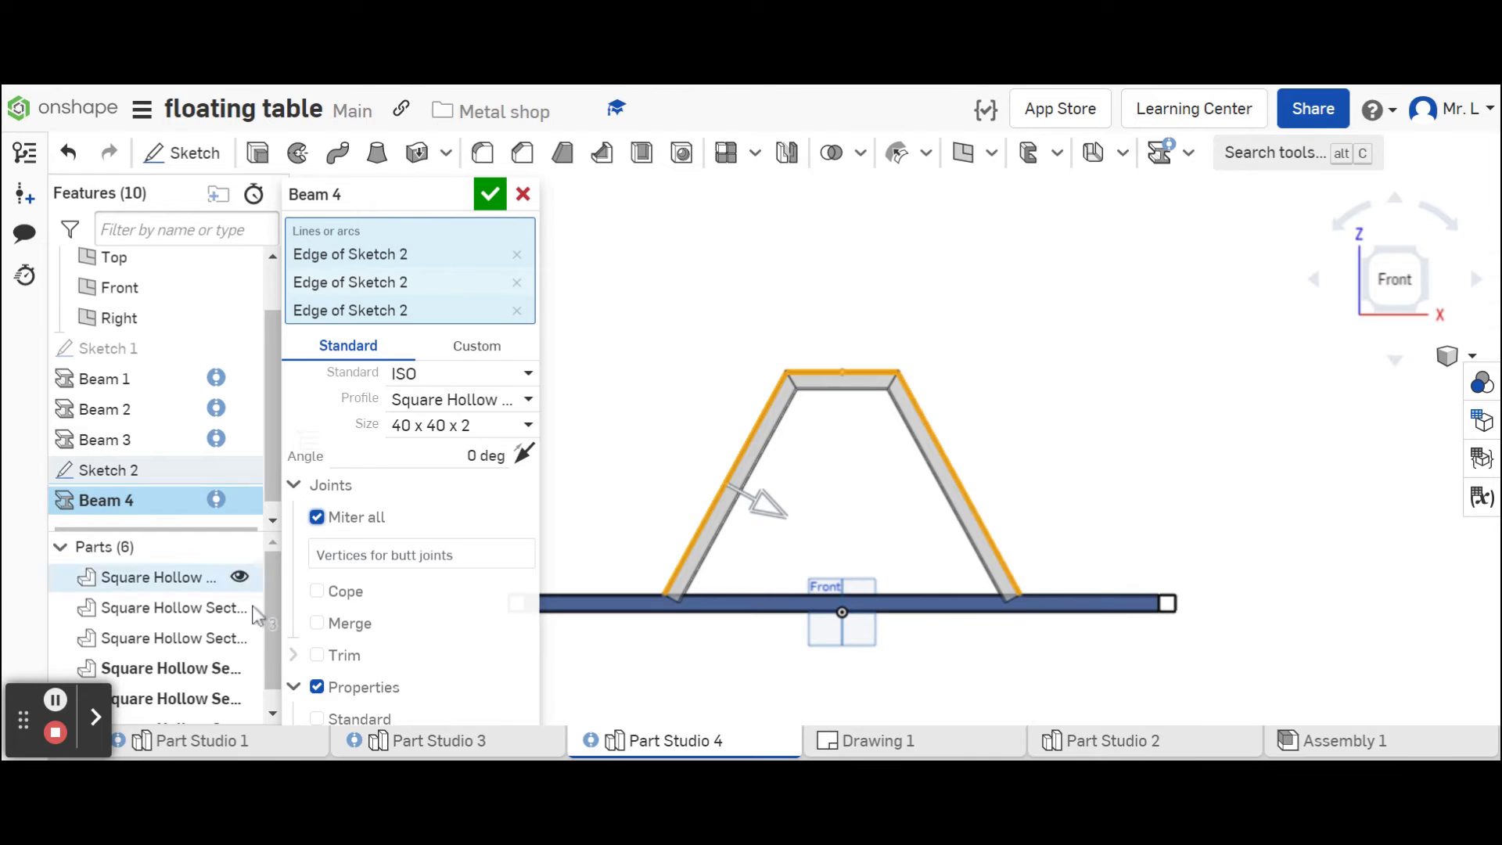
left_click(318, 656)
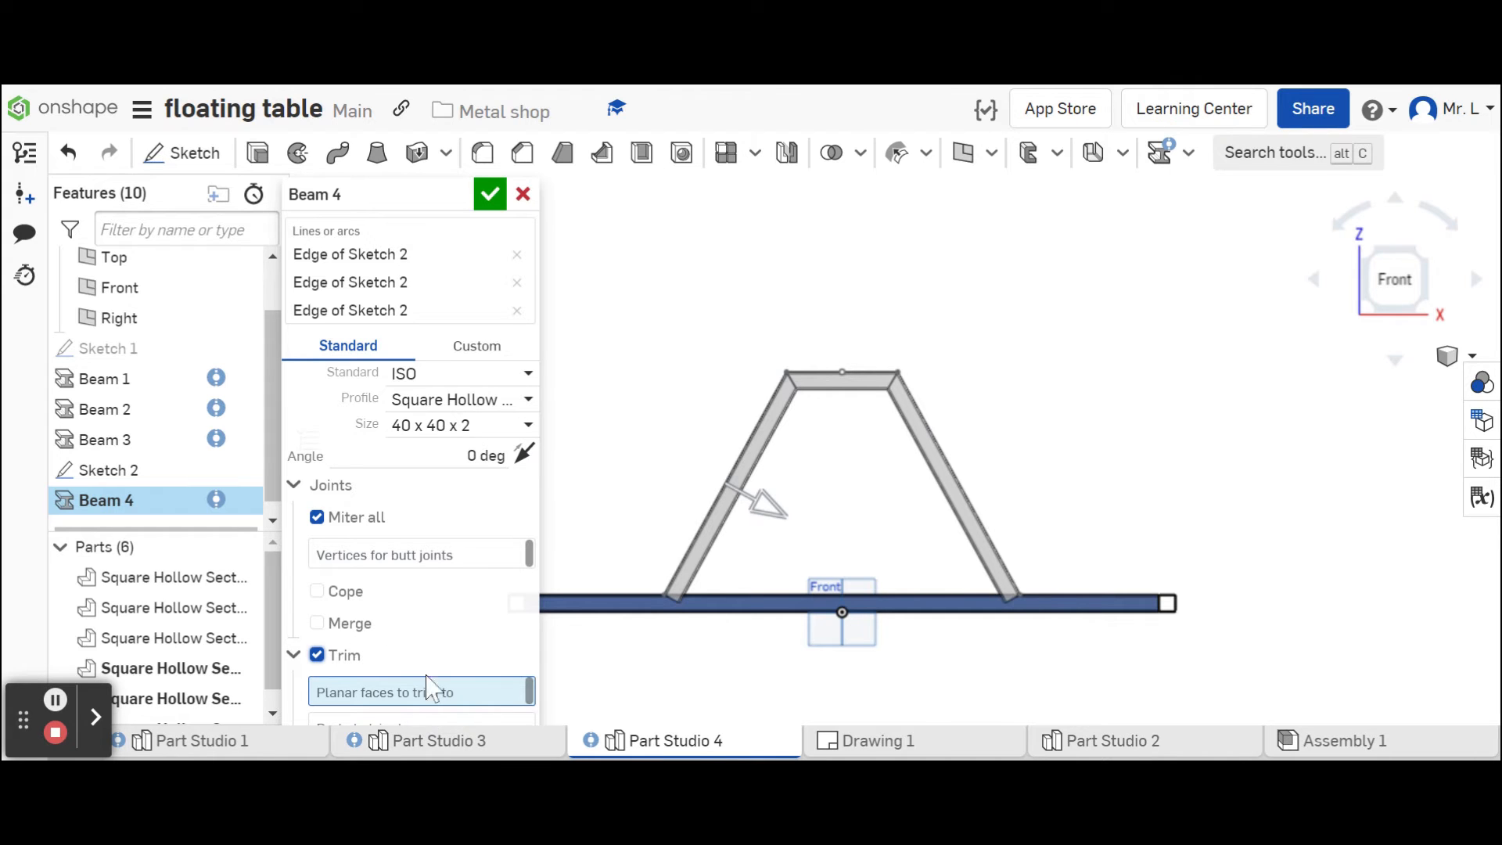
left_click(295, 486)
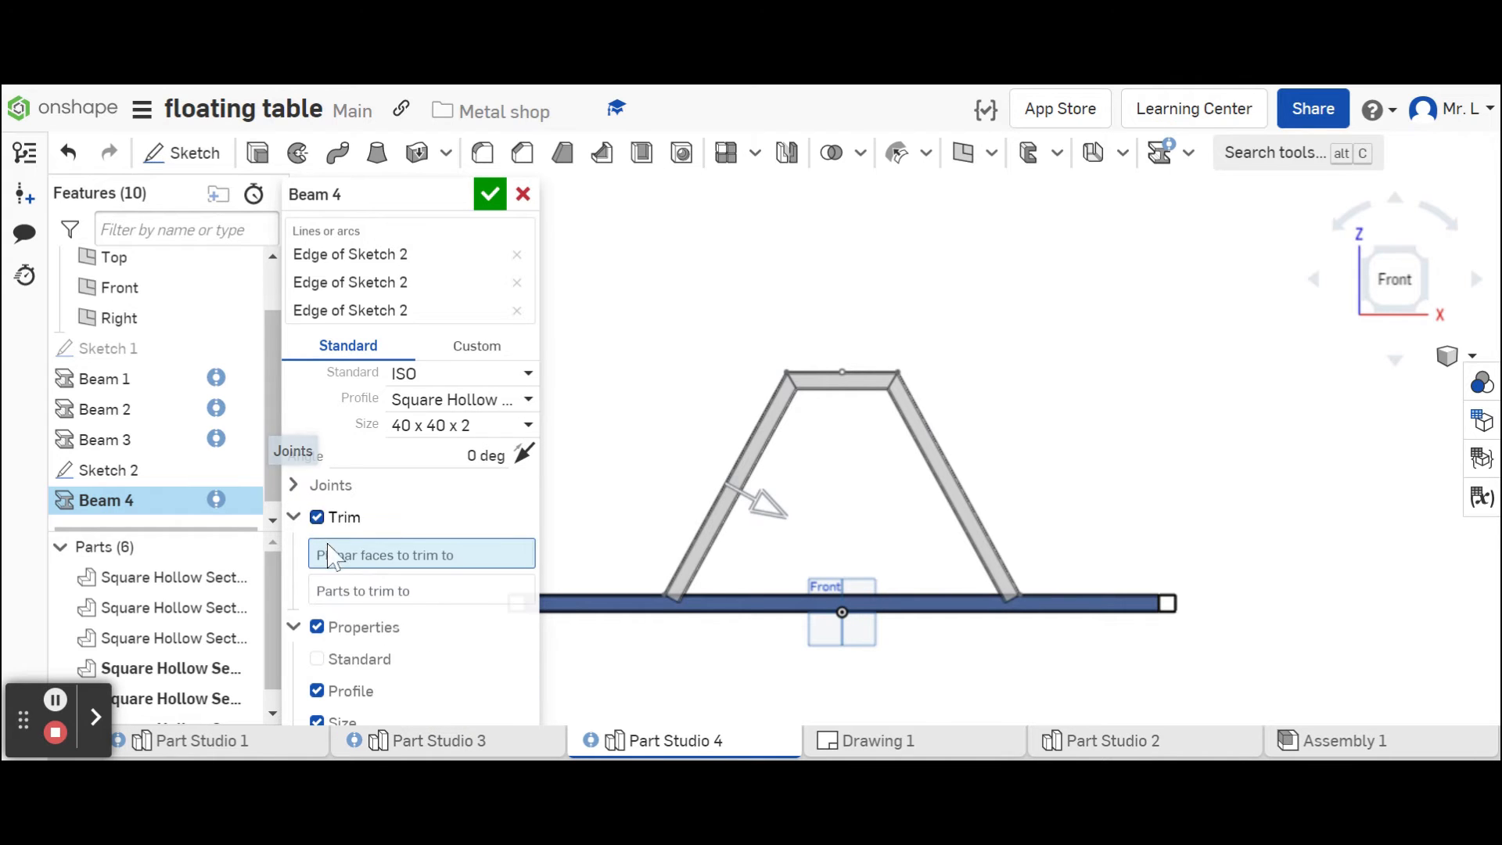
left_click(354, 595)
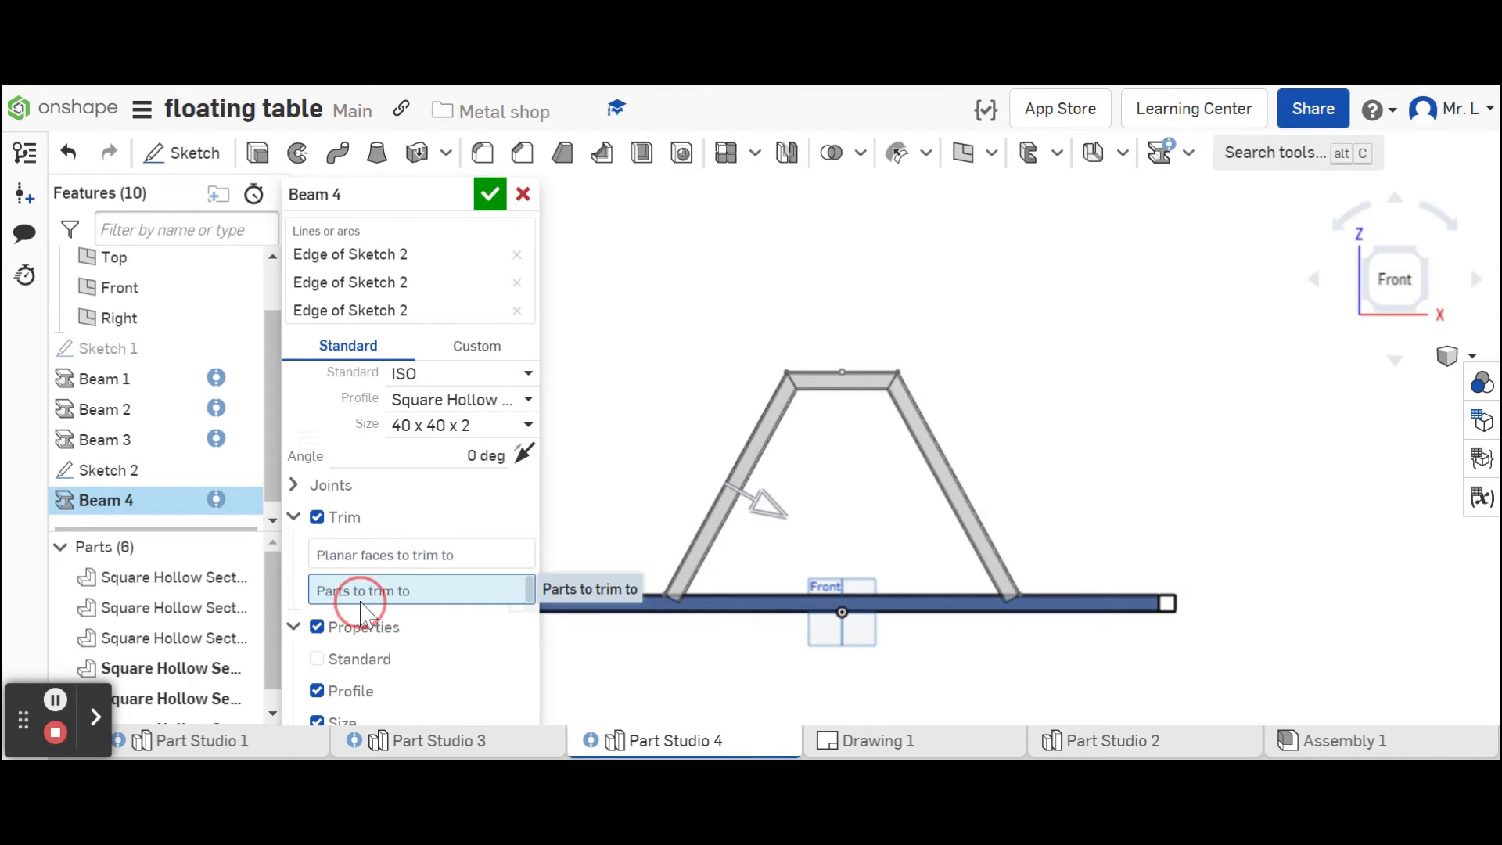
left_click(742, 609)
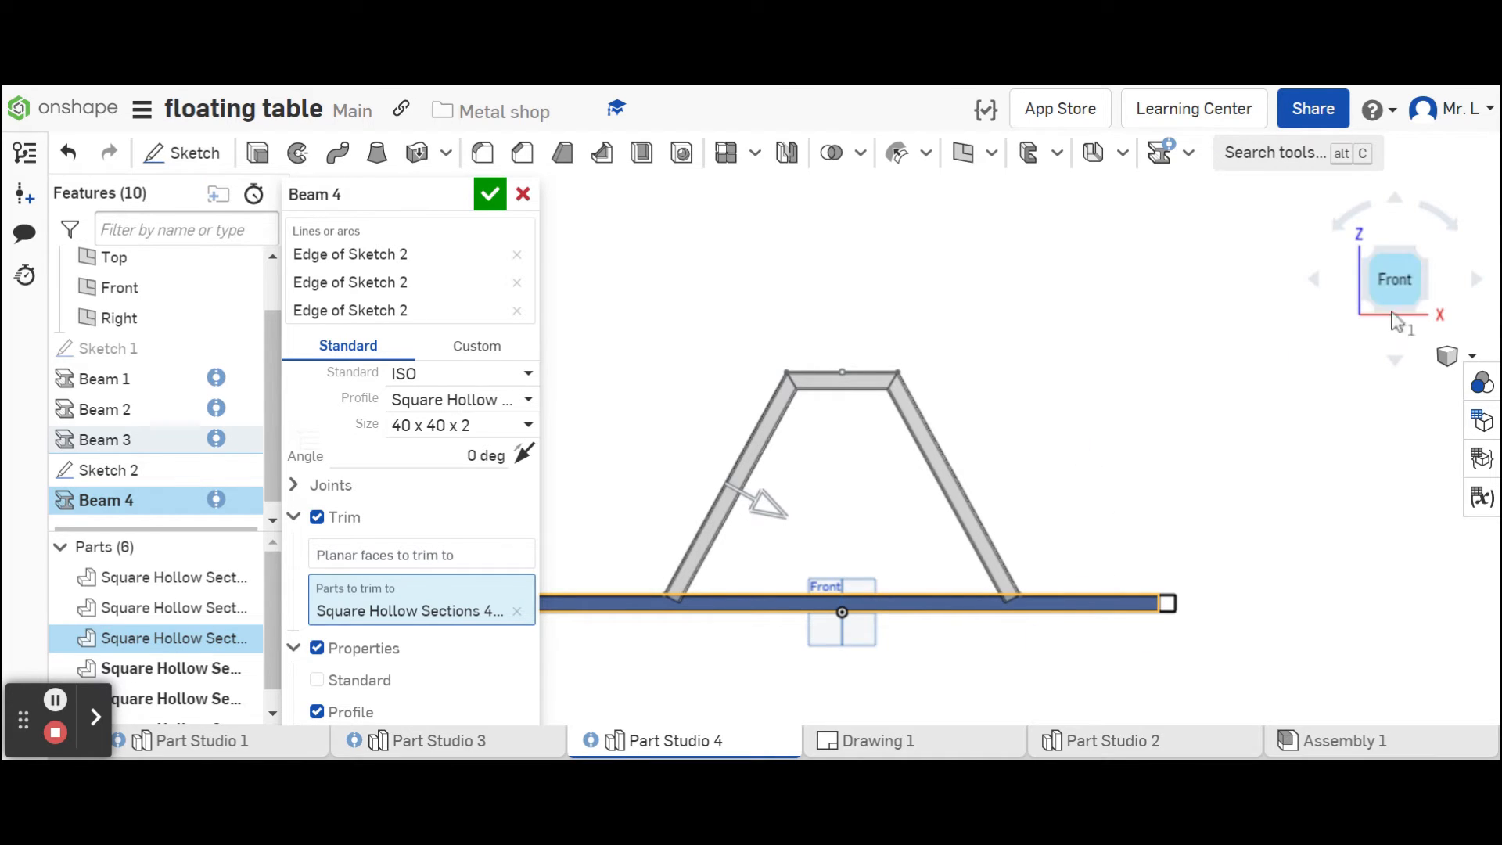
Shift the trapezoidal beam's profile back over the crossbeam so both align in width, and accept the beam feature.
right_click_drag(1211, 325, 1278, 409)
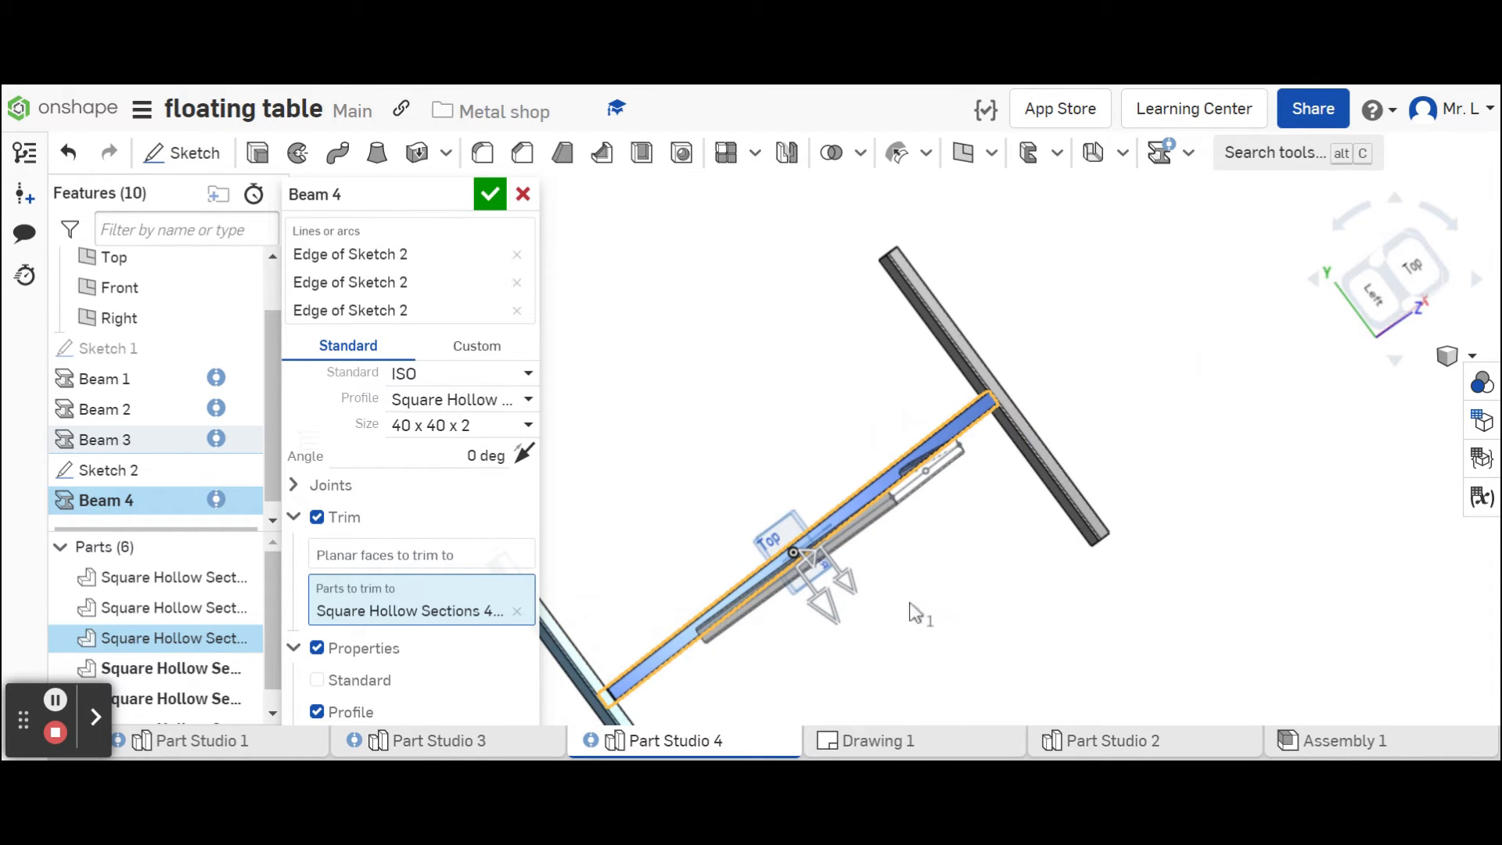
left_click(808, 588)
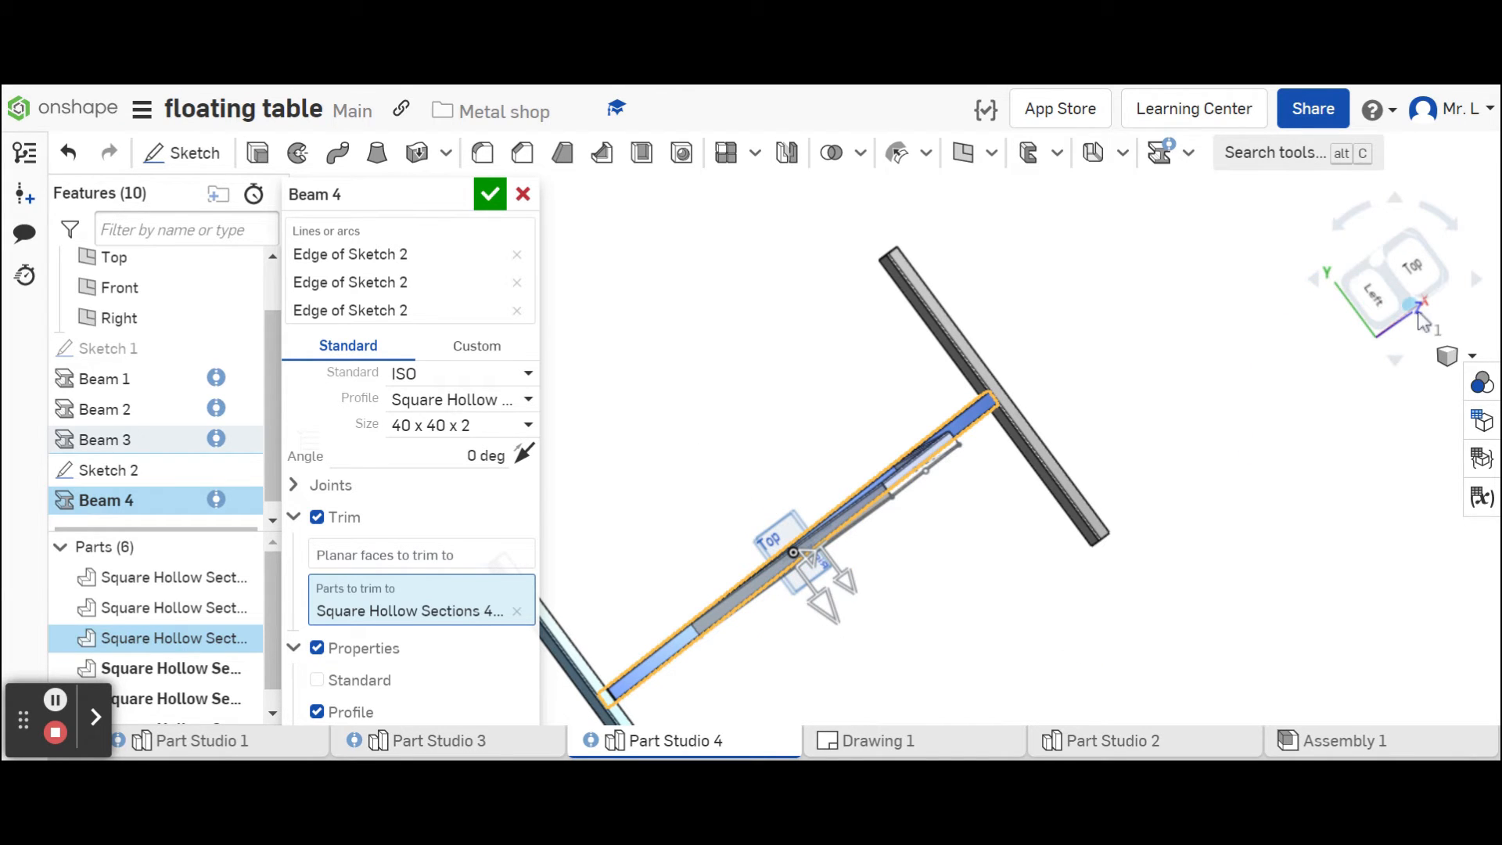
left_click(1413, 310)
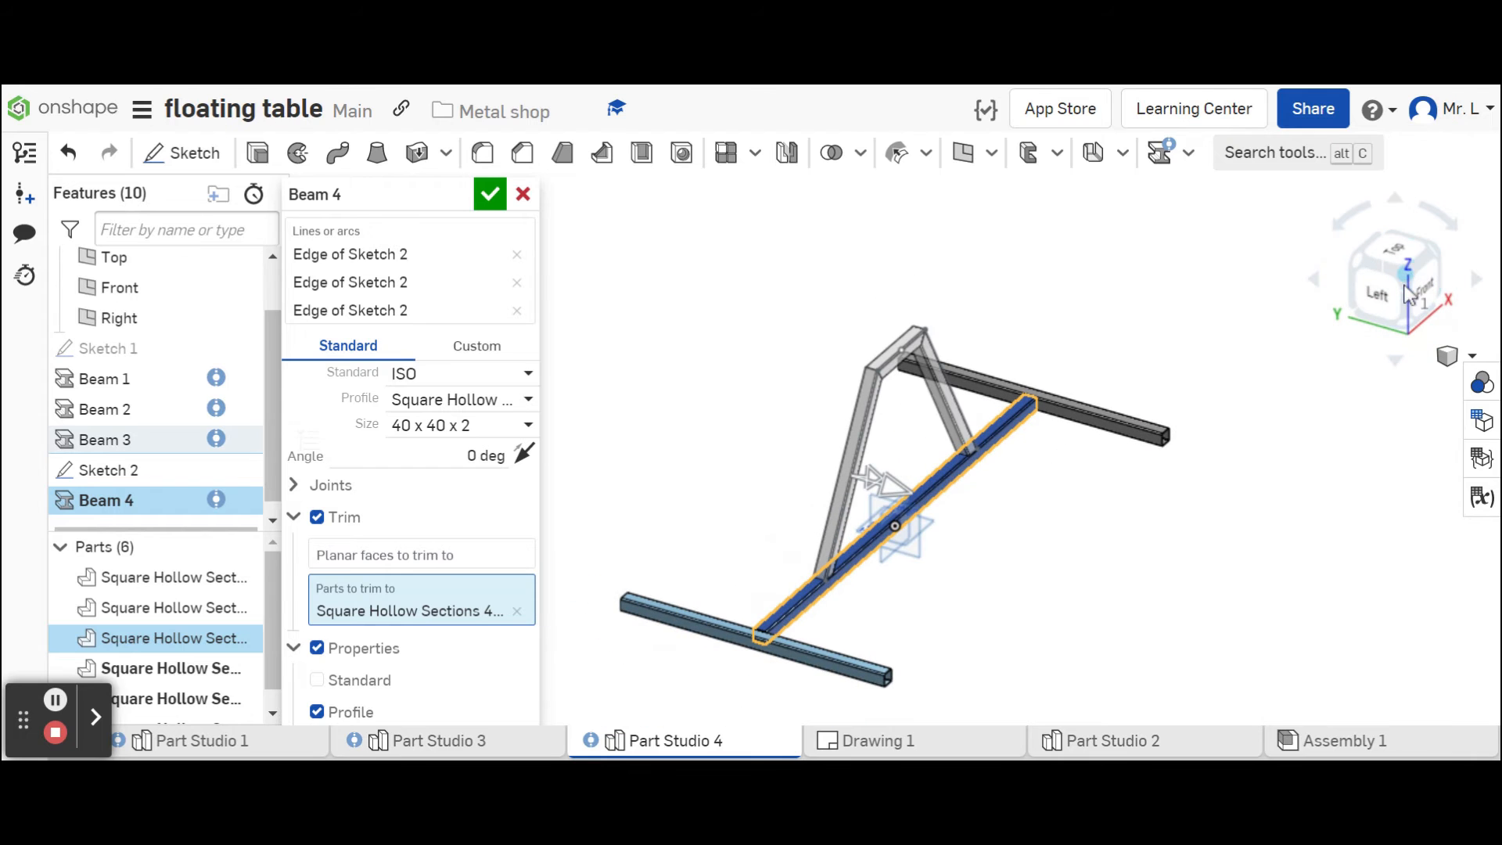
left_click(1438, 310)
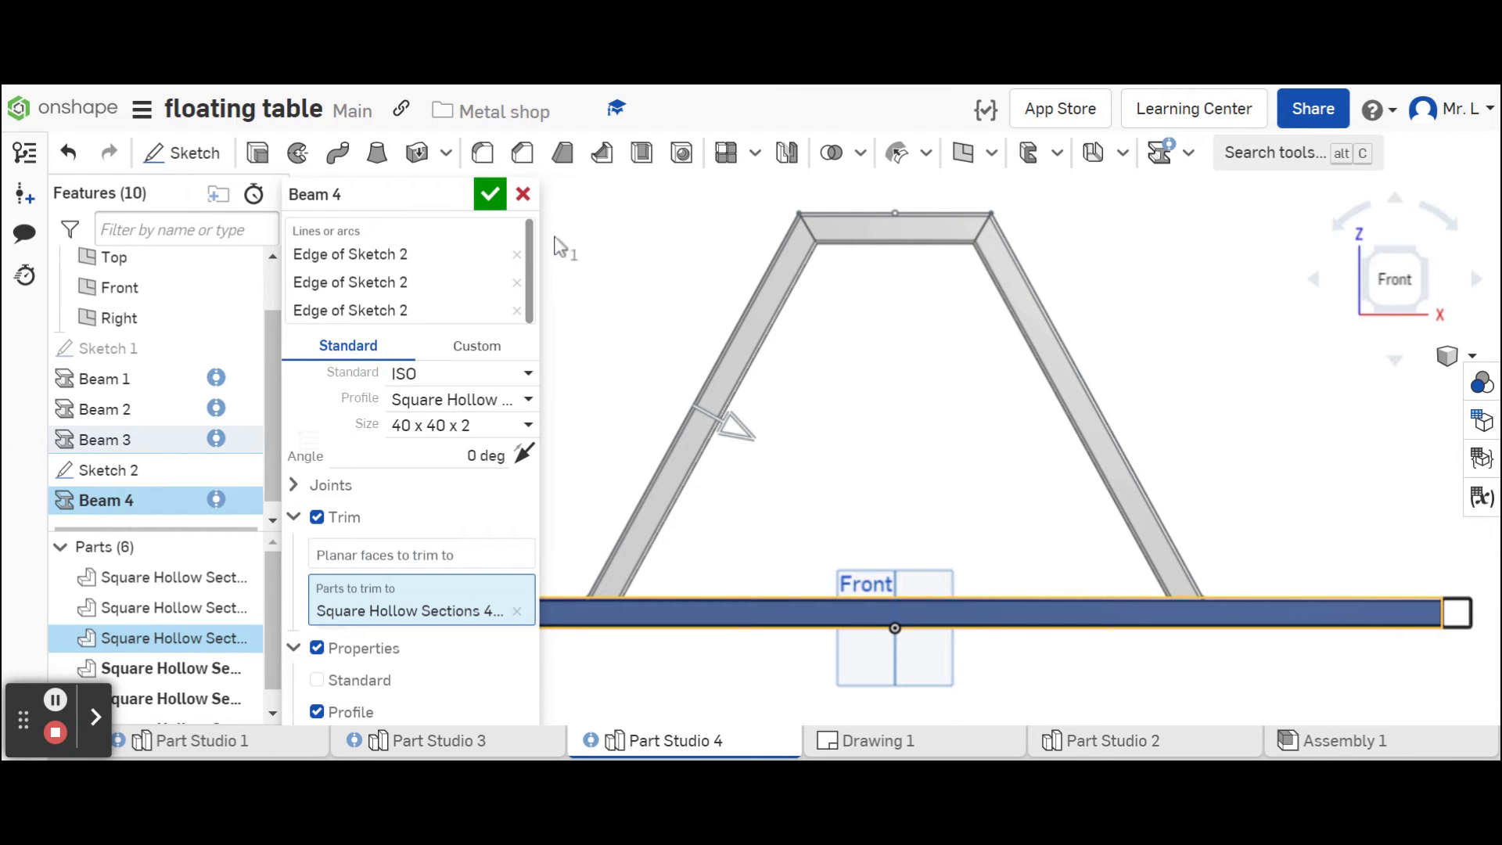
left_click(490, 194)
scroll(568, 672, "down", 5)
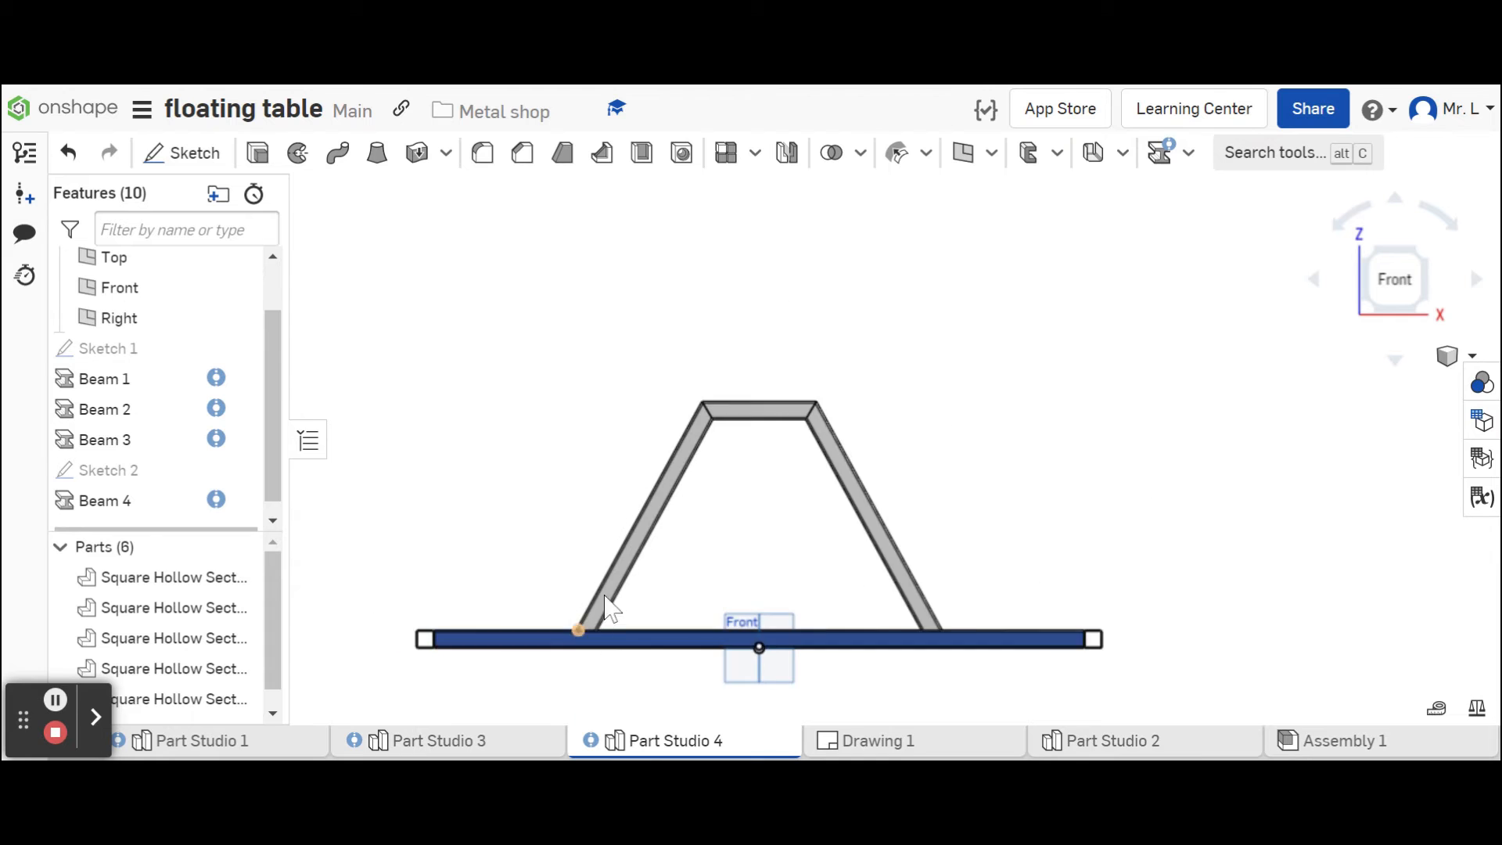
mouse_move(909, 426)
right_mouse_down()
mouse_move(913, 452)
mouse_move(913, 430)
right_mouse_up()
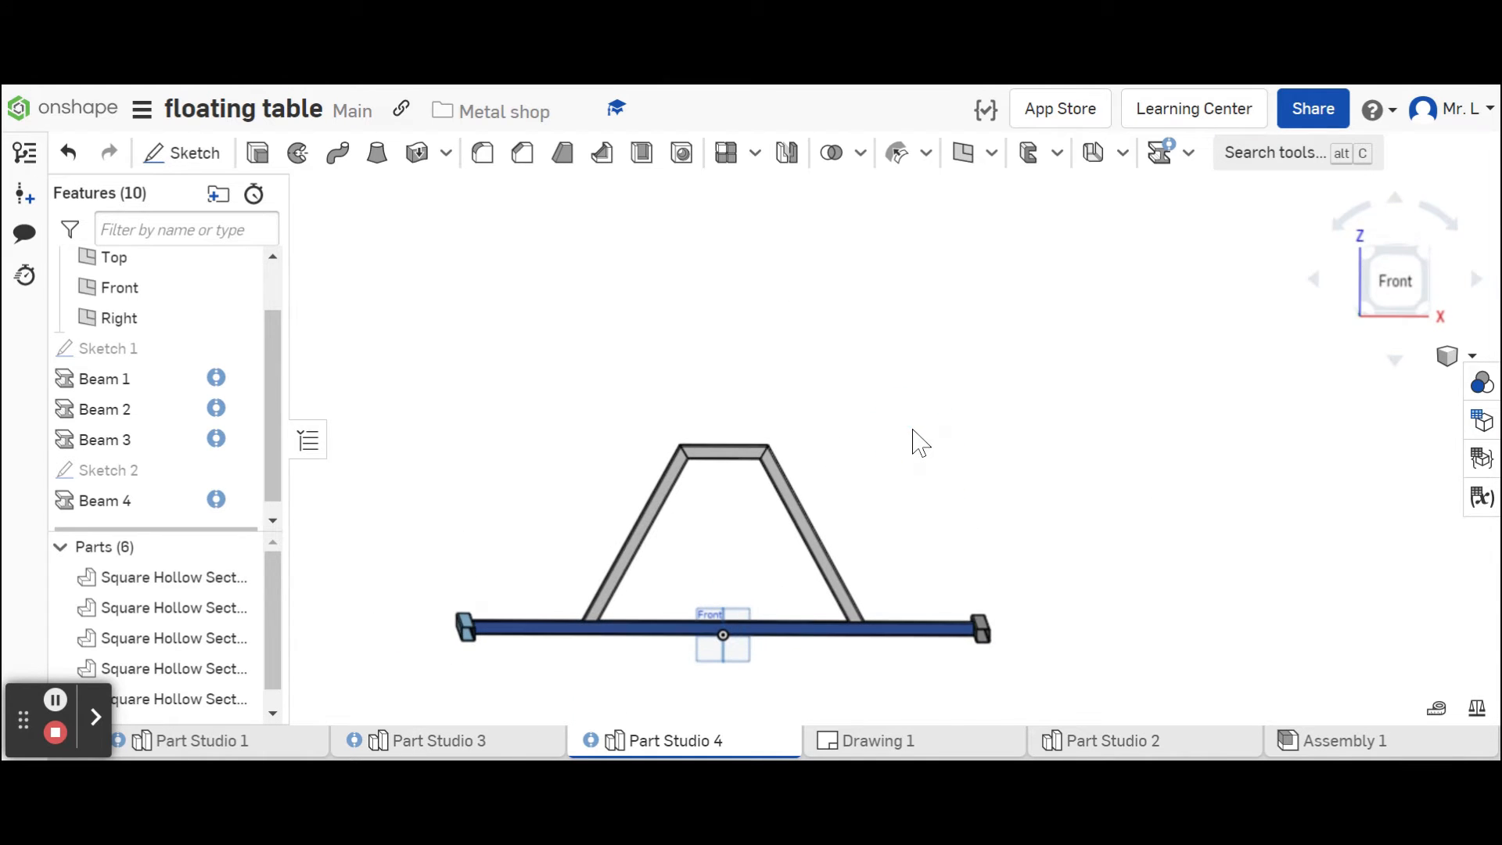
left_click(1391, 264)
left_click(1390, 264)
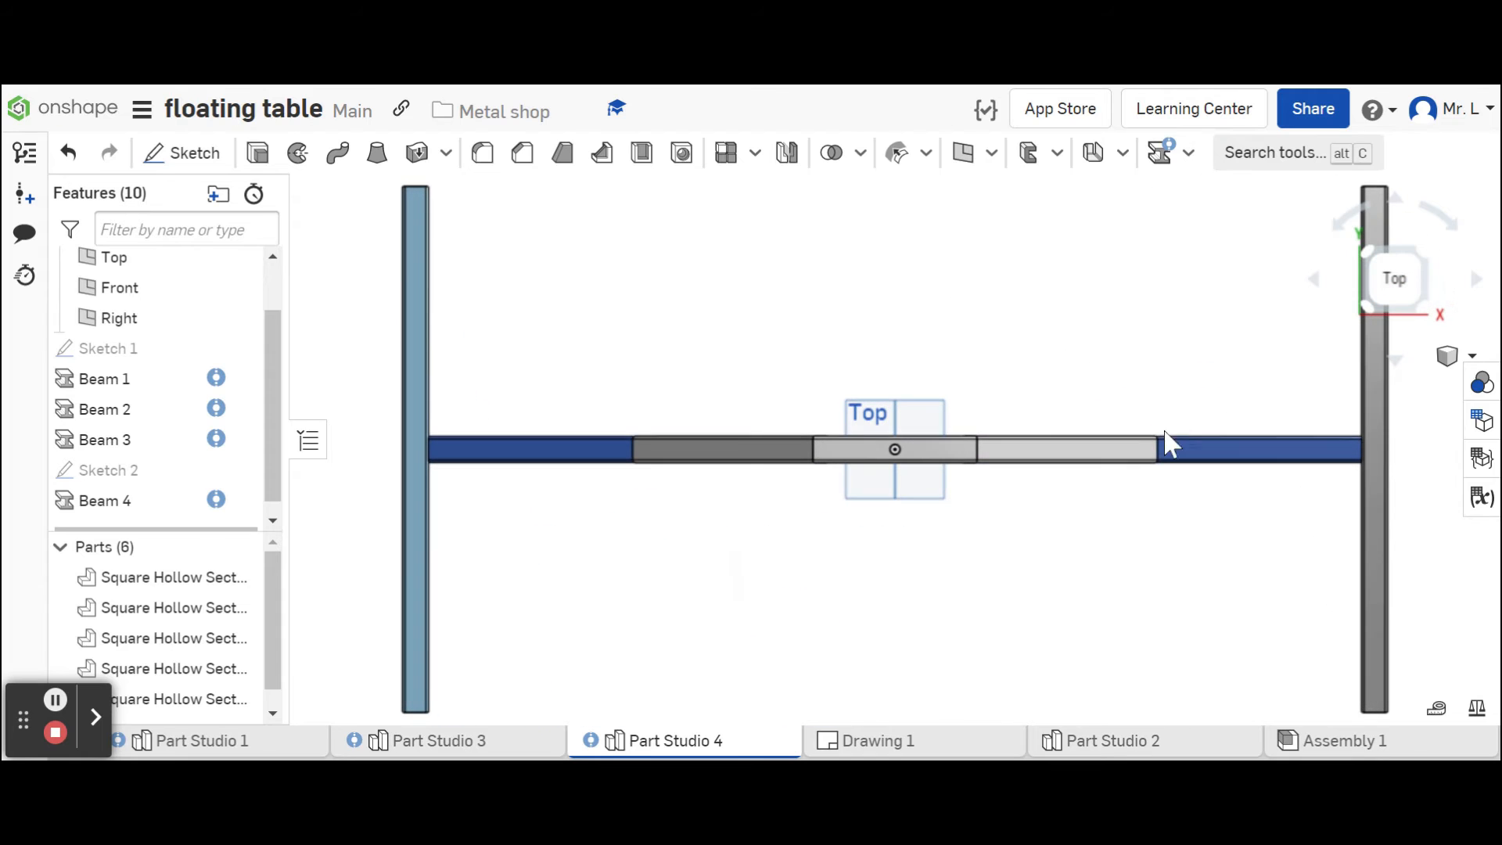
Create a construction plane offset 33 in above the Top plane.
left_click(975, 164)
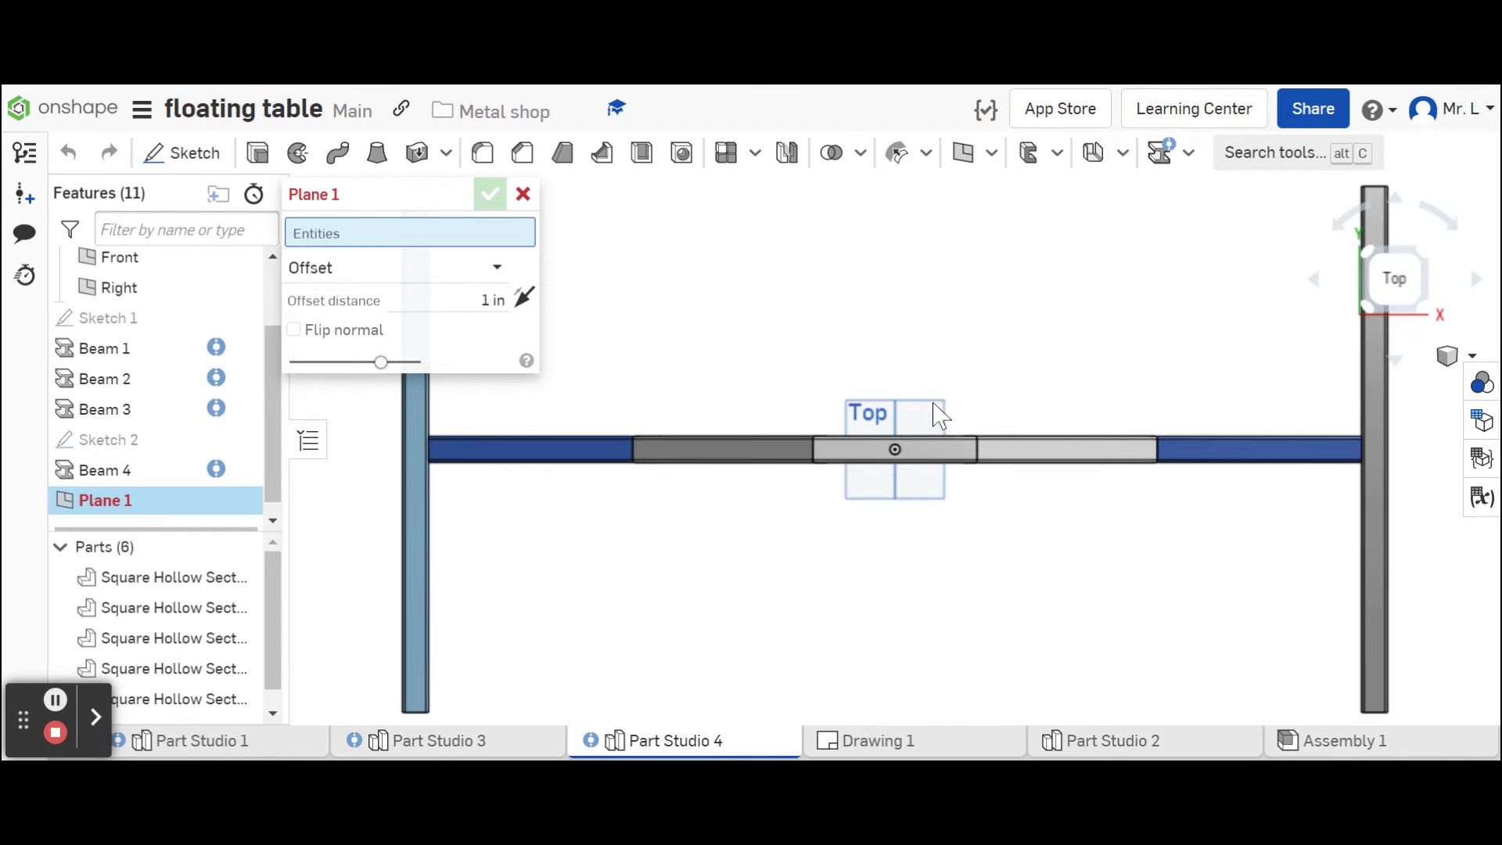
left_click(923, 429)
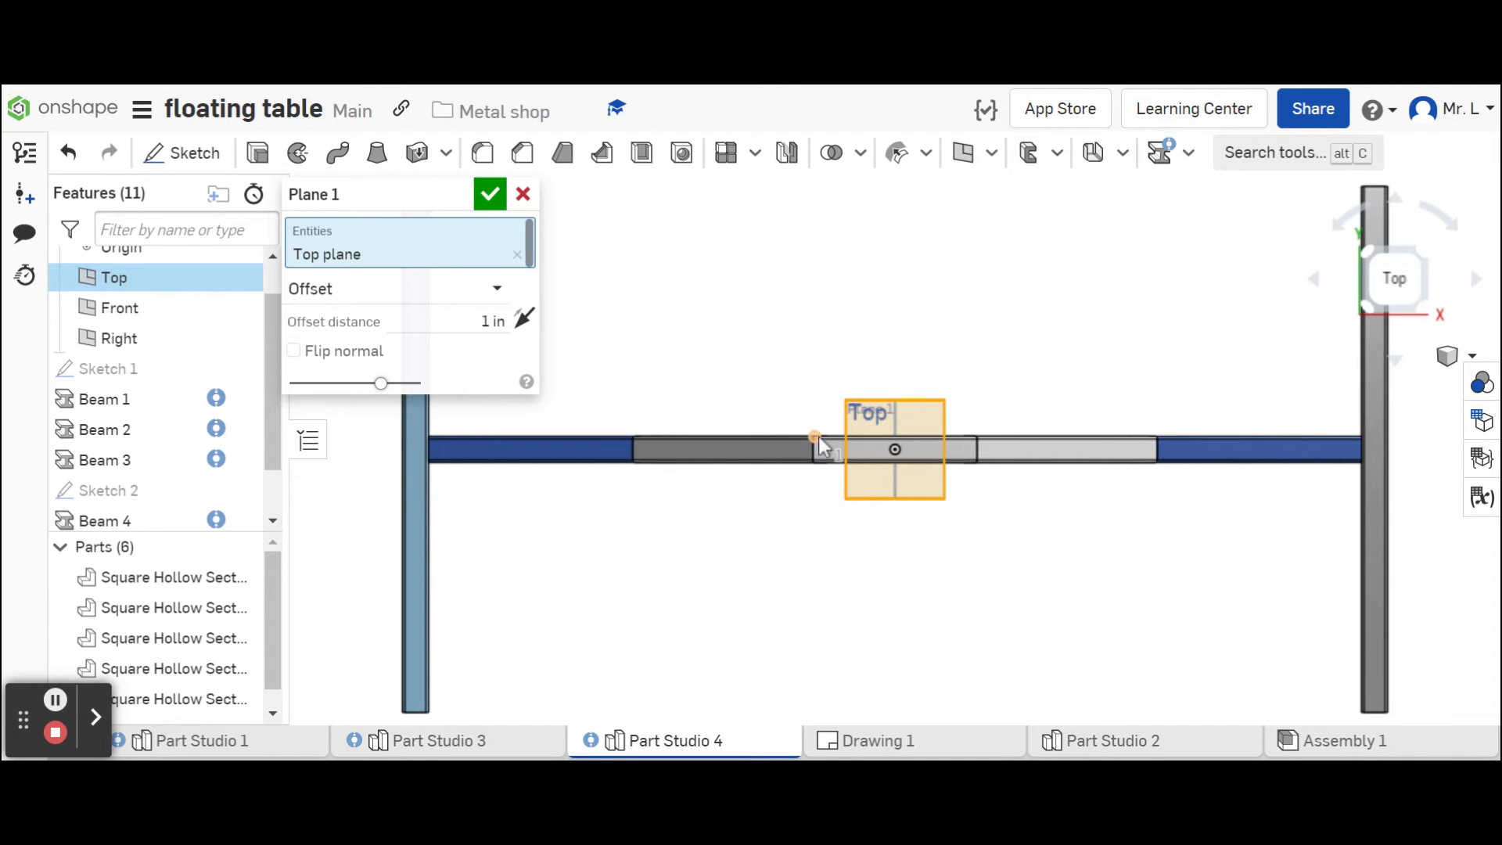
left_click(494, 320)
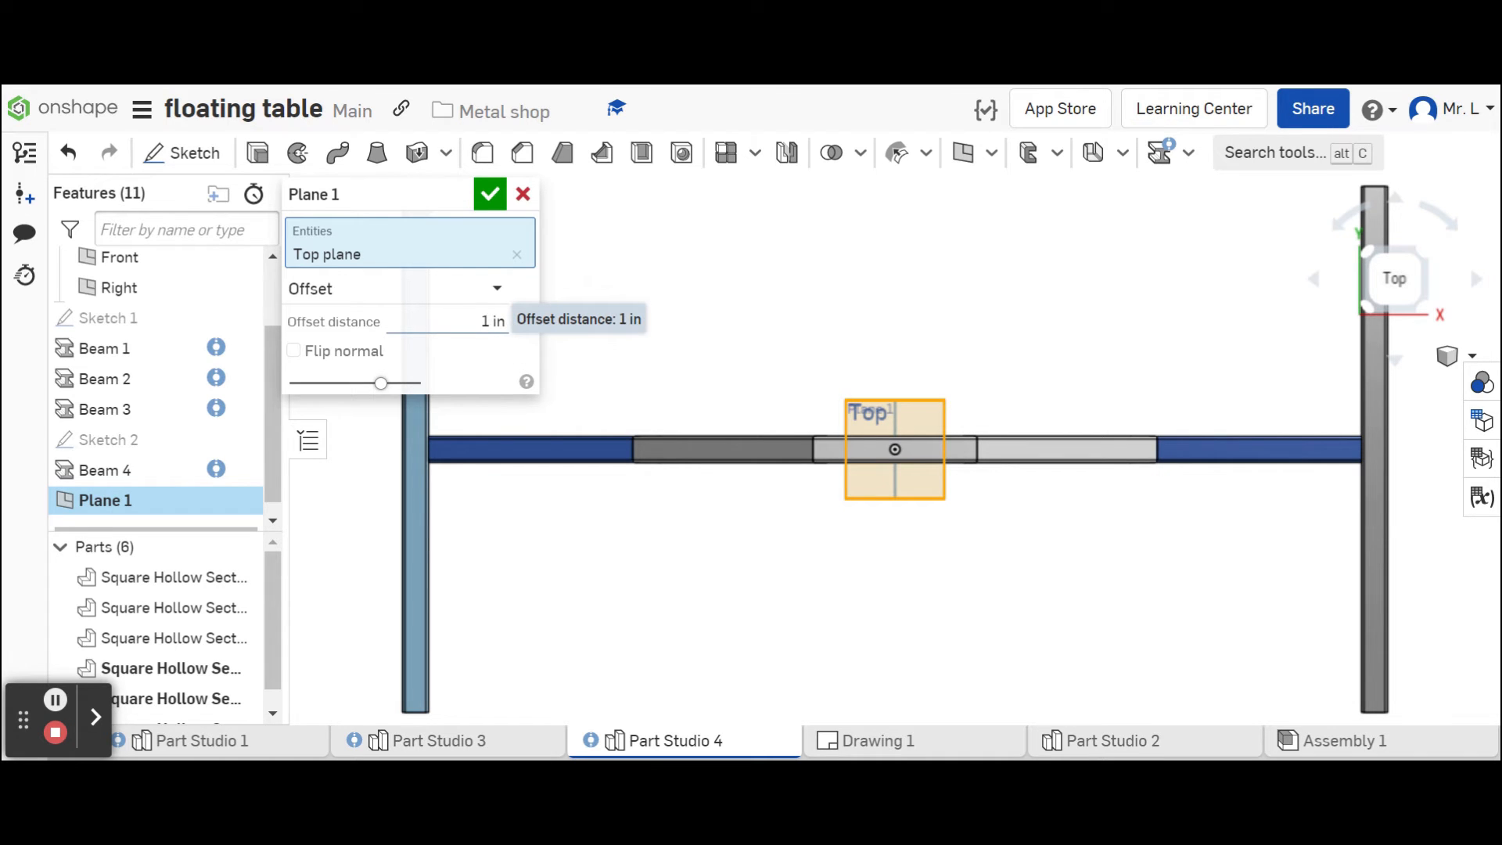
left_click(493, 319)
double_click(498, 320)
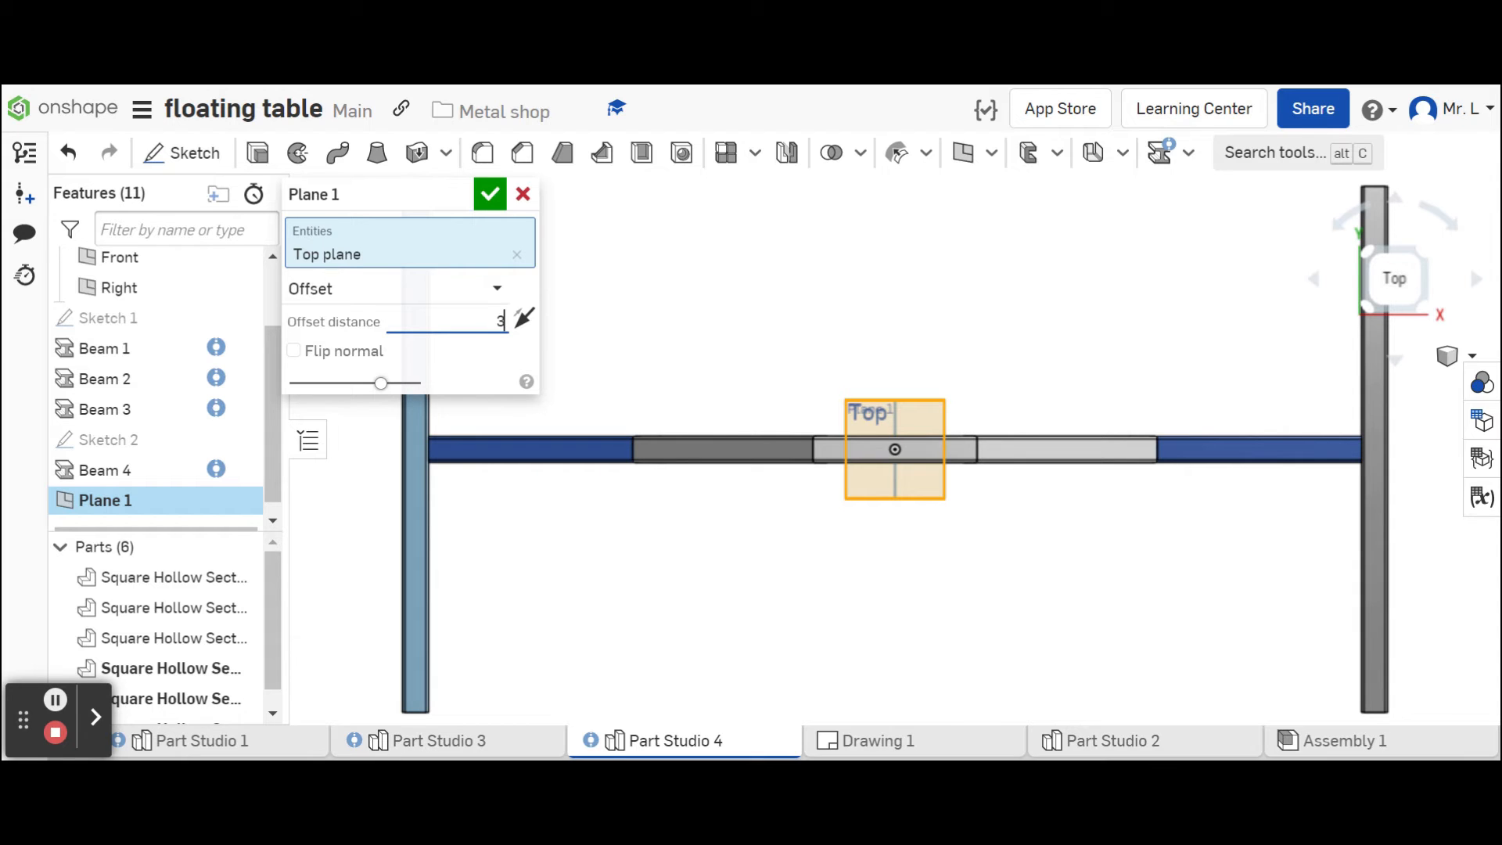
type("33")
left_click(435, 297)
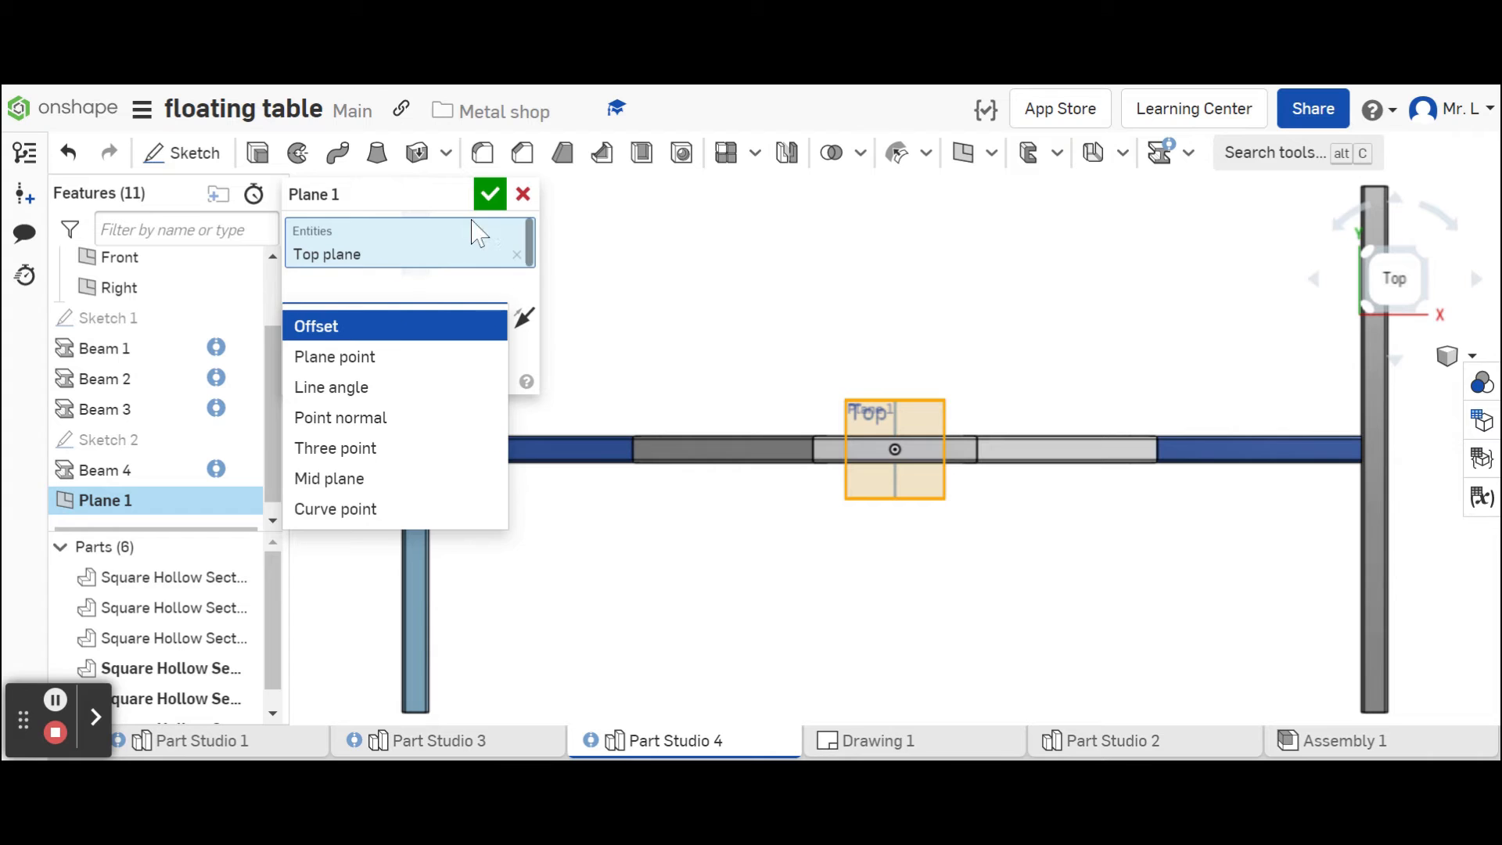
left_click(410, 197)
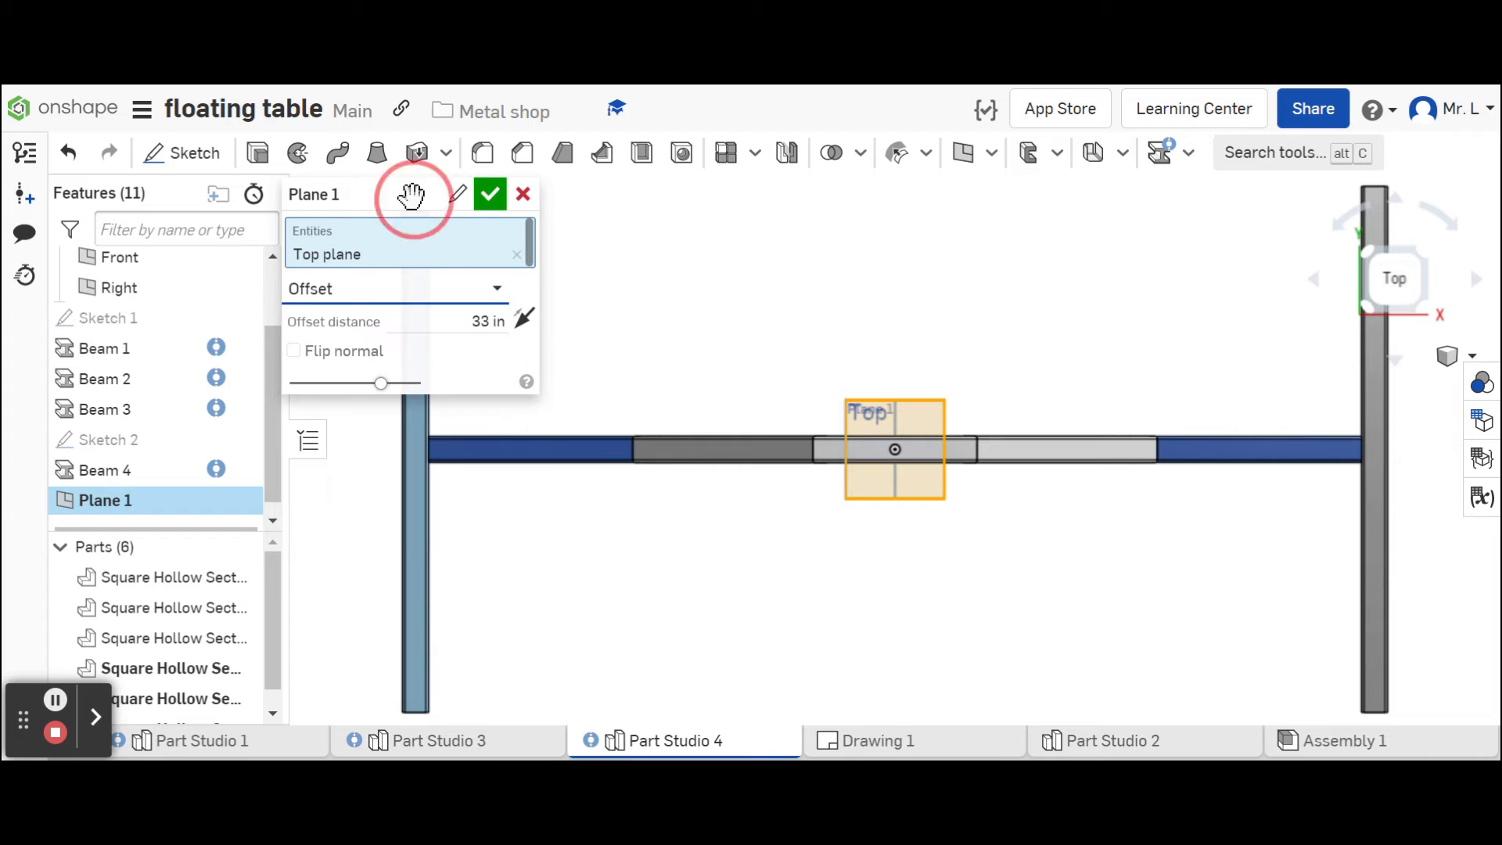
left_click(490, 197)
Start a sketch on the offset plane and draw a center-point rectangle about 45.4 by 24.8 in, centered on the origin.
right_click_drag(754, 622, 771, 602)
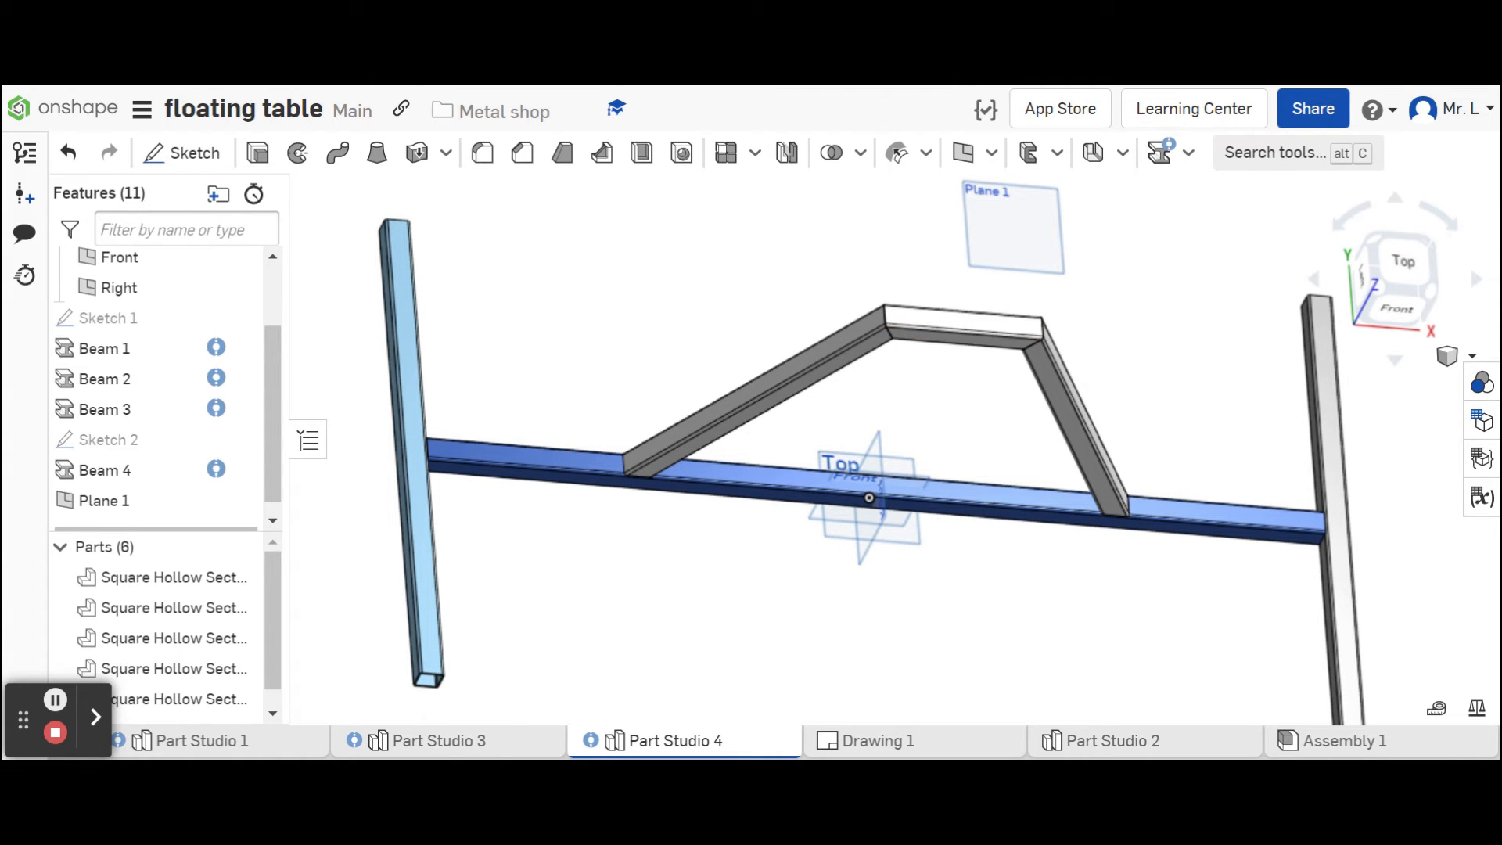
left_click(1403, 262)
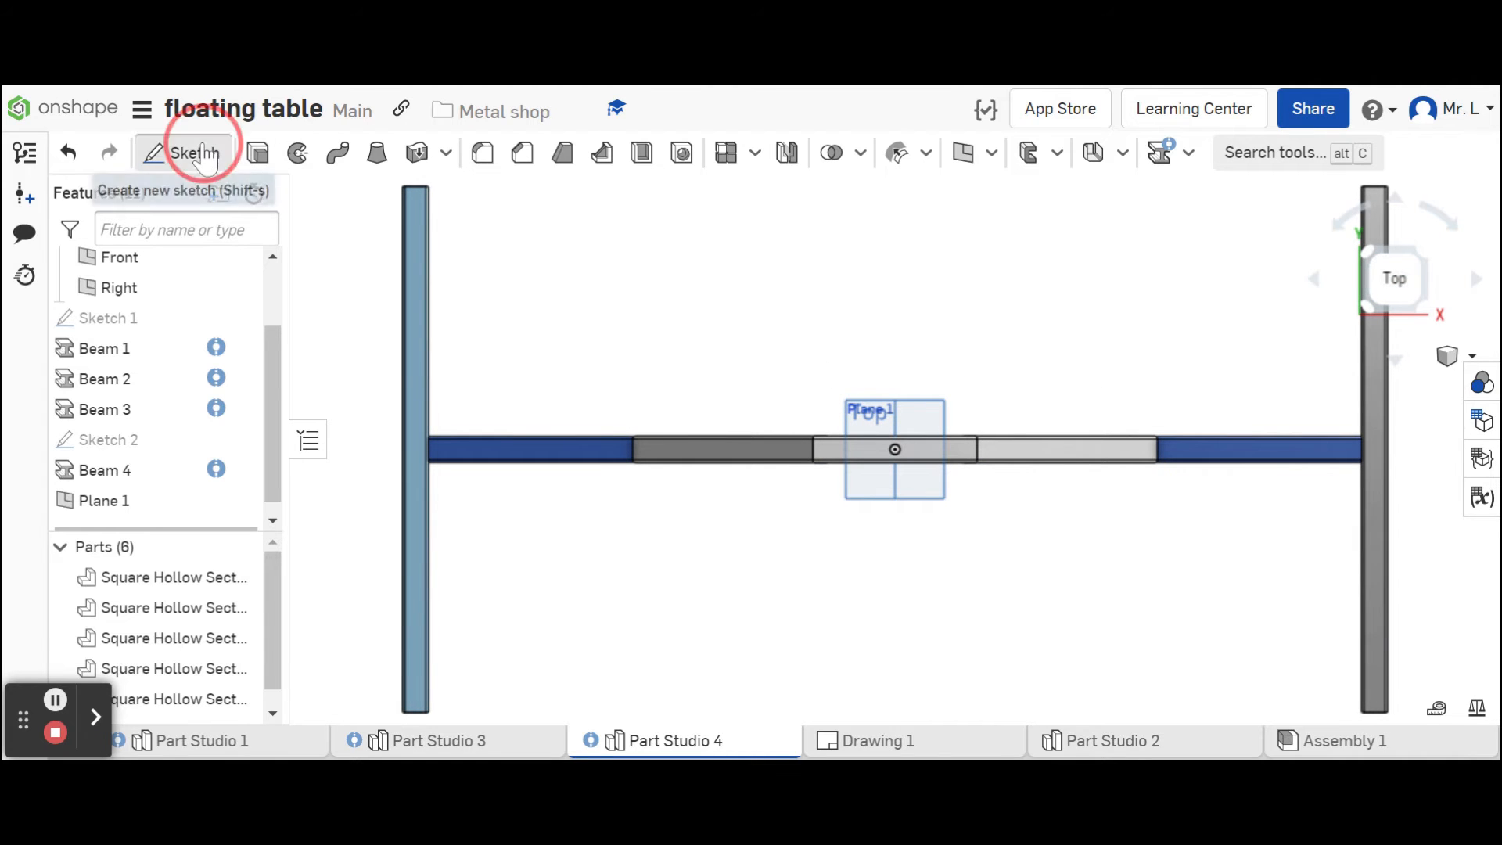
left_click(183, 152)
left_click(903, 422)
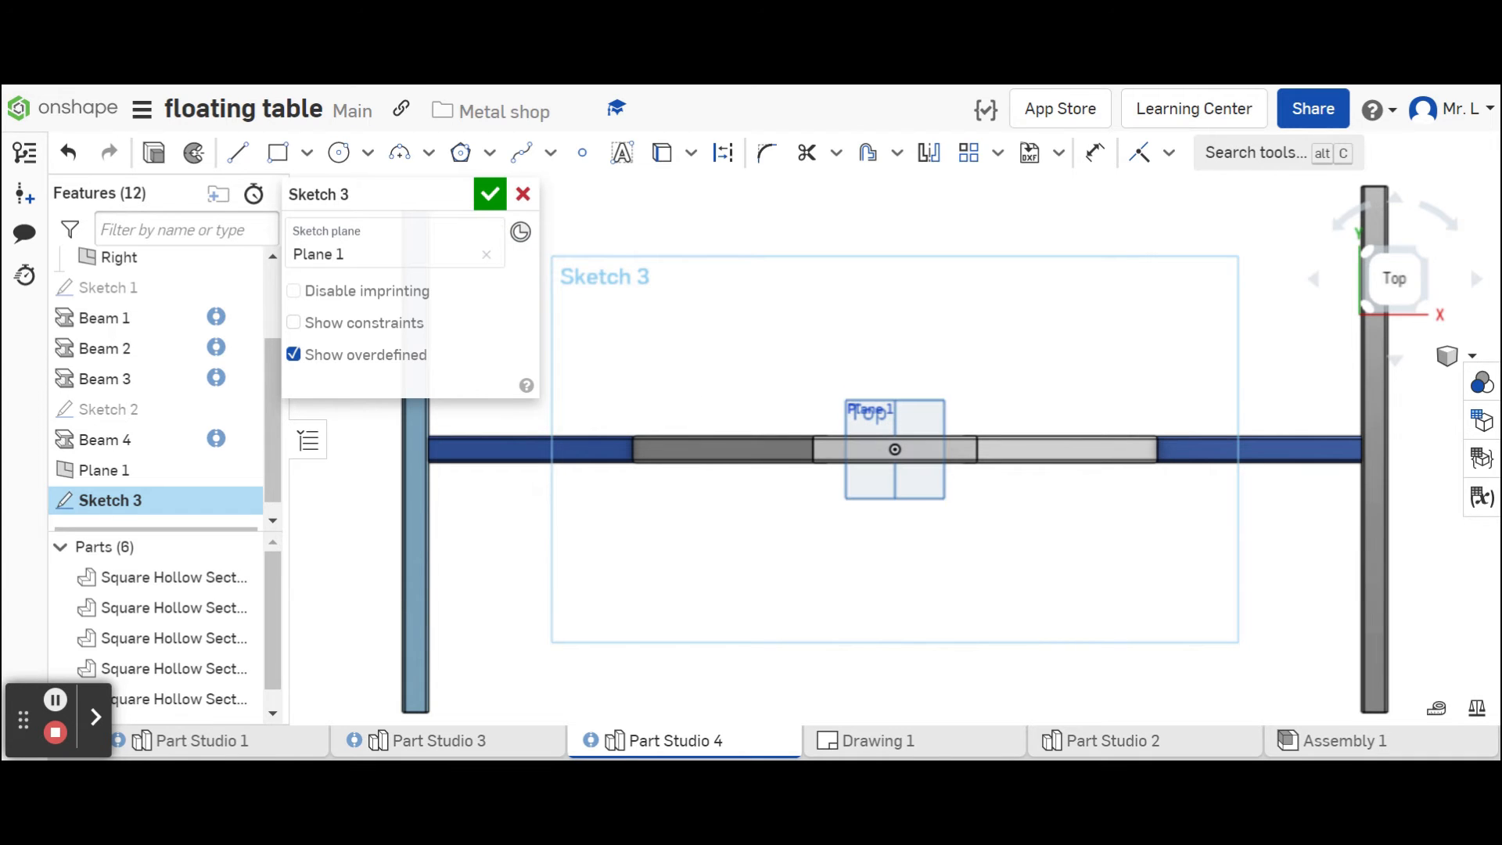
left_click(307, 156)
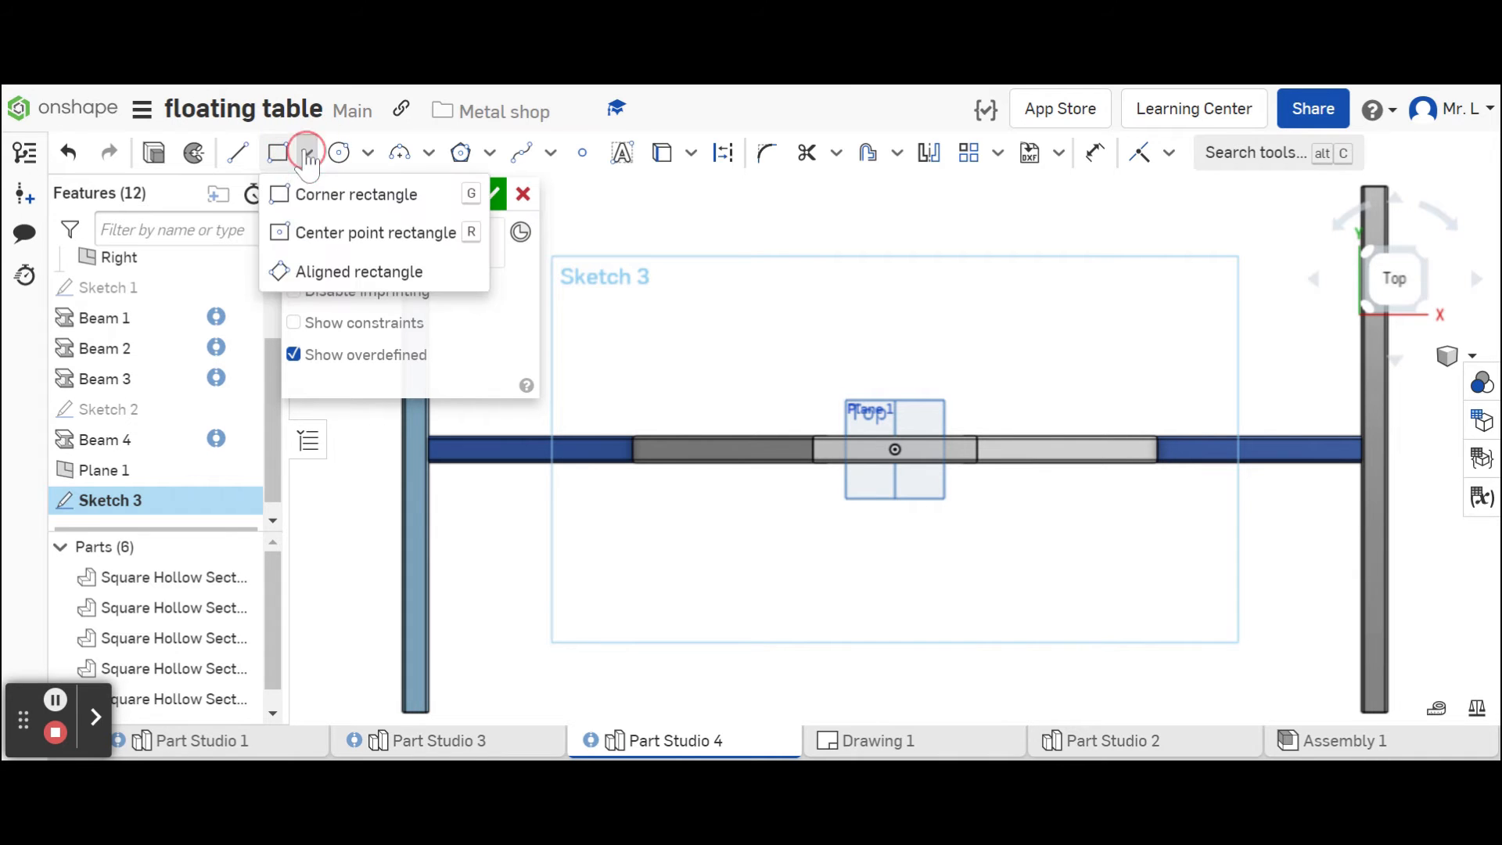
left_click(345, 232)
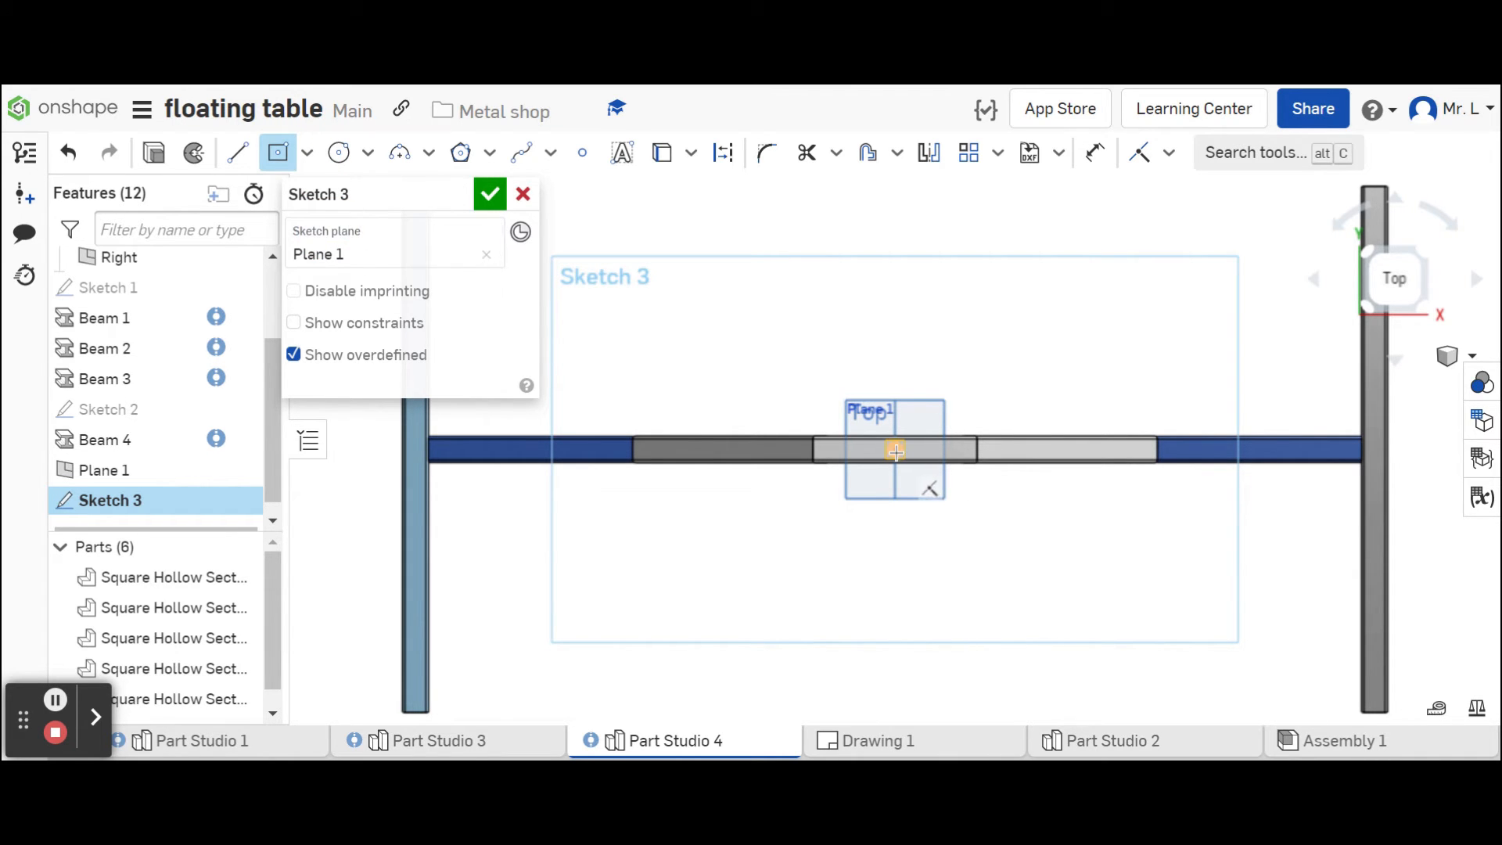
left_click_drag(895, 452, 1268, 652)
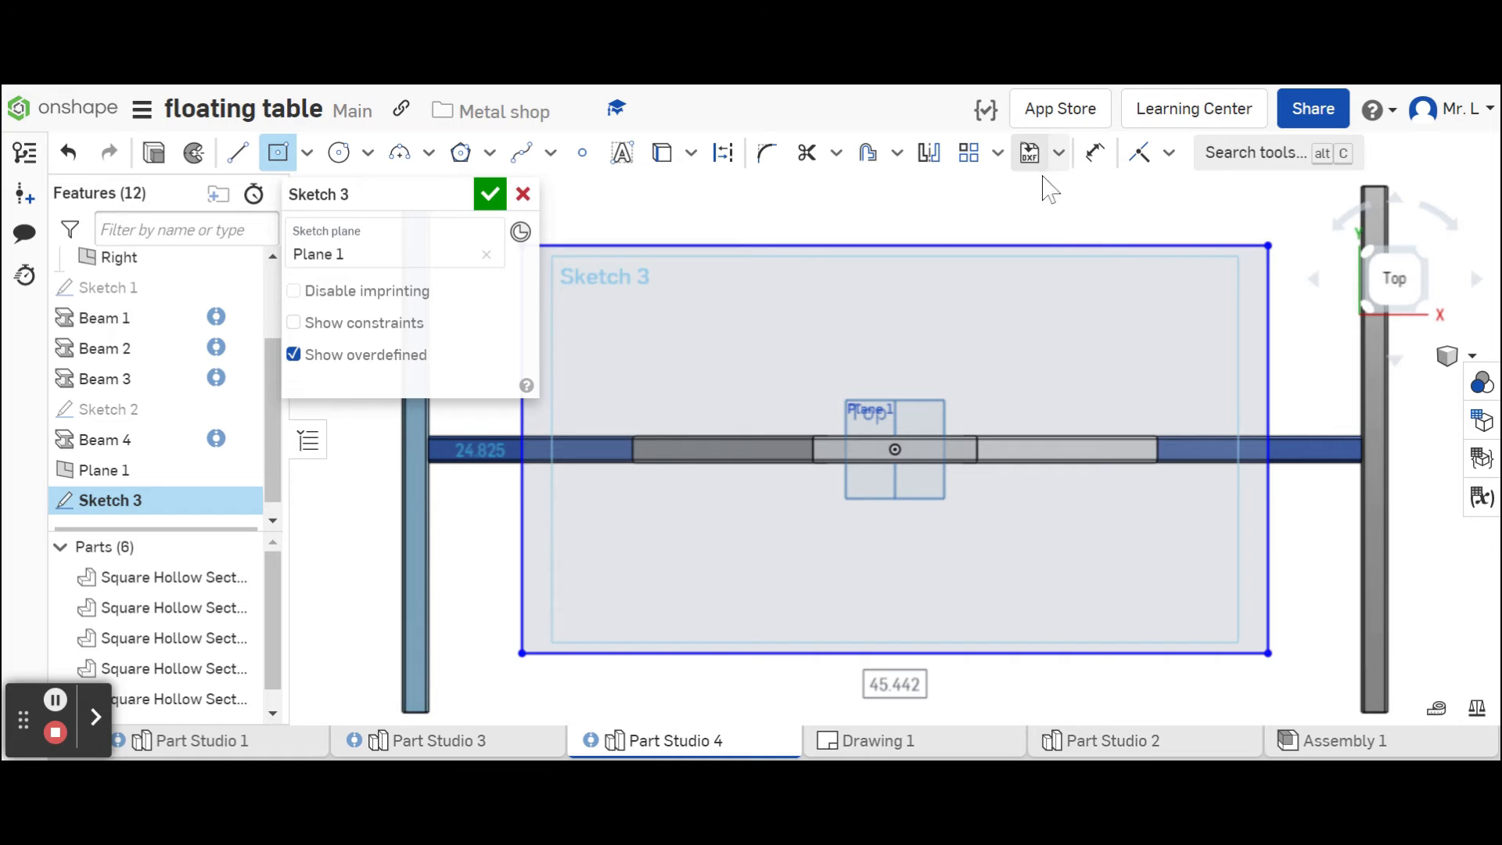
Make the rectangle's upper-right corner coincident with the outer corner of the right base beam and finish the sketch.
left_click(1139, 154)
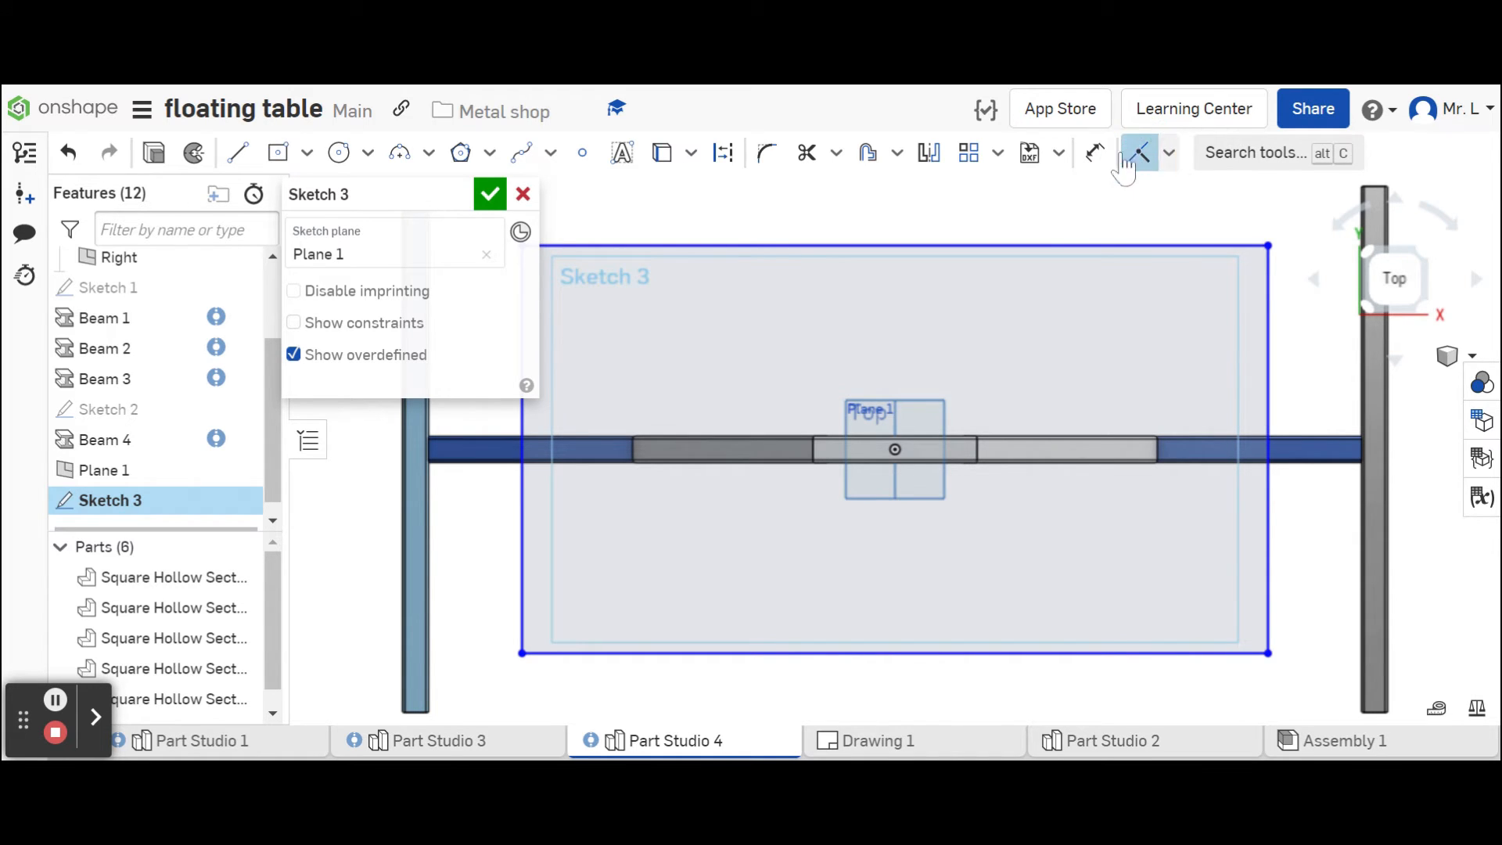
left_click(1269, 246)
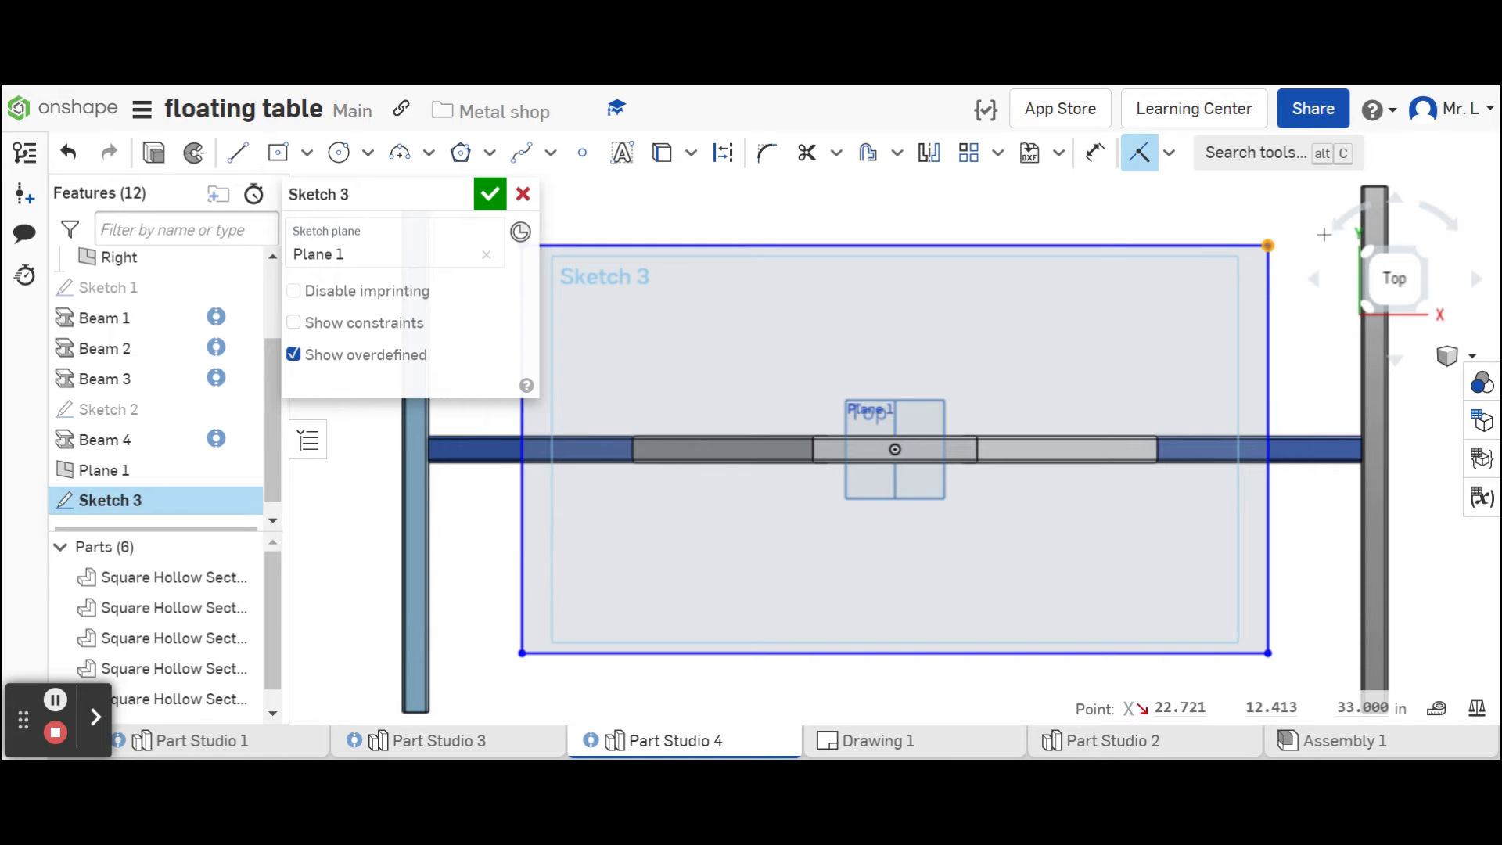
scroll(1407, 179, "up", 10)
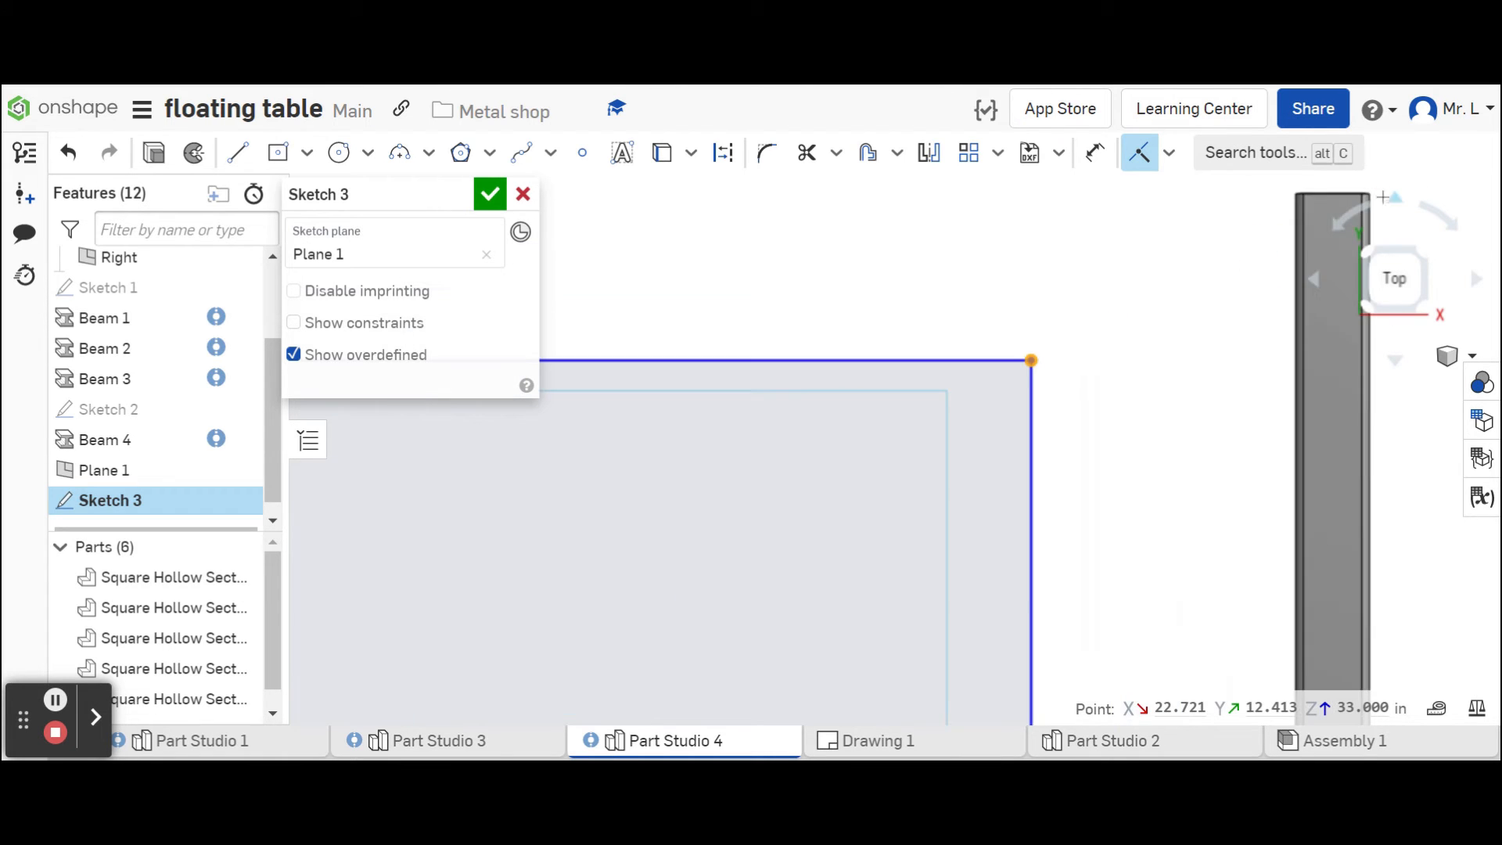
scroll(1381, 194, "up", 2)
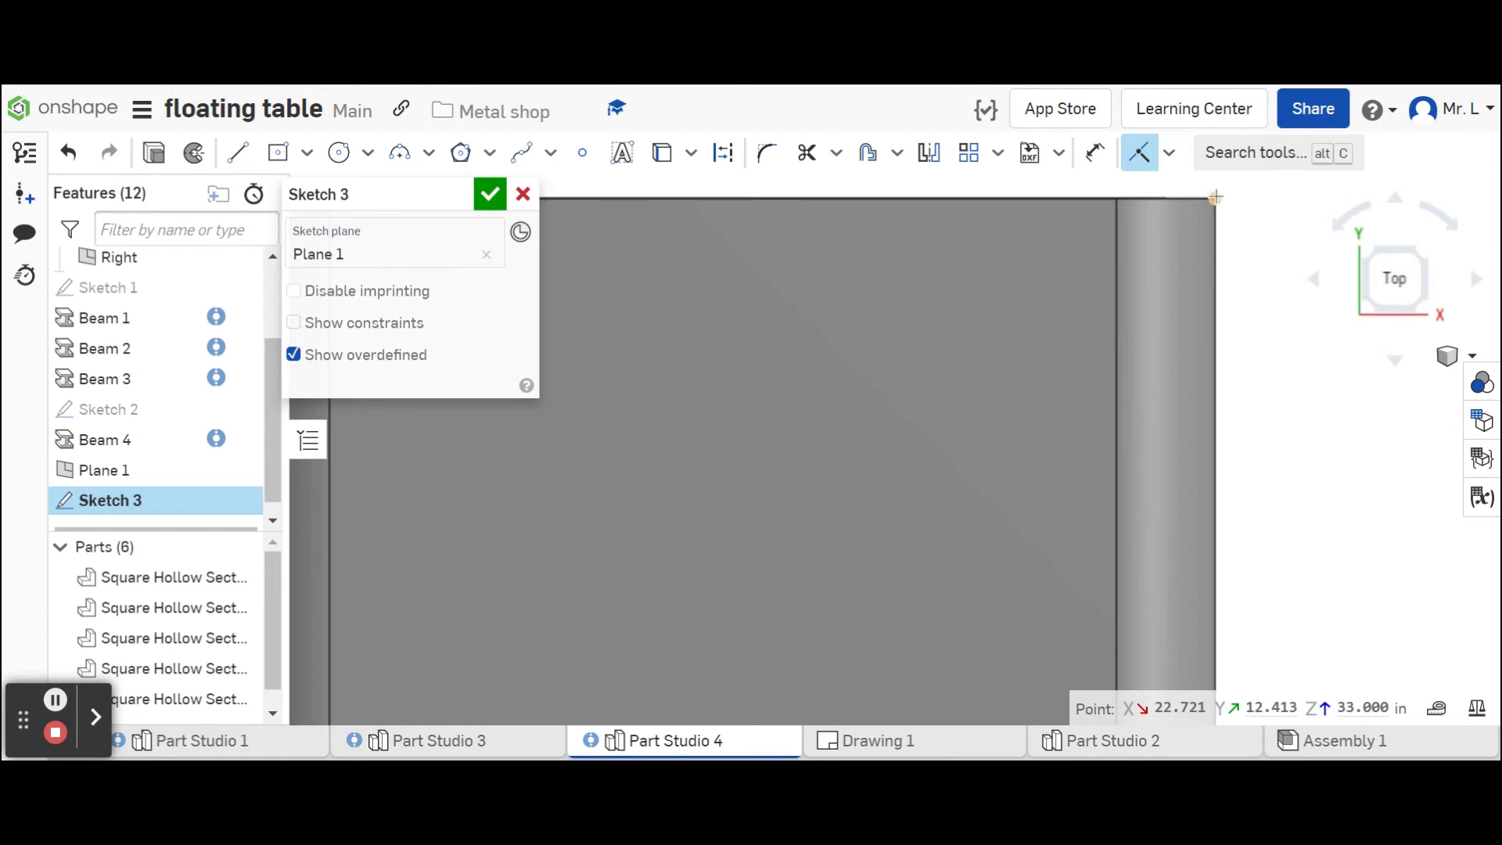
left_click(1215, 199)
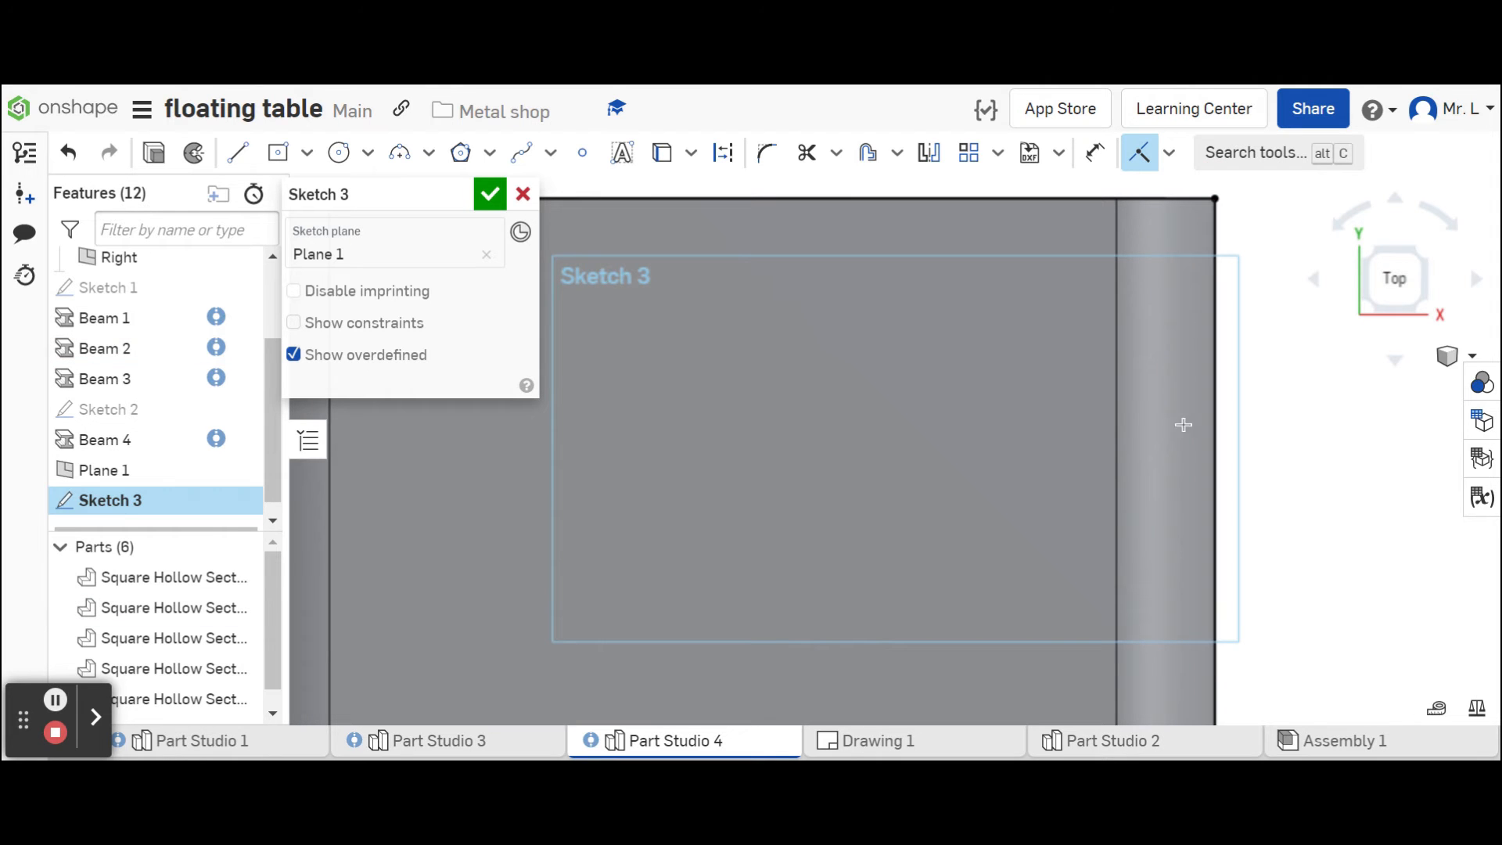
left_click(1397, 279)
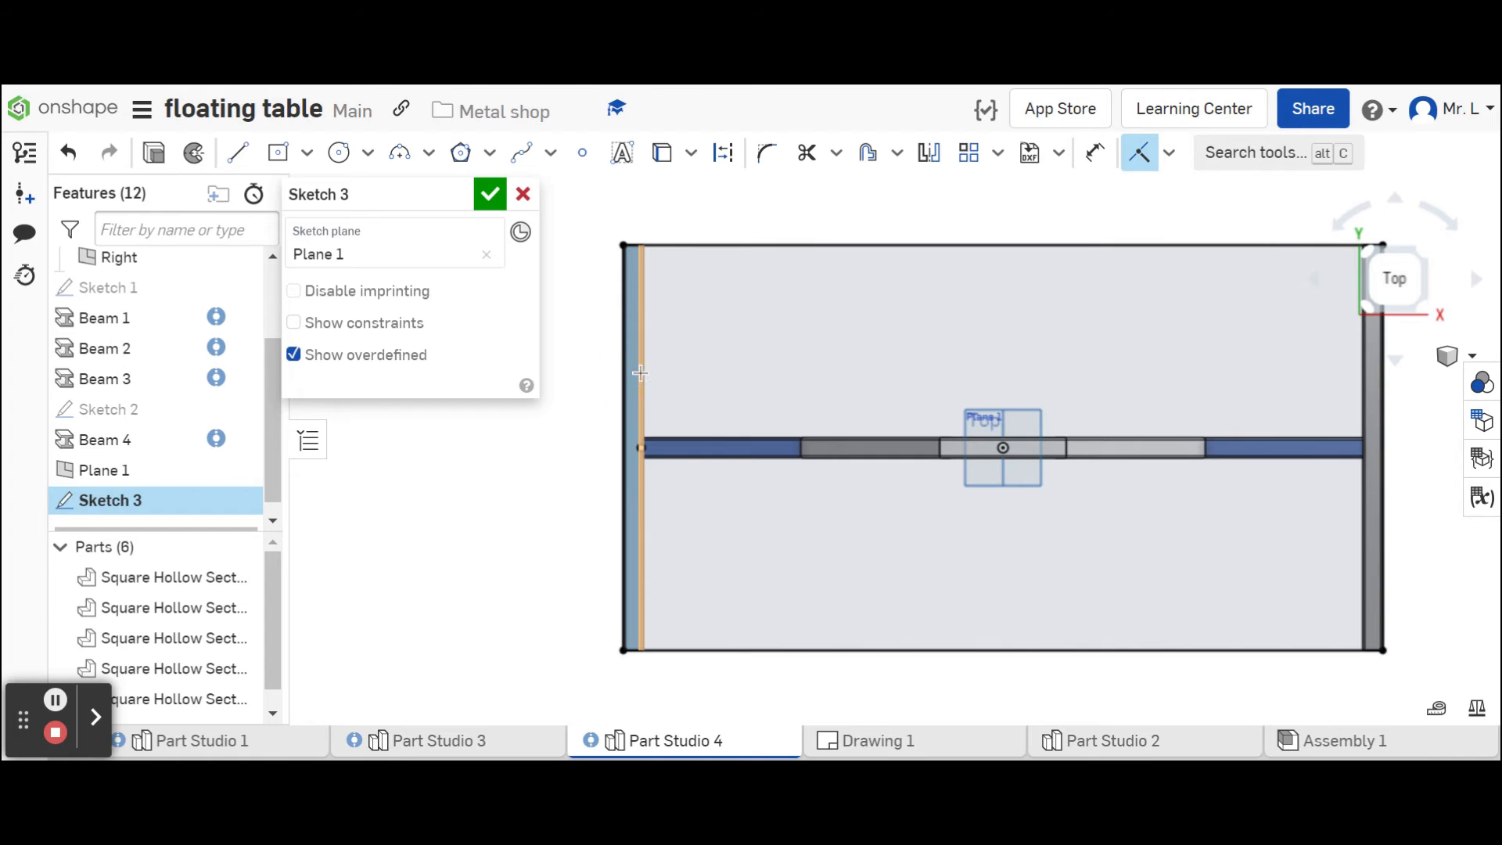
left_click(489, 194)
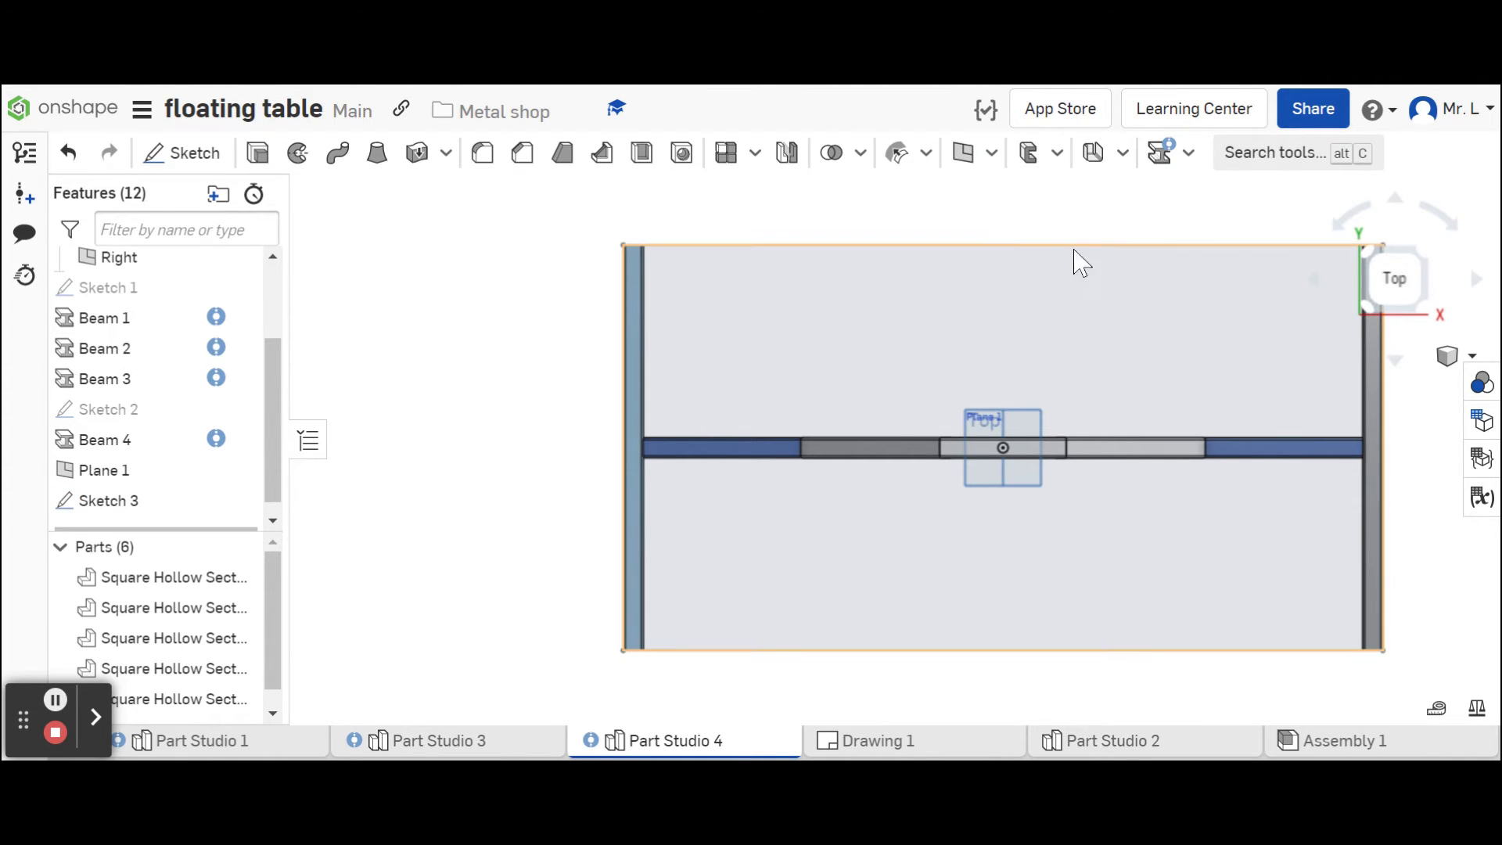
Run an ISO square hollow 40 x 40 x 2 beam along all four edges of the tabletop rectangle.
left_click(1161, 153)
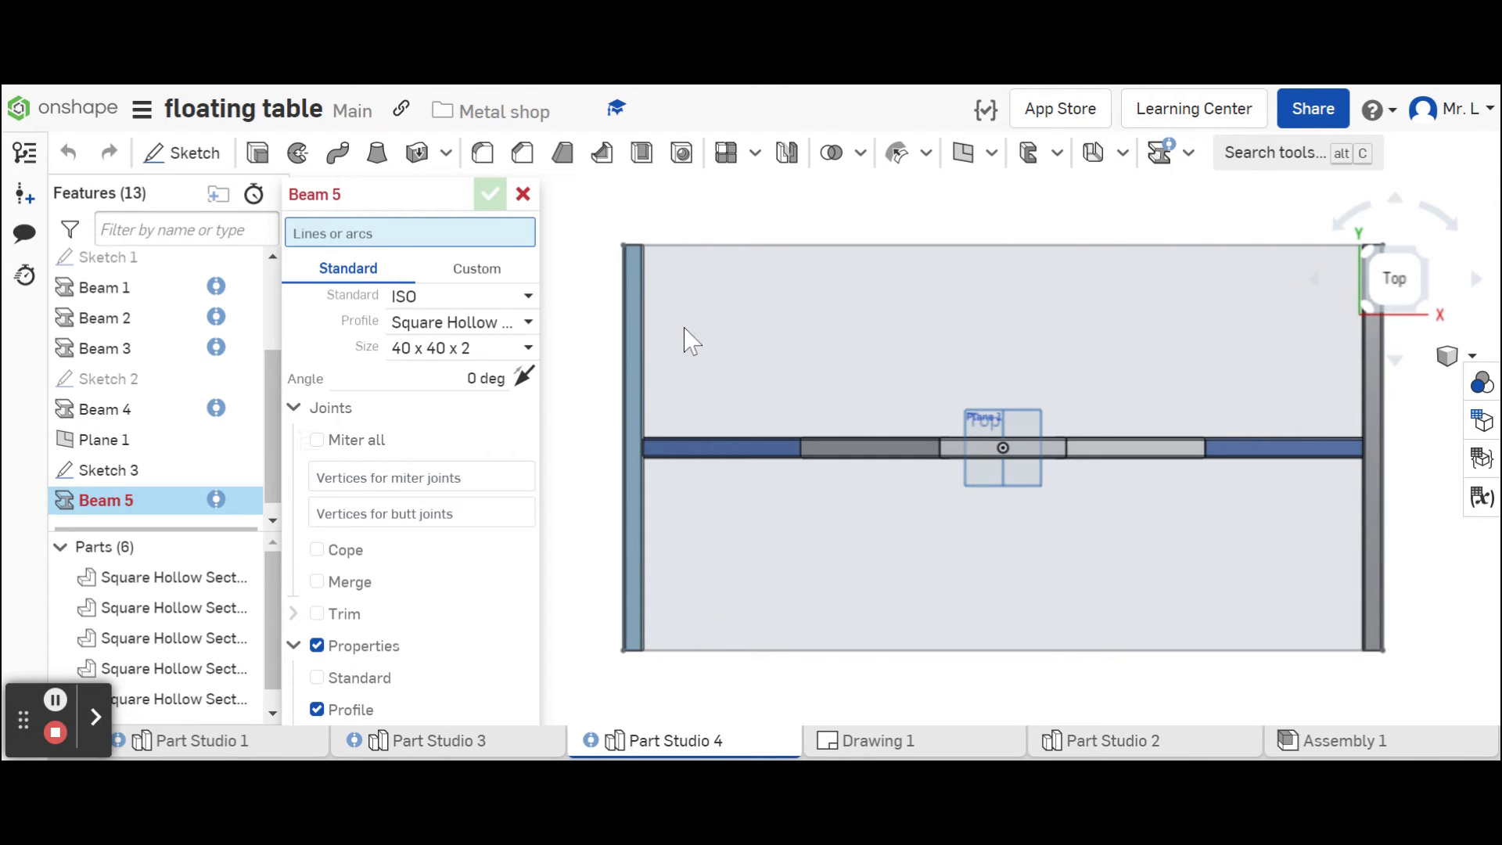
left_click(625, 320)
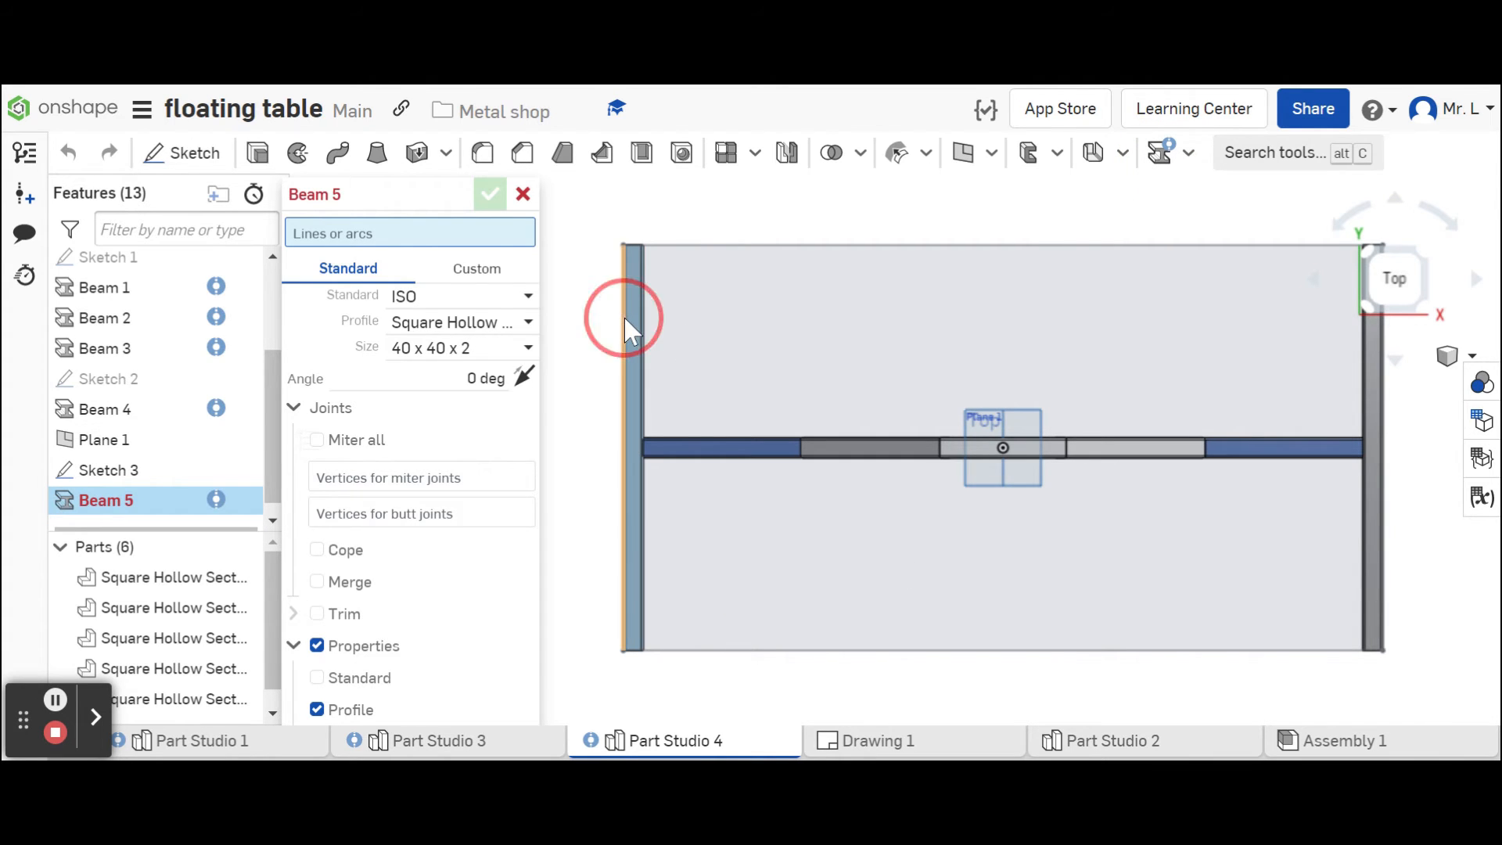
left_click(774, 249)
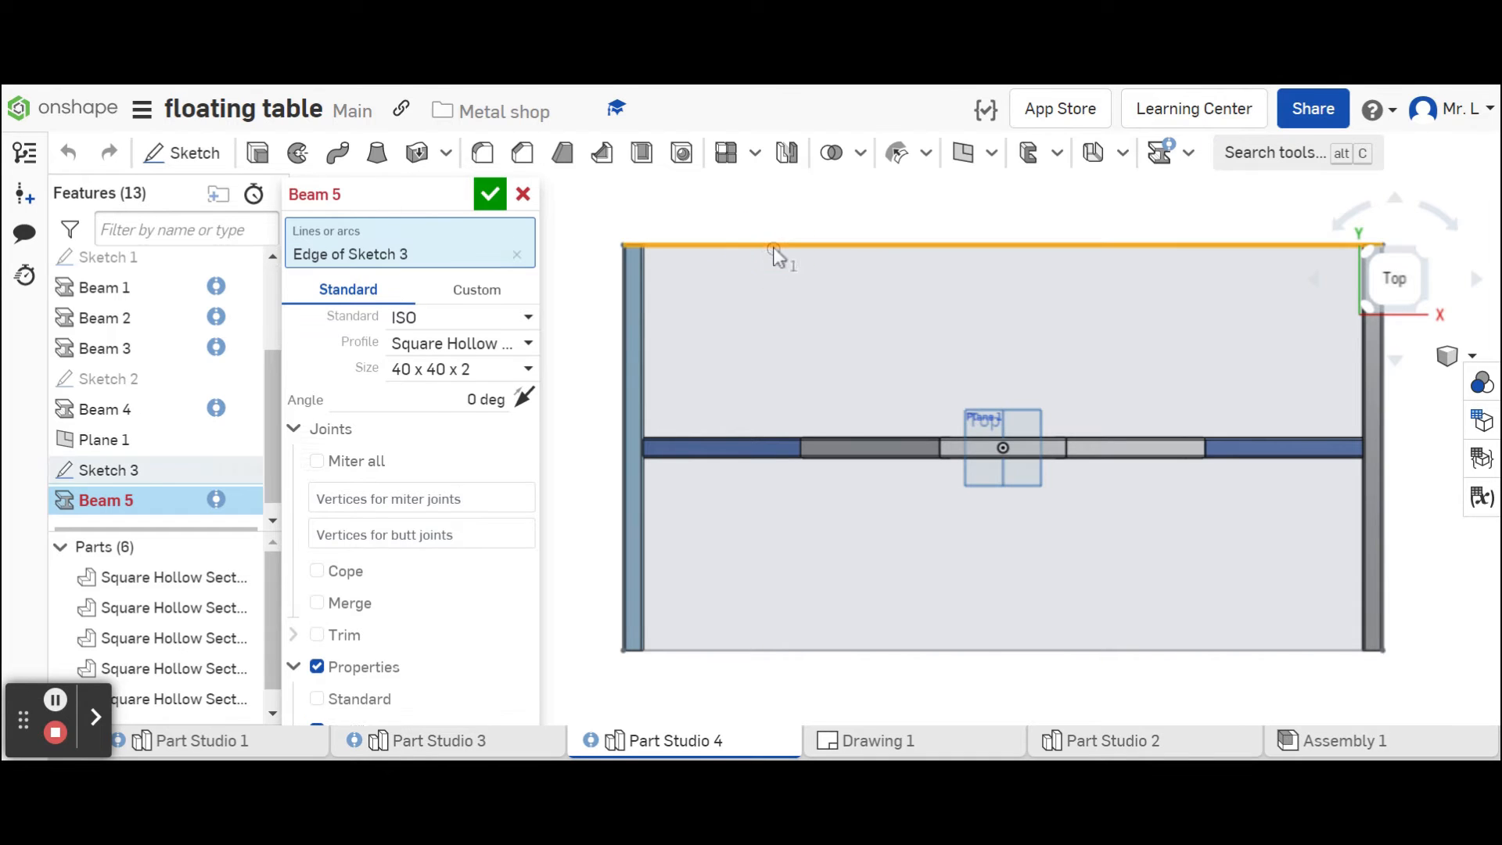
left_click(1381, 381)
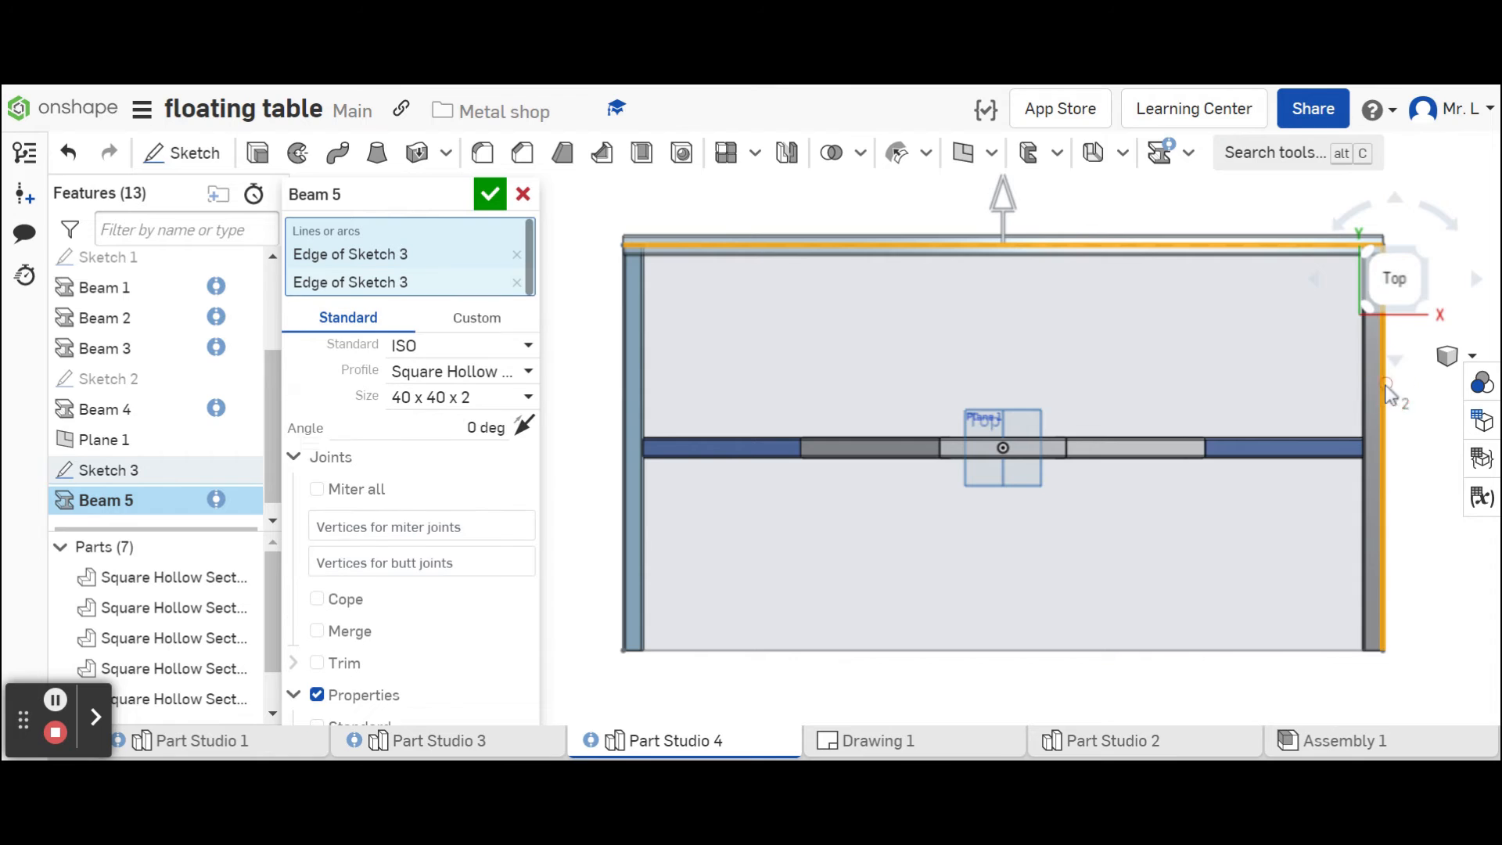
left_click(1308, 652)
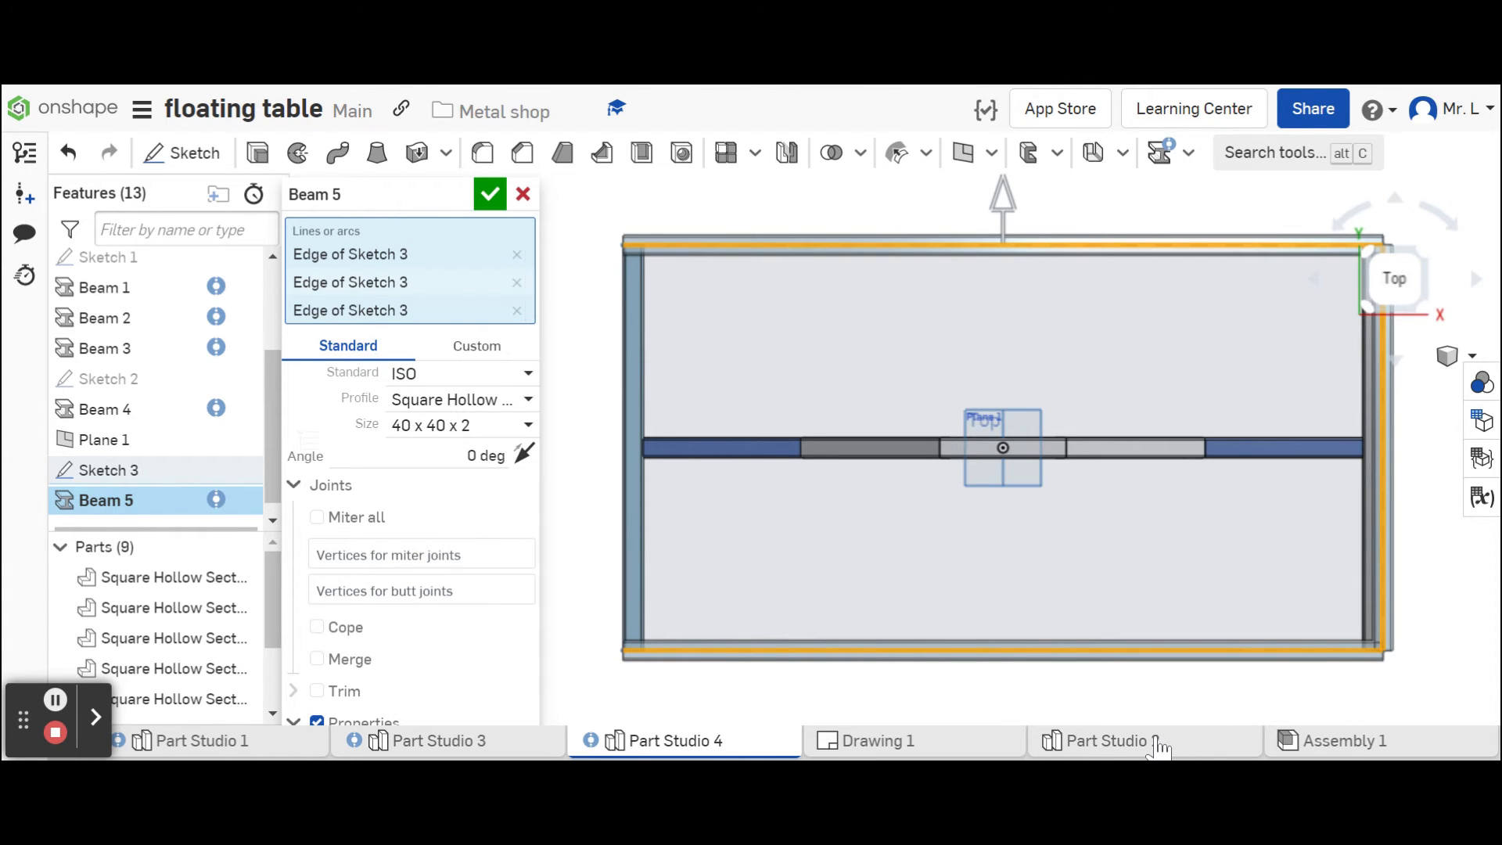
scroll(622, 489, "up", 5)
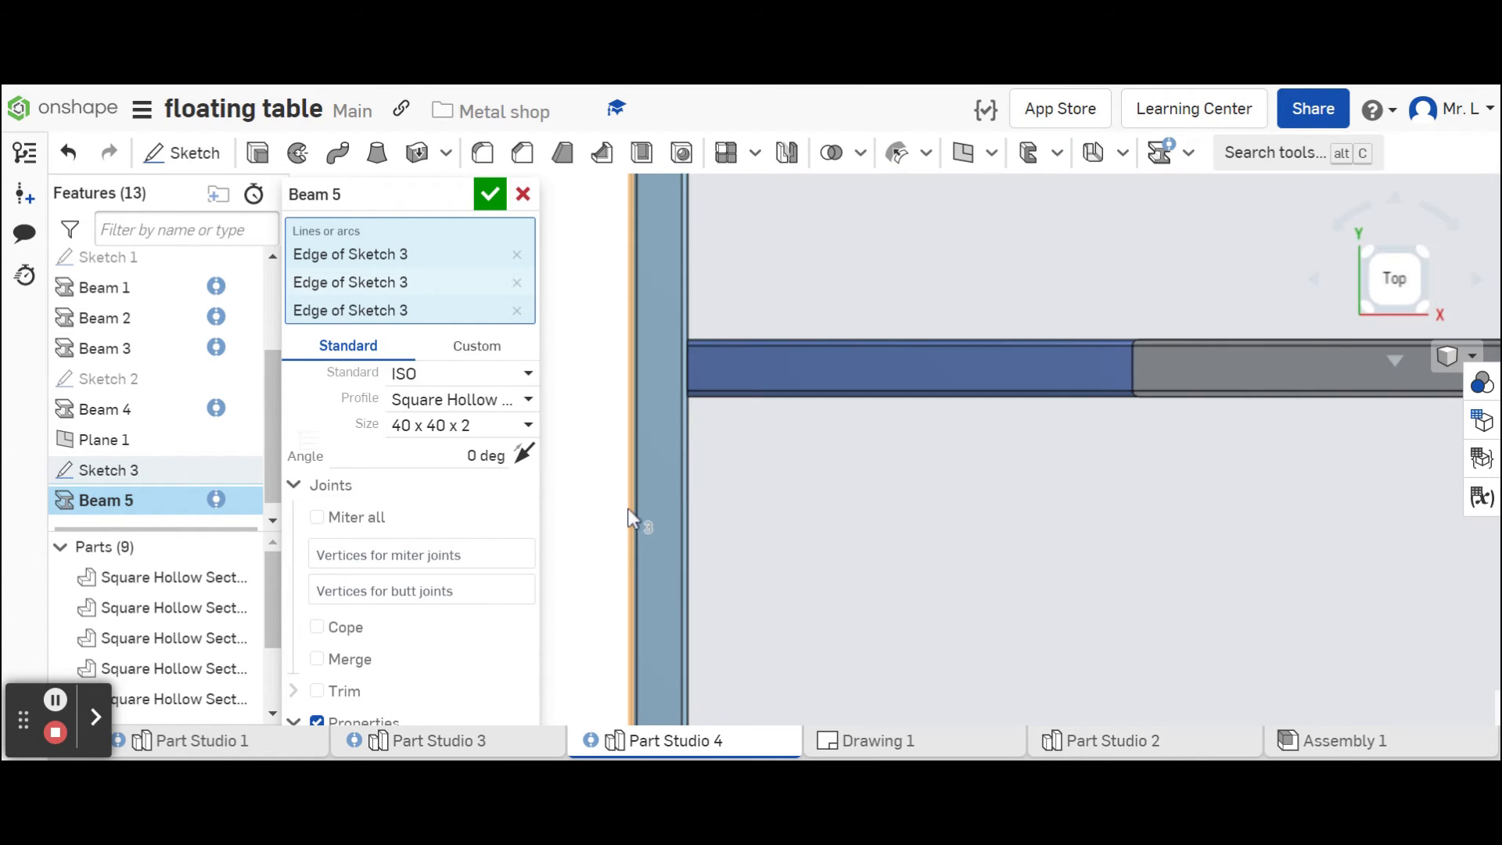
left_click(633, 502)
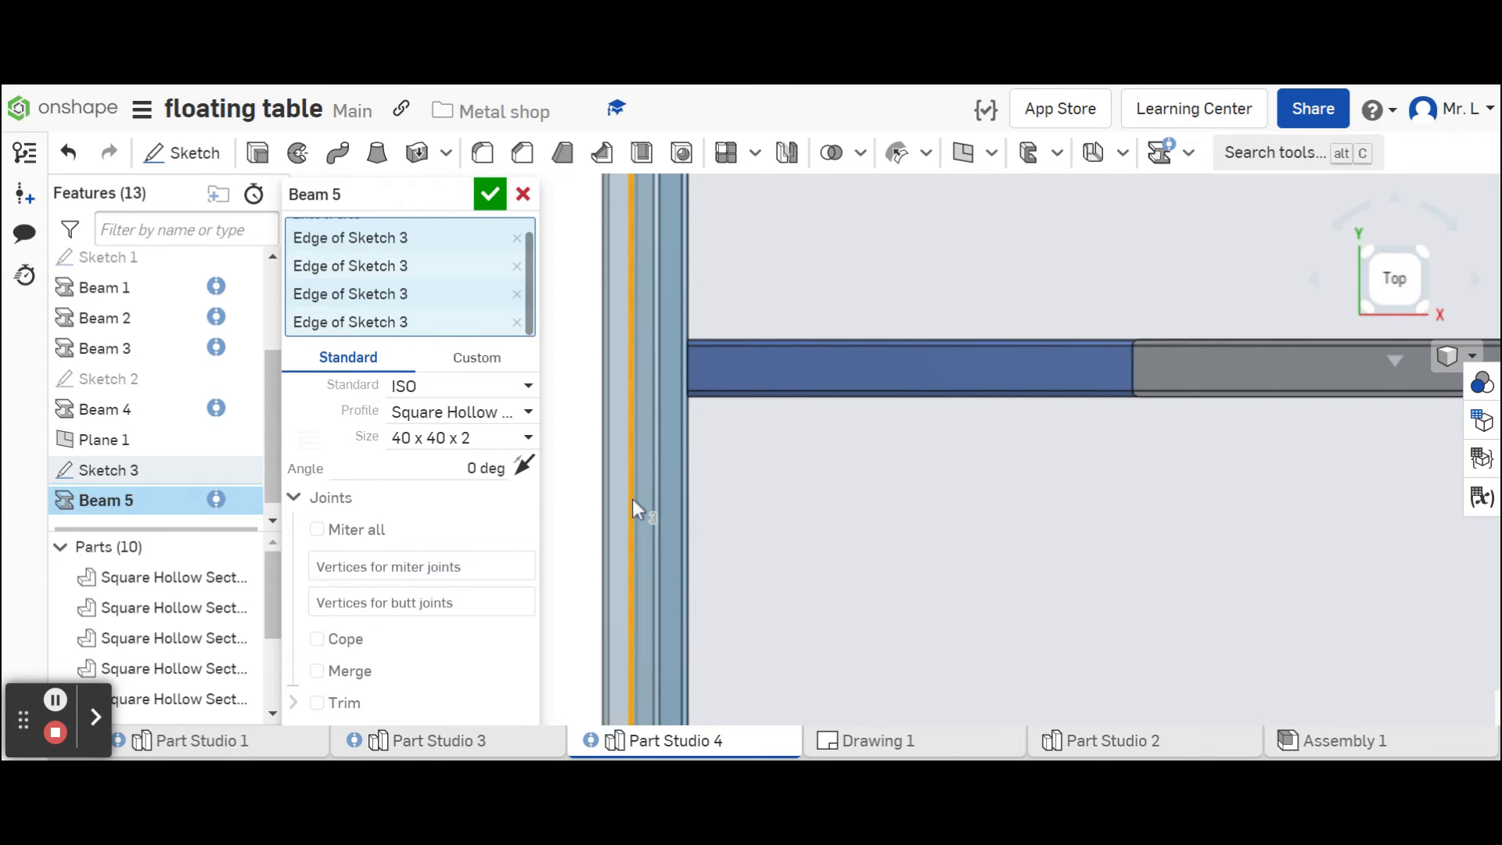
Shift the tabletop beam's profile inward so its outer faces line up with the rectangle's outline.
scroll(1103, 536, "down", 5)
scroll(1317, 567, "up", 3)
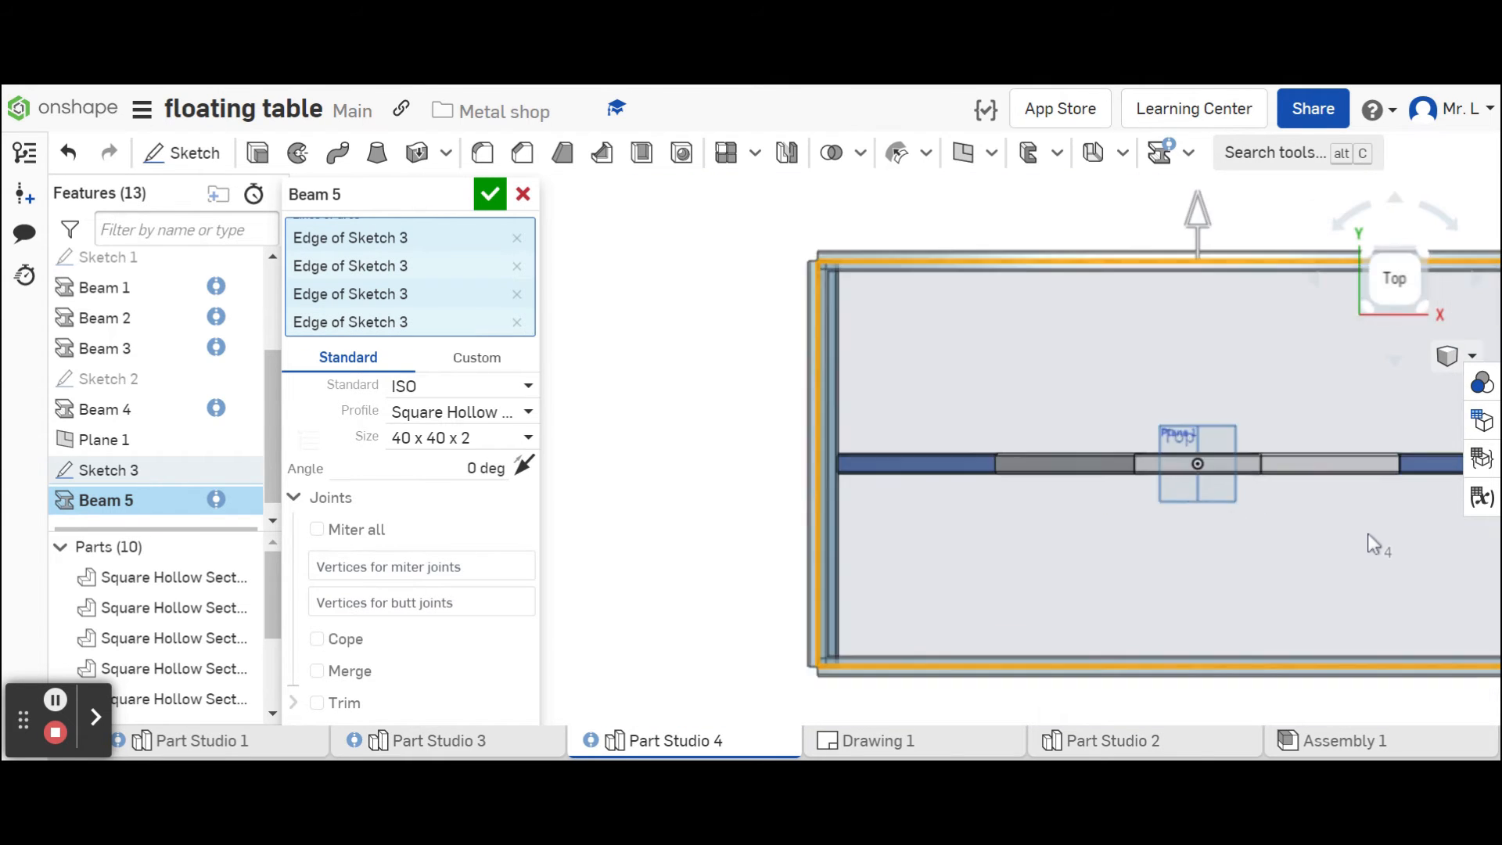
scroll(1372, 532, "down", 6)
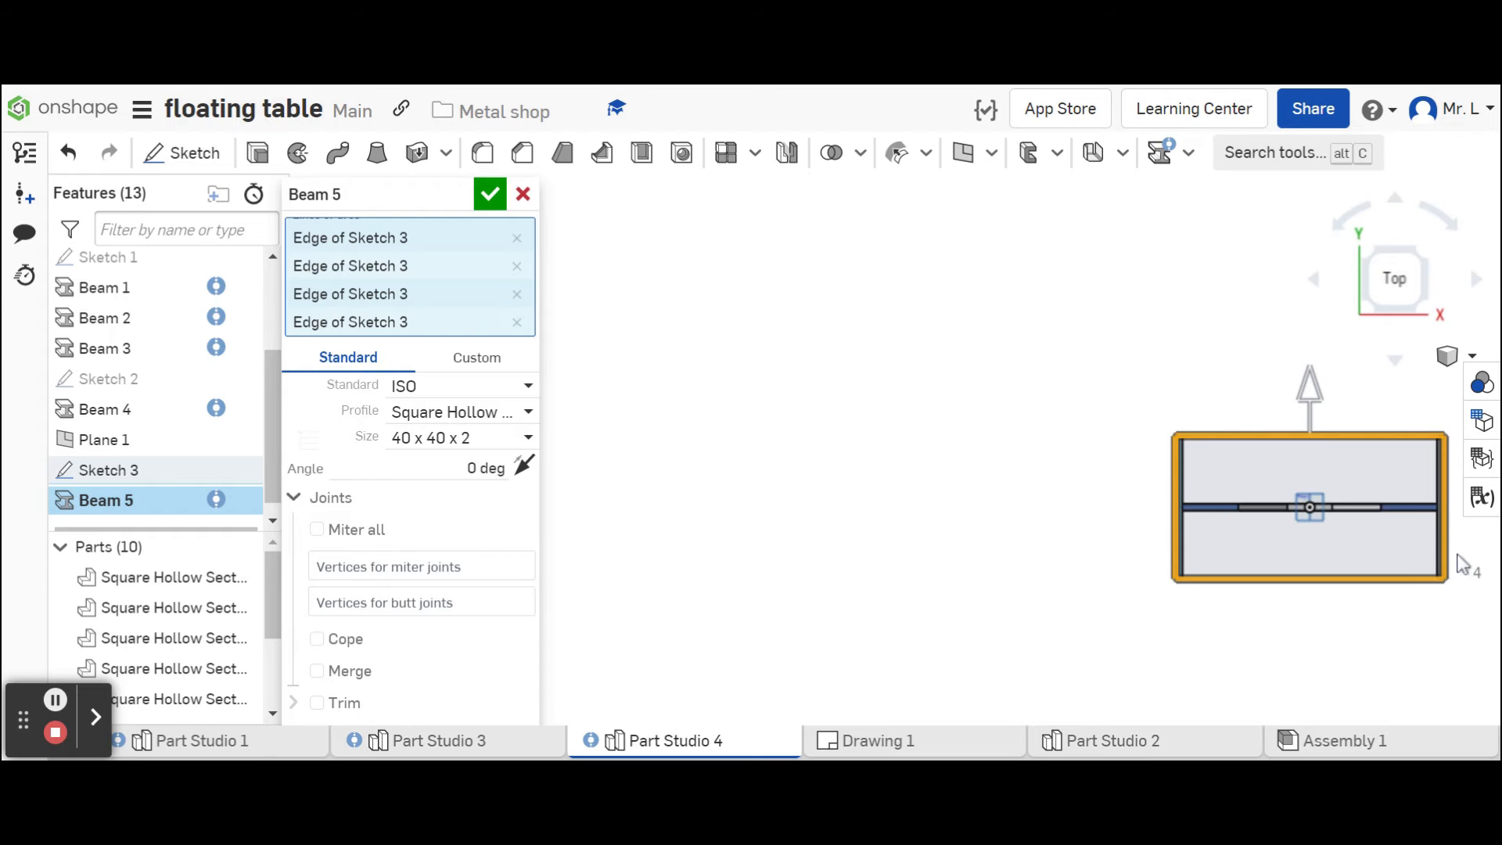
scroll(1463, 560, "up", 2)
scroll(1468, 557, "up", 3)
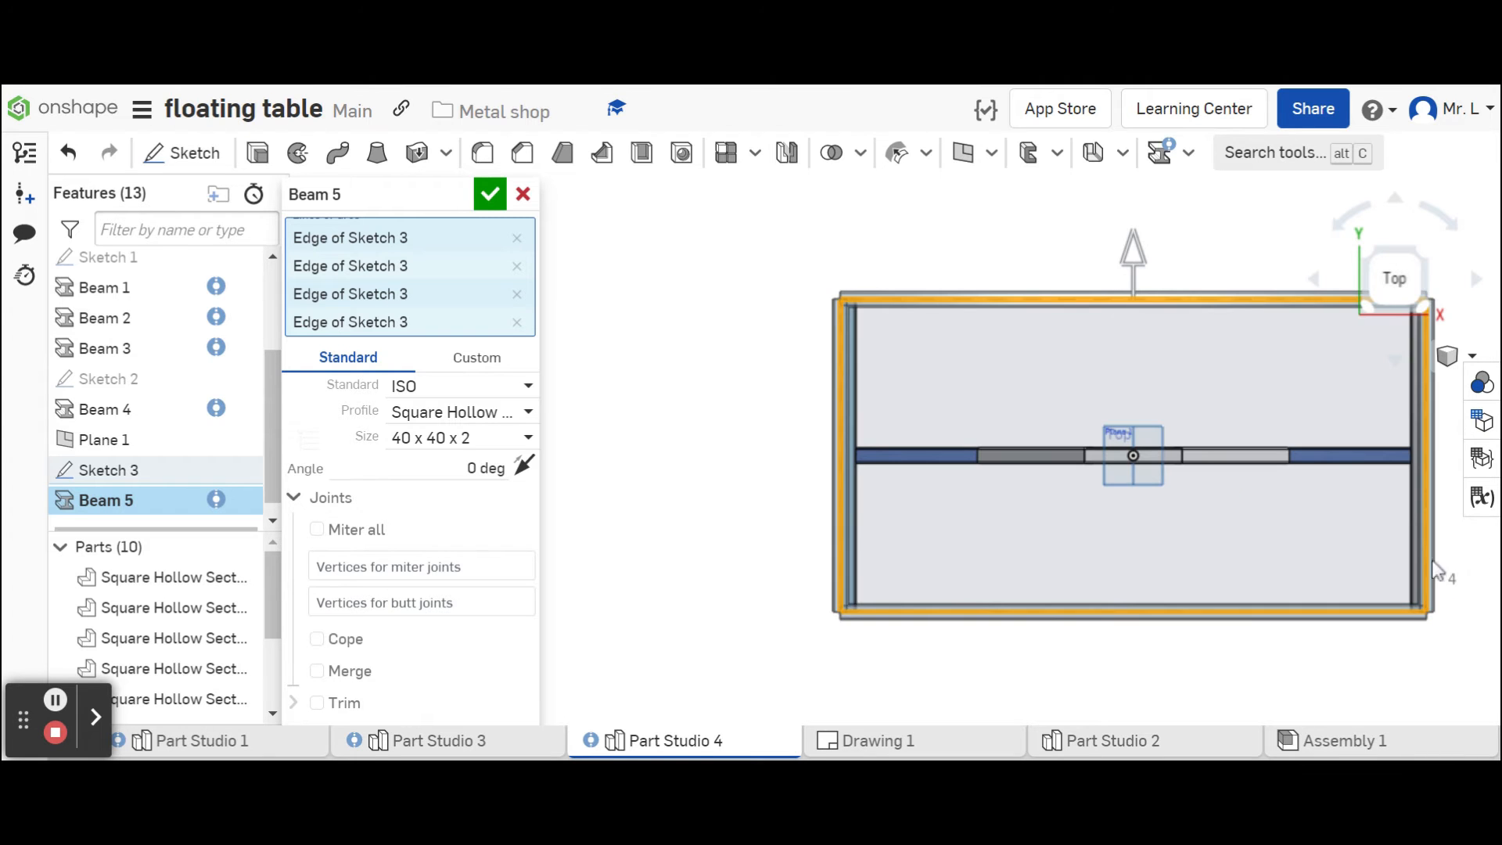
mouse_move(1005, 691)
right_mouse_down()
mouse_move(1022, 631)
mouse_move(1029, 663)
mouse_move(1000, 685)
right_mouse_up()
left_click(1379, 286)
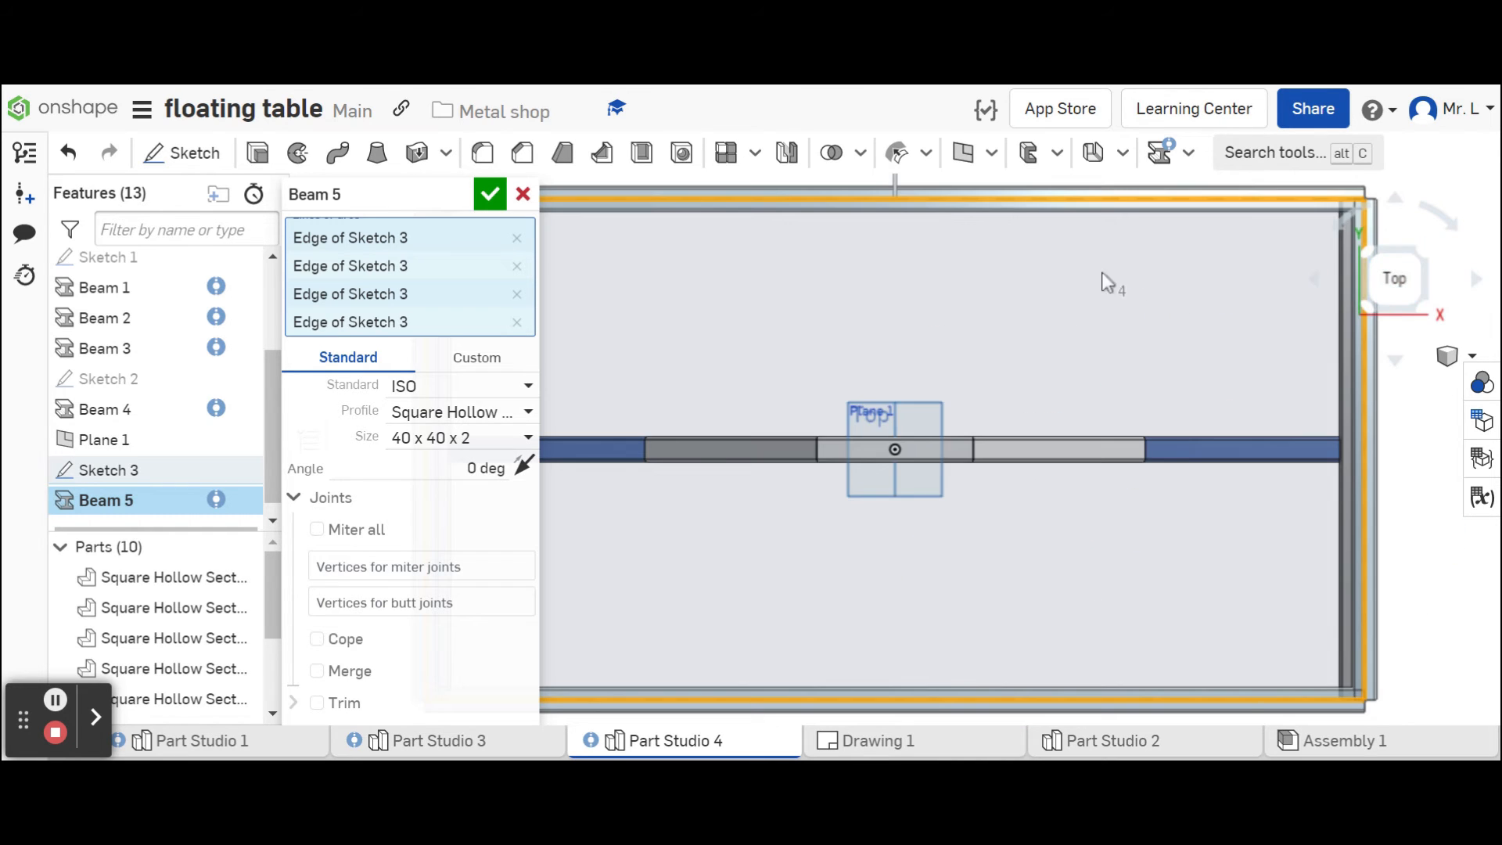
scroll(1095, 289, "down", 3)
left_click_drag(992, 199, 976, 324)
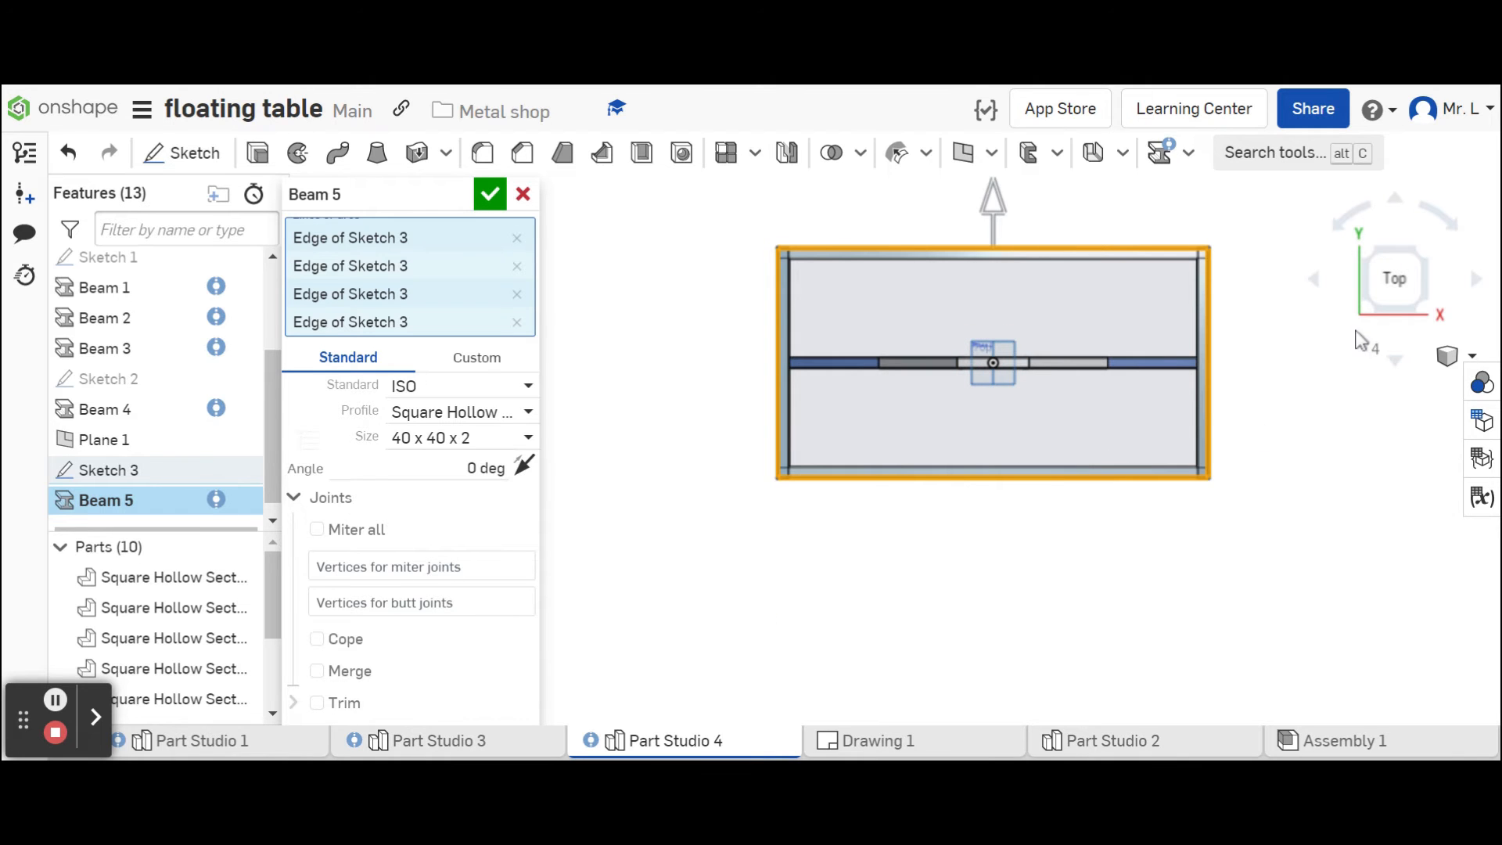
Shift the tabletop beam's profile down so it sits below the sketch plane, and miter all its corners.
left_click(1365, 306)
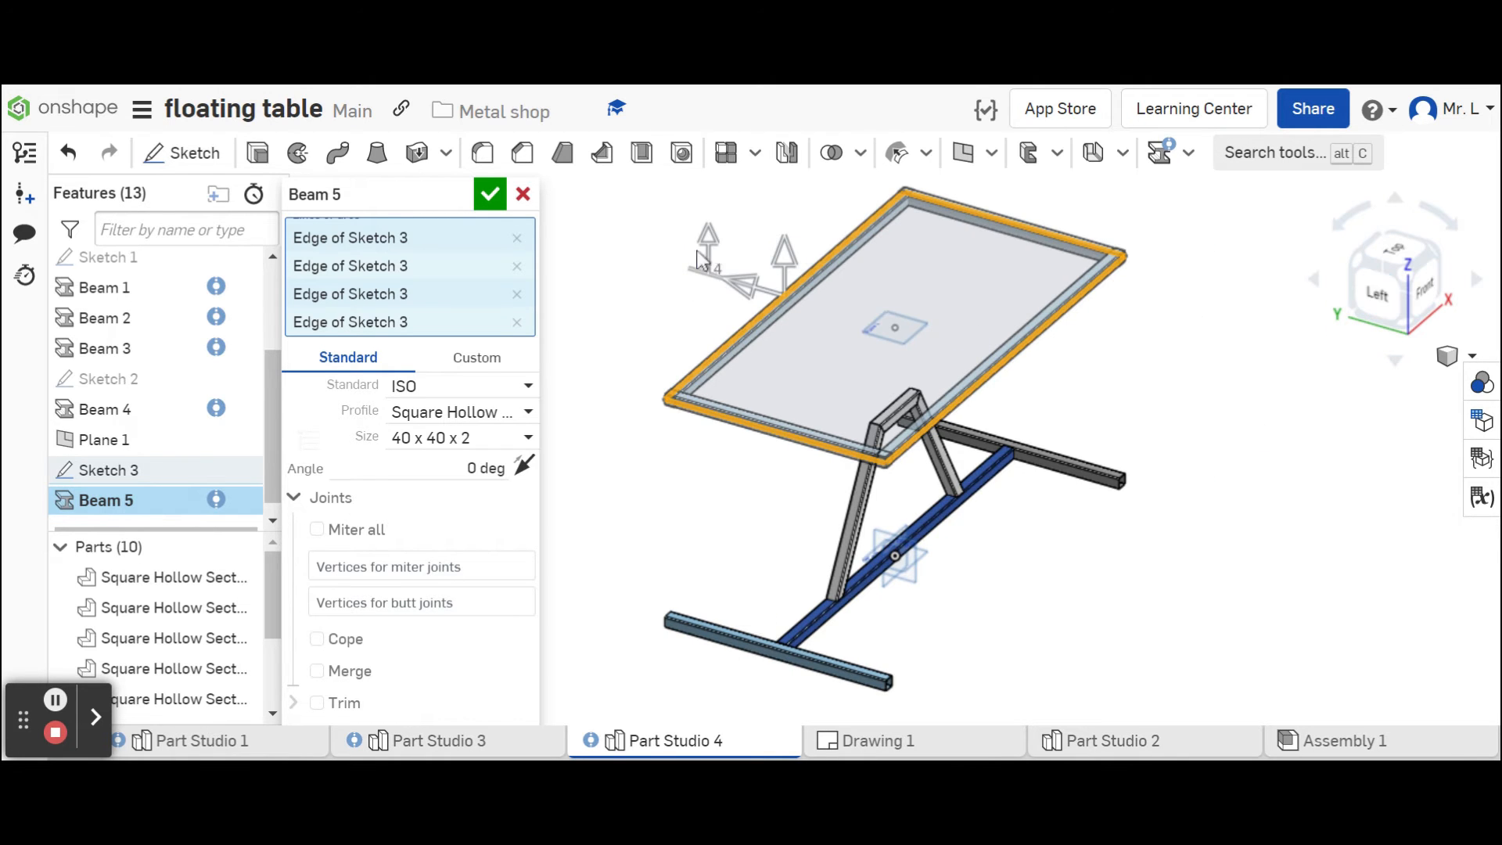
left_click_drag(783, 255, 718, 442)
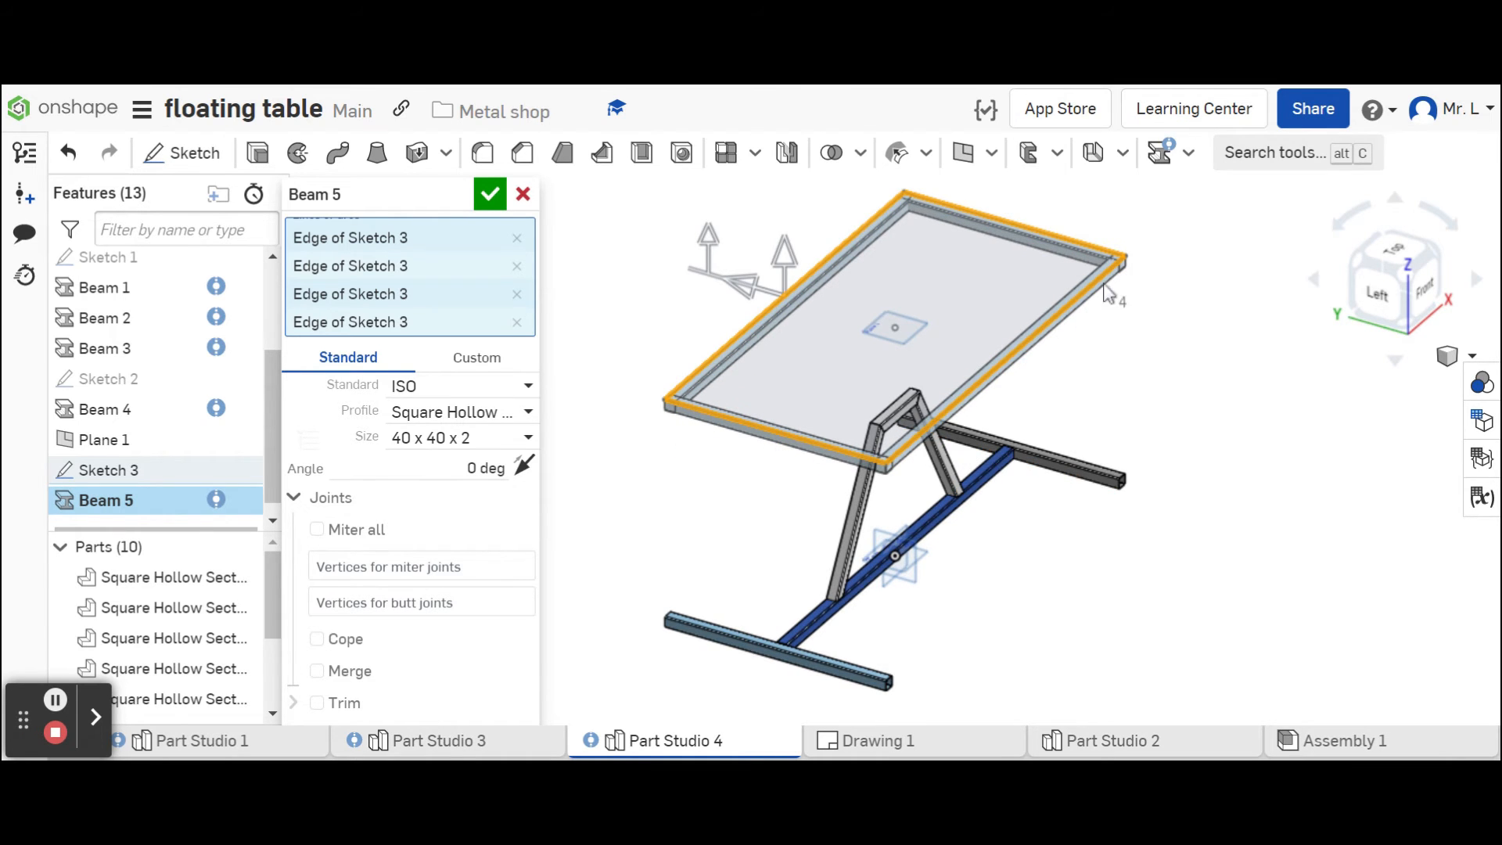
left_click(1391, 252)
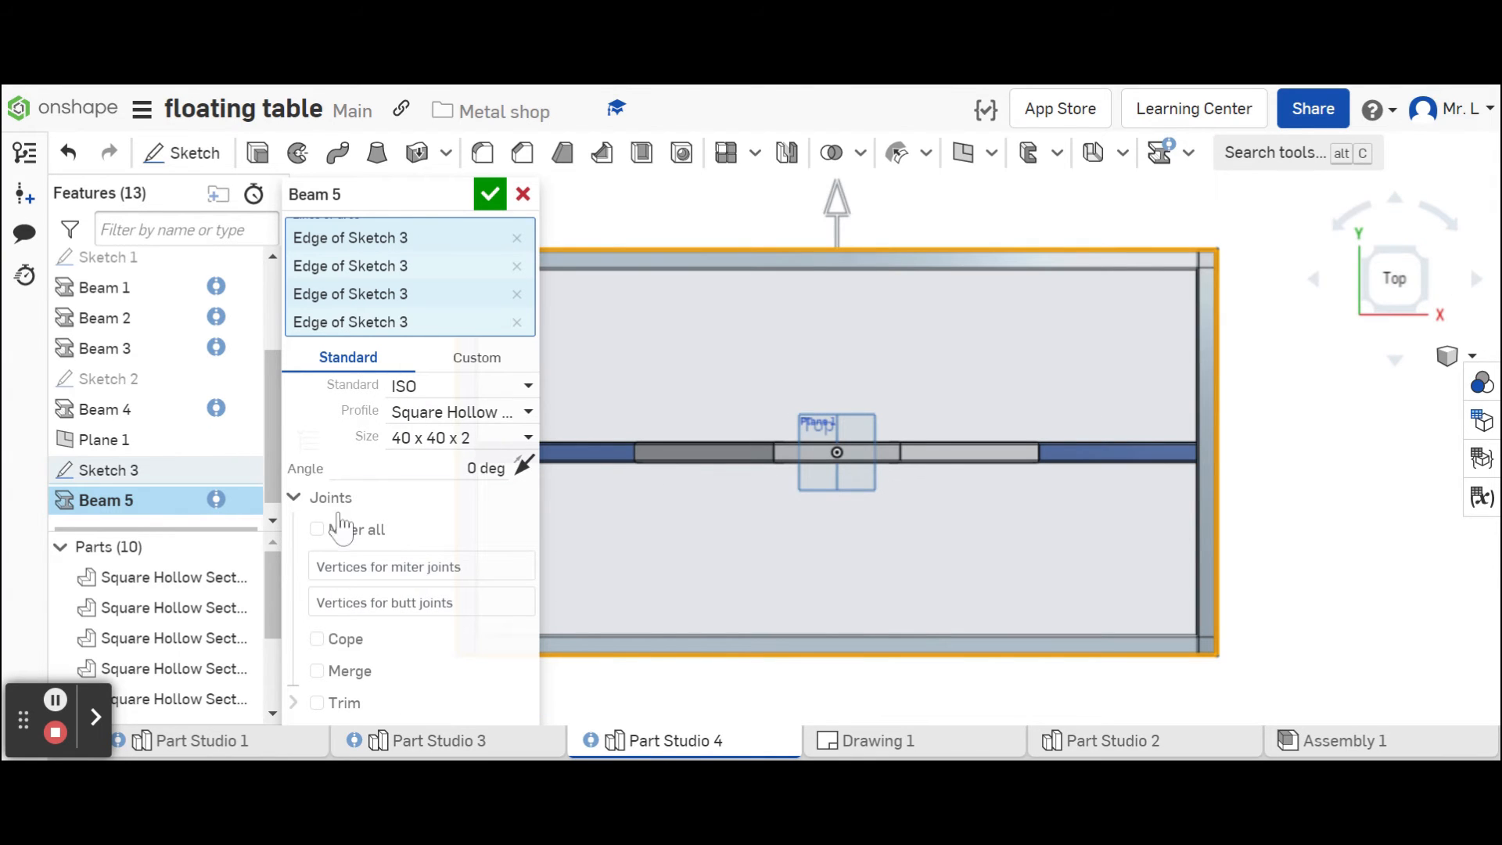
left_click(319, 531)
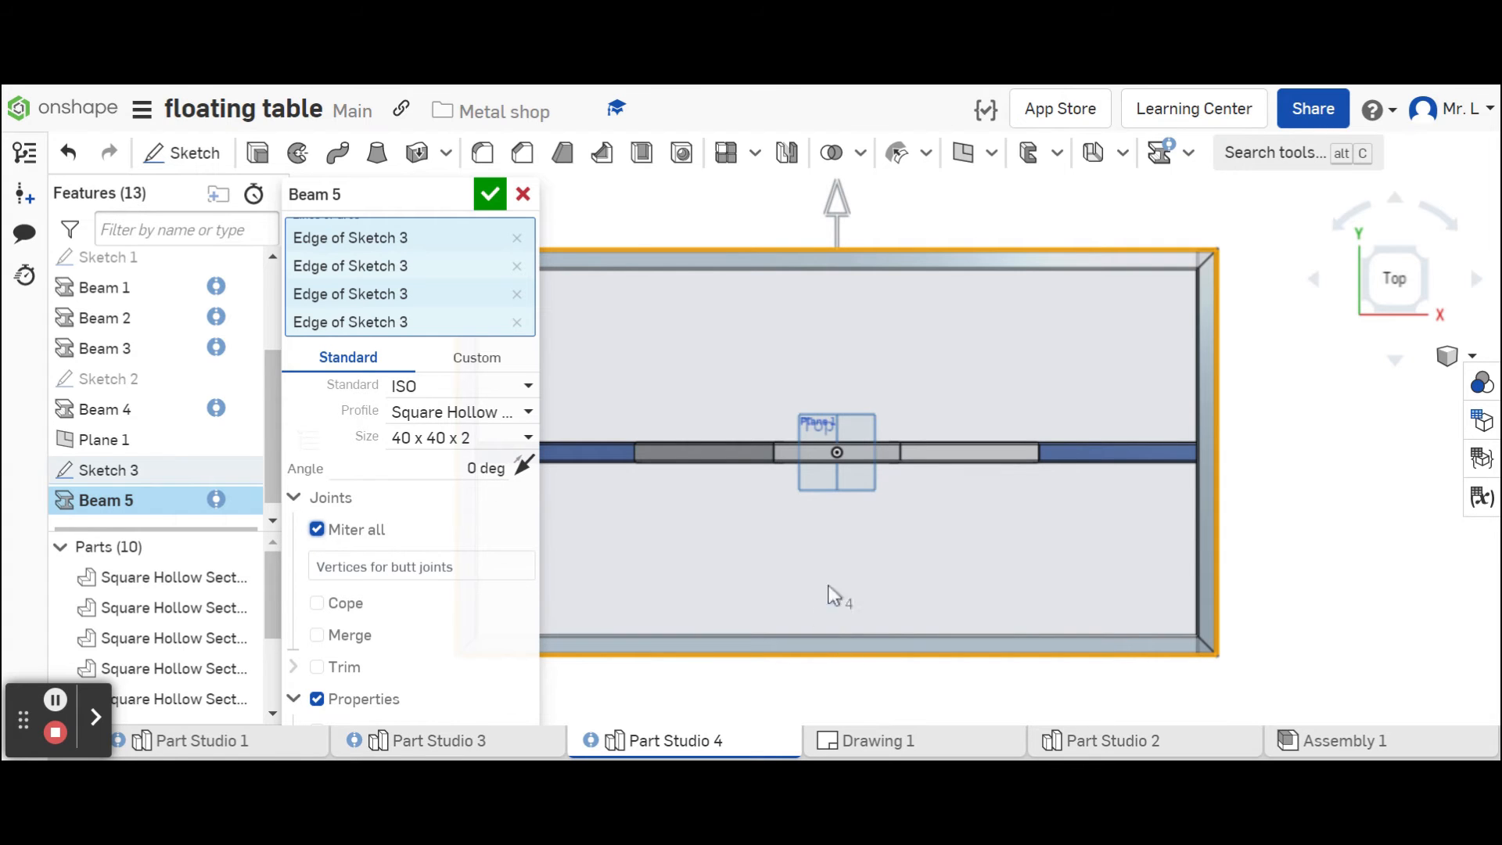
Finish the mitered tabletop beam and start a new sketch on the Right plane, viewed from the left side.
left_click(493, 200)
right_click_drag(1299, 468, 1321, 390)
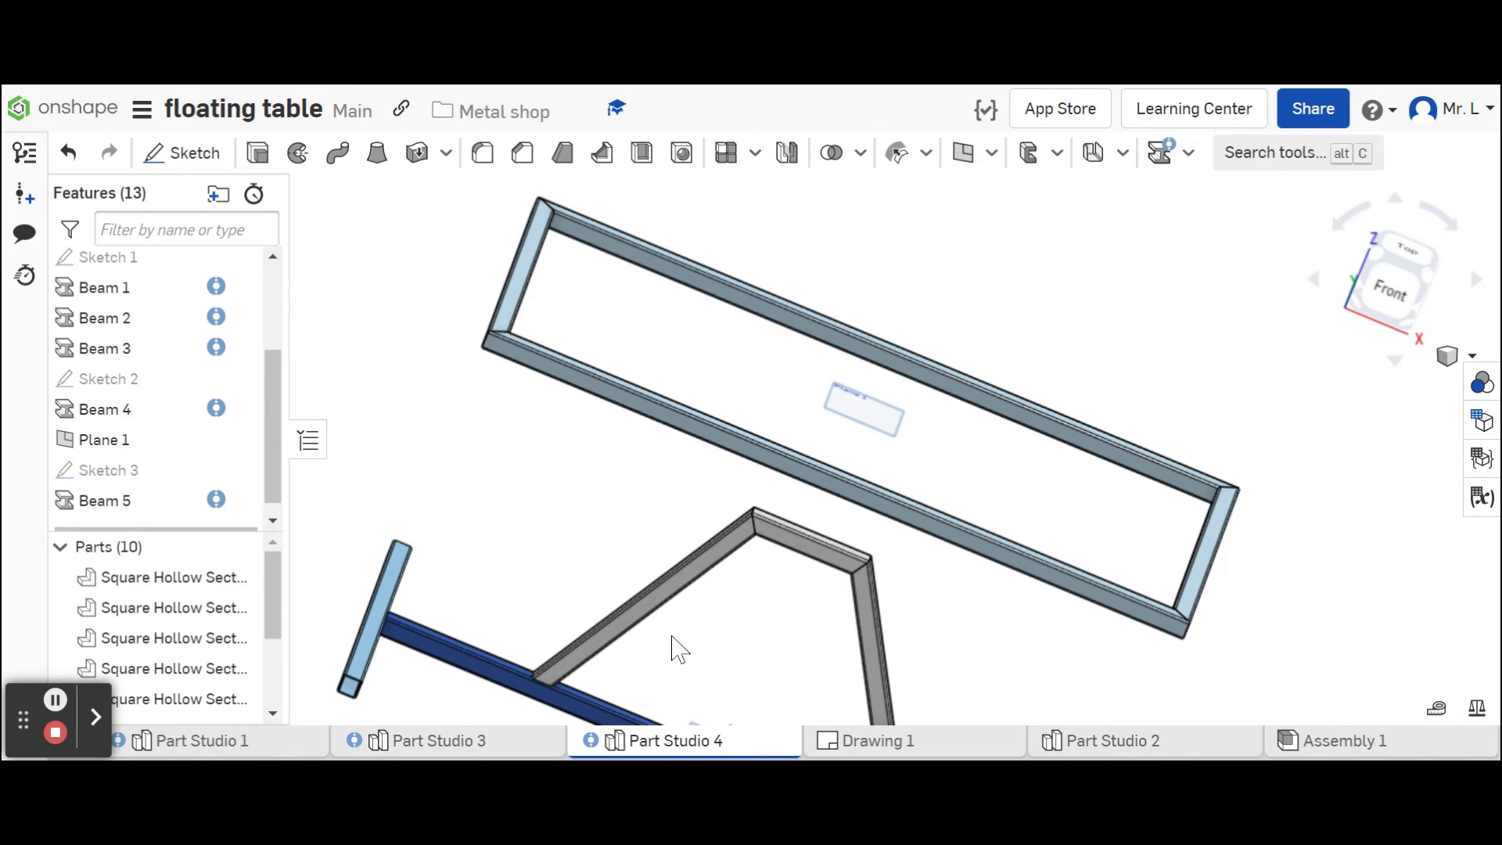
left_click(1365, 310)
left_click(1365, 310)
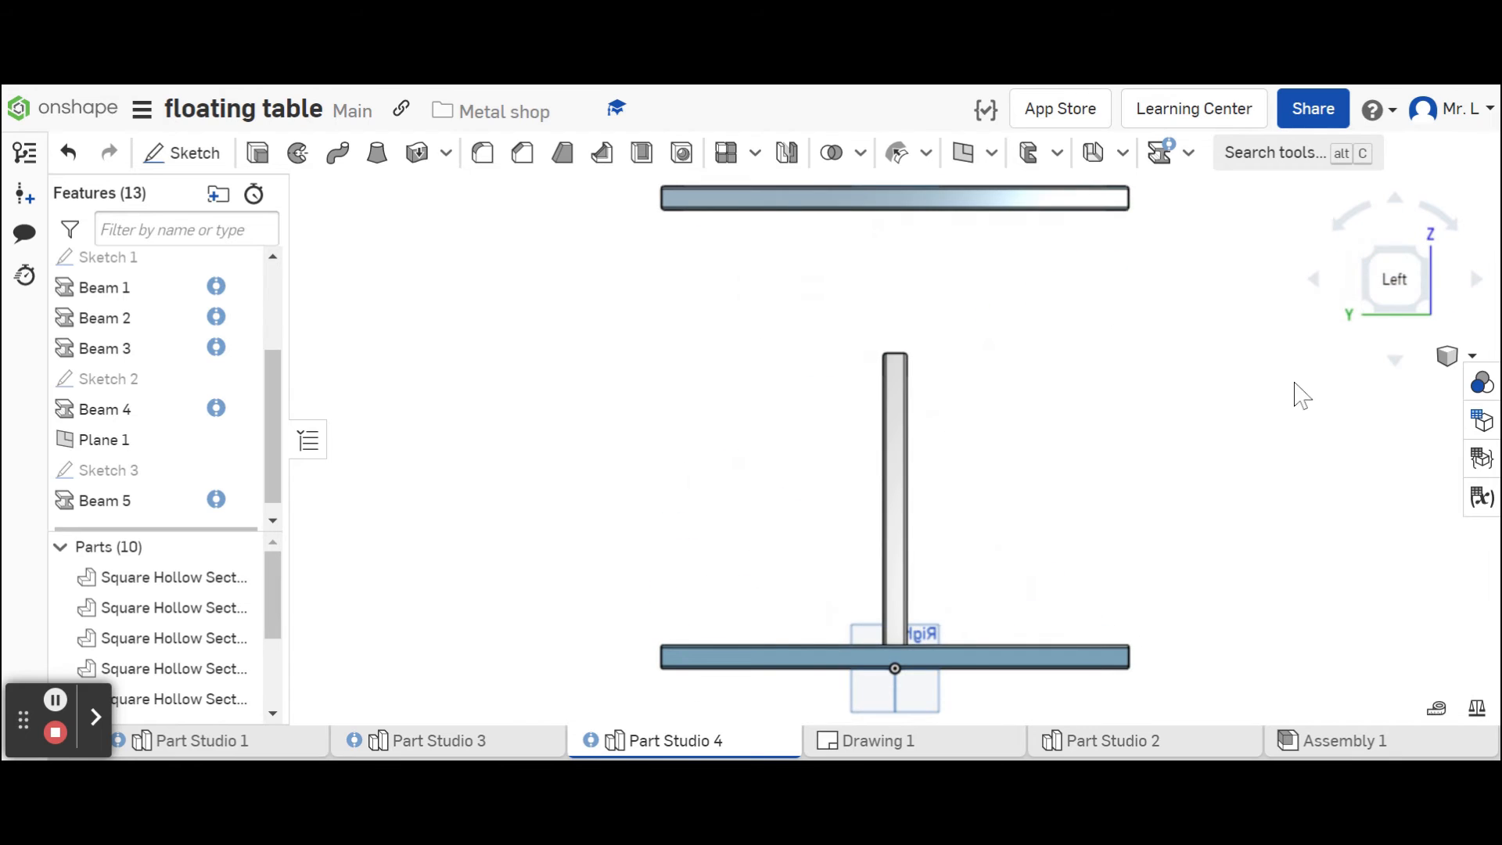
left_click(185, 153)
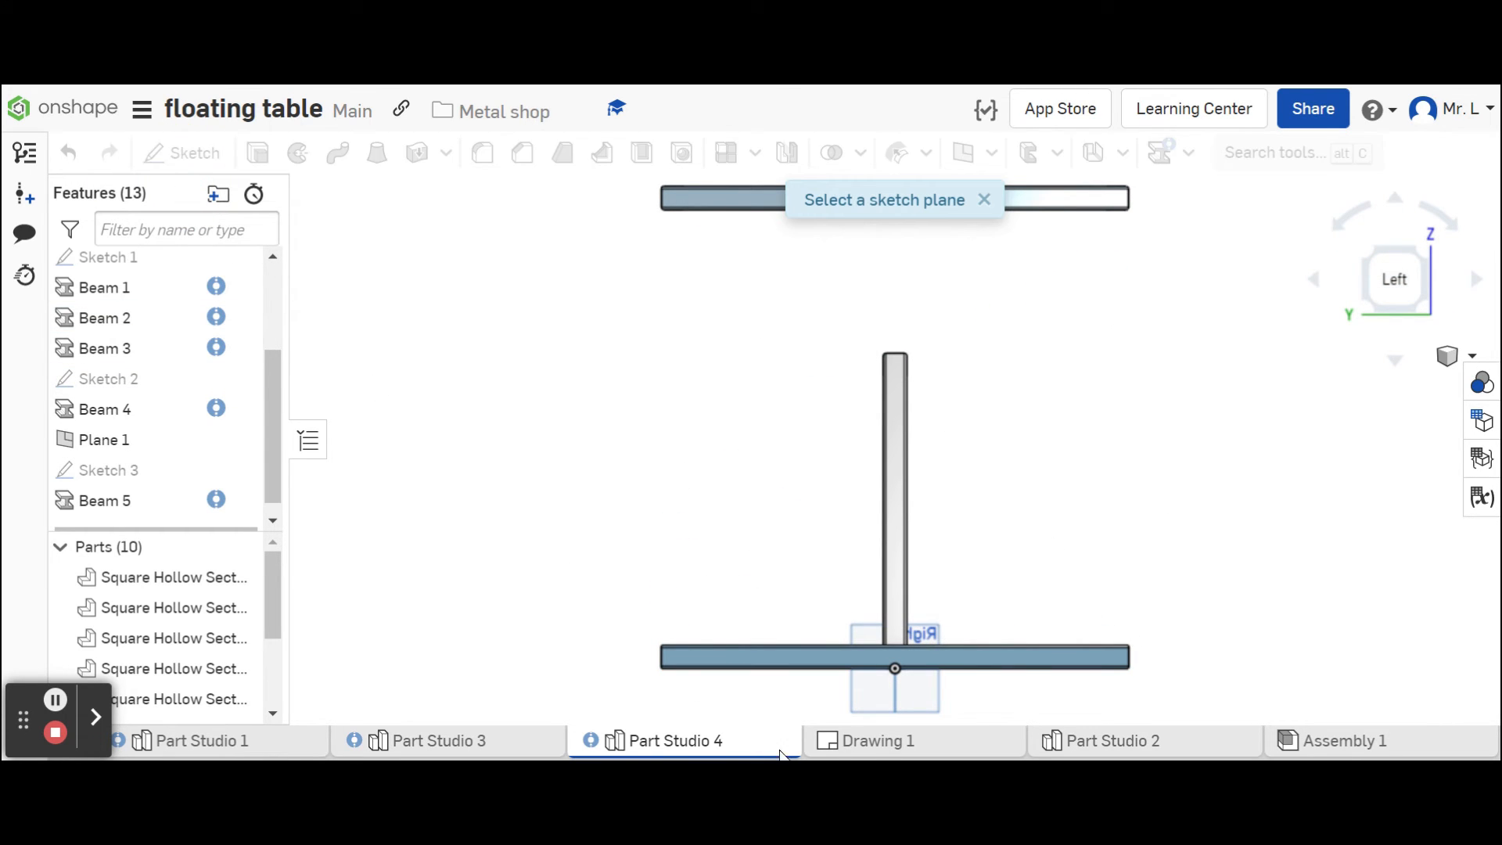
left_click(920, 701)
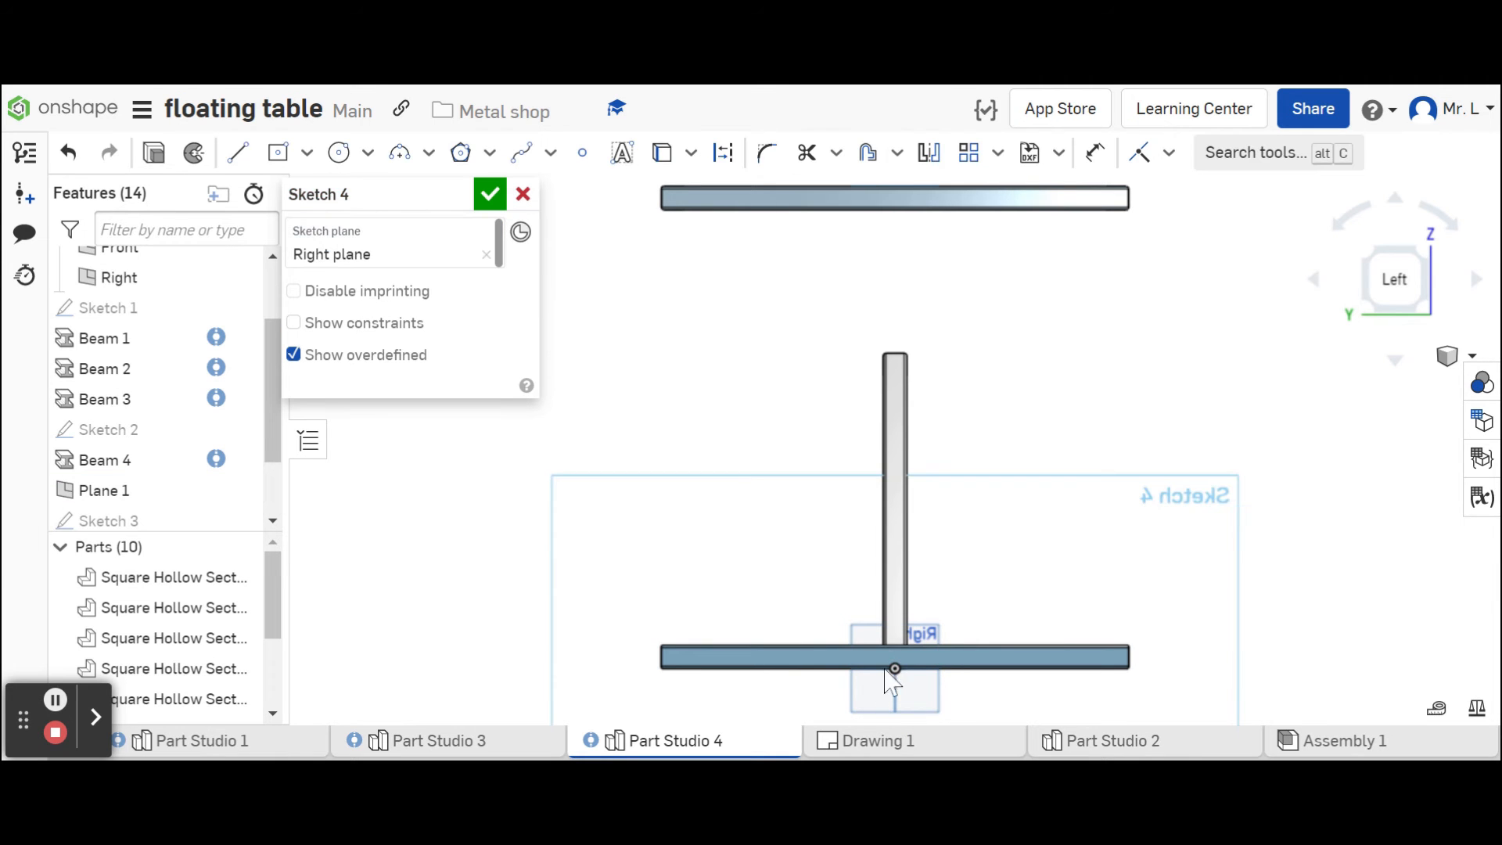
Sketch an open-topped trapezoid below the tabletop with three connected lines: a horizontal base about 15 in long and two outward-sloping sides about 16 in long.
left_click(237, 153)
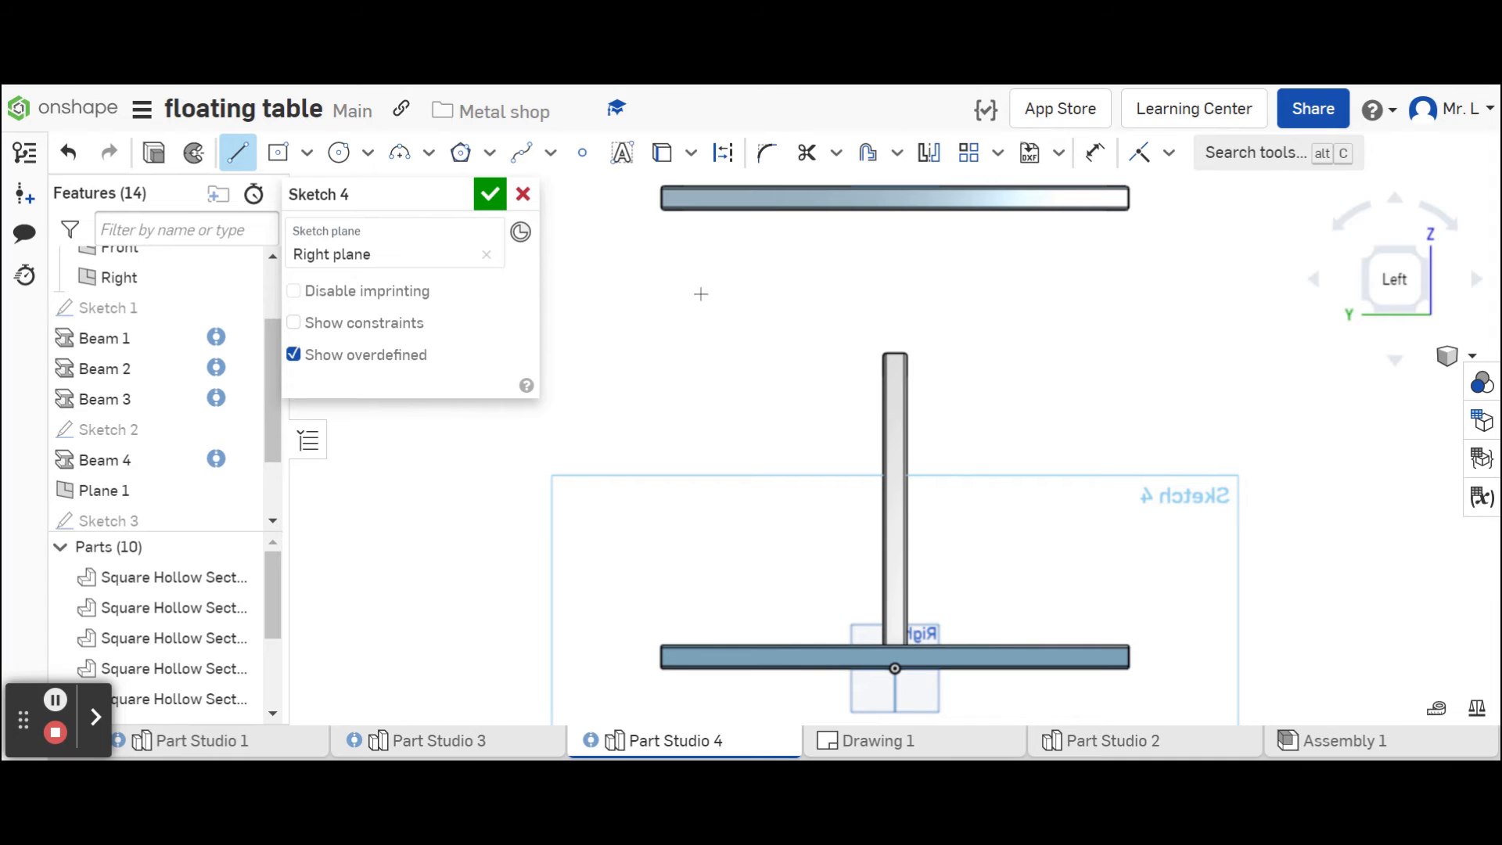
left_click(700, 233)
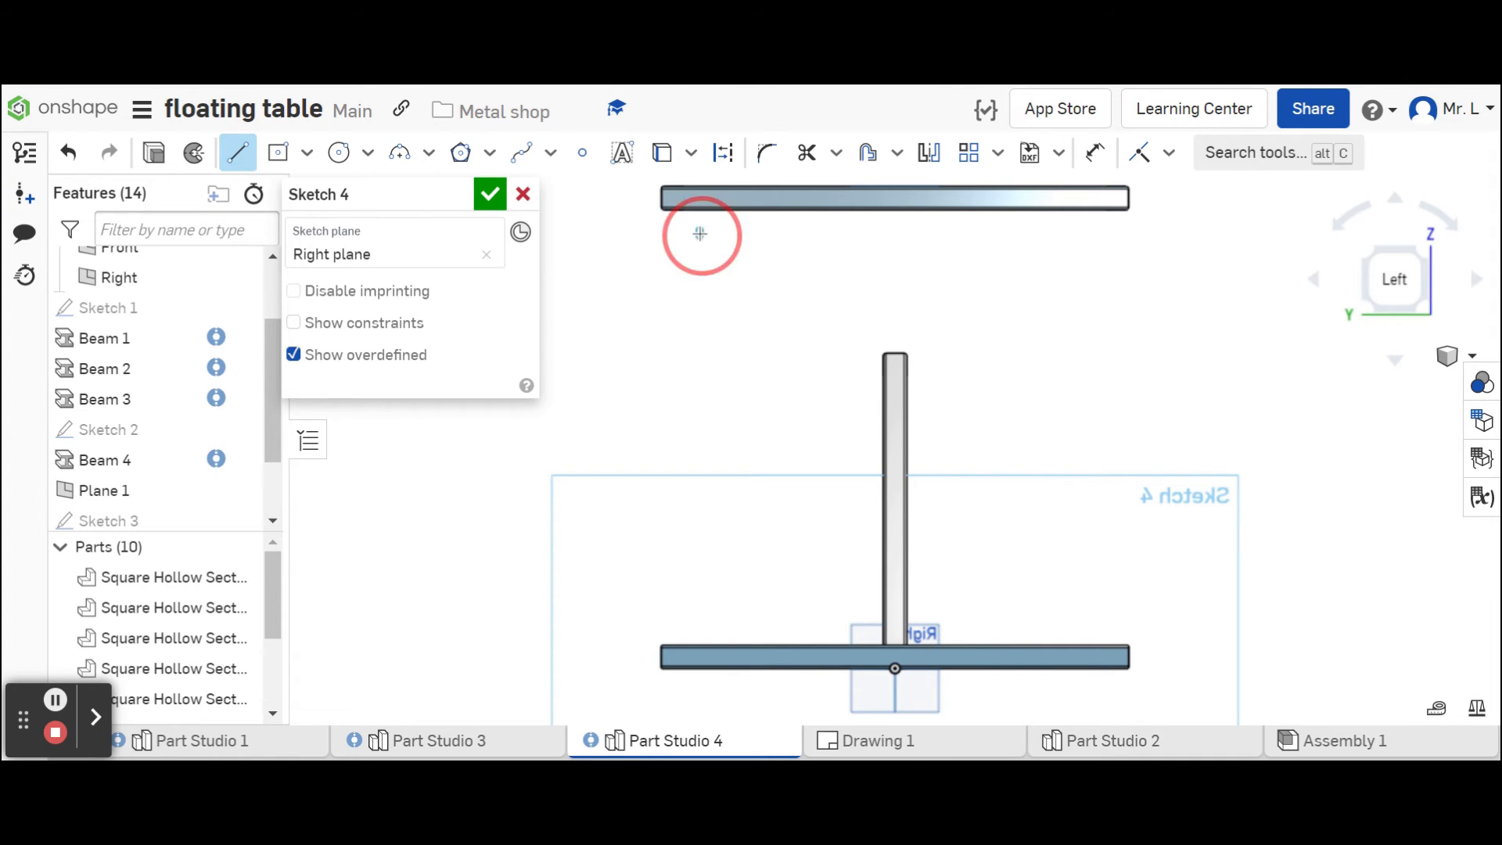
left_click(794, 446)
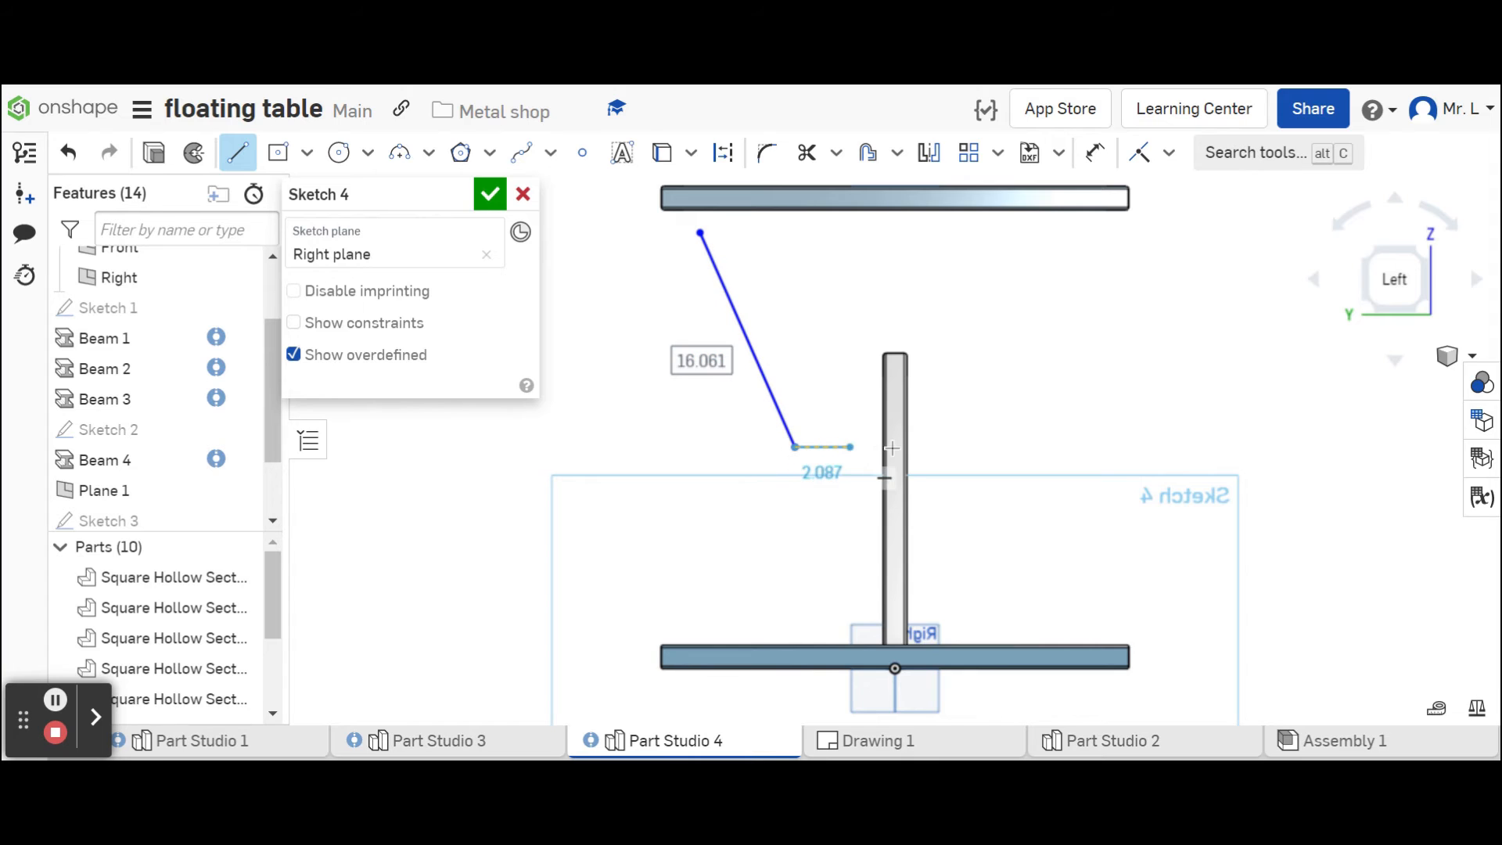
left_click(1013, 449)
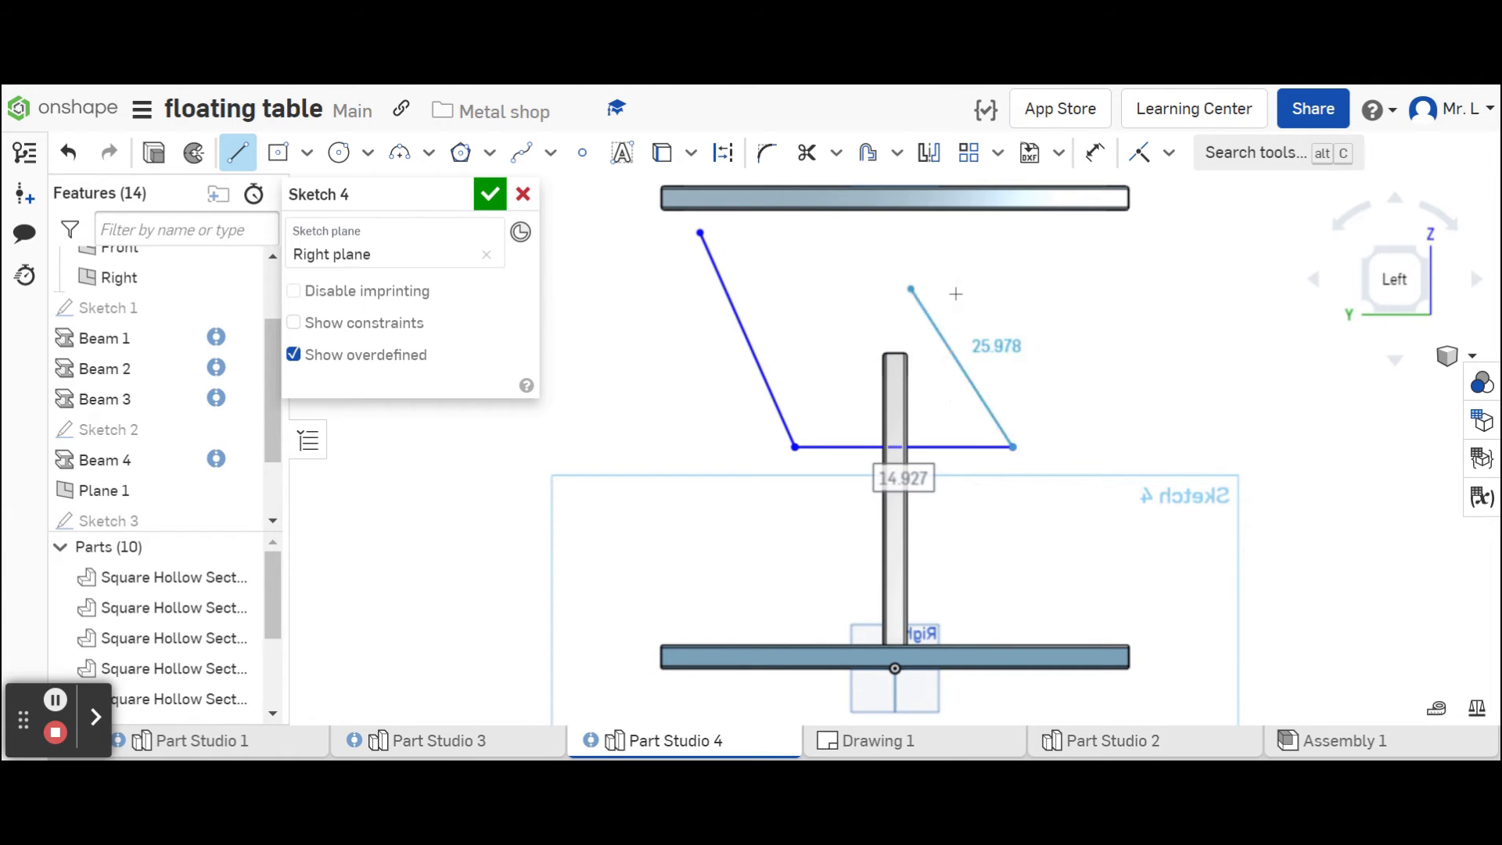
left_click(1086, 233)
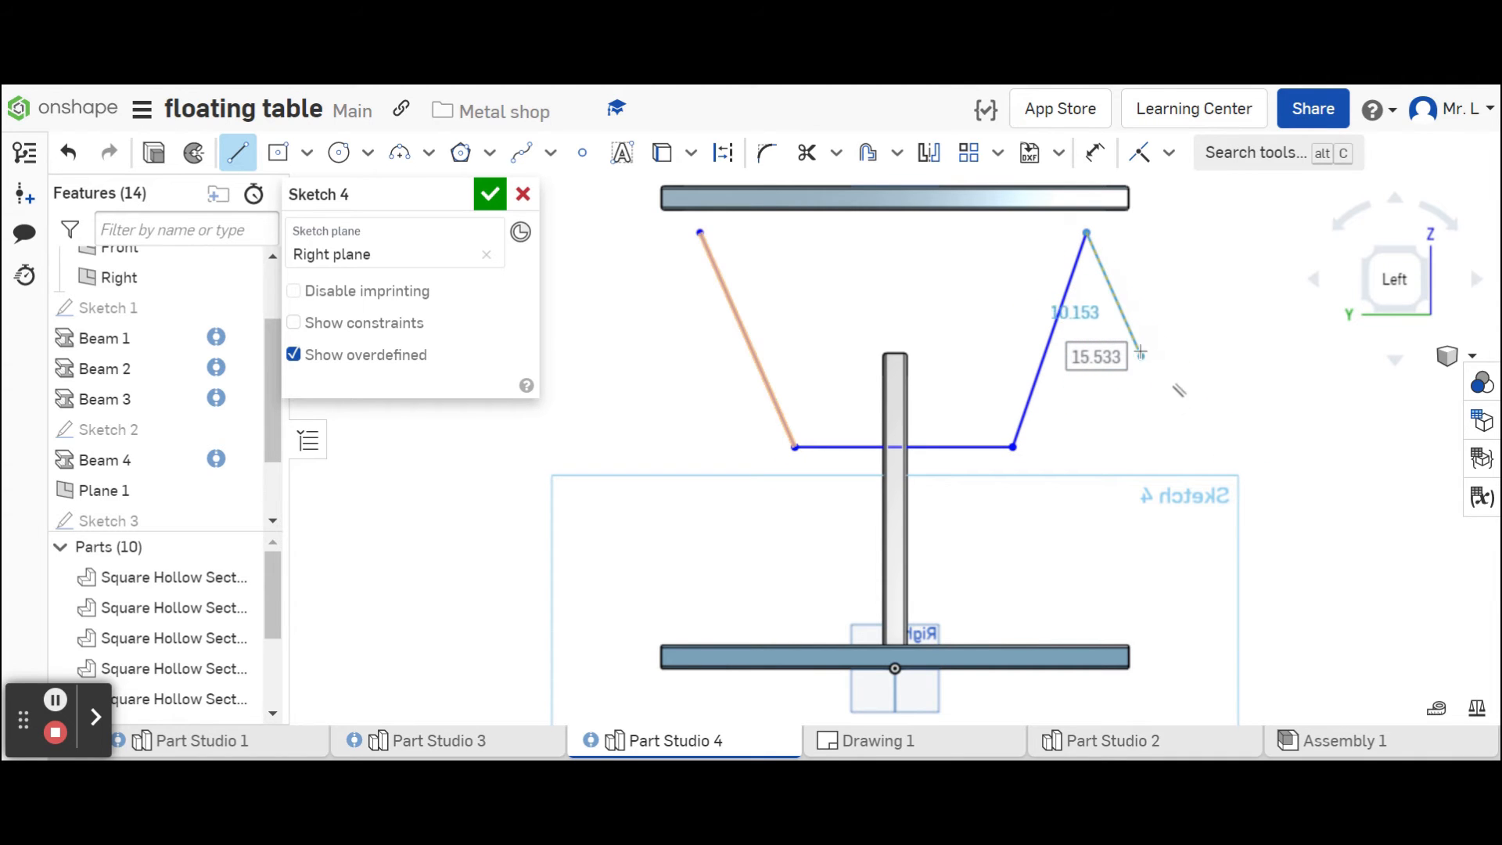
right_click(1131, 327)
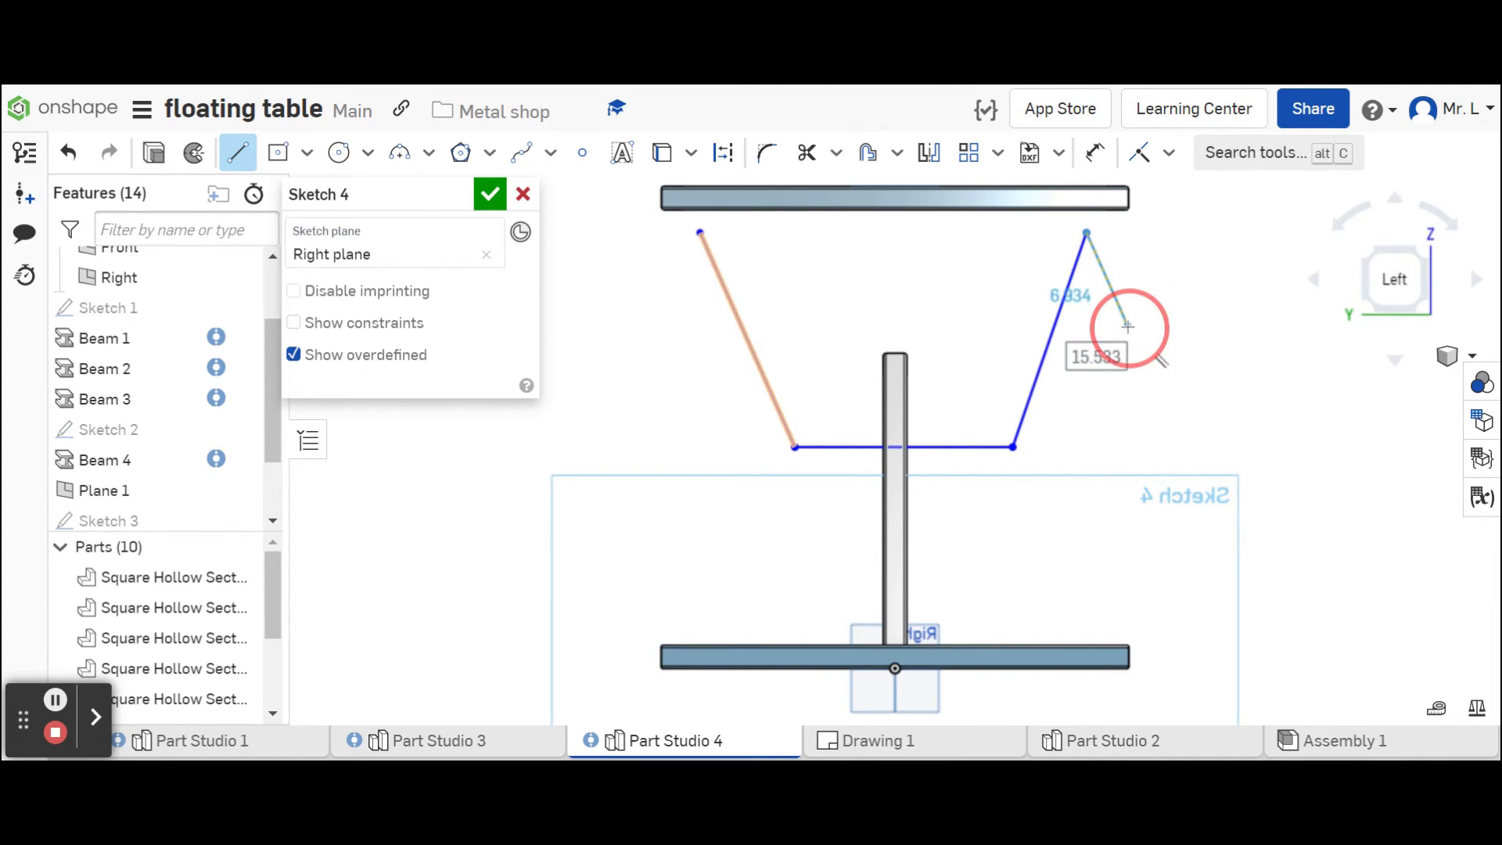
left_click(1152, 345)
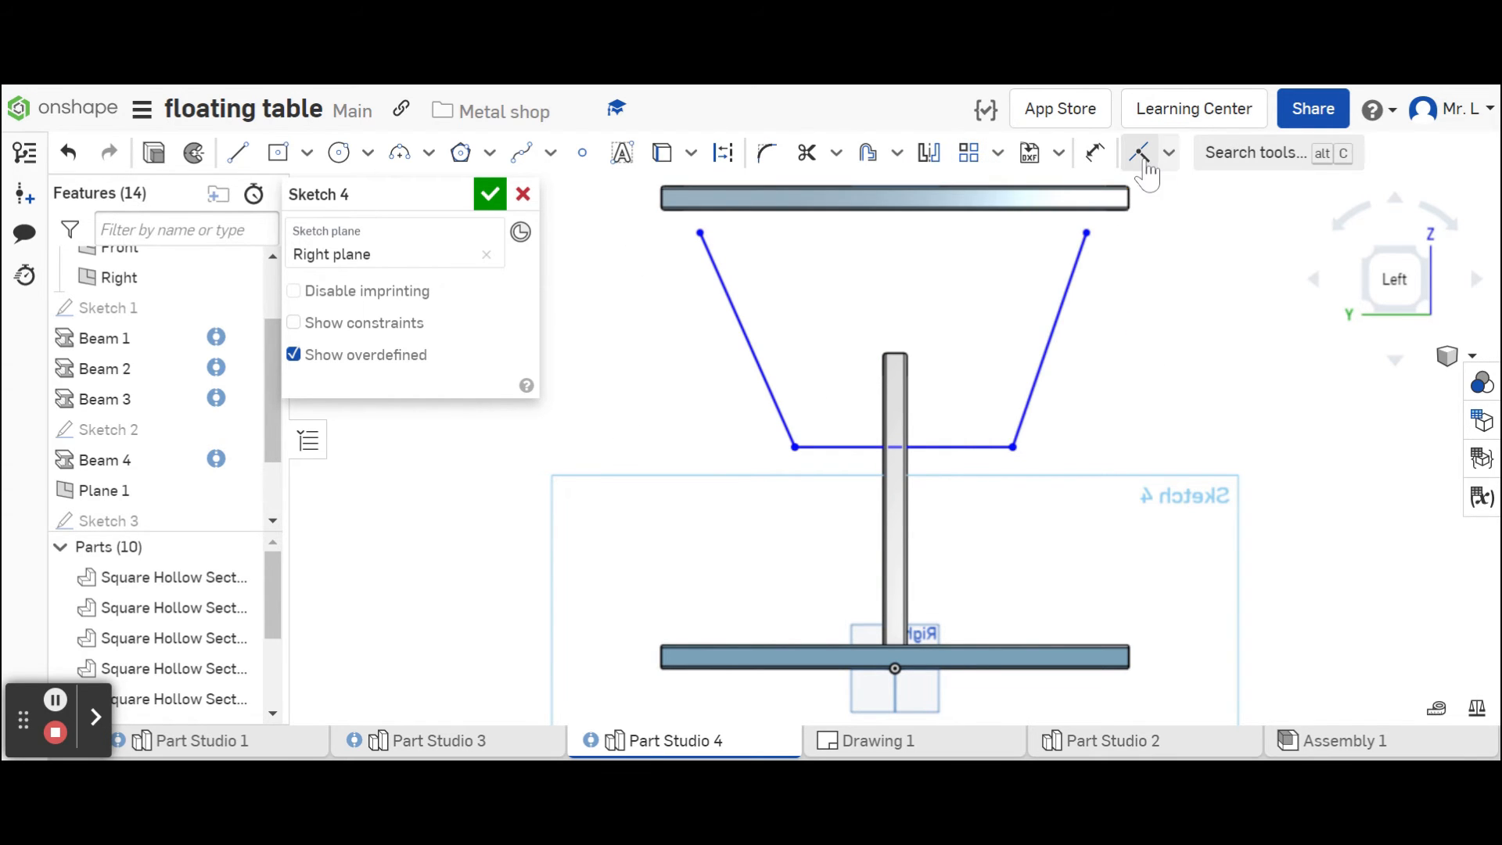
Dimension the trapezoid's horizontal base line to 10 in.
left_click(1094, 152)
left_click(976, 447)
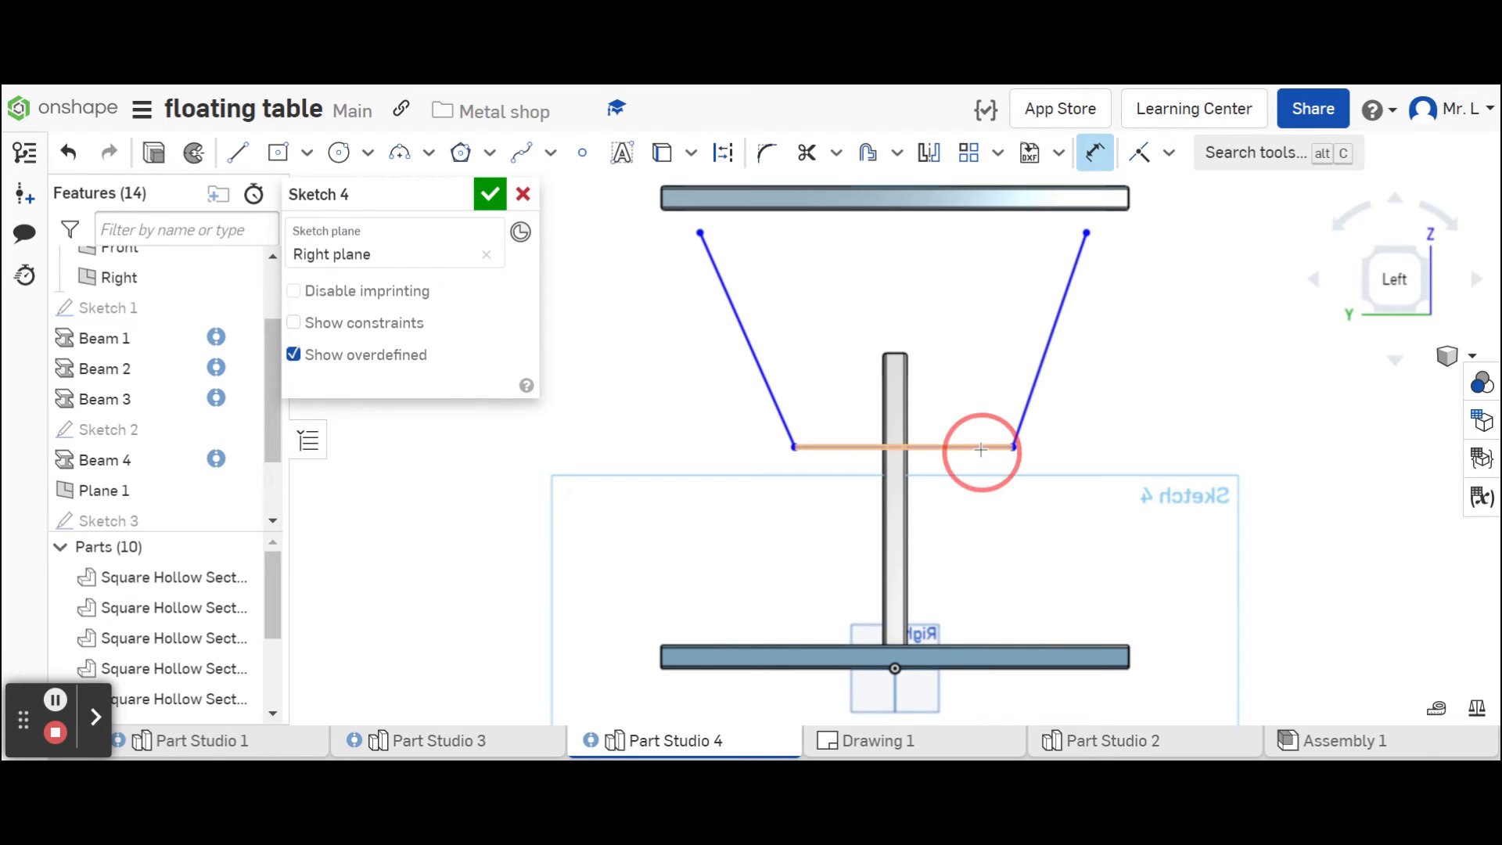
left_click(951, 311)
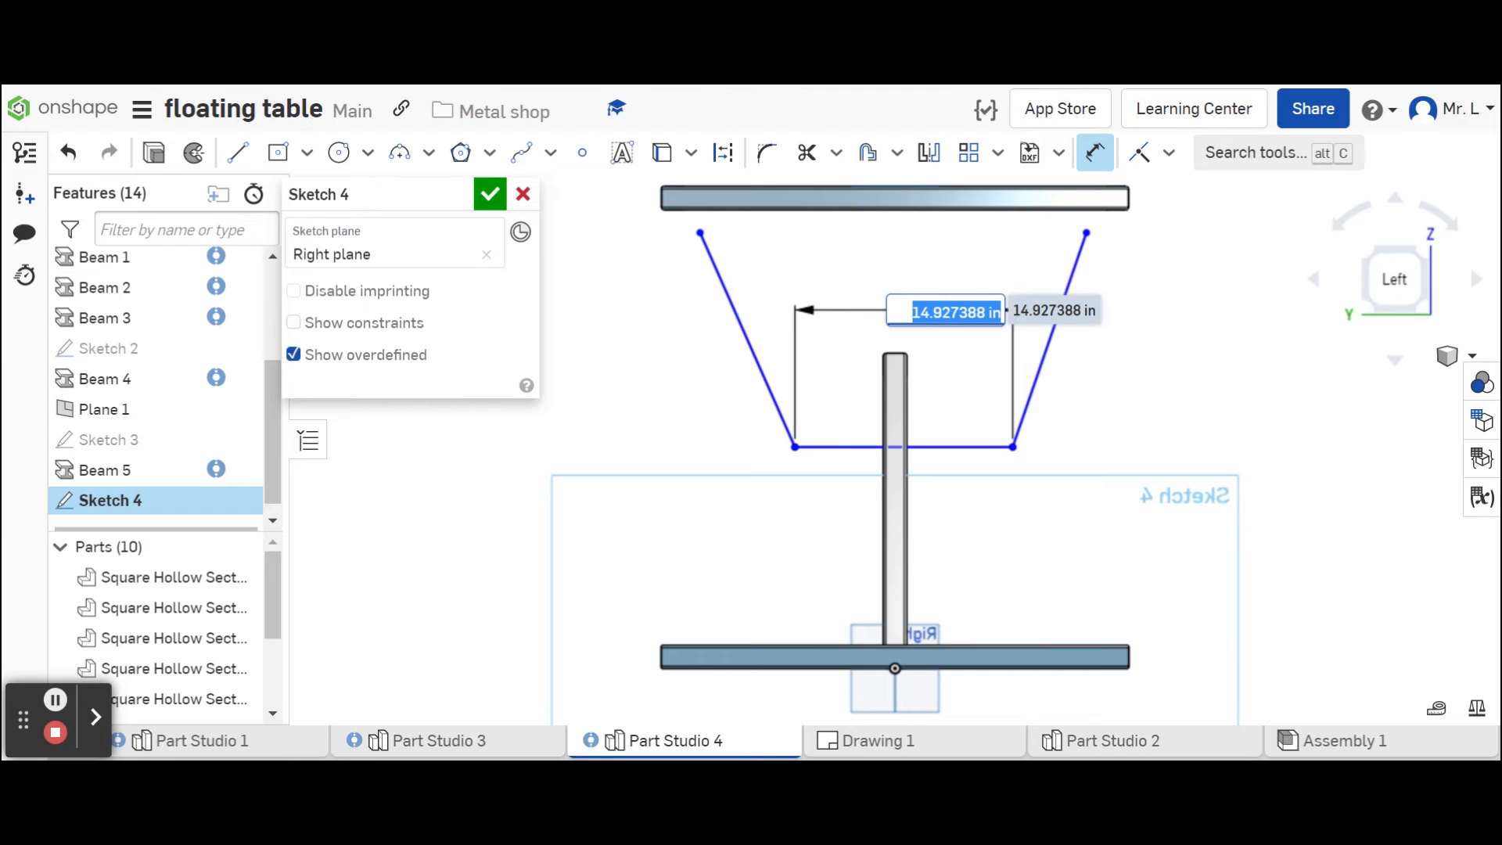
type("10")
key("Return")
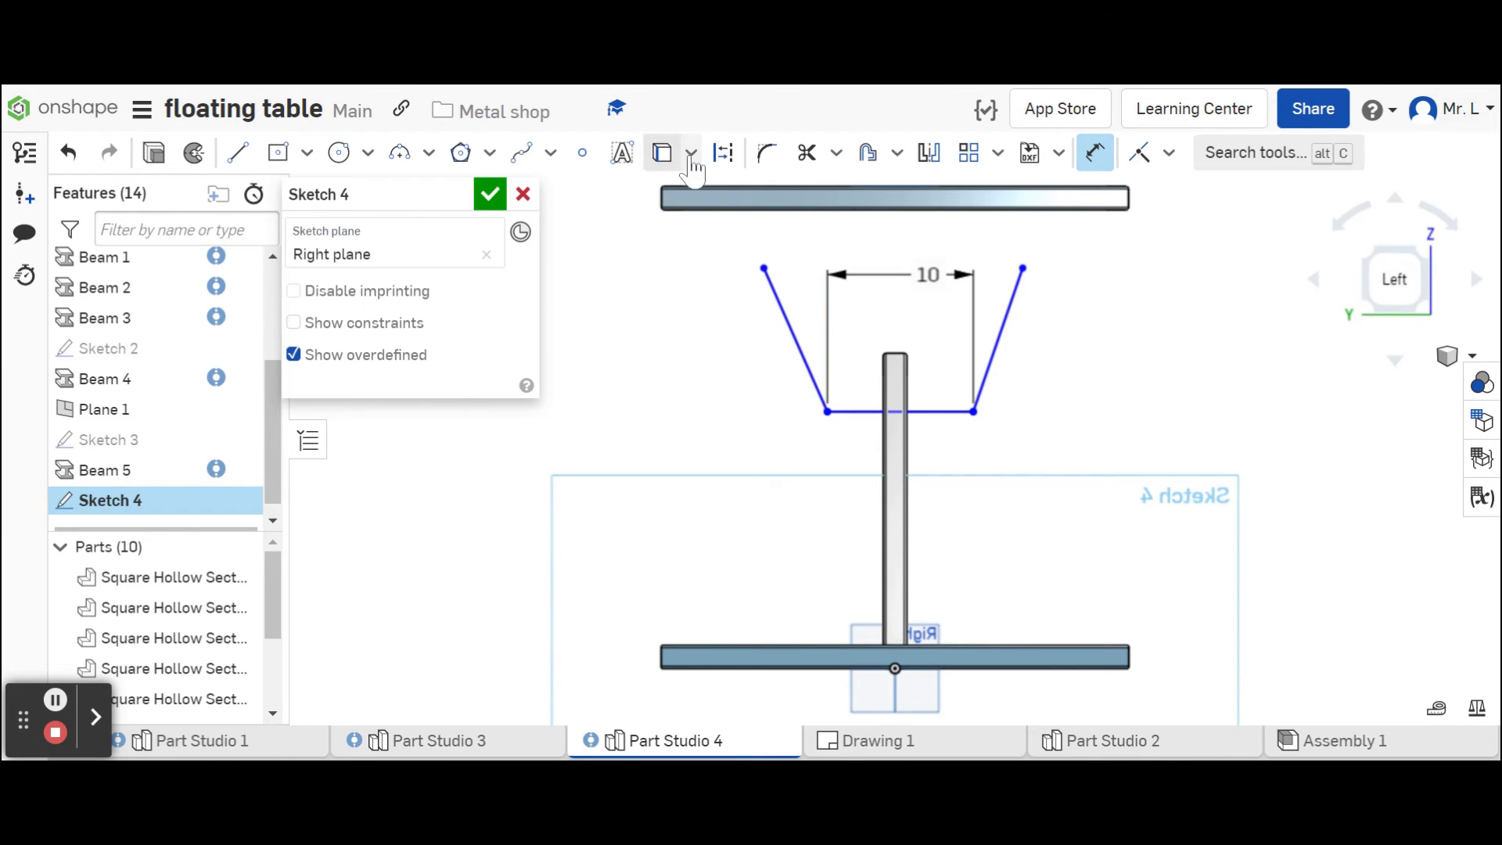
Dimension the distance between the two upper endpoints of the sloping lines to 32 in.
left_click(766, 269)
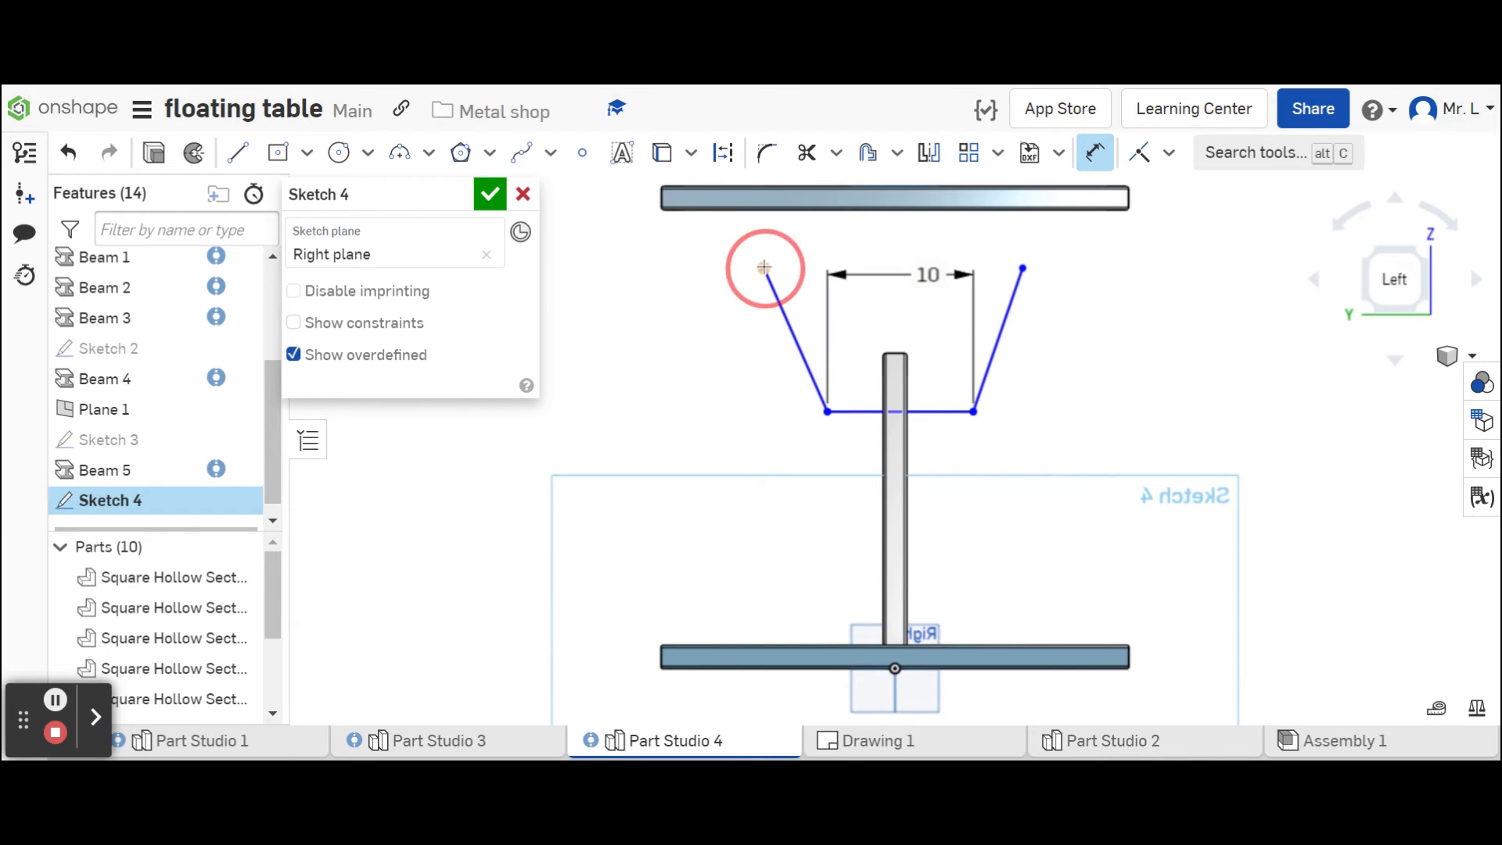
left_click(1021, 268)
left_click(1200, 276)
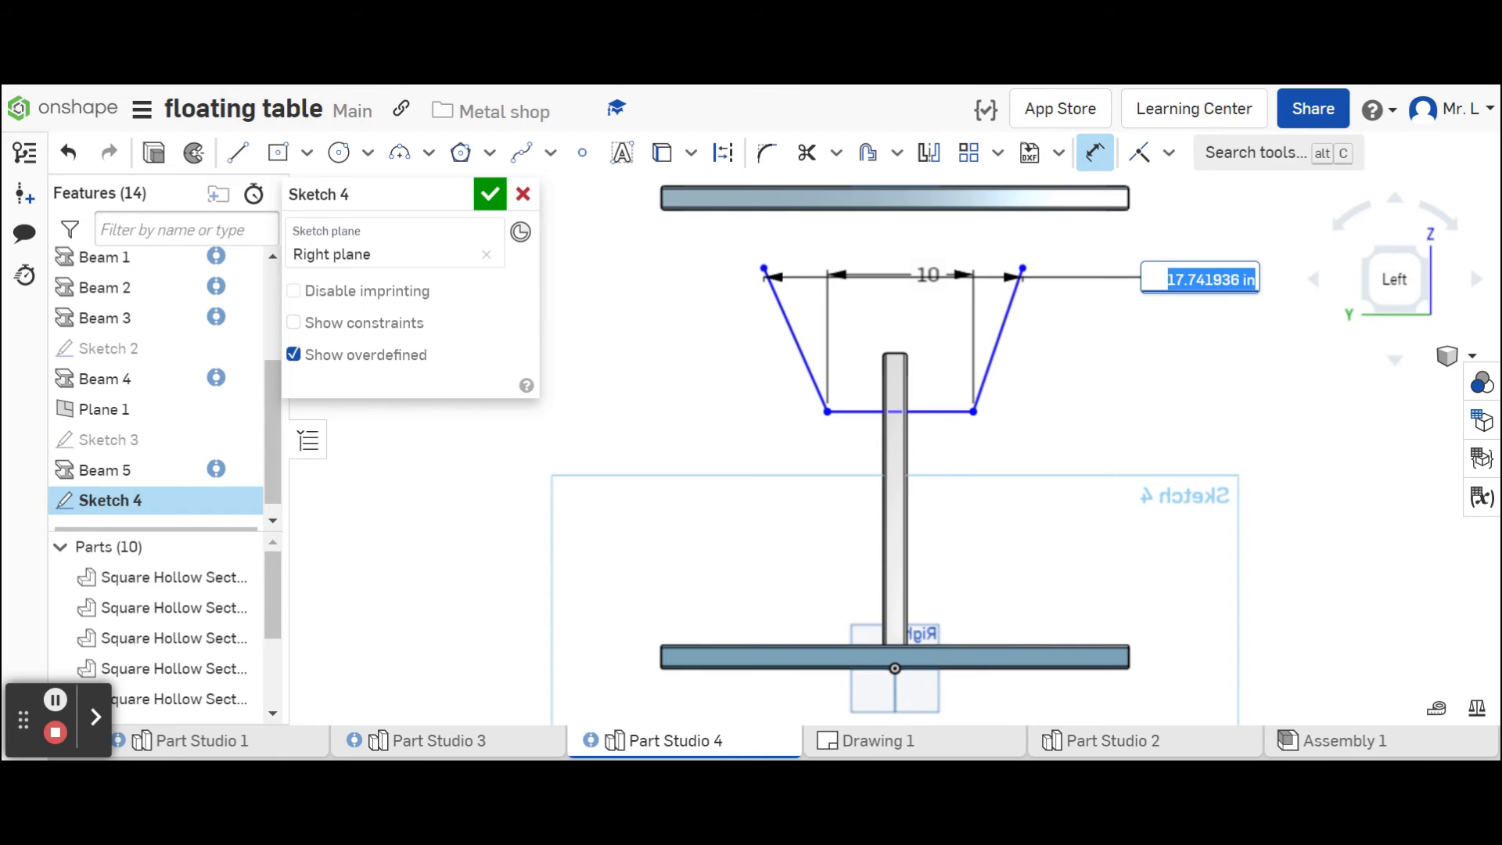
type("32")
key("Return")
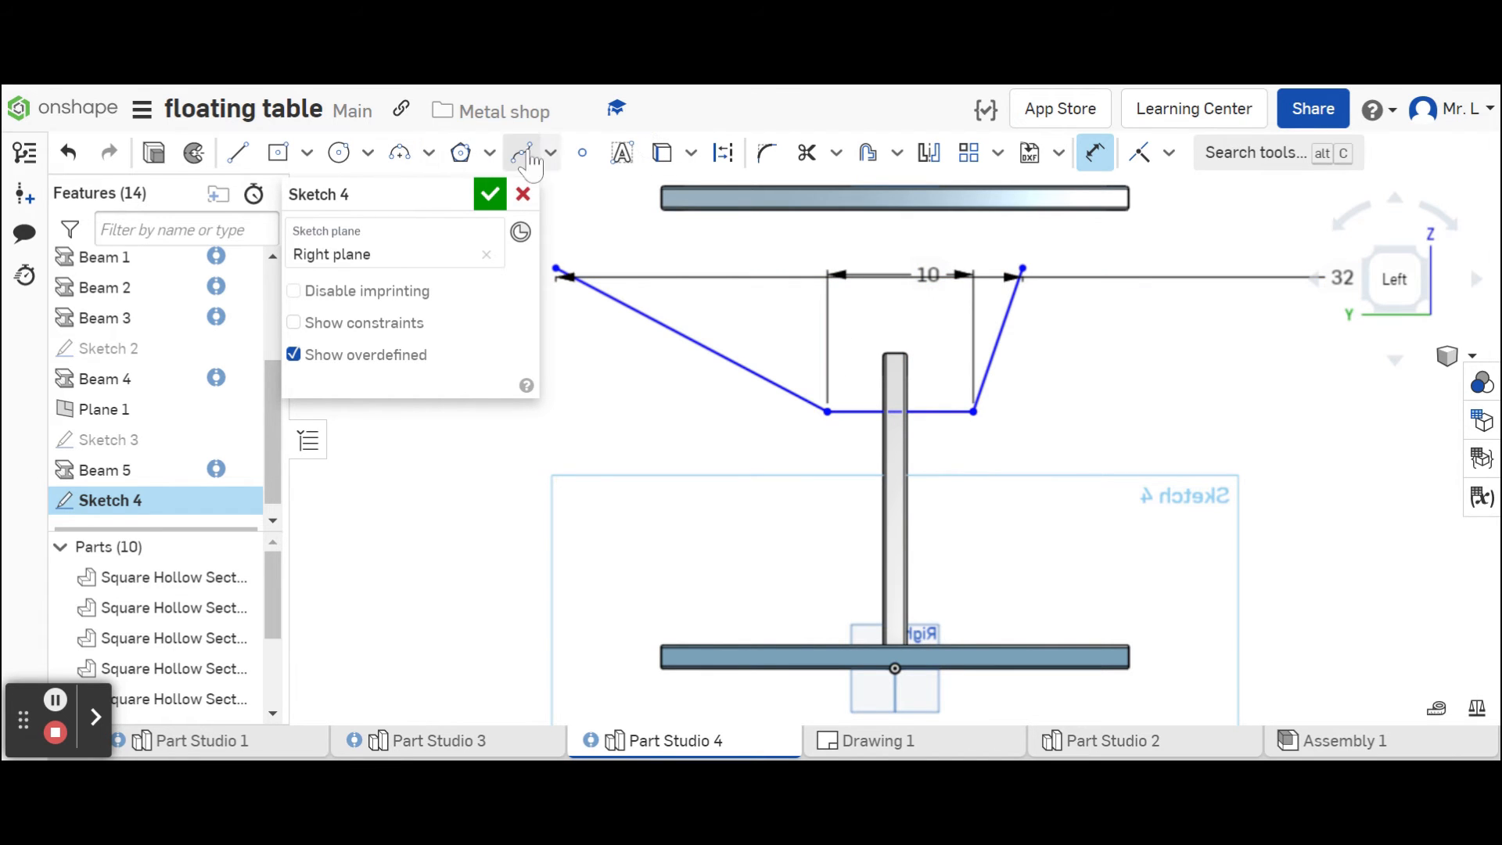
Place a construction point at the midpoint of the 10 in line and make it coincident with the Front plane.
left_click(584, 155)
left_click(723, 153)
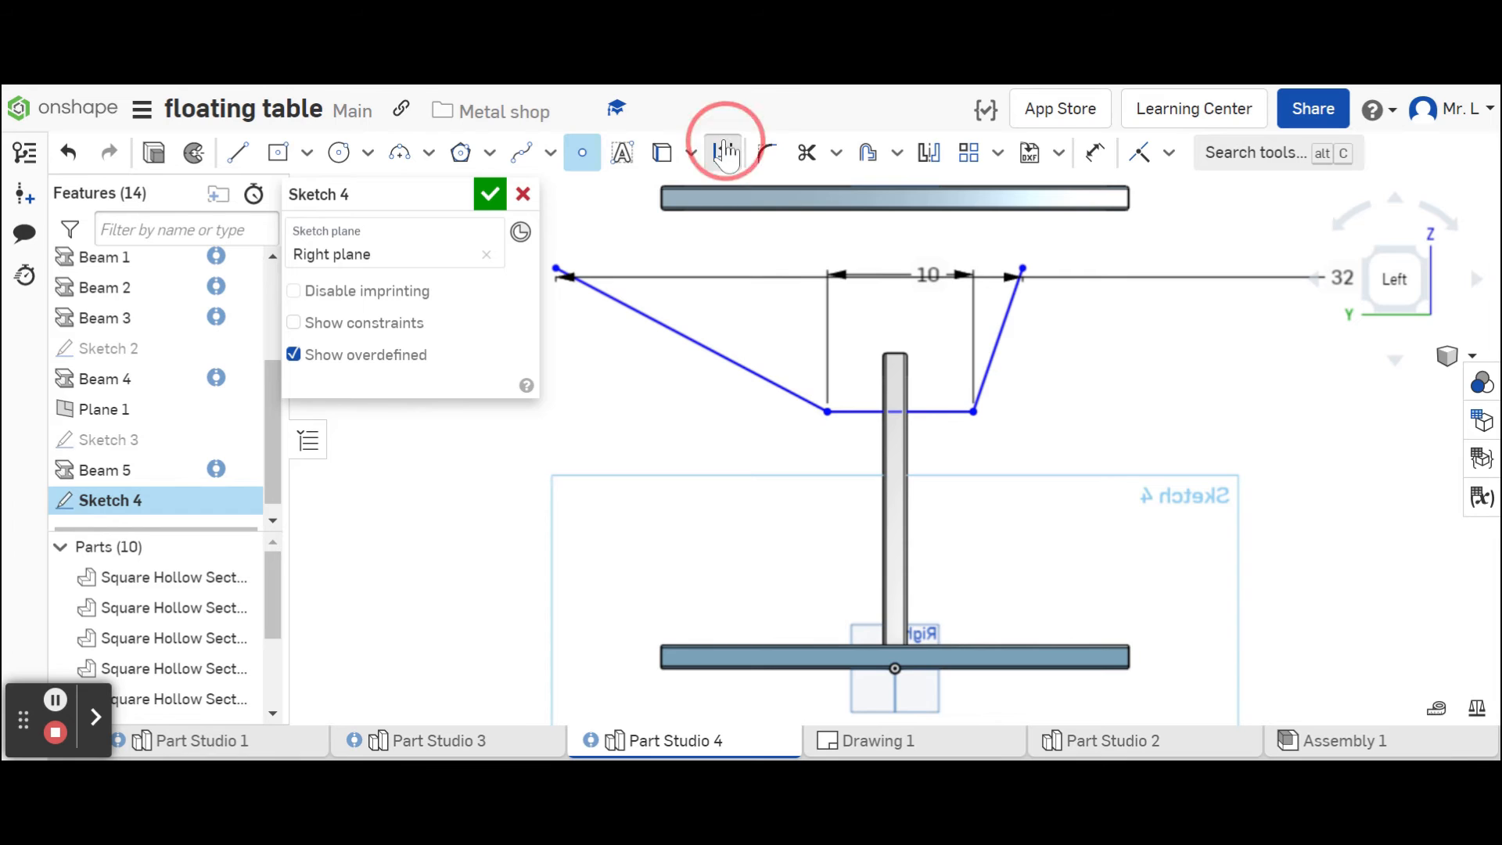
scroll(911, 422, "up", 6)
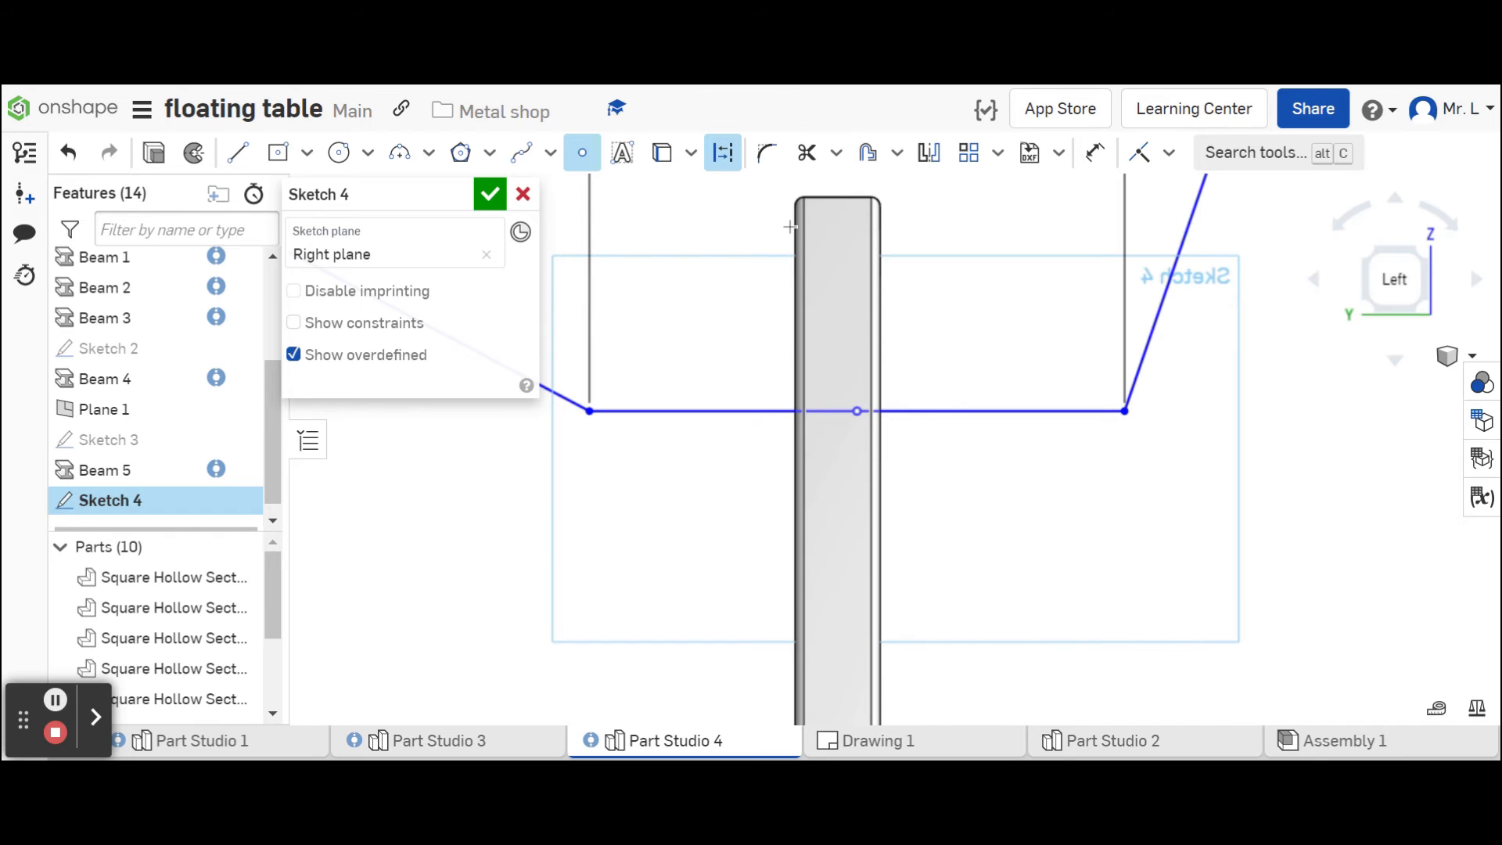
scroll(907, 281, "down", 8)
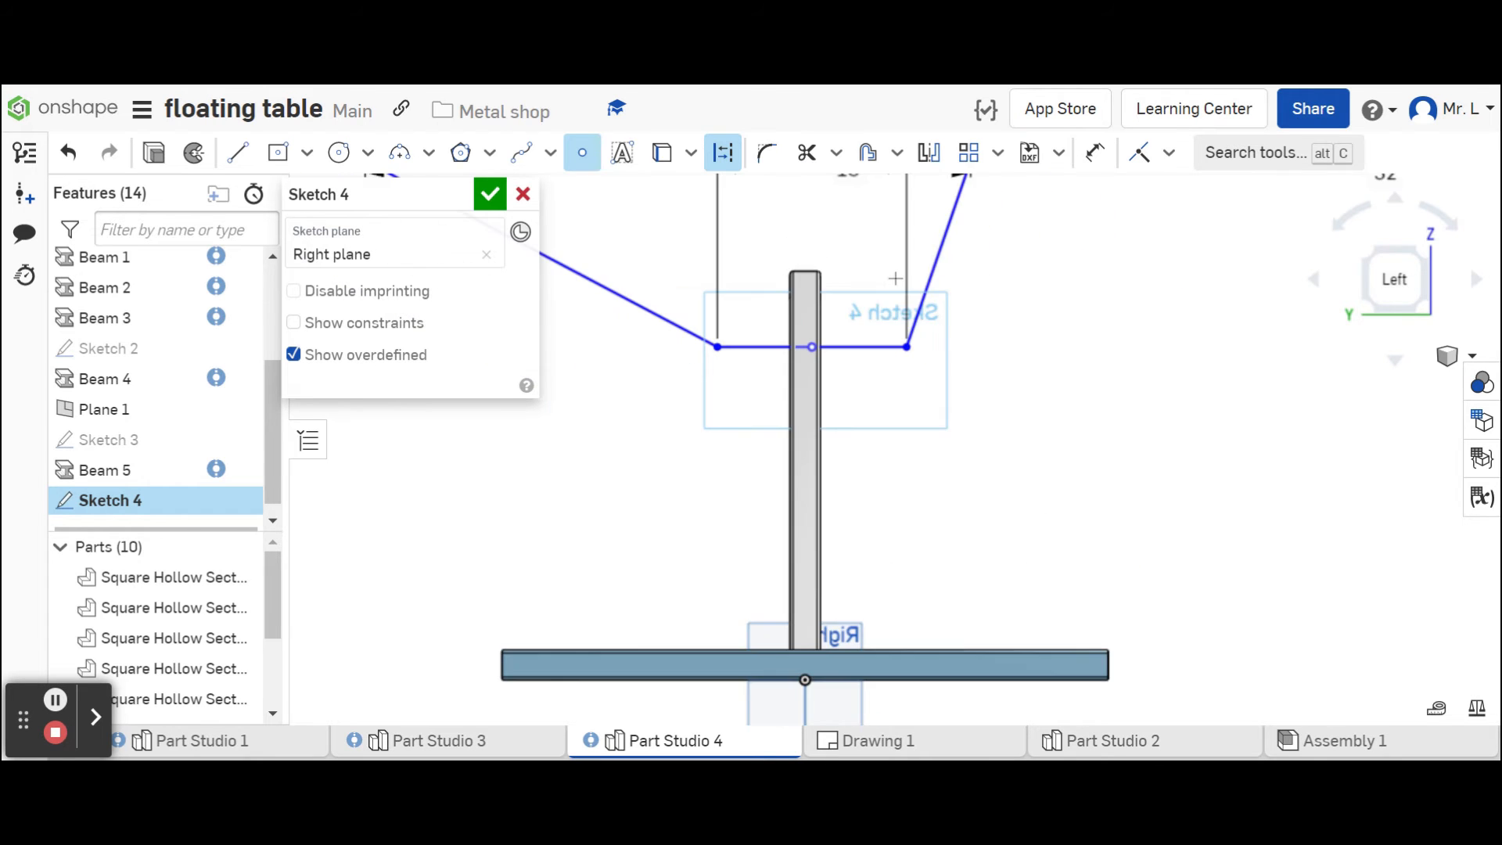
left_click(1140, 160)
left_click(901, 309)
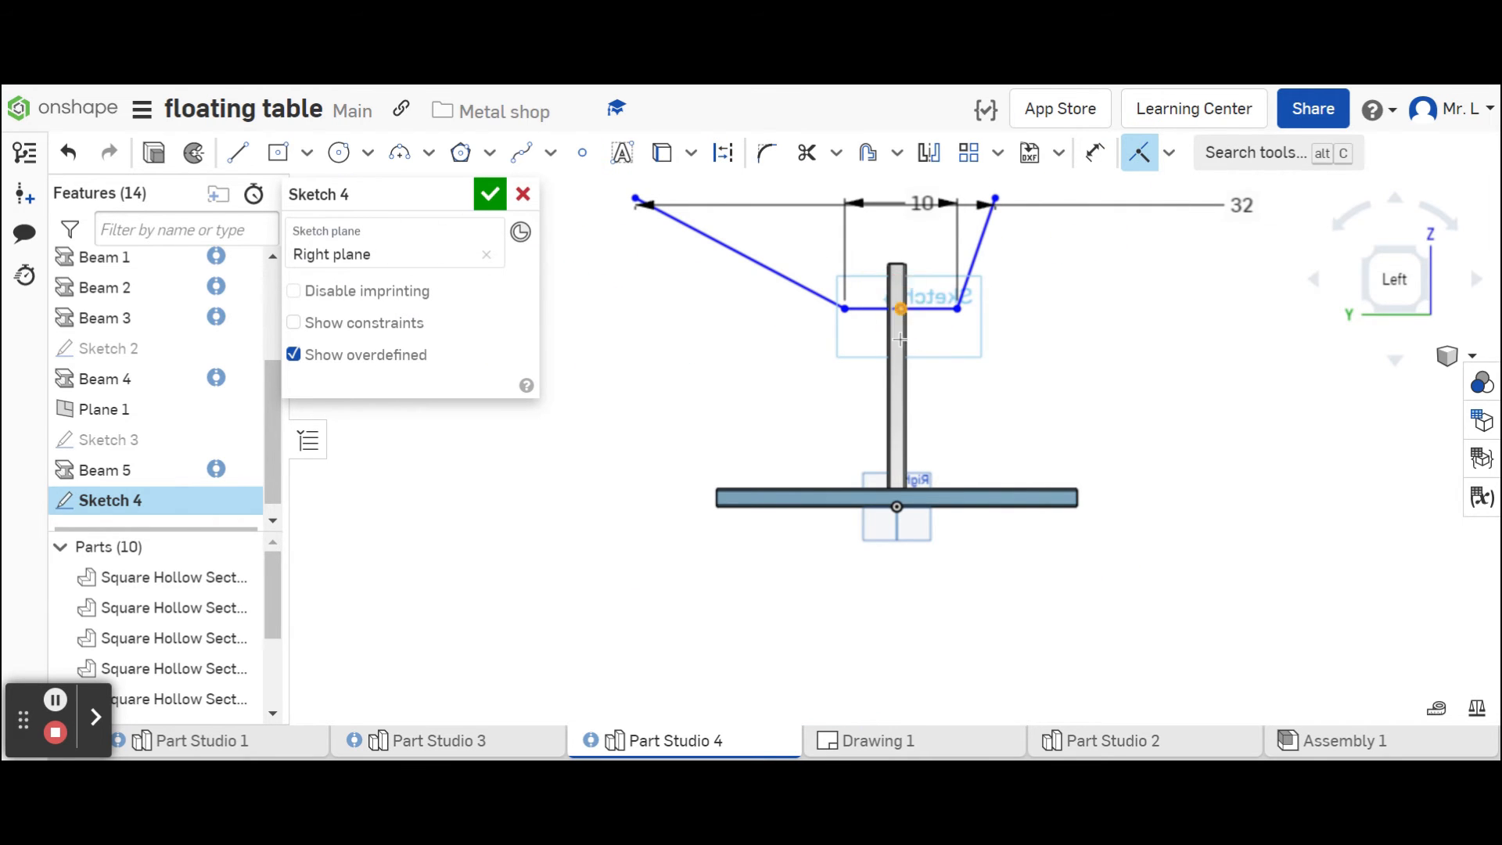
left_click(898, 531)
key("v")
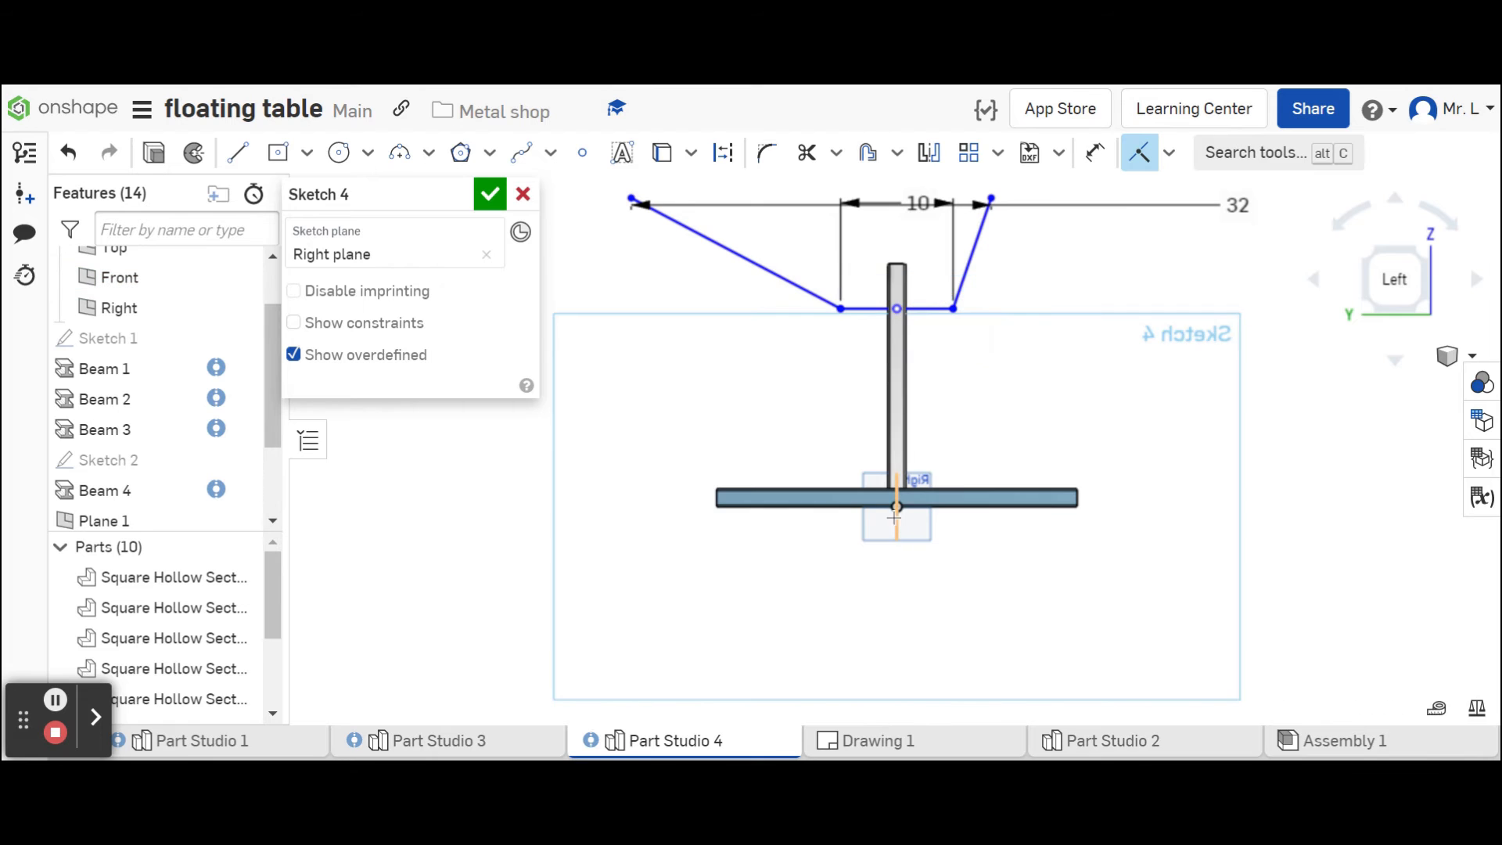
Make the upper endpoint of the right sloping line coincident with the tabletop beam's bottom edge and its outer end edge.
scroll(887, 353, "down", 4)
scroll(907, 264, "up", 4)
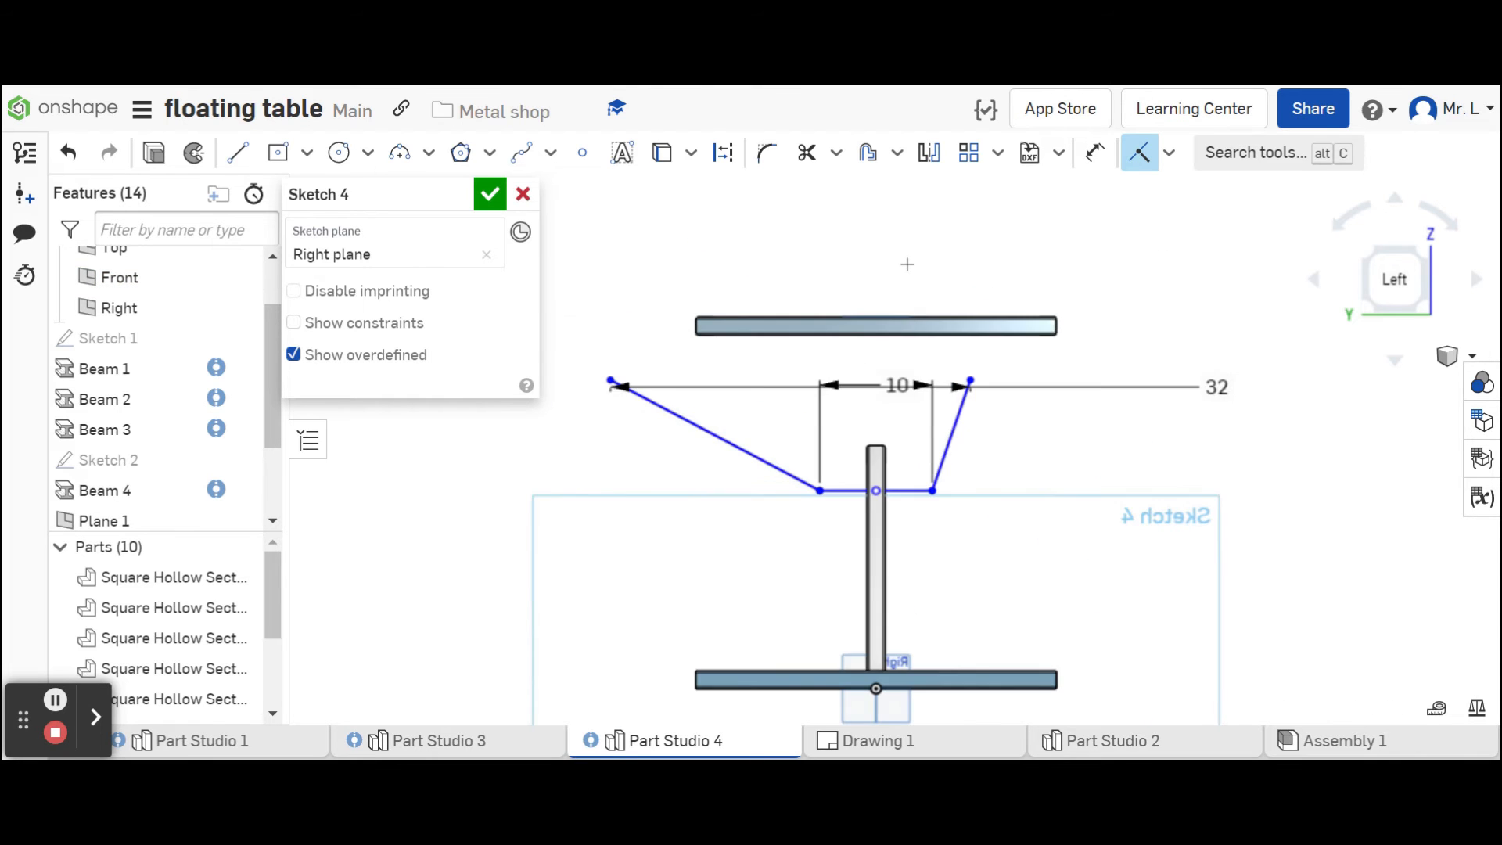
scroll(910, 274, "up", 2)
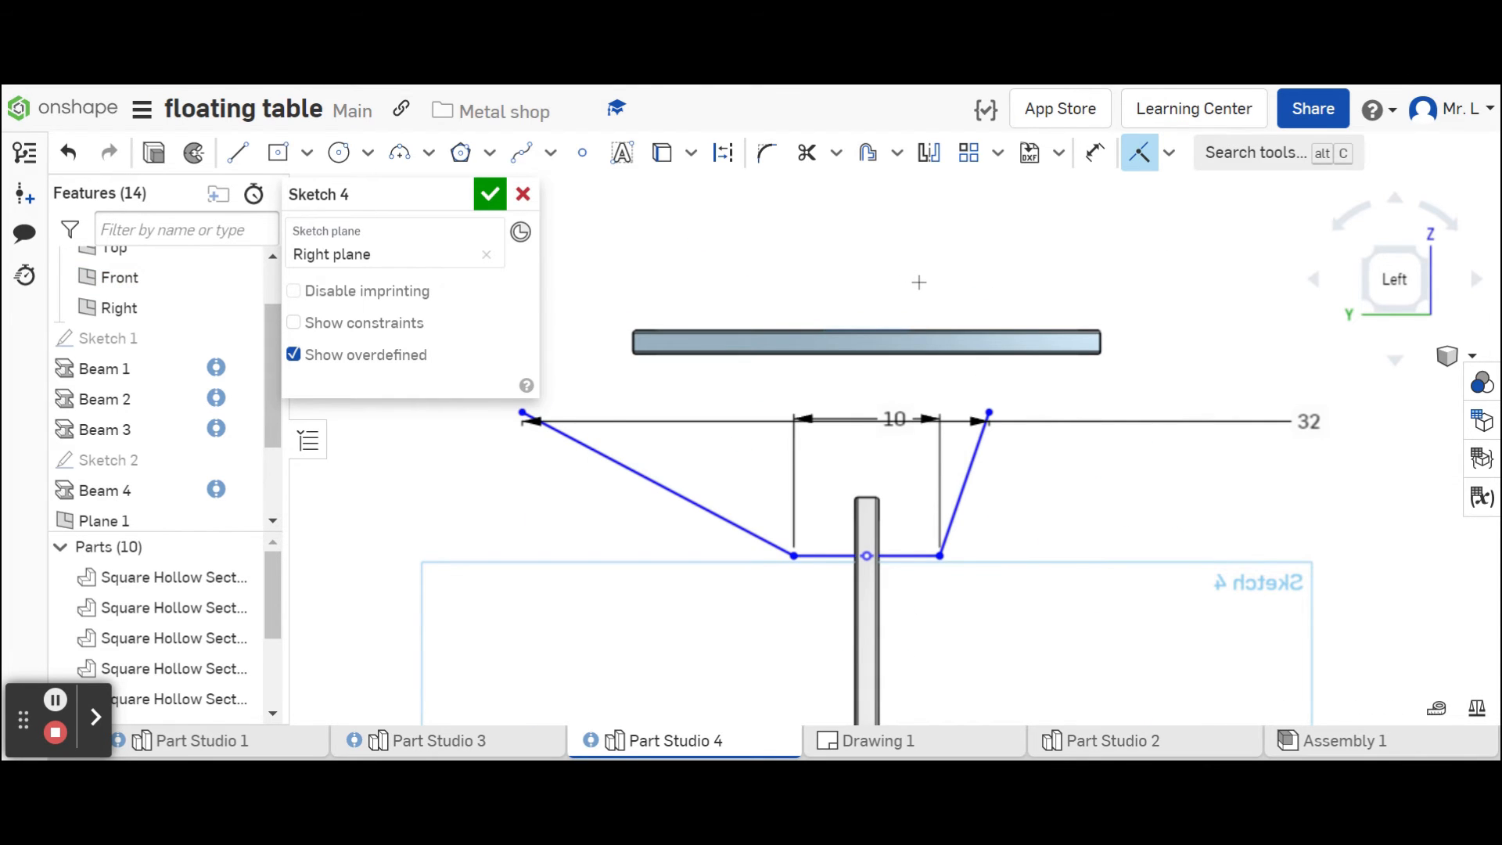
scroll(920, 281, "up", 2)
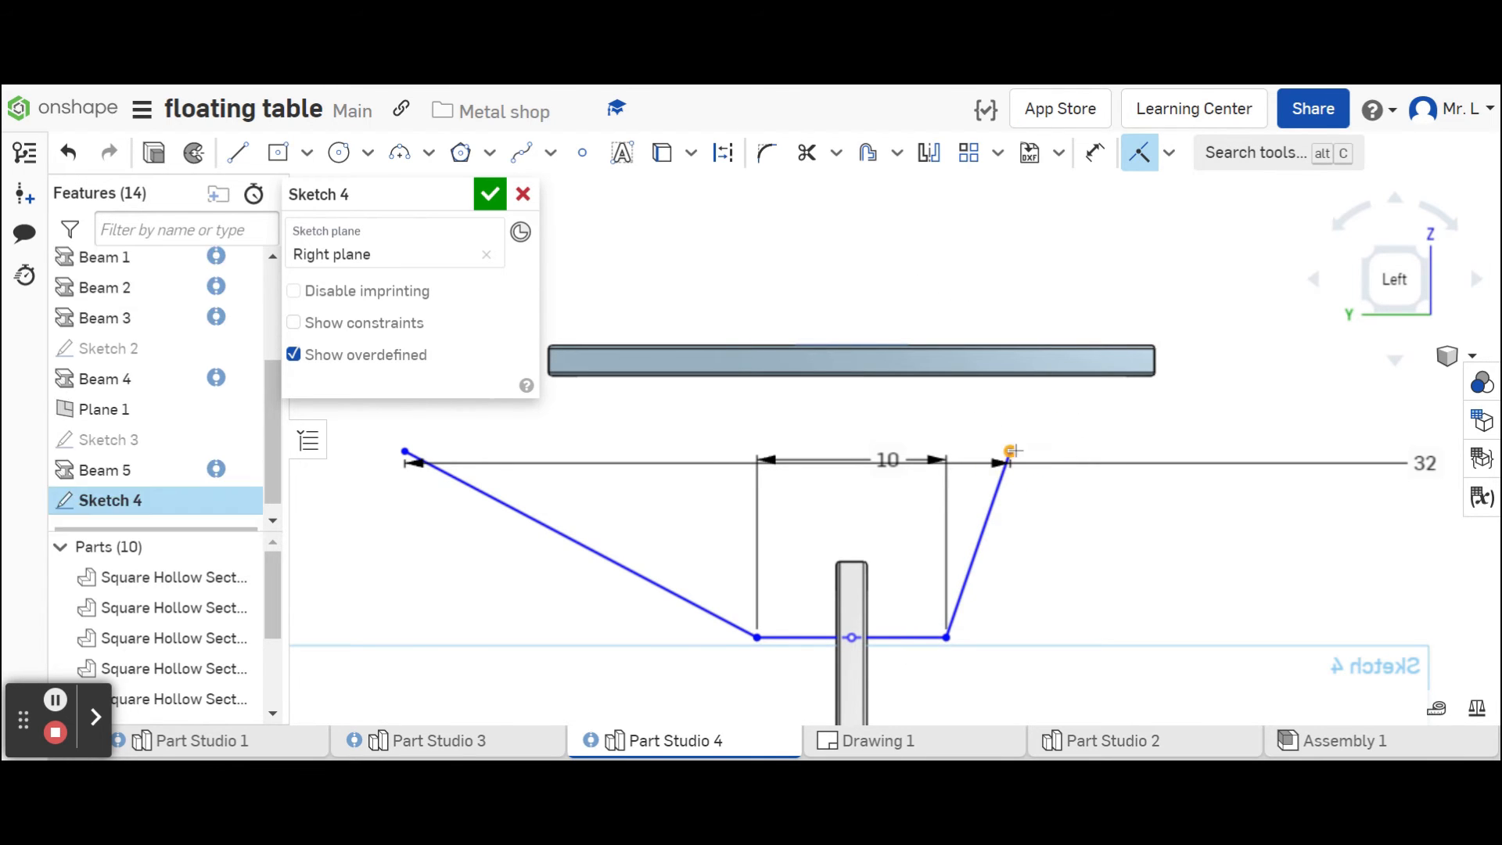
scroll(1162, 410, "up", 5)
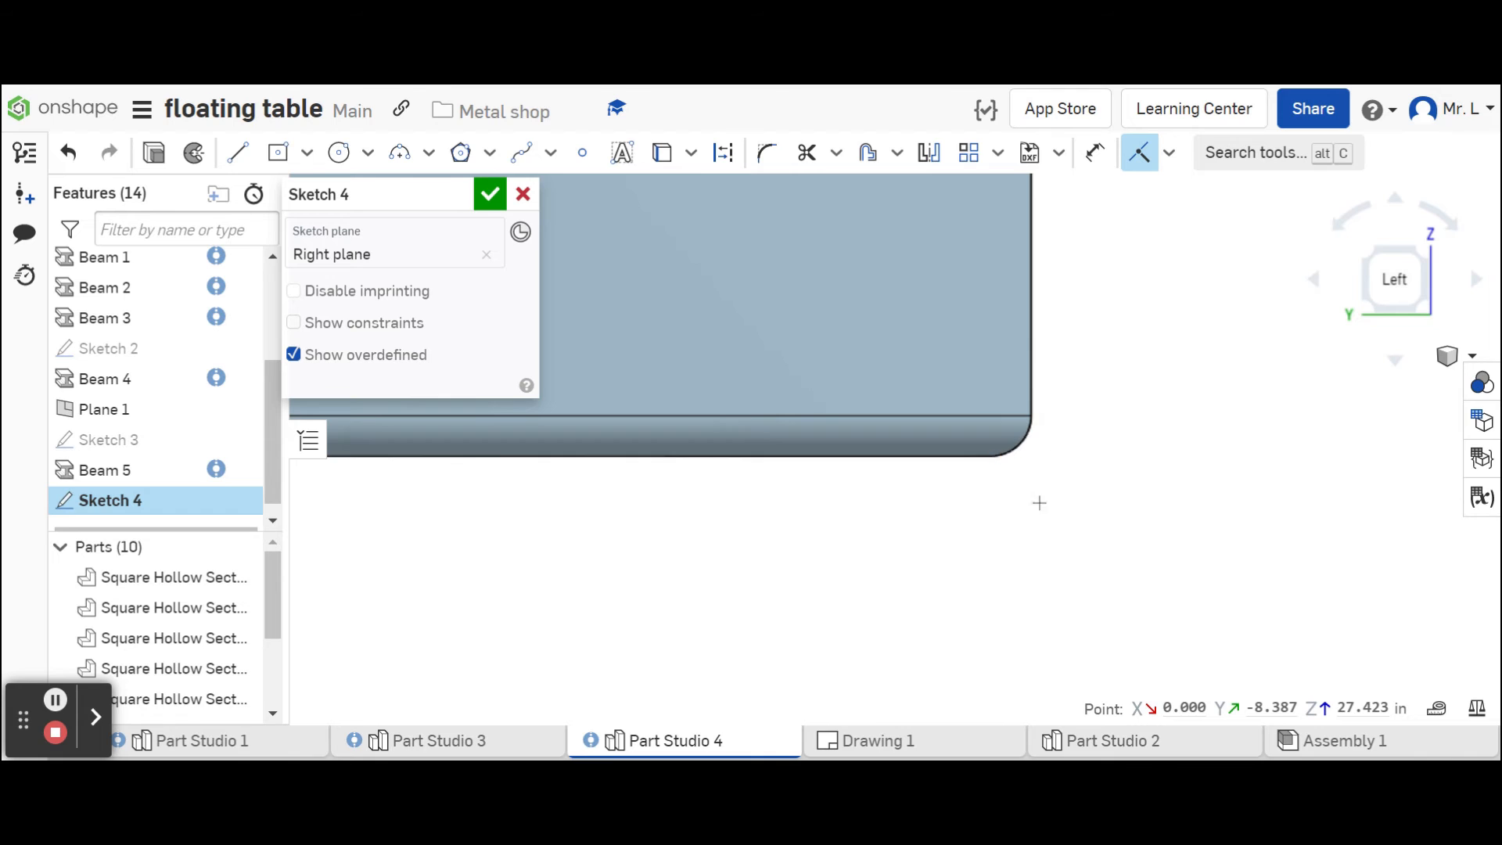
scroll(1005, 511, "down", 3)
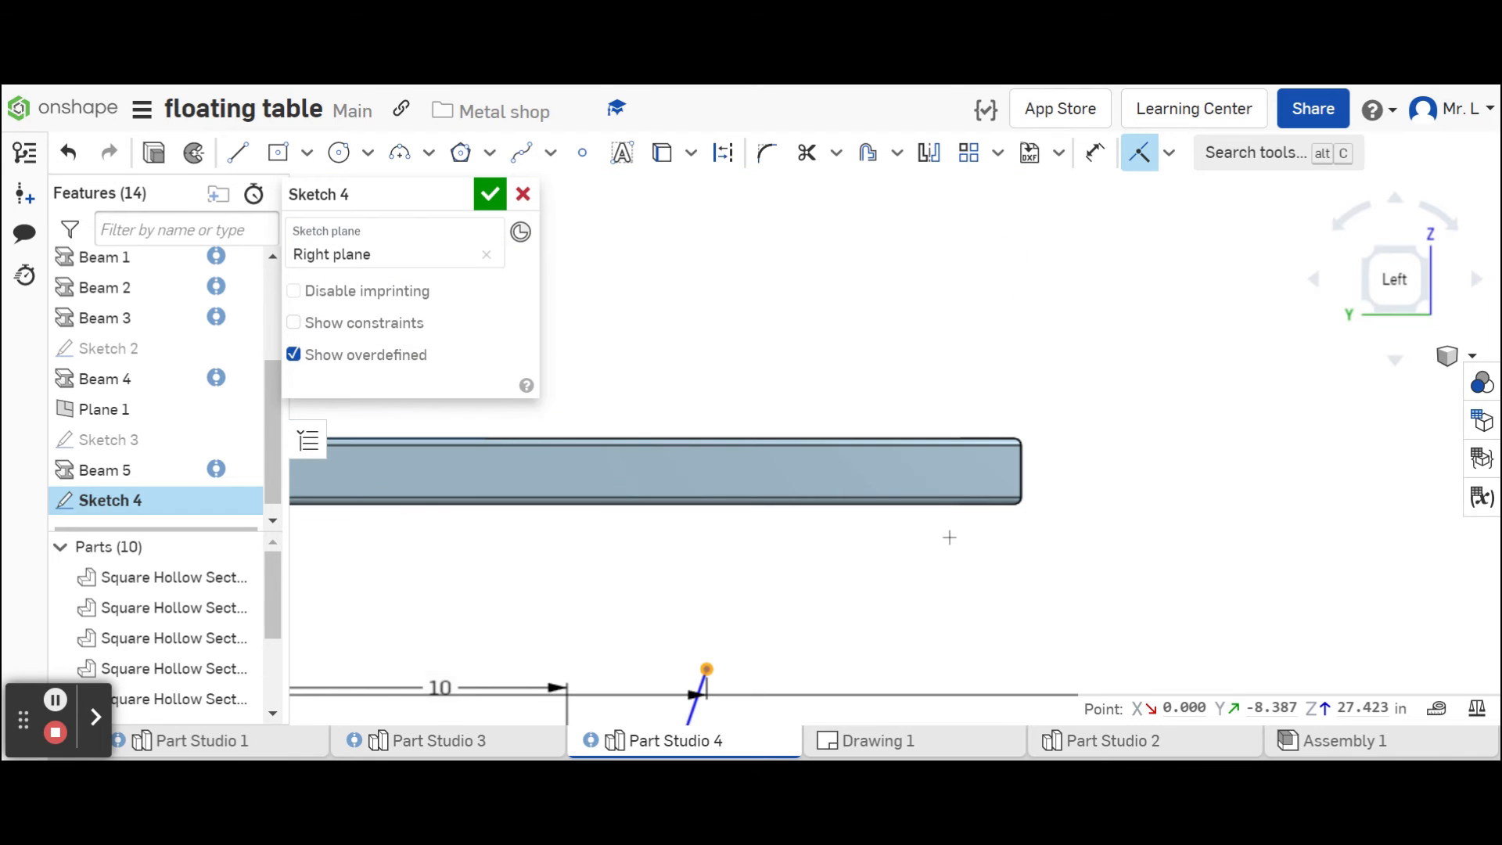
left_click(954, 507)
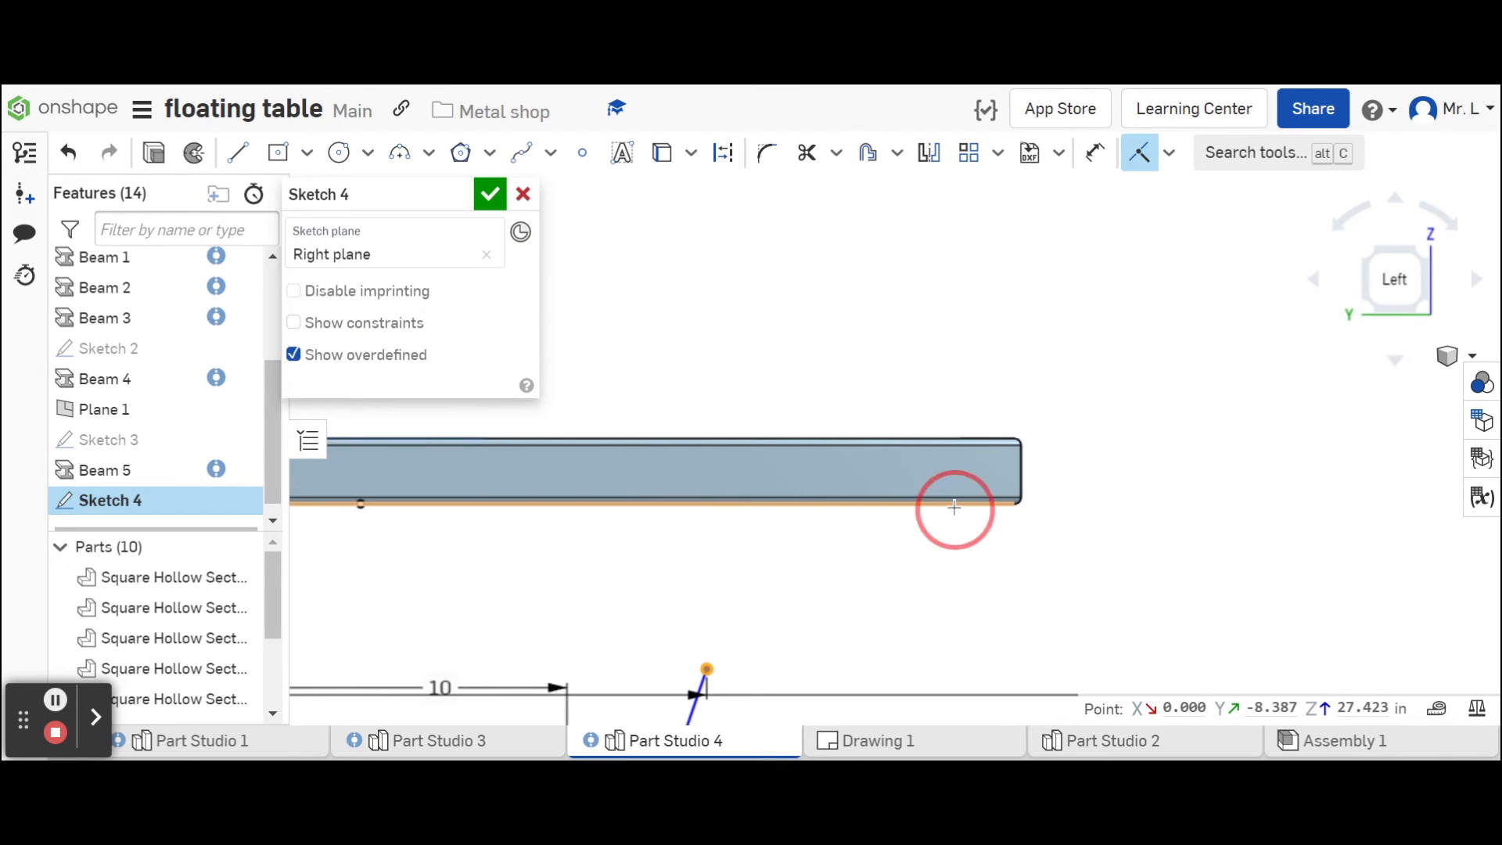
left_click(707, 505)
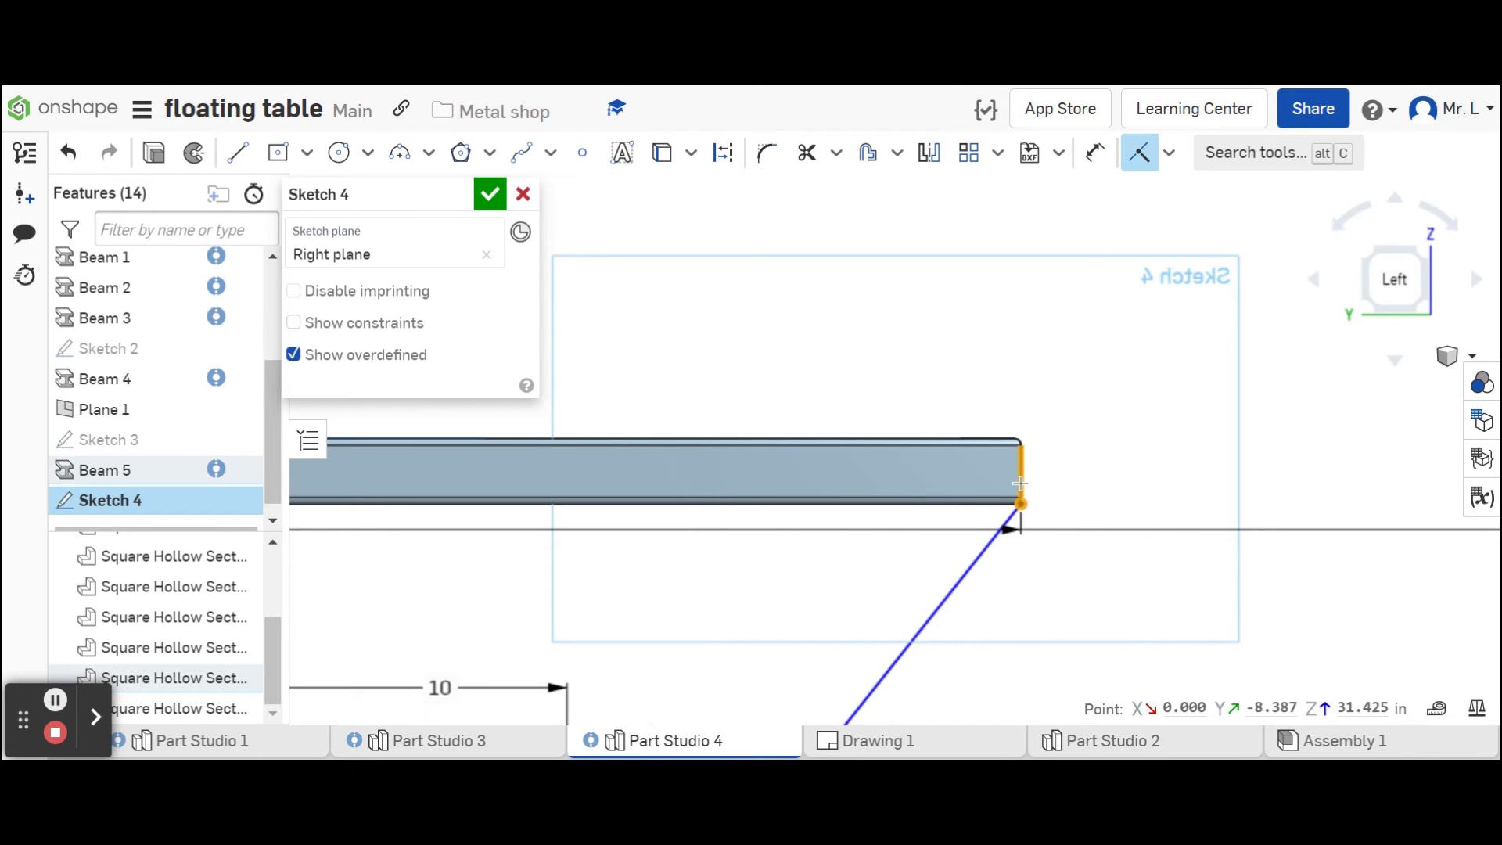
scroll(1016, 521, "down", 5)
scroll(806, 595, "up", 8)
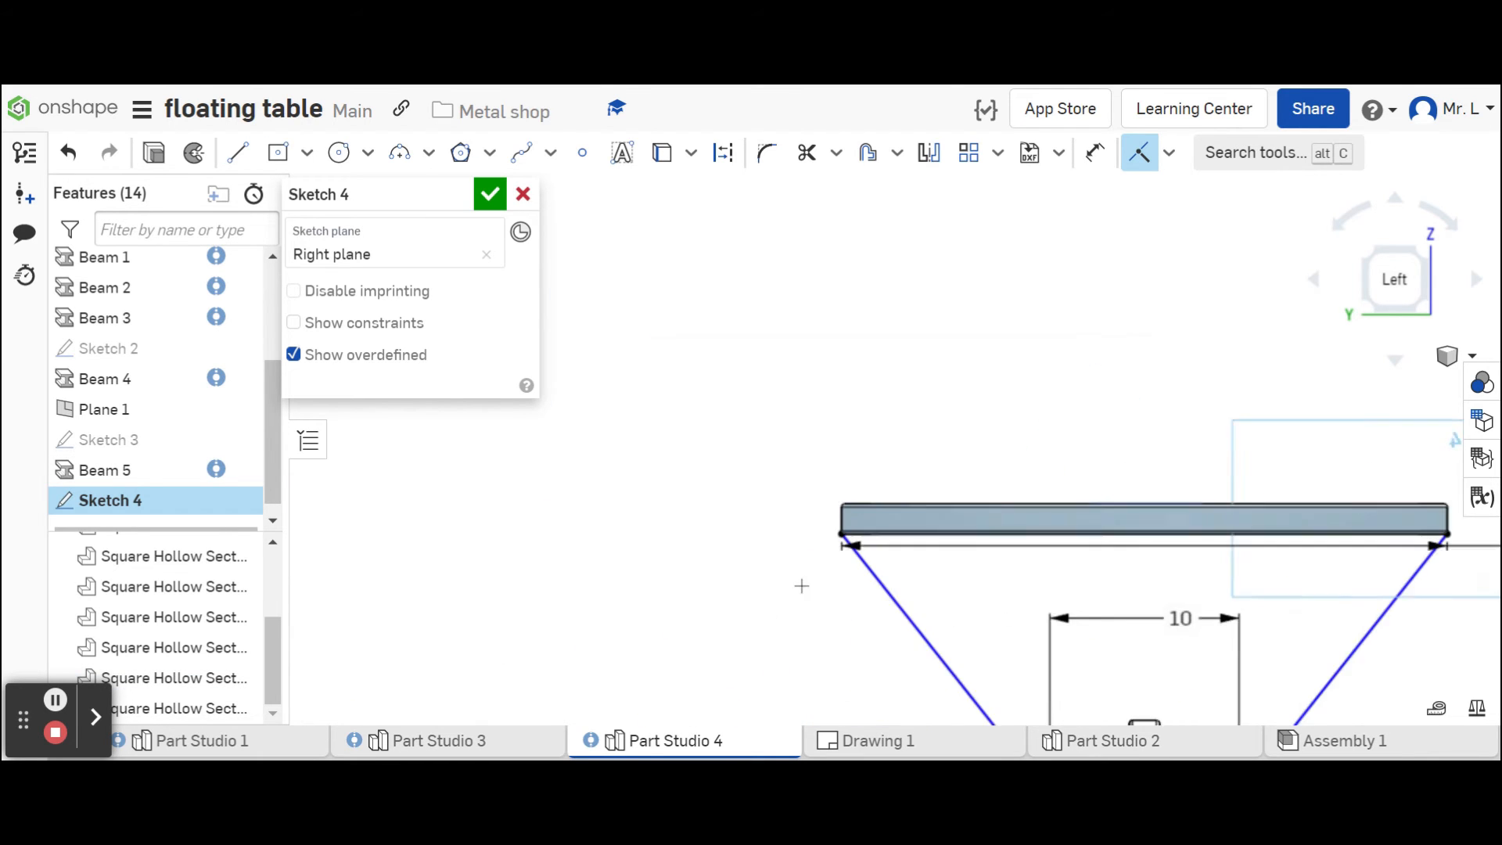
scroll(893, 467, "up", 2)
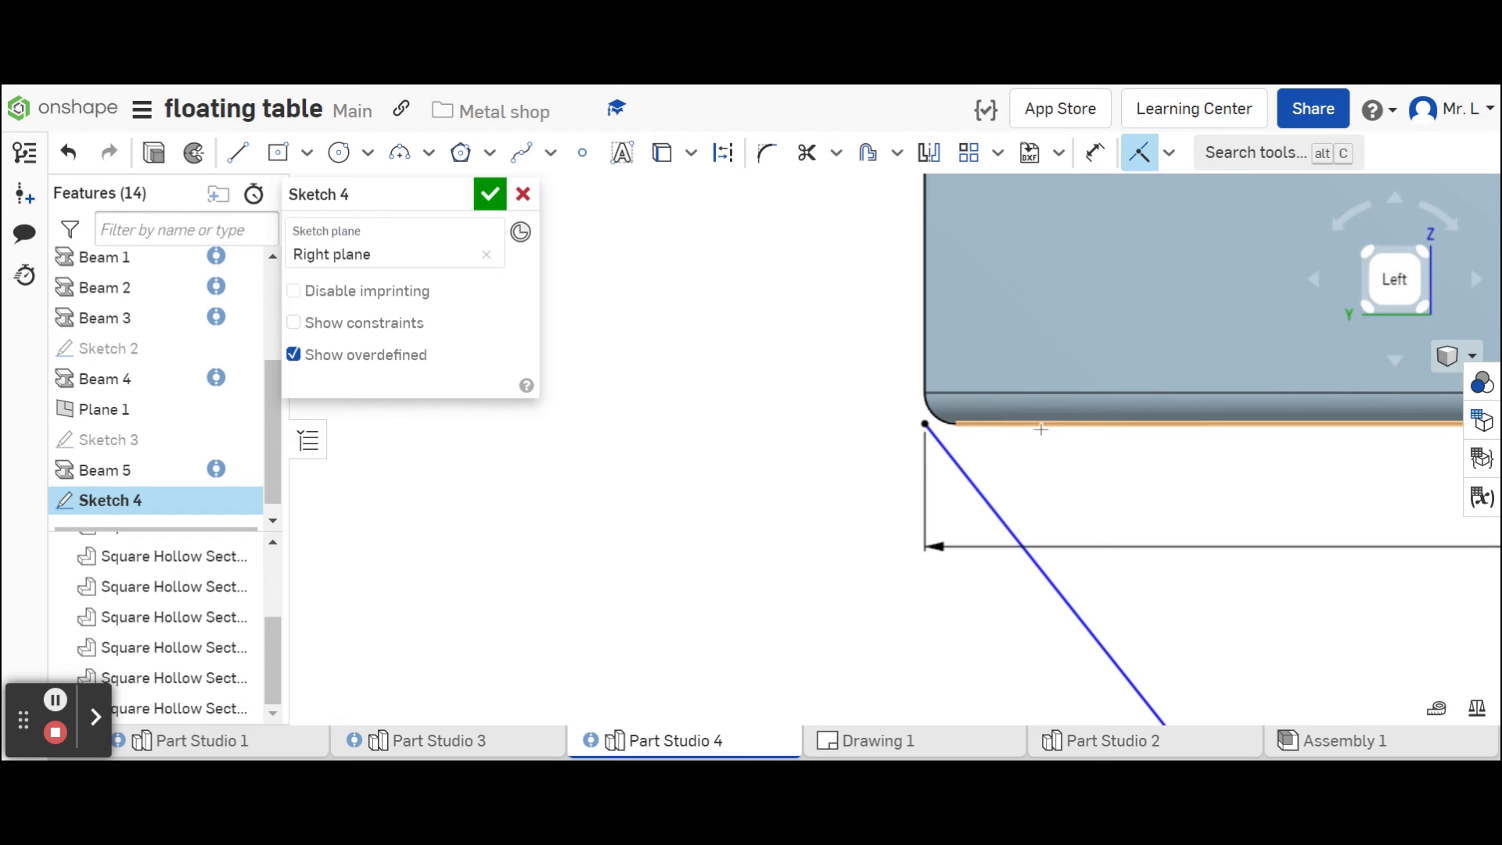
scroll(925, 341, "down", 8)
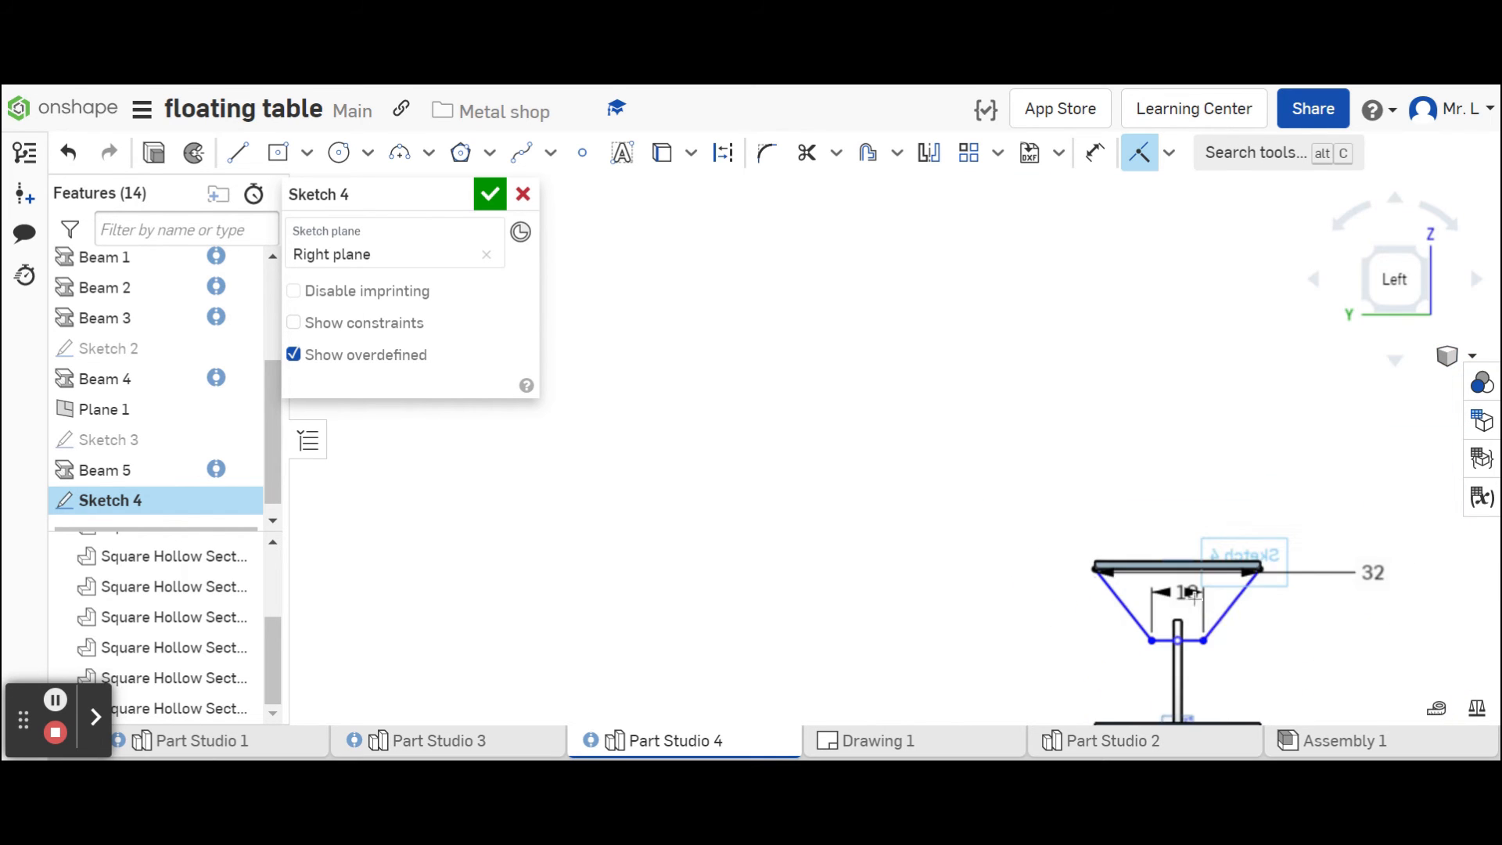
Dimension the trapezoid's base line 20 in below the tabletop beam's bottom edge and finish the sketch.
scroll(1250, 653, "up", 3)
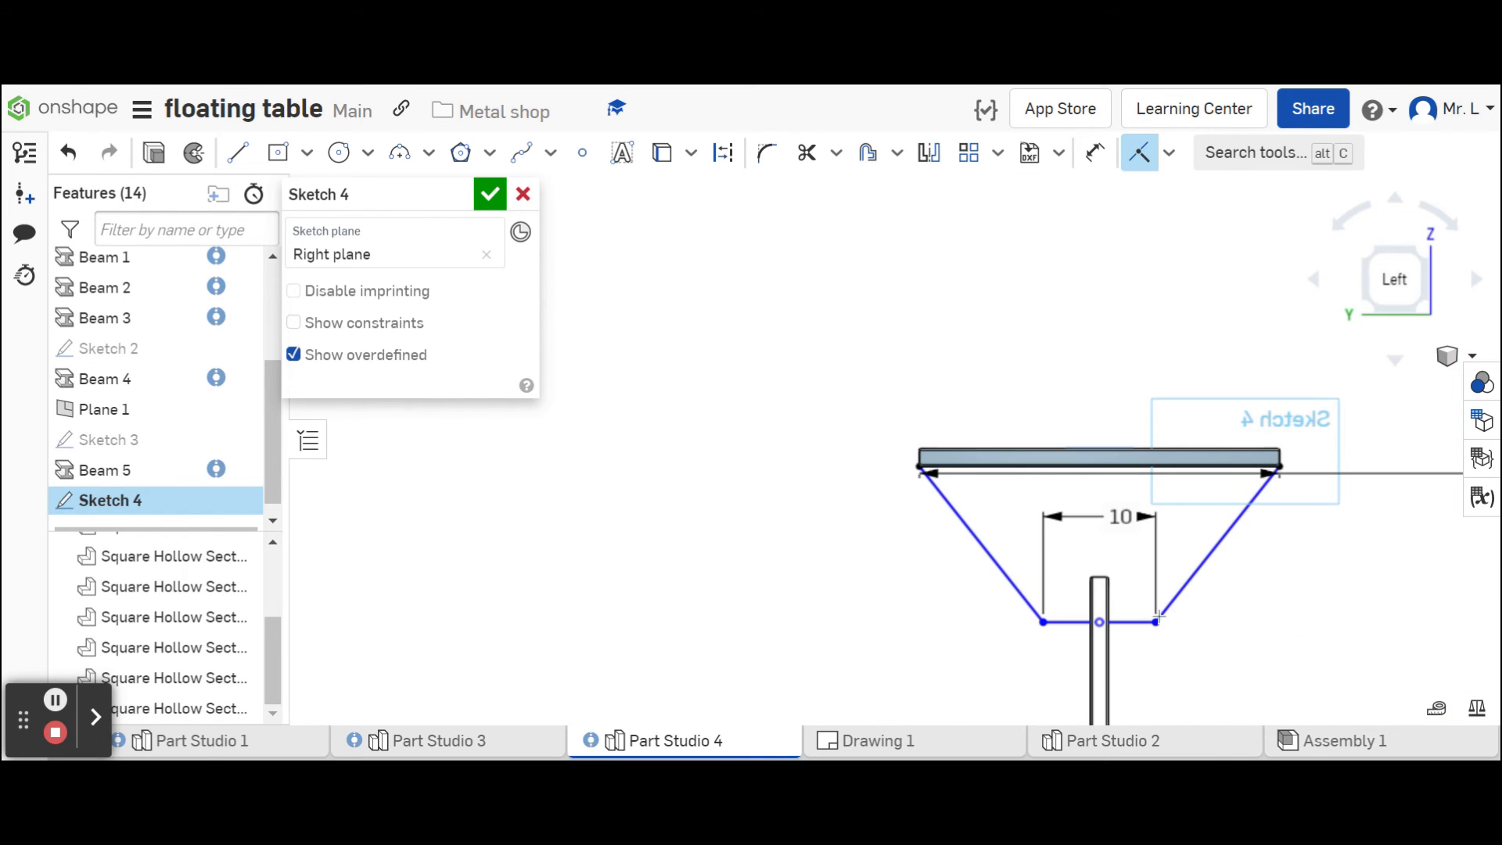
left_click(1095, 152)
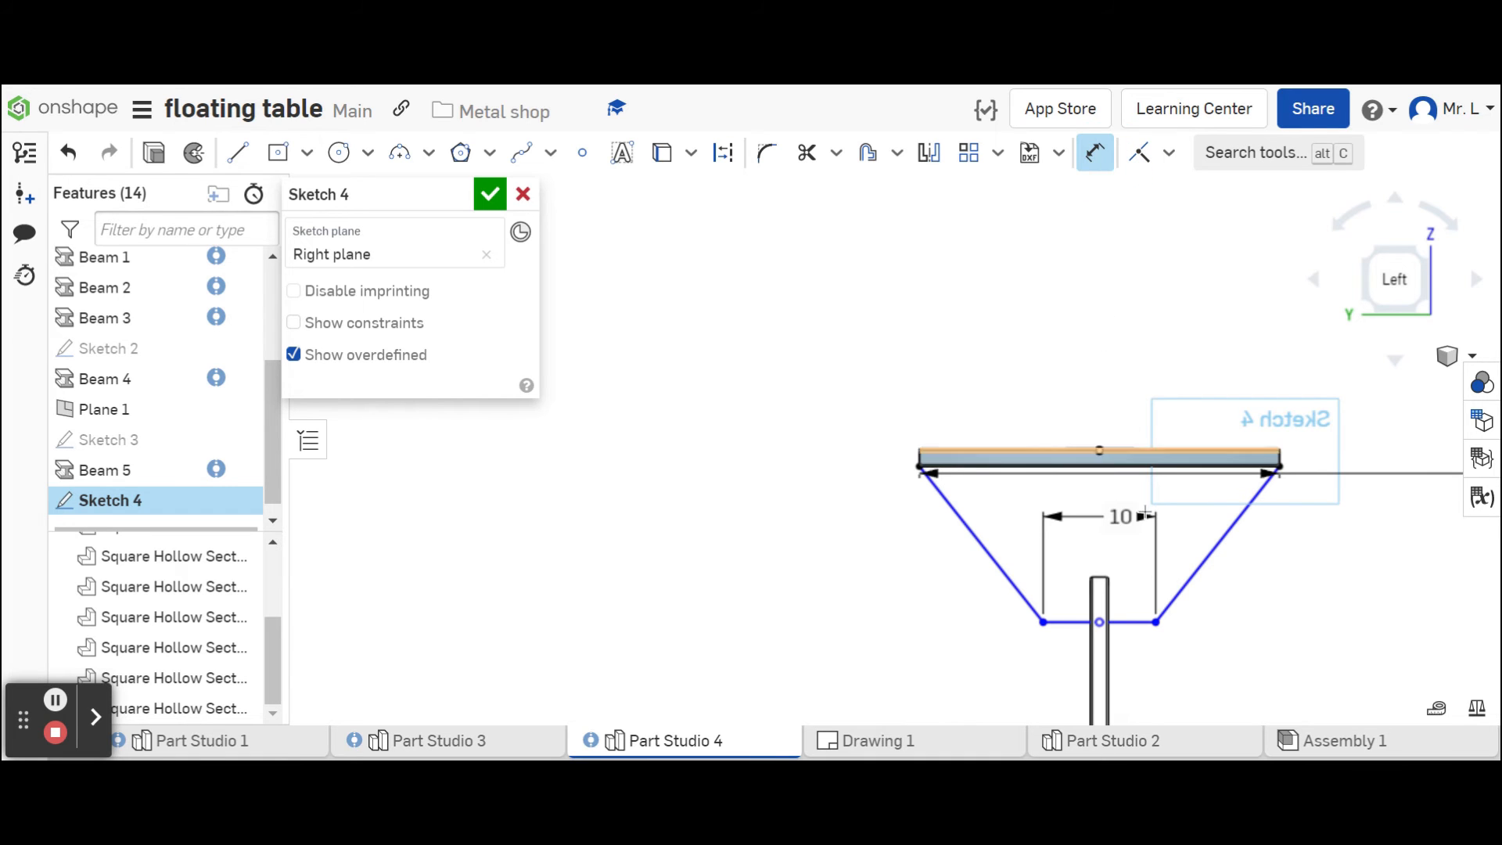
left_click(1130, 623)
scroll(1140, 473, "up", 5)
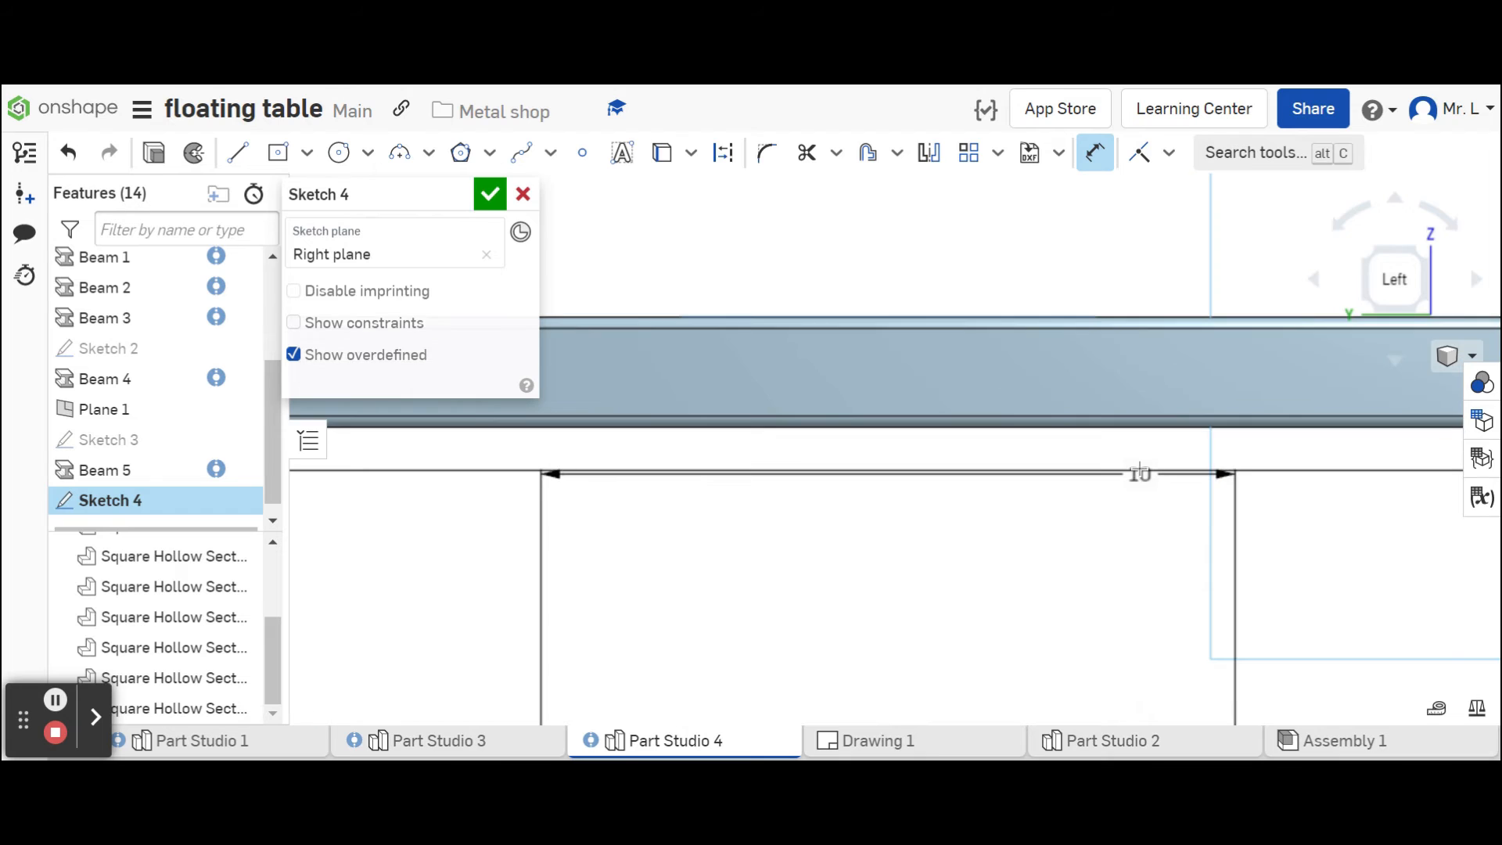
left_click(1143, 383)
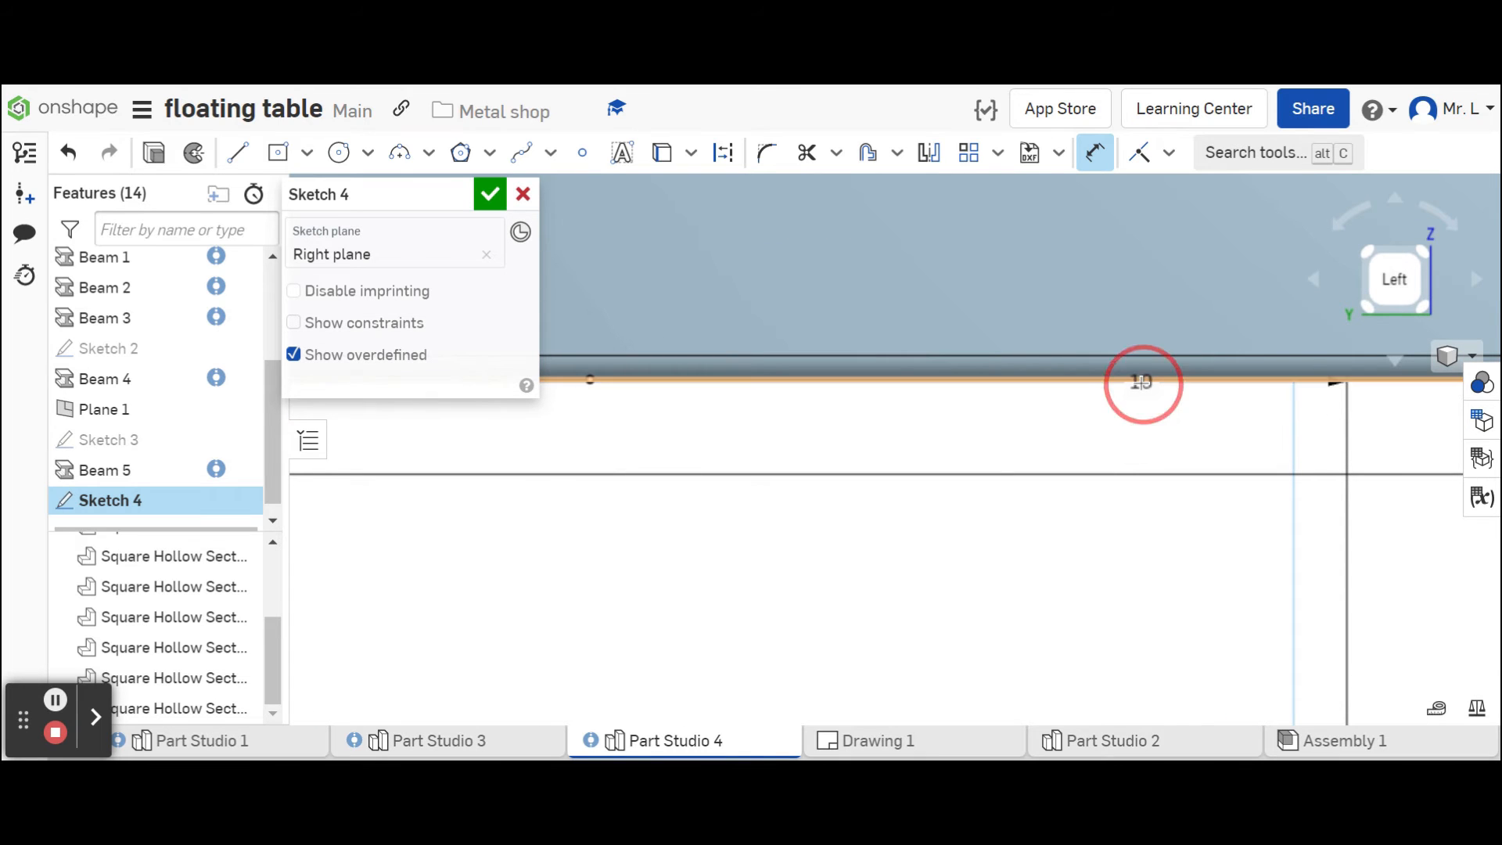
left_click(1025, 565)
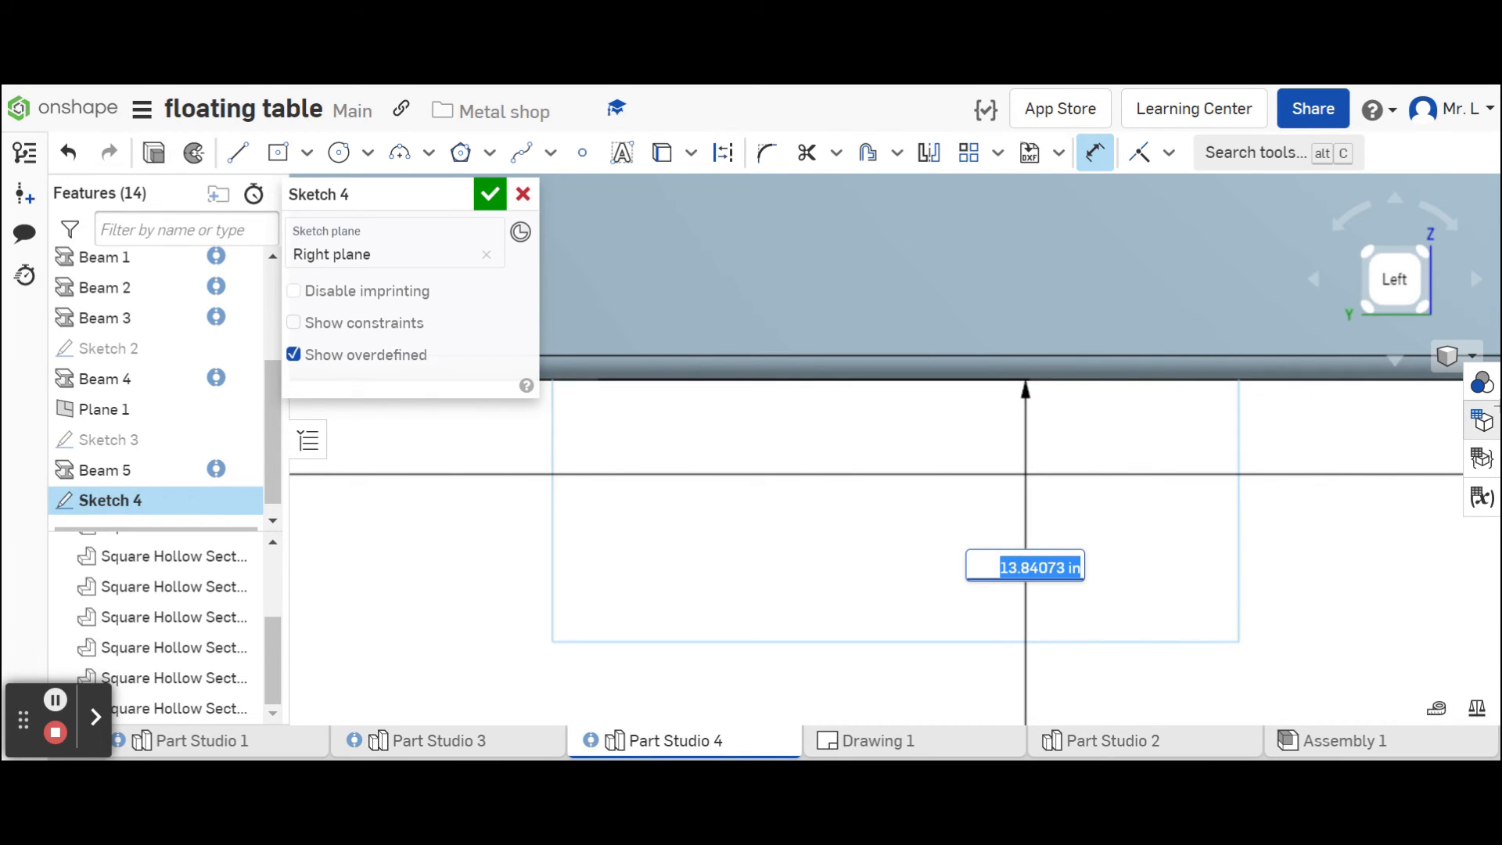
type("20")
key("Return")
scroll(1442, 668, "down", 2)
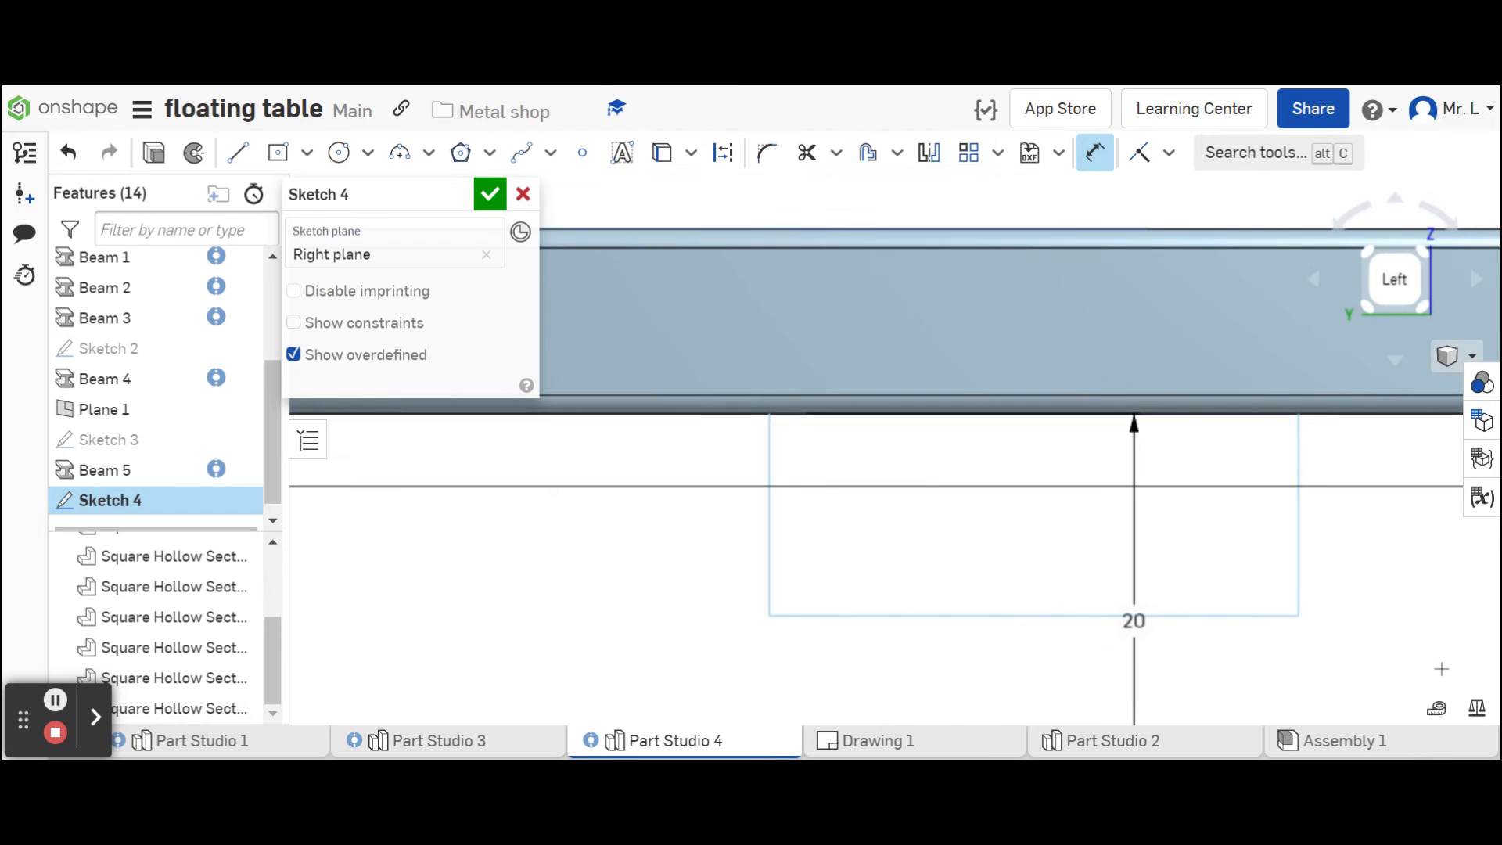
scroll(1375, 654, "down", 4)
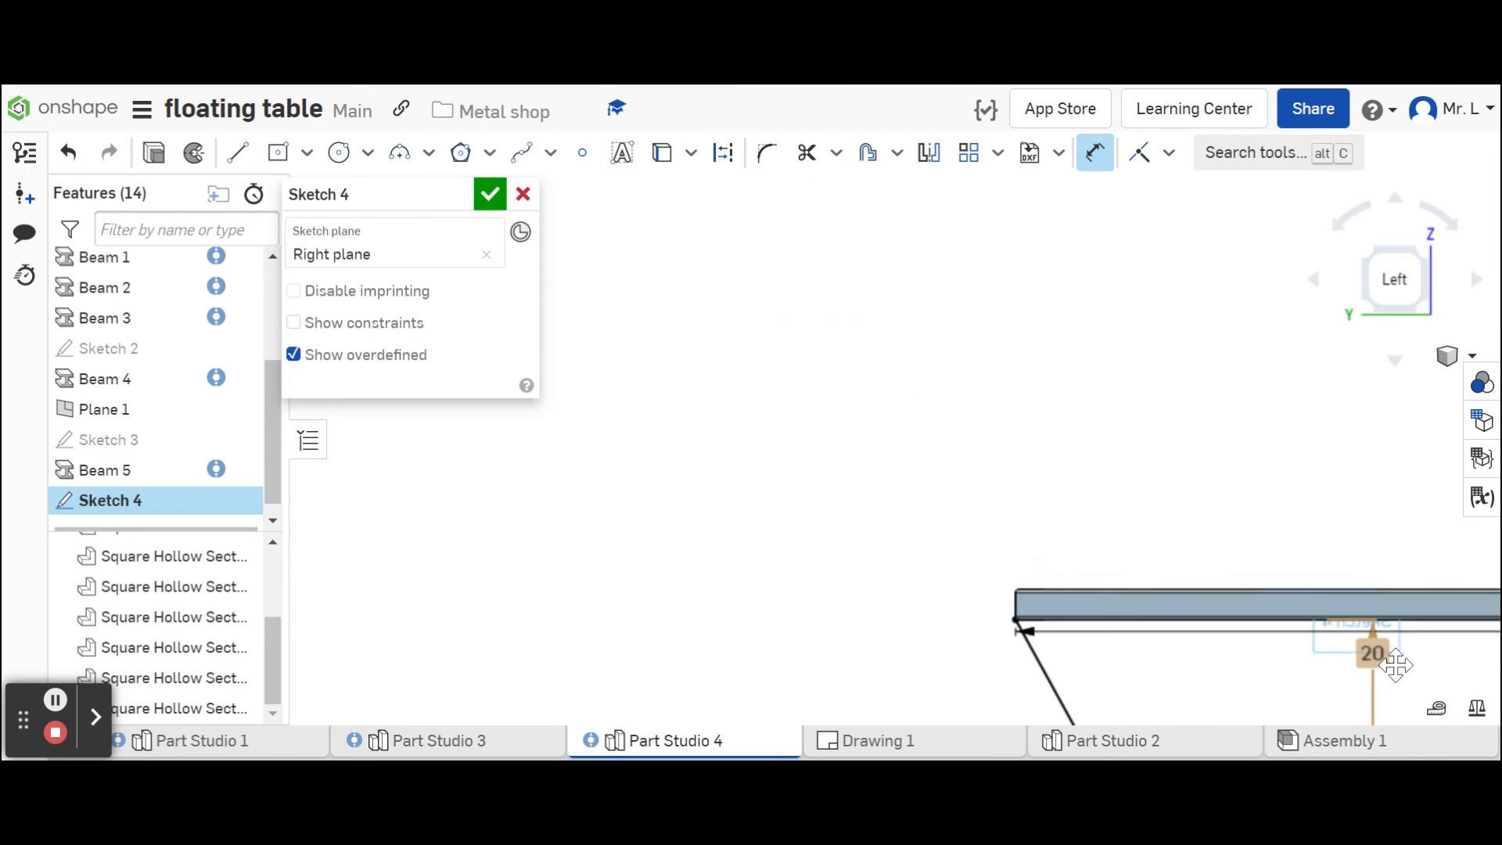
left_click(1376, 303)
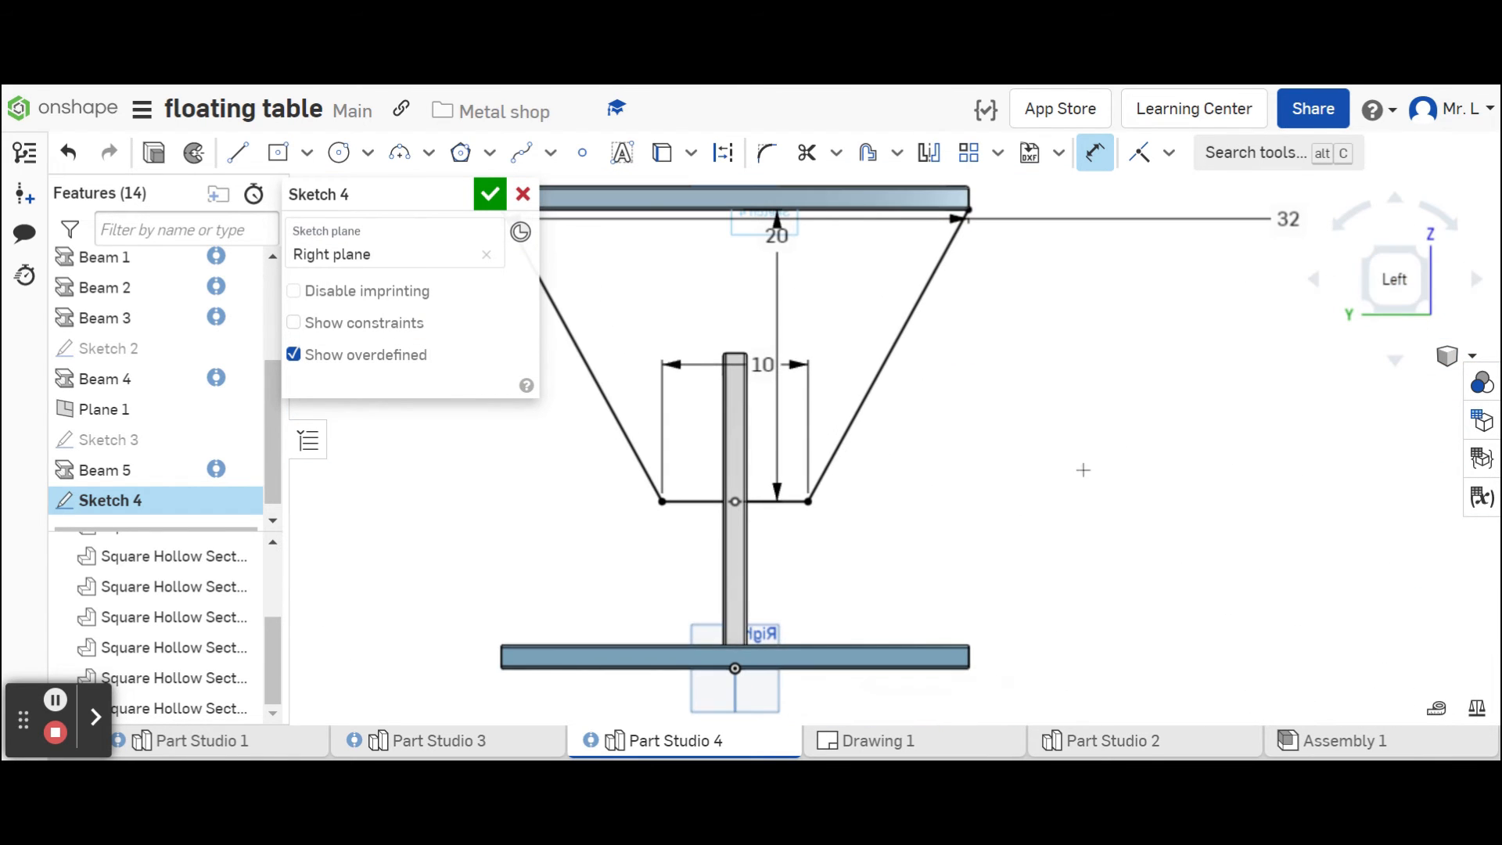
right_click_drag(1084, 470, 1049, 481)
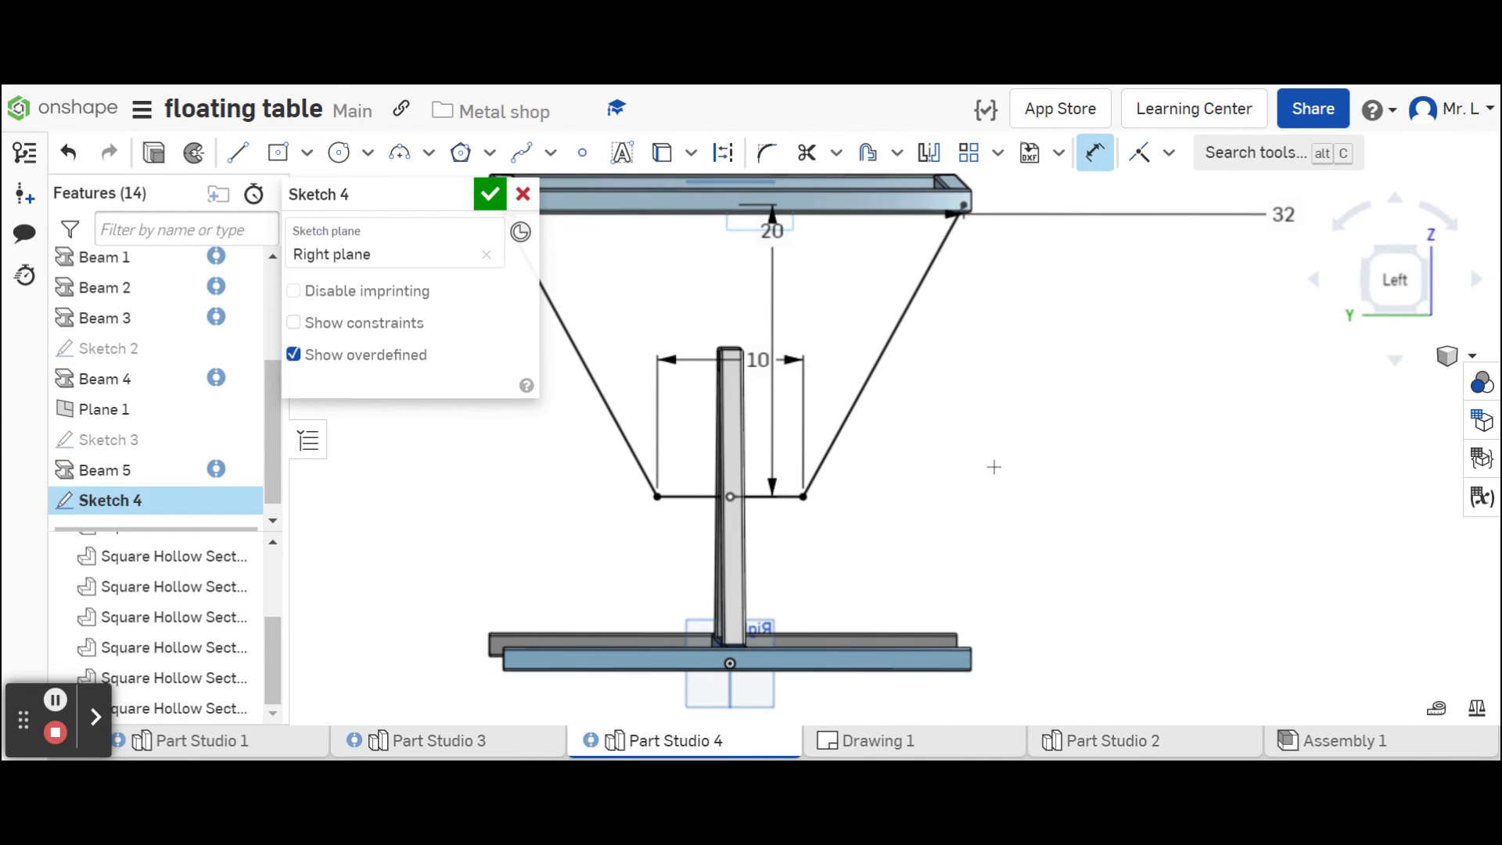
left_click(491, 196)
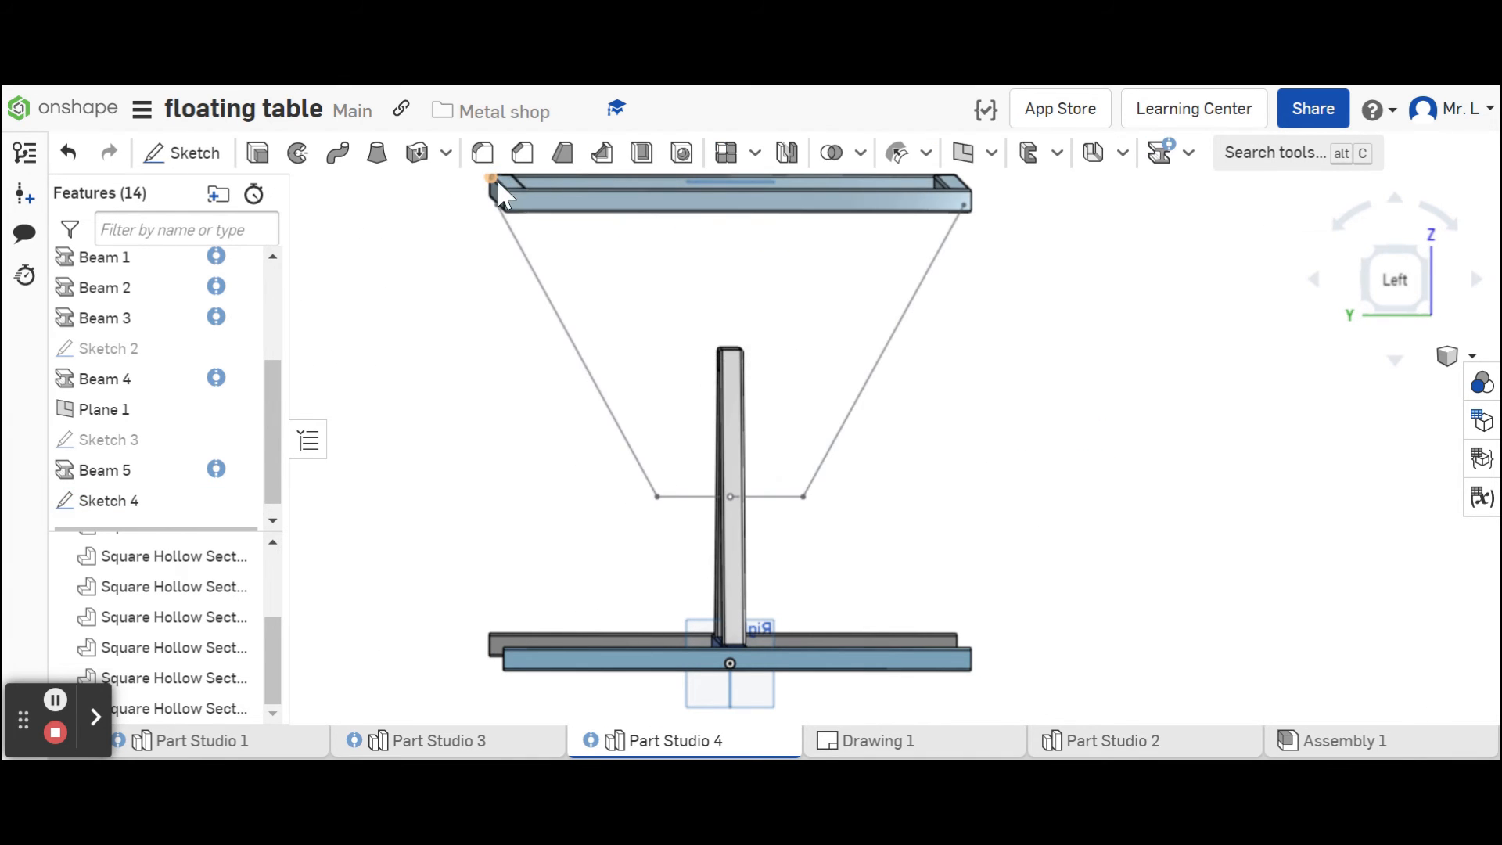
Create ISO 40 x 40 x 2 square hollow beams along the trapezoid's three lines, mitering all joints and enabling trimming.
left_click(1161, 154)
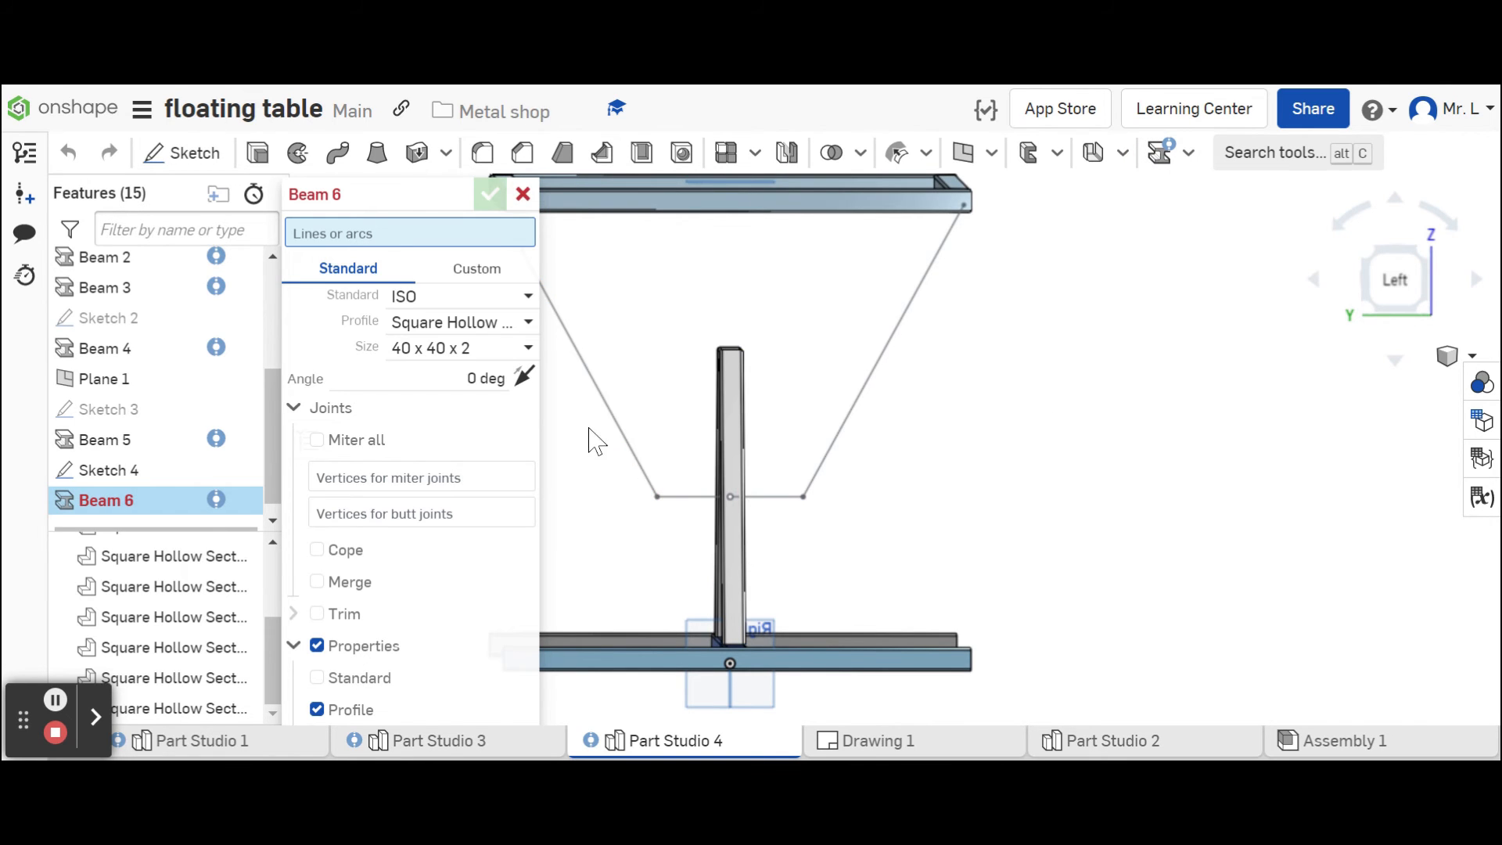
left_click(611, 412)
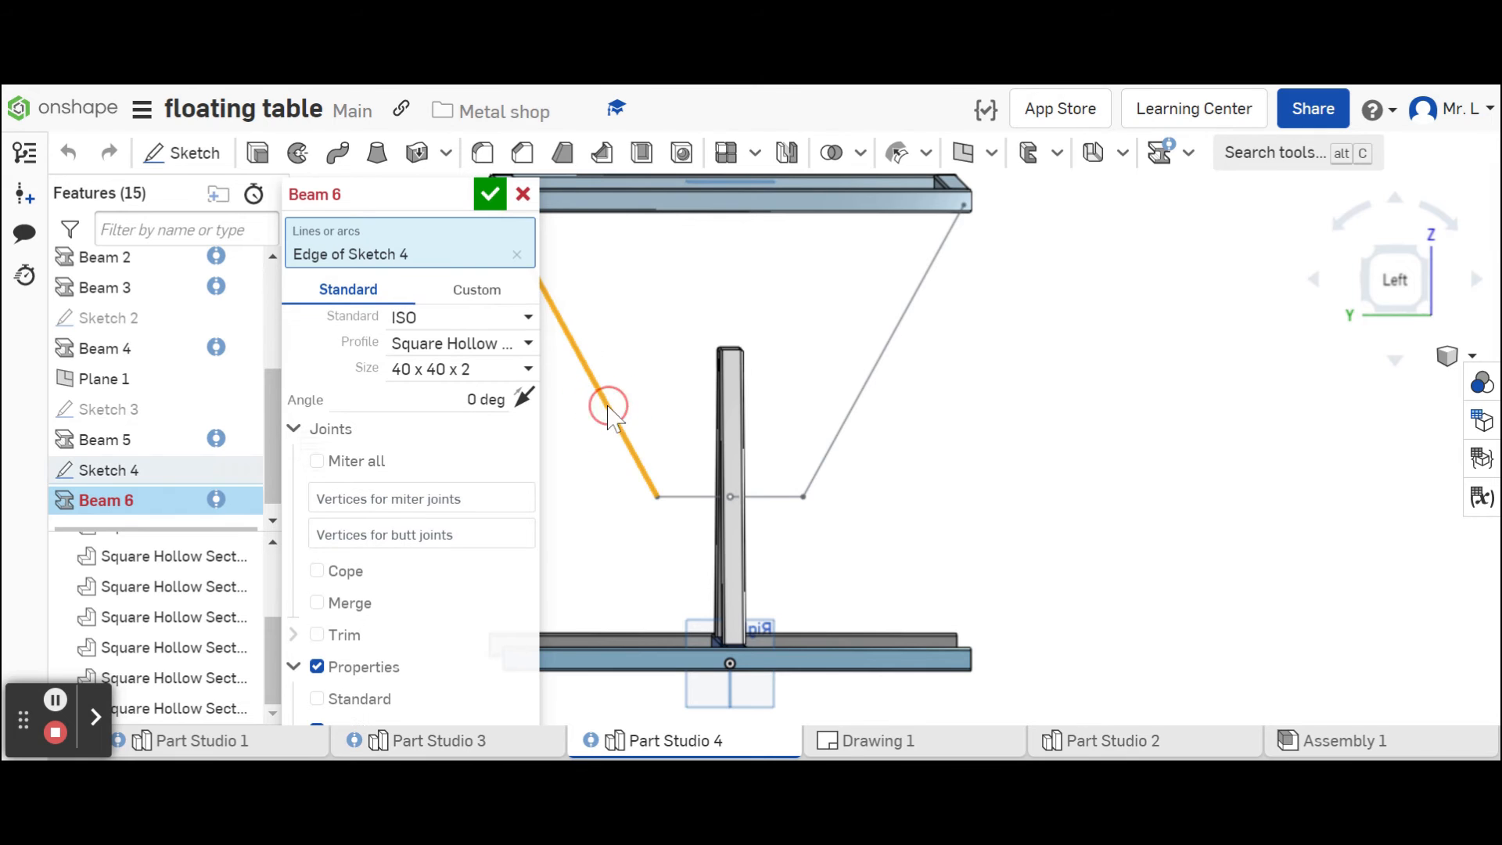
left_click(790, 497)
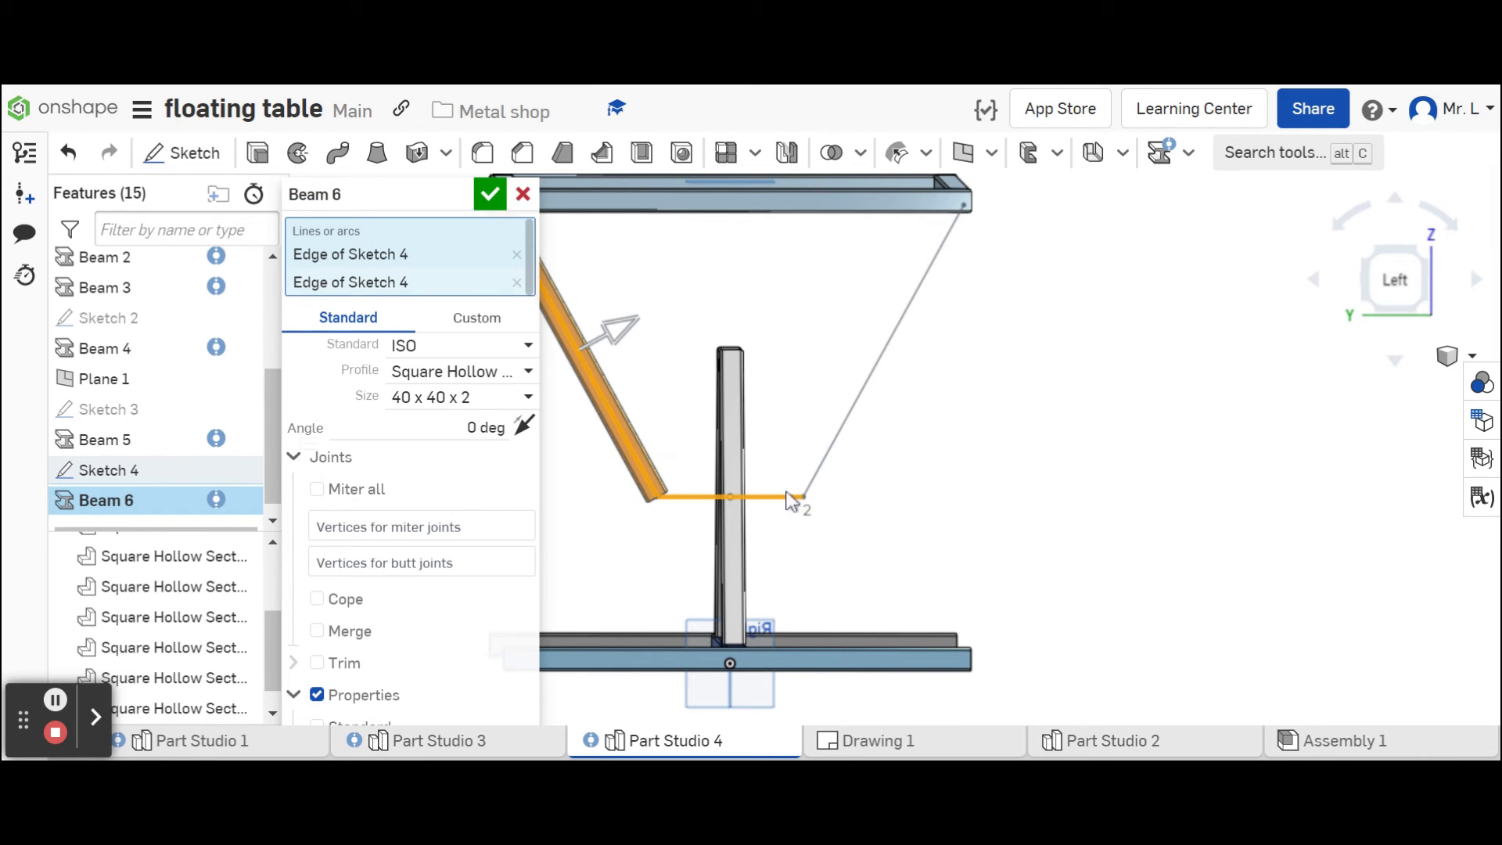
left_click(853, 411)
left_click_drag(626, 332, 745, 270)
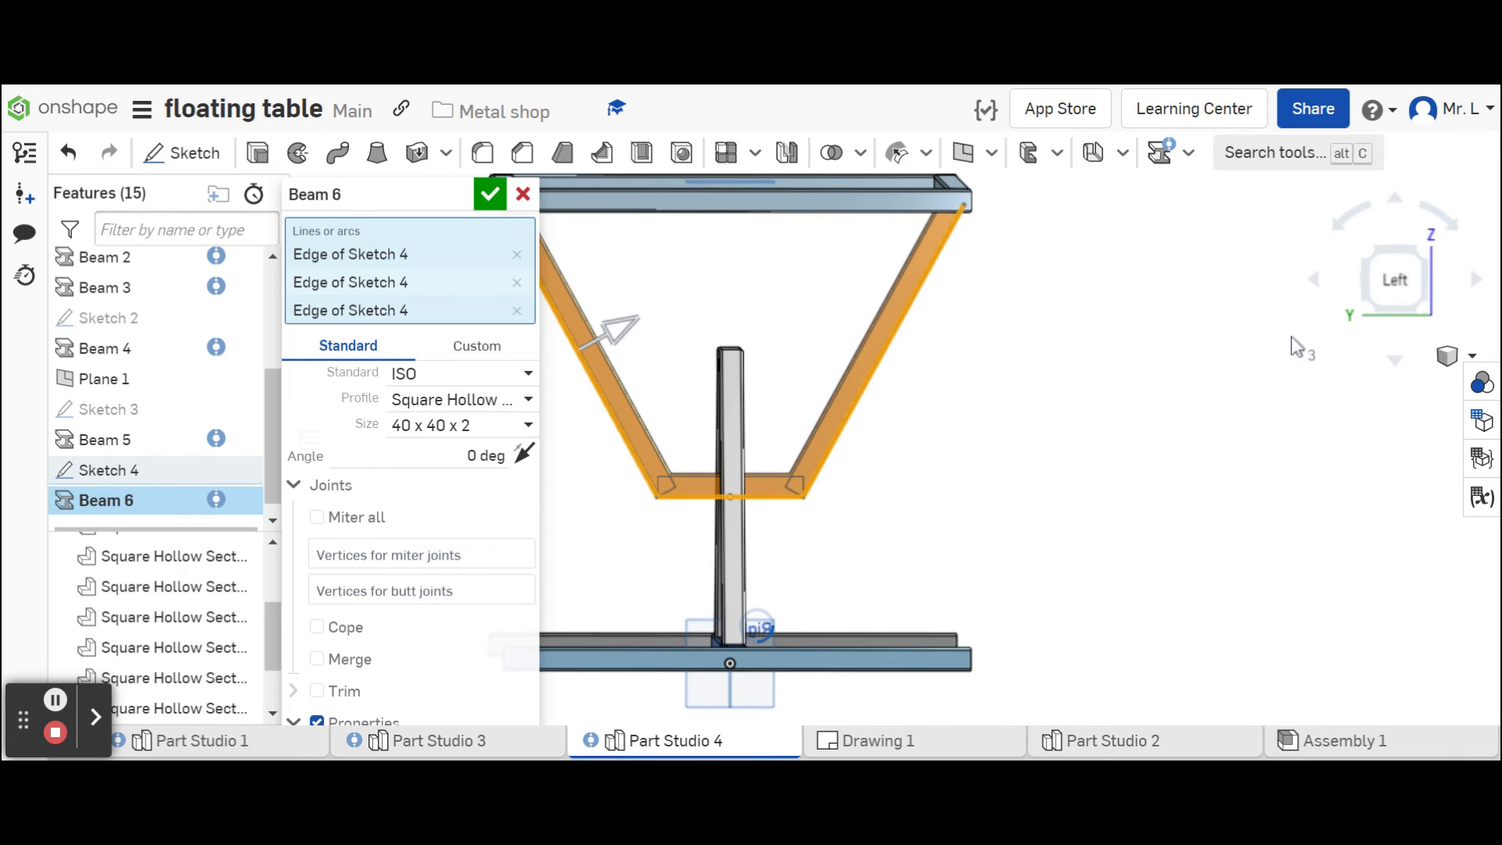
left_click(1368, 307)
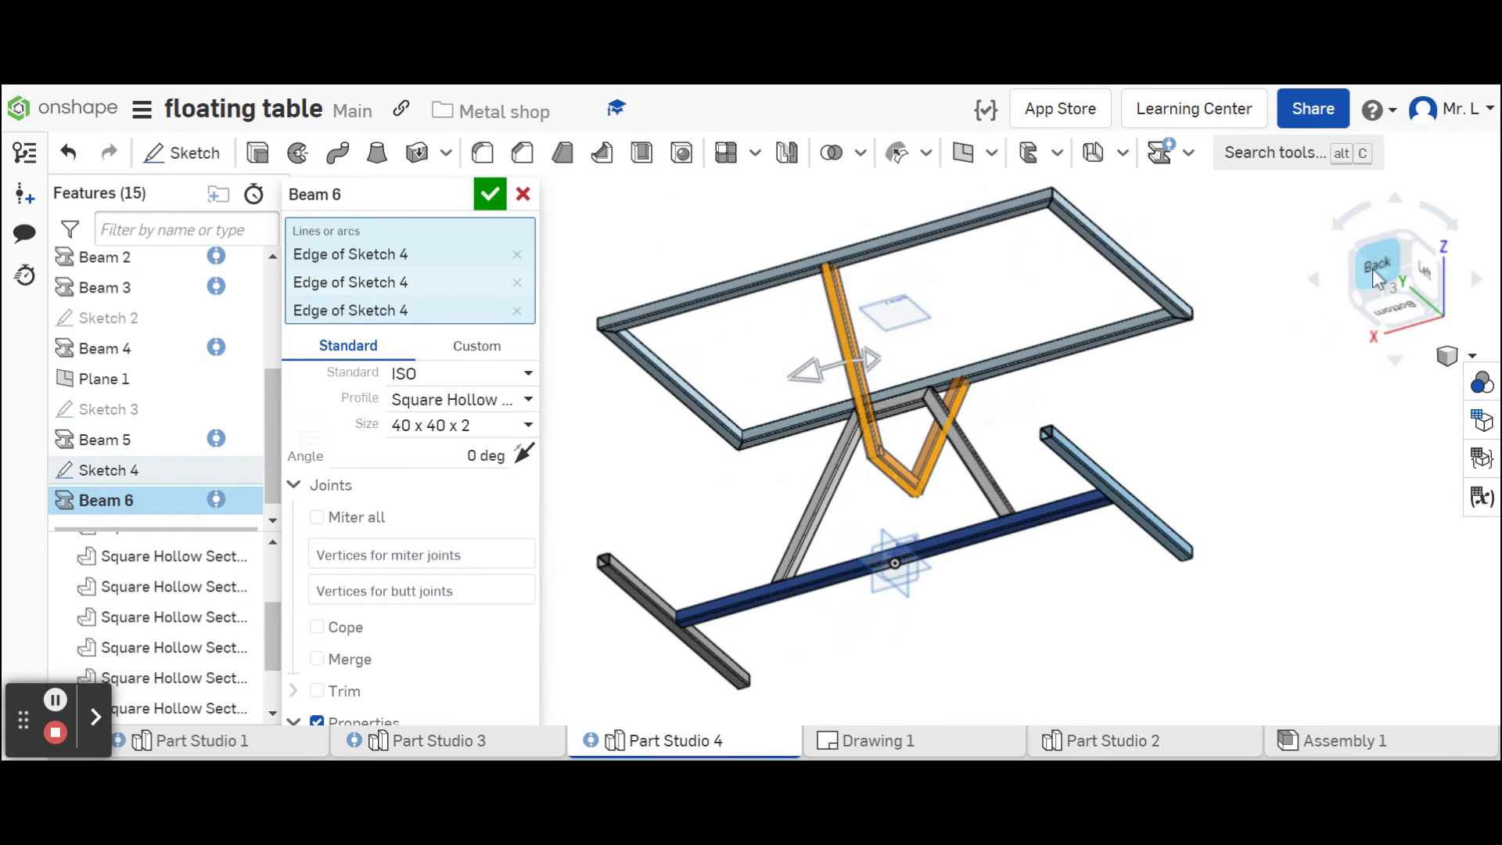
left_click(1373, 270)
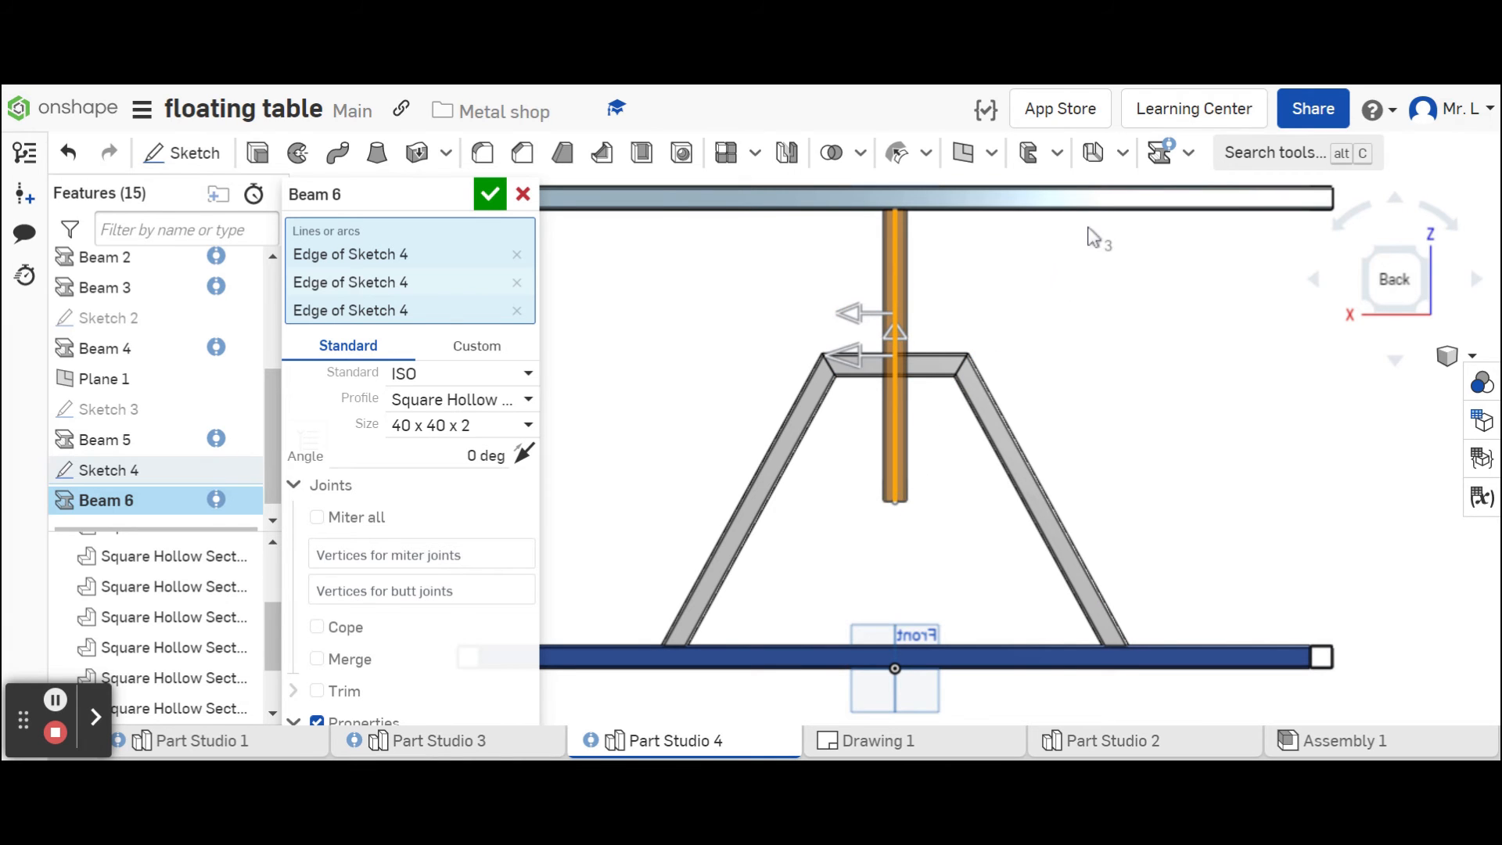
left_click(1369, 304)
left_click(1389, 283)
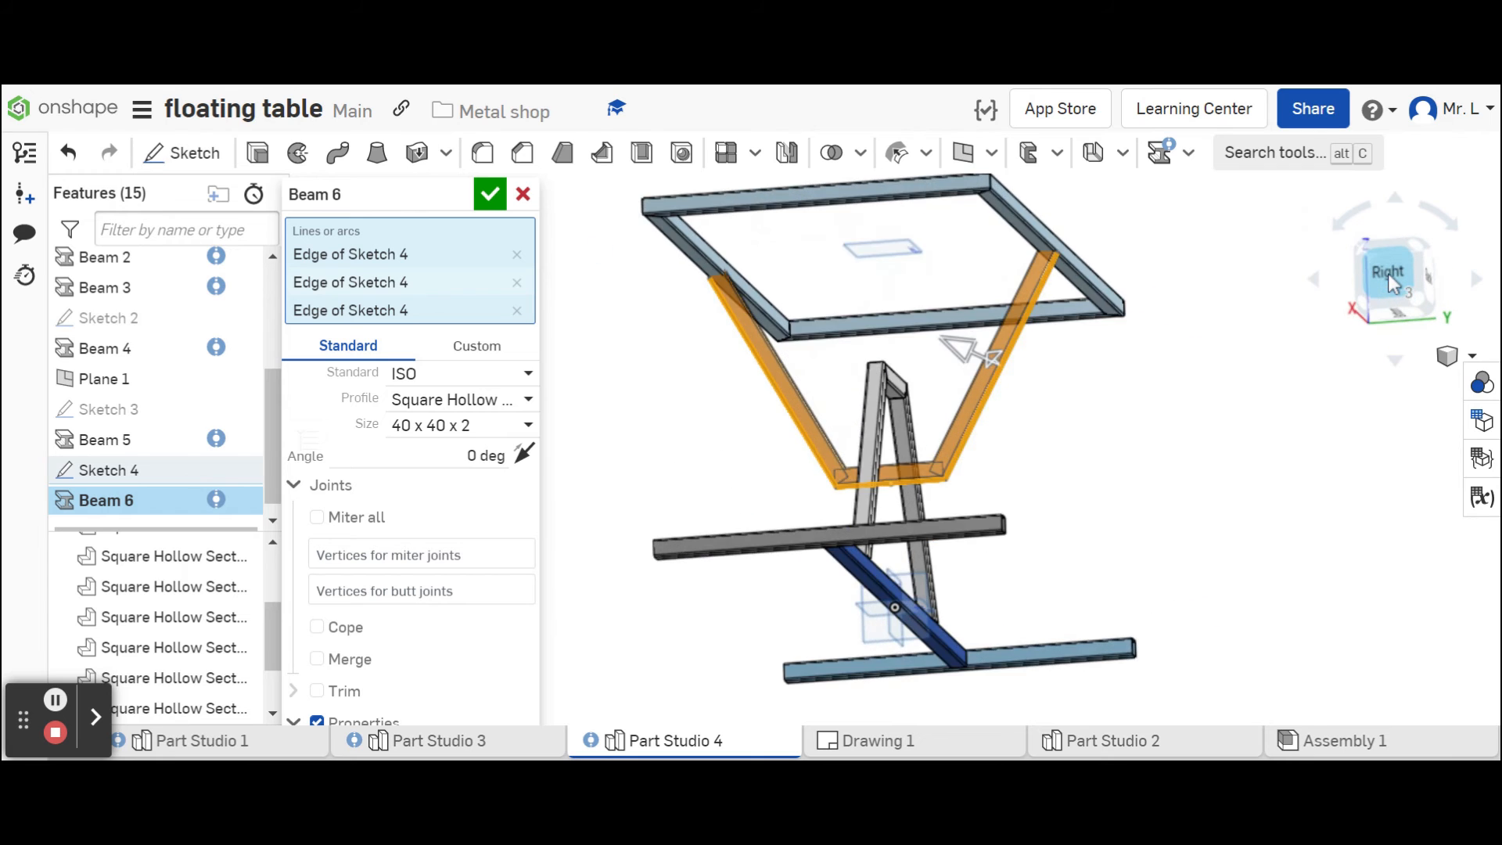
left_click(317, 518)
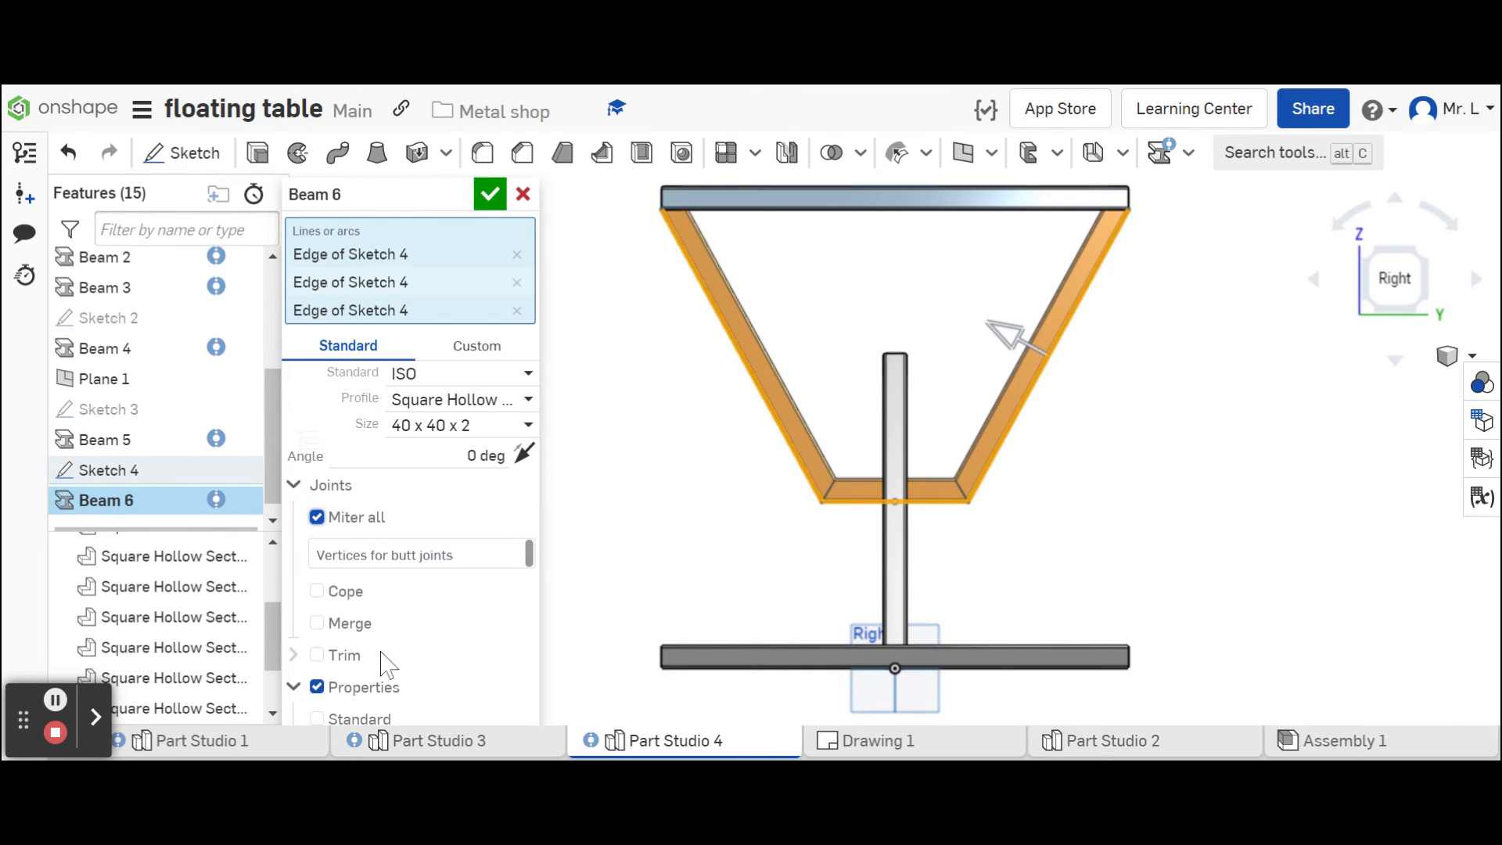
left_click(319, 655)
Try trimming the trapezoid beams to side faces of the tabletop frame's long beams, and clear the face selection.
mouse_move(626, 485)
right_mouse_down()
mouse_move(635, 495)
mouse_move(640, 479)
right_mouse_up()
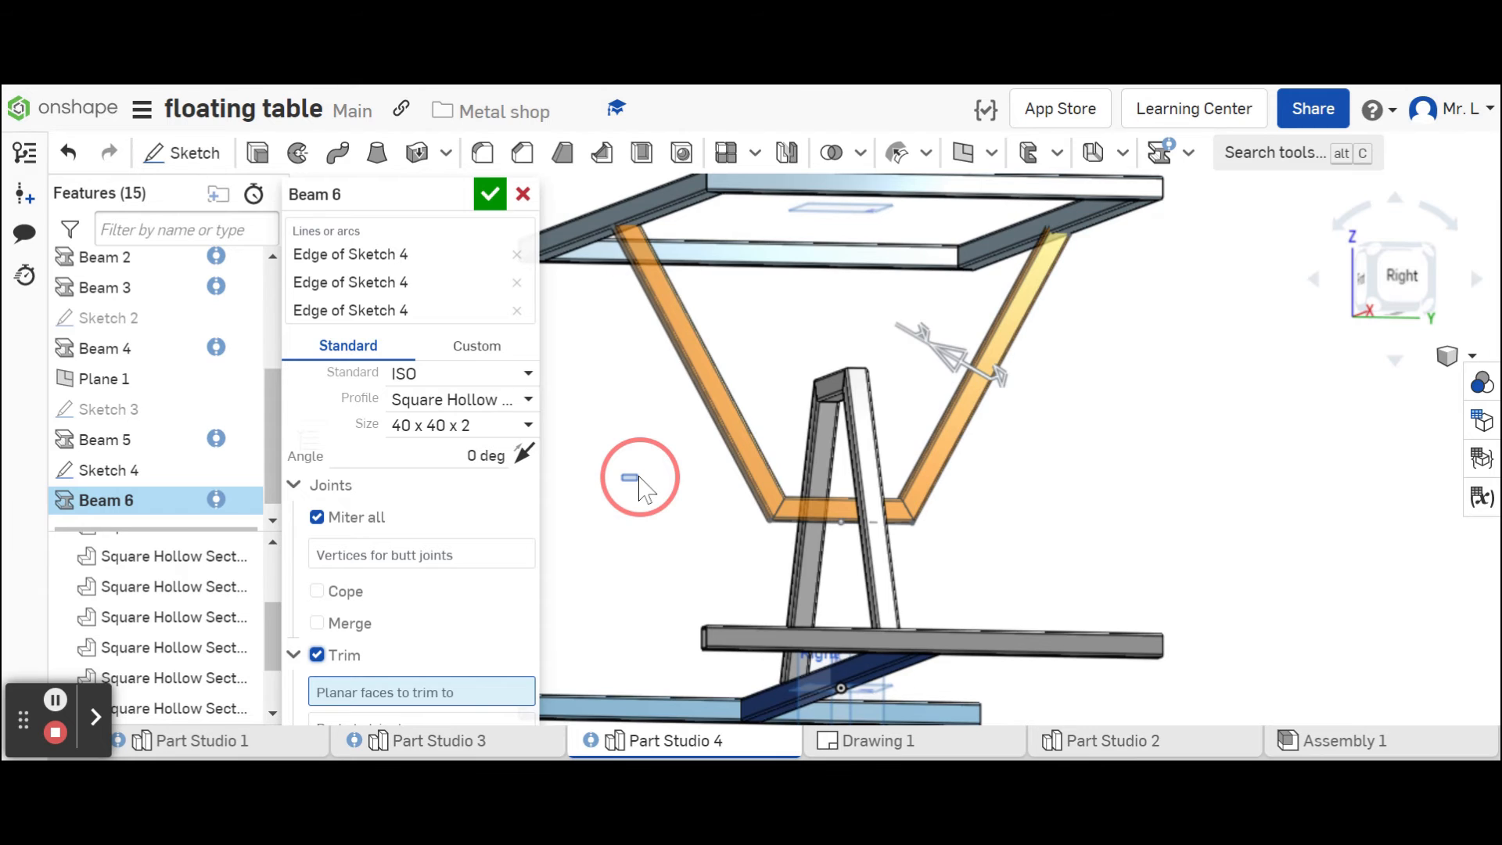
left_click(638, 207)
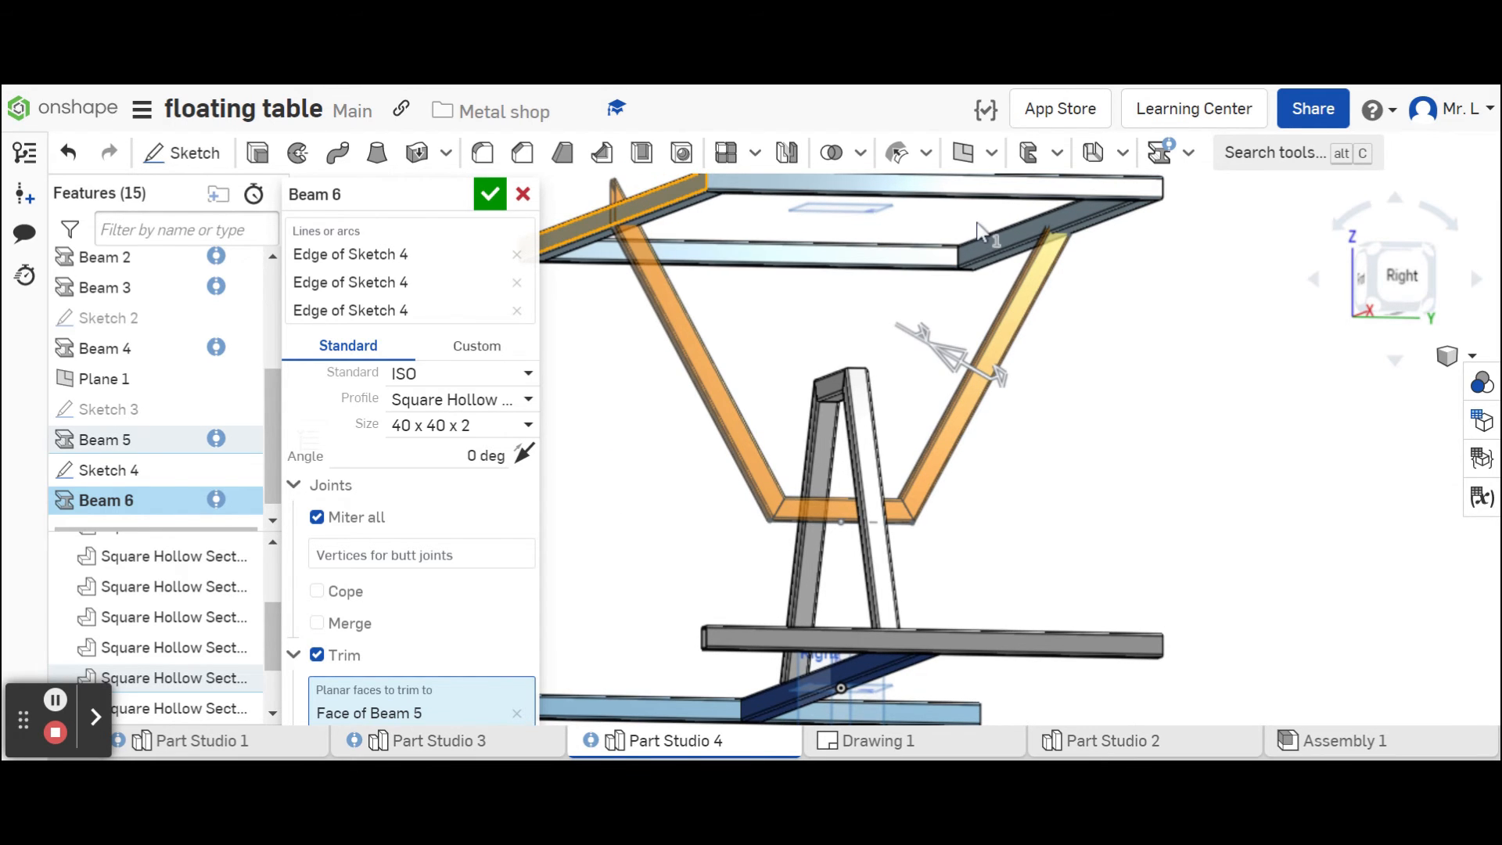
left_click(639, 205)
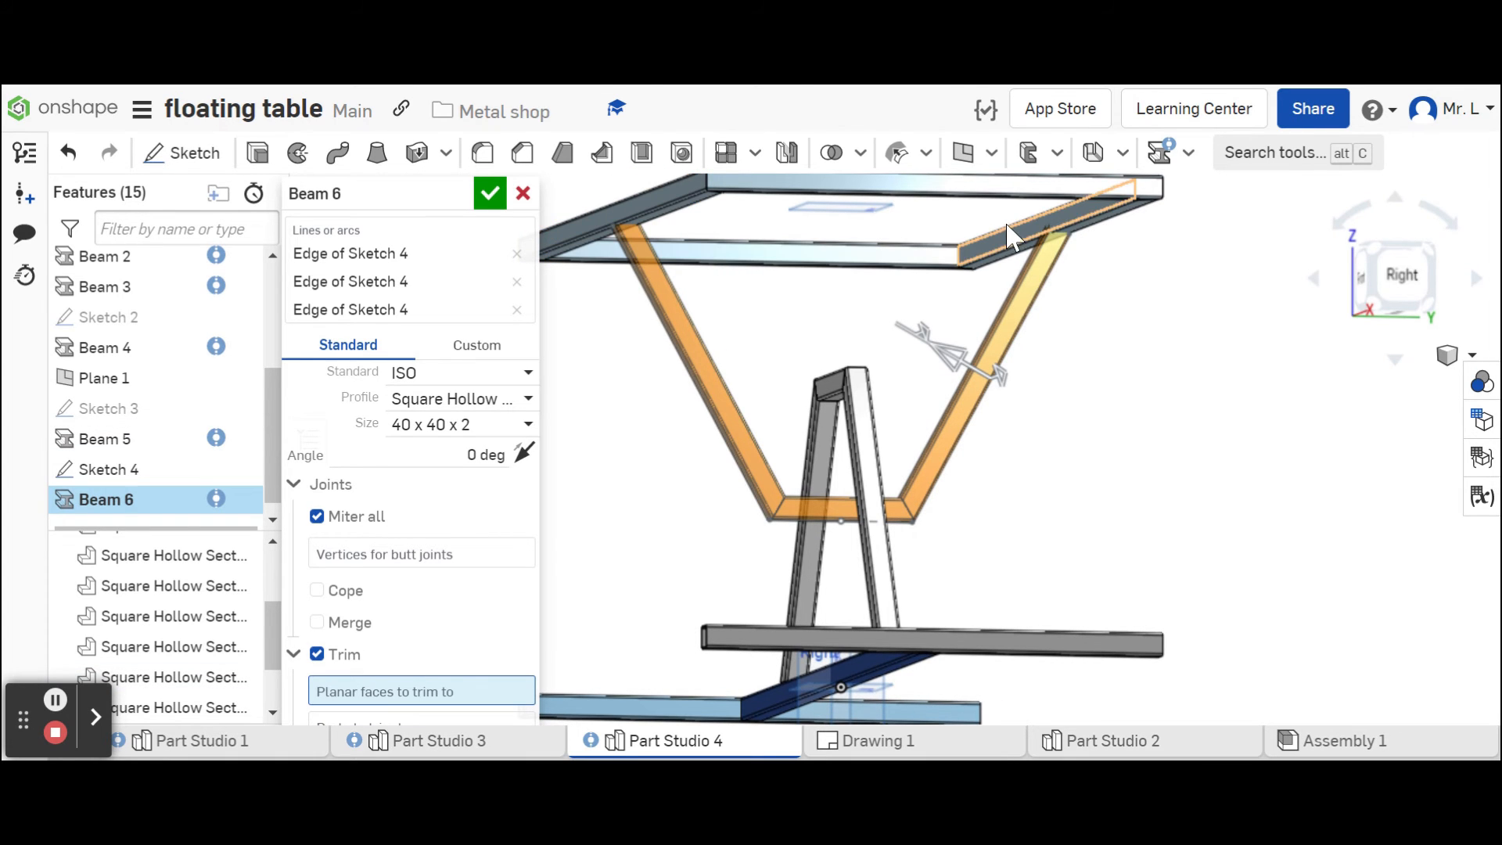
left_click(981, 286)
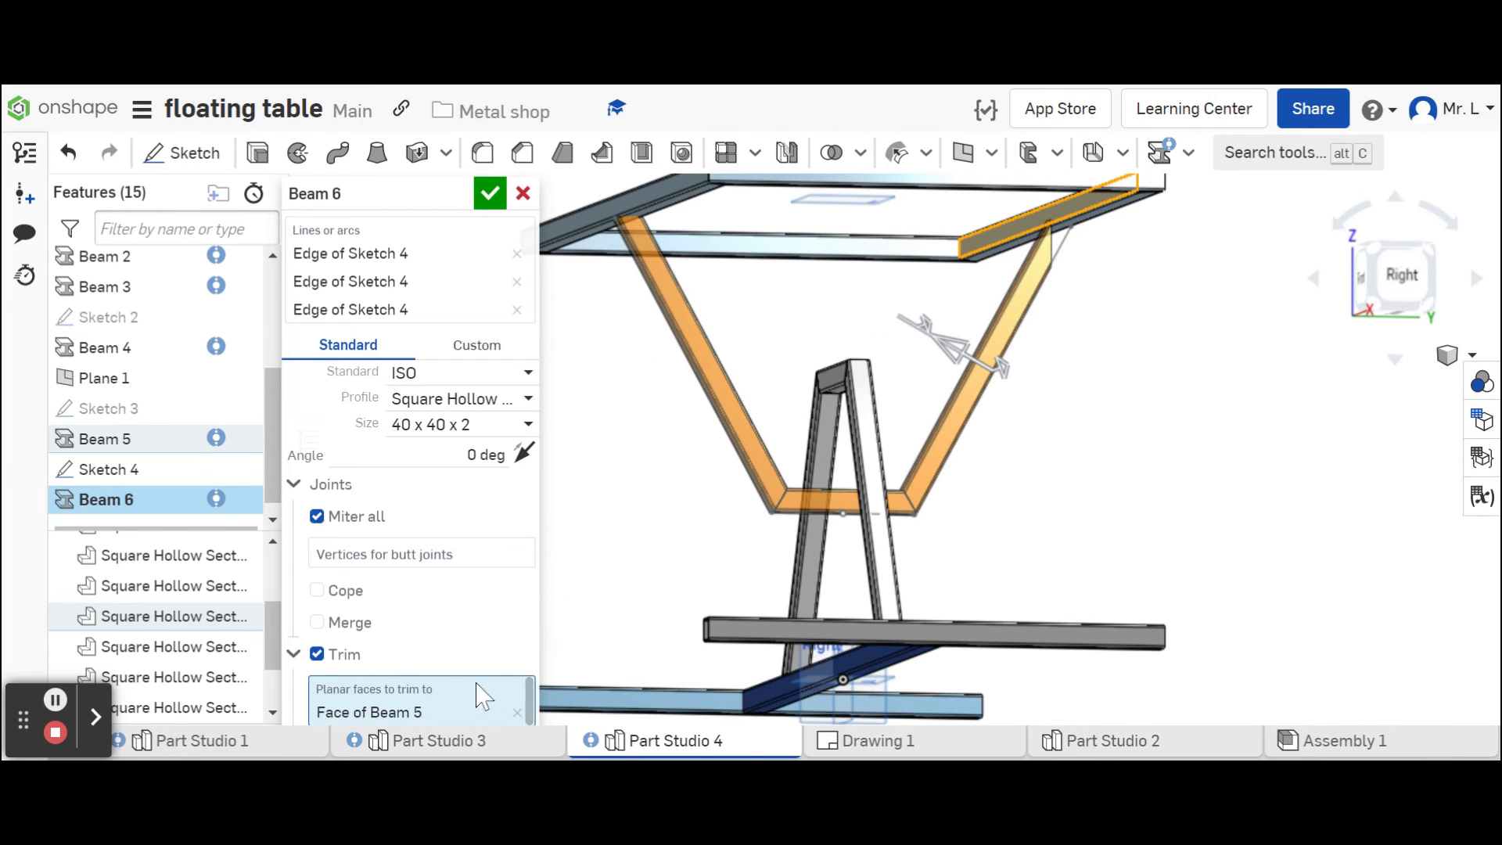
left_click(293, 487)
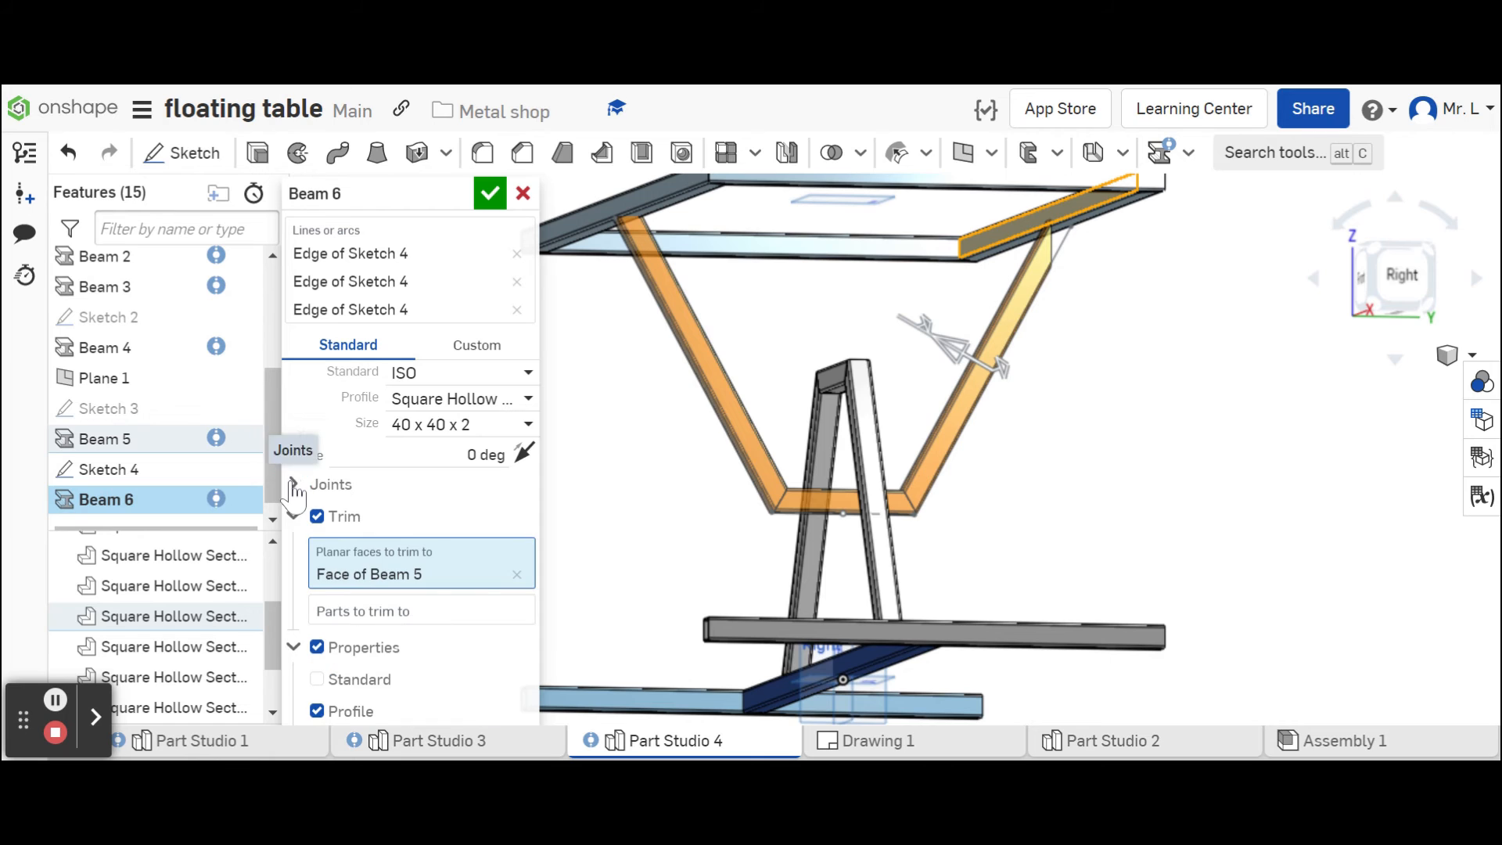
left_click(517, 577)
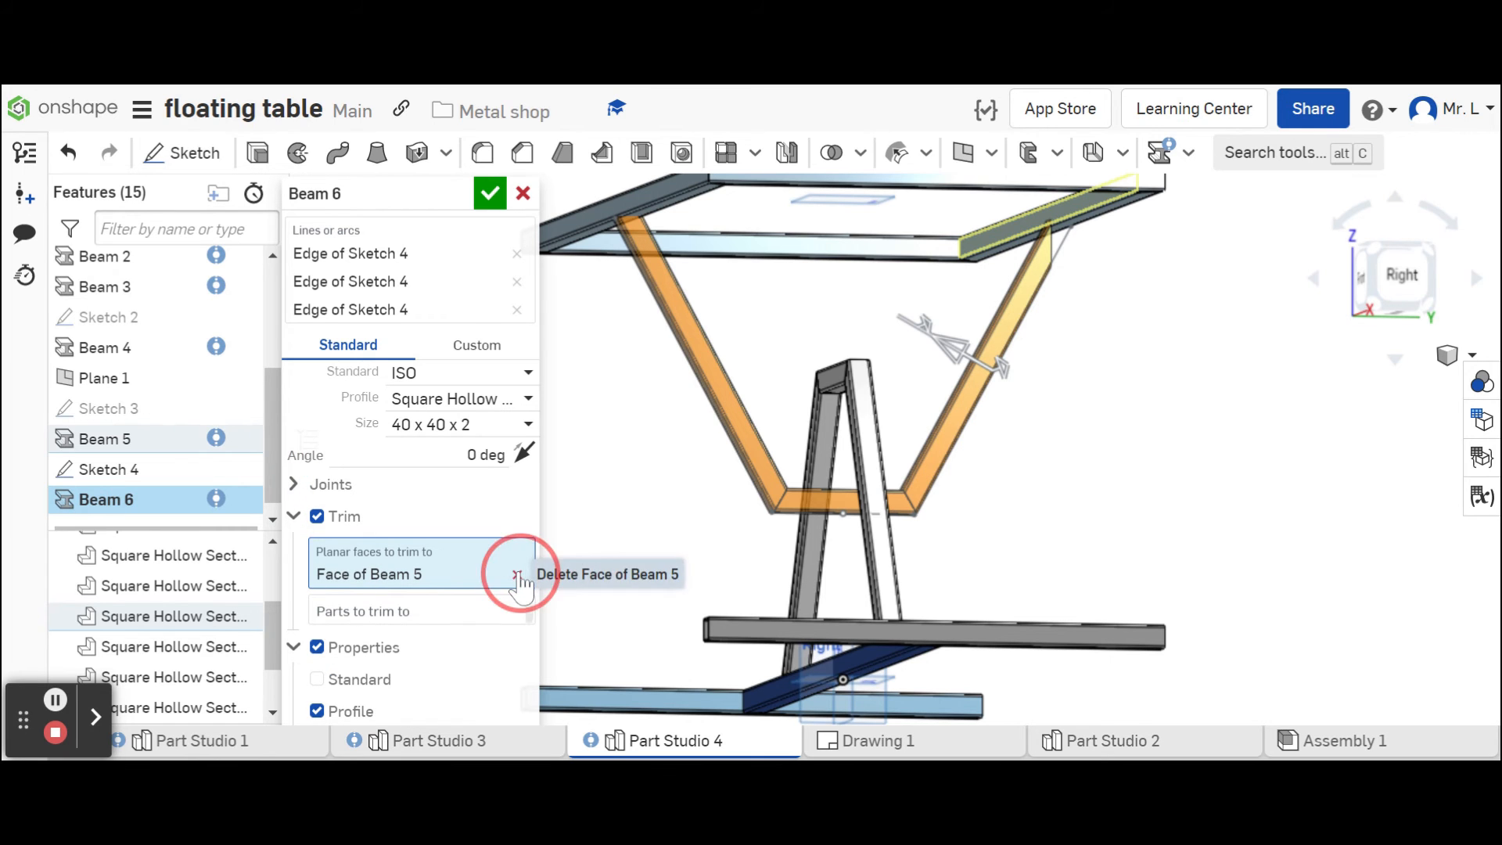
Trim the trapezoid beams to the tabletop frame's two long beams as parts and accept the beam feature.
left_click(387, 588)
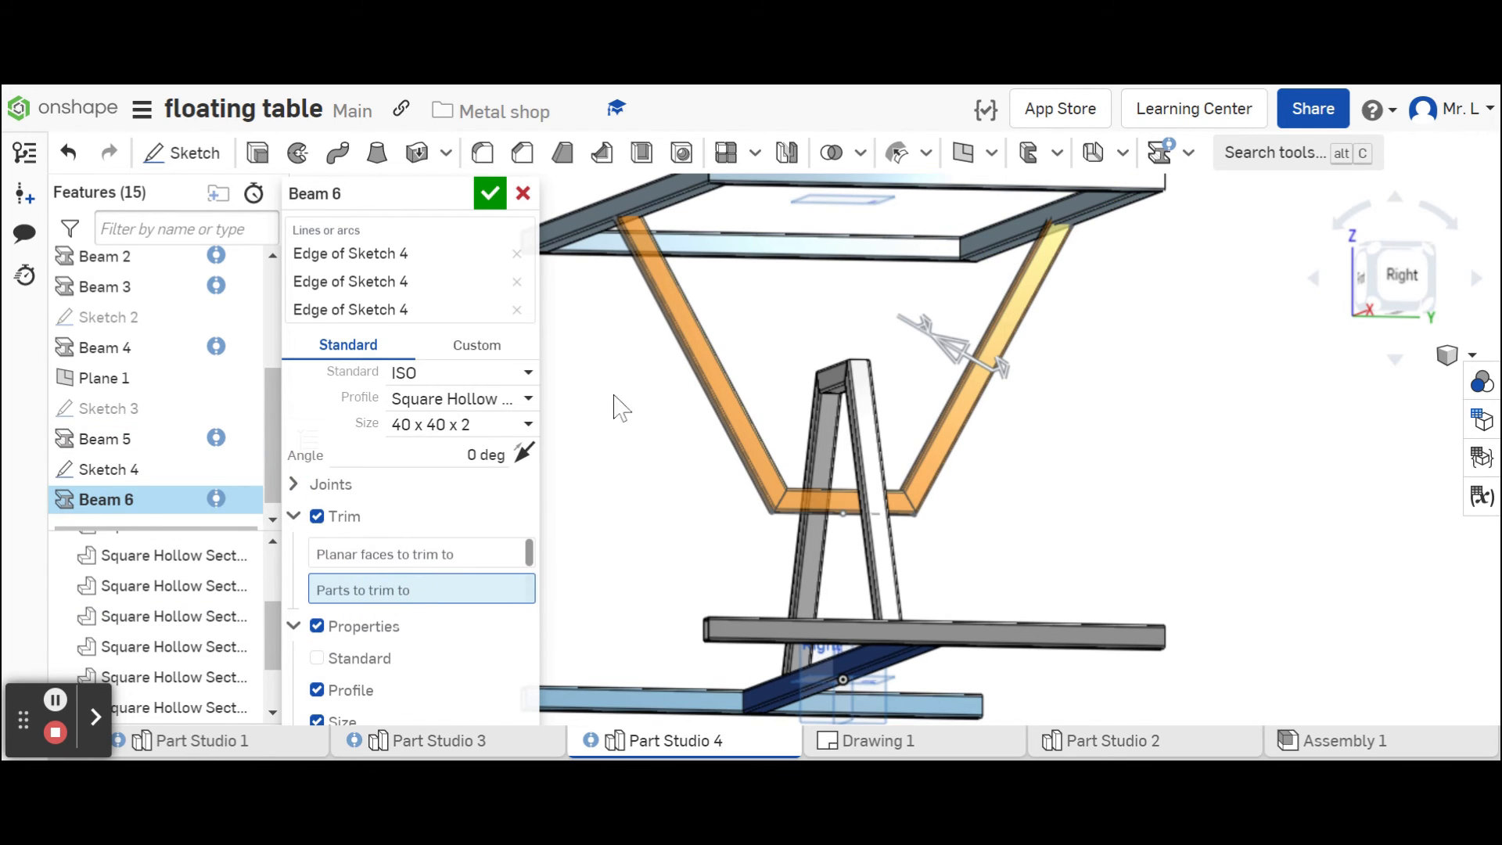
left_click(639, 210)
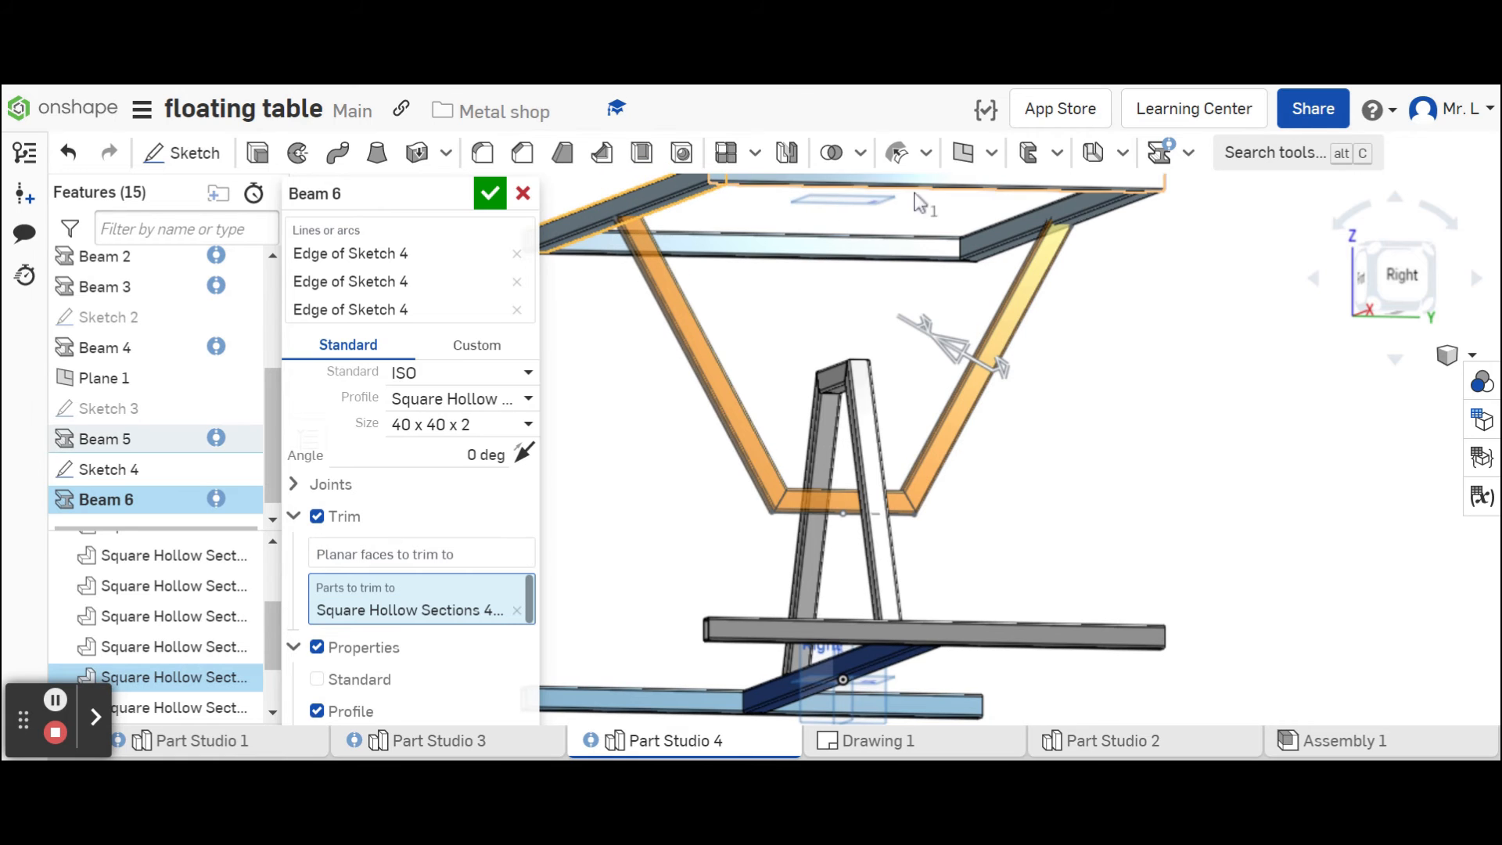
left_click(997, 242)
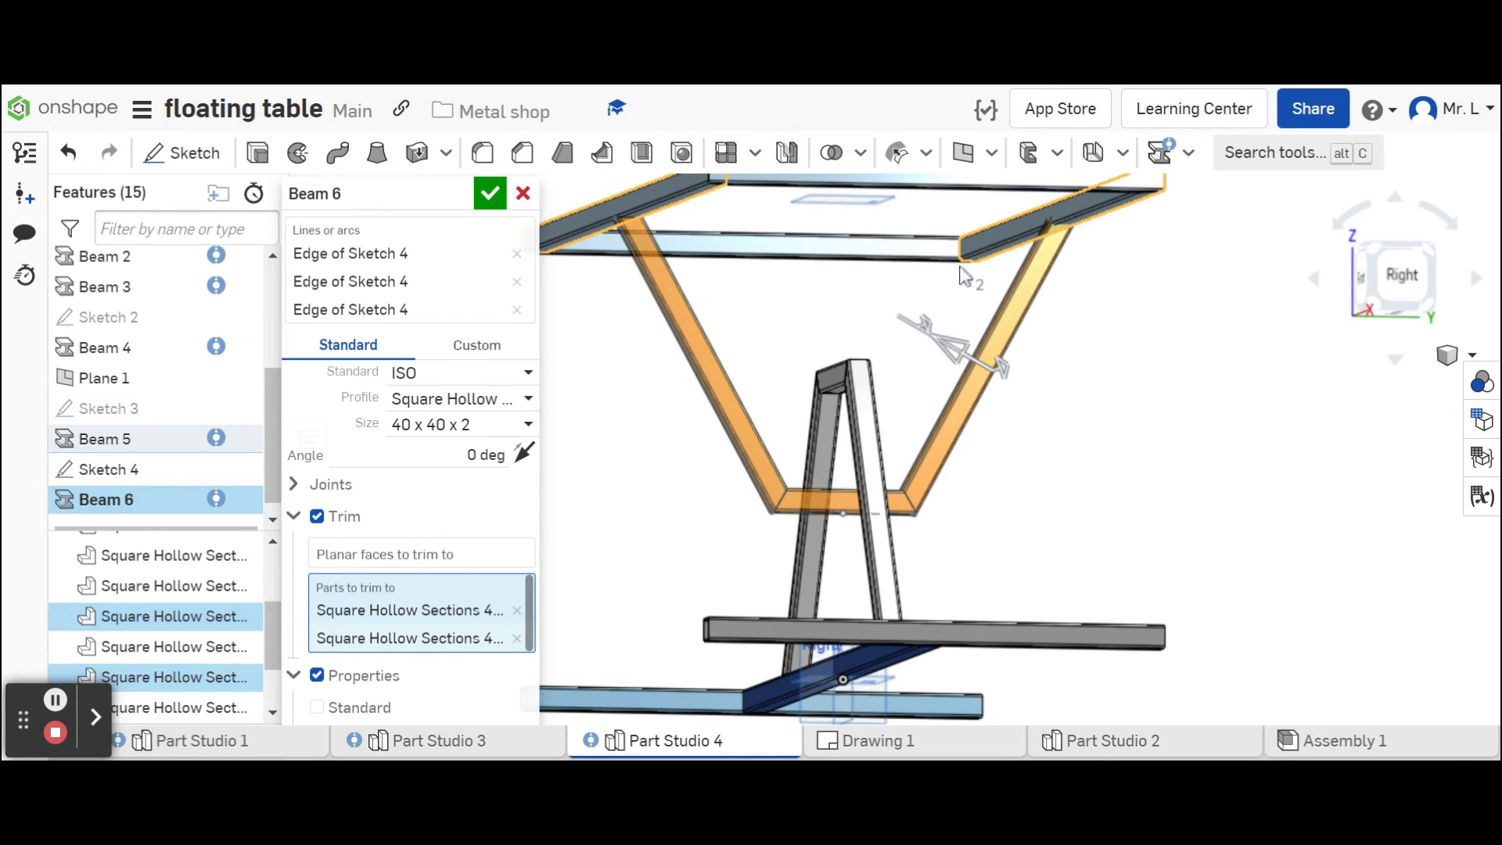
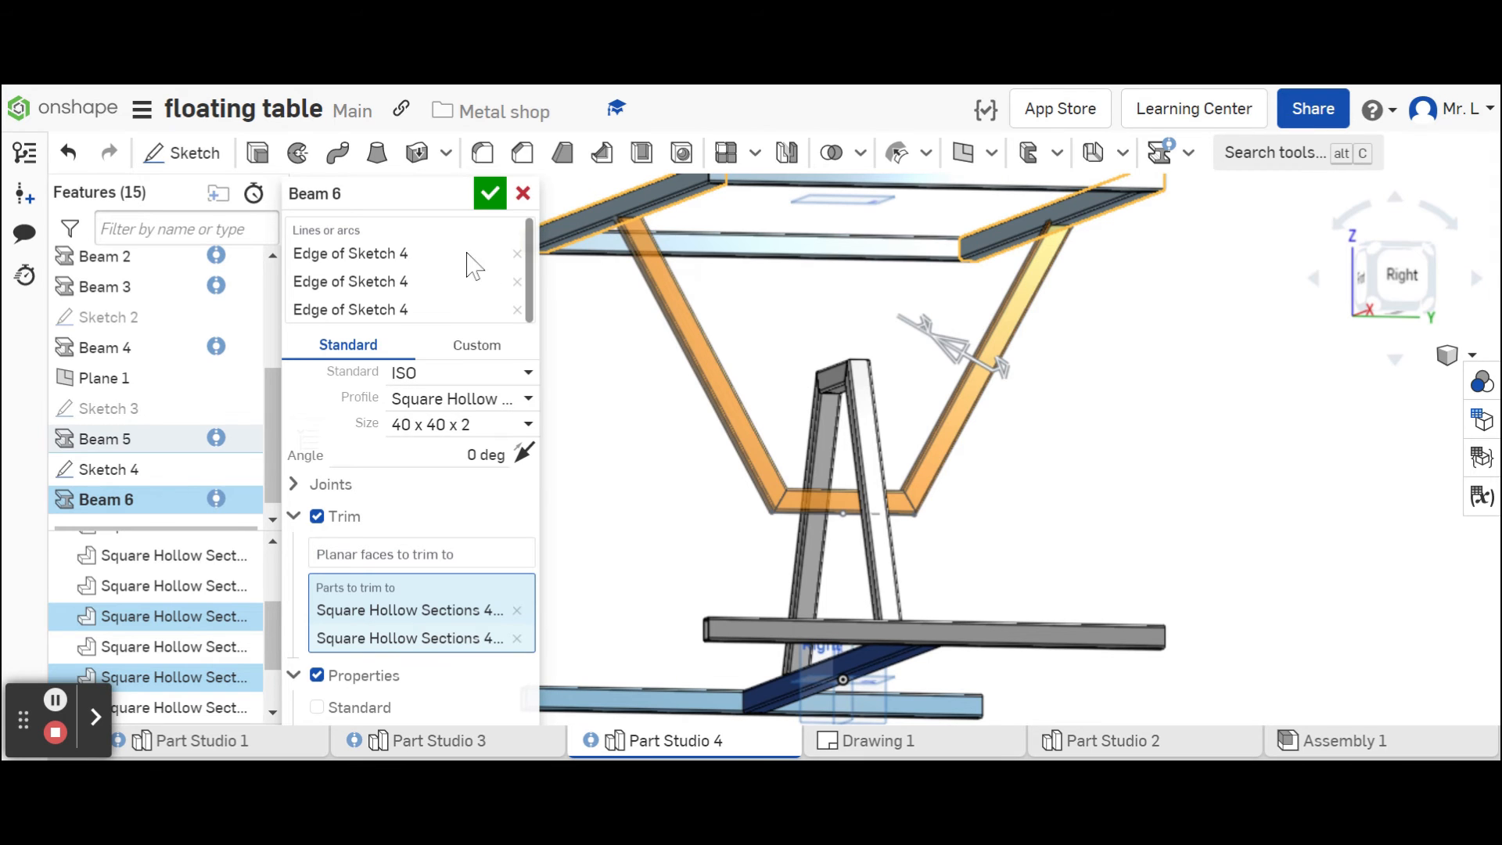
left_click(488, 197)
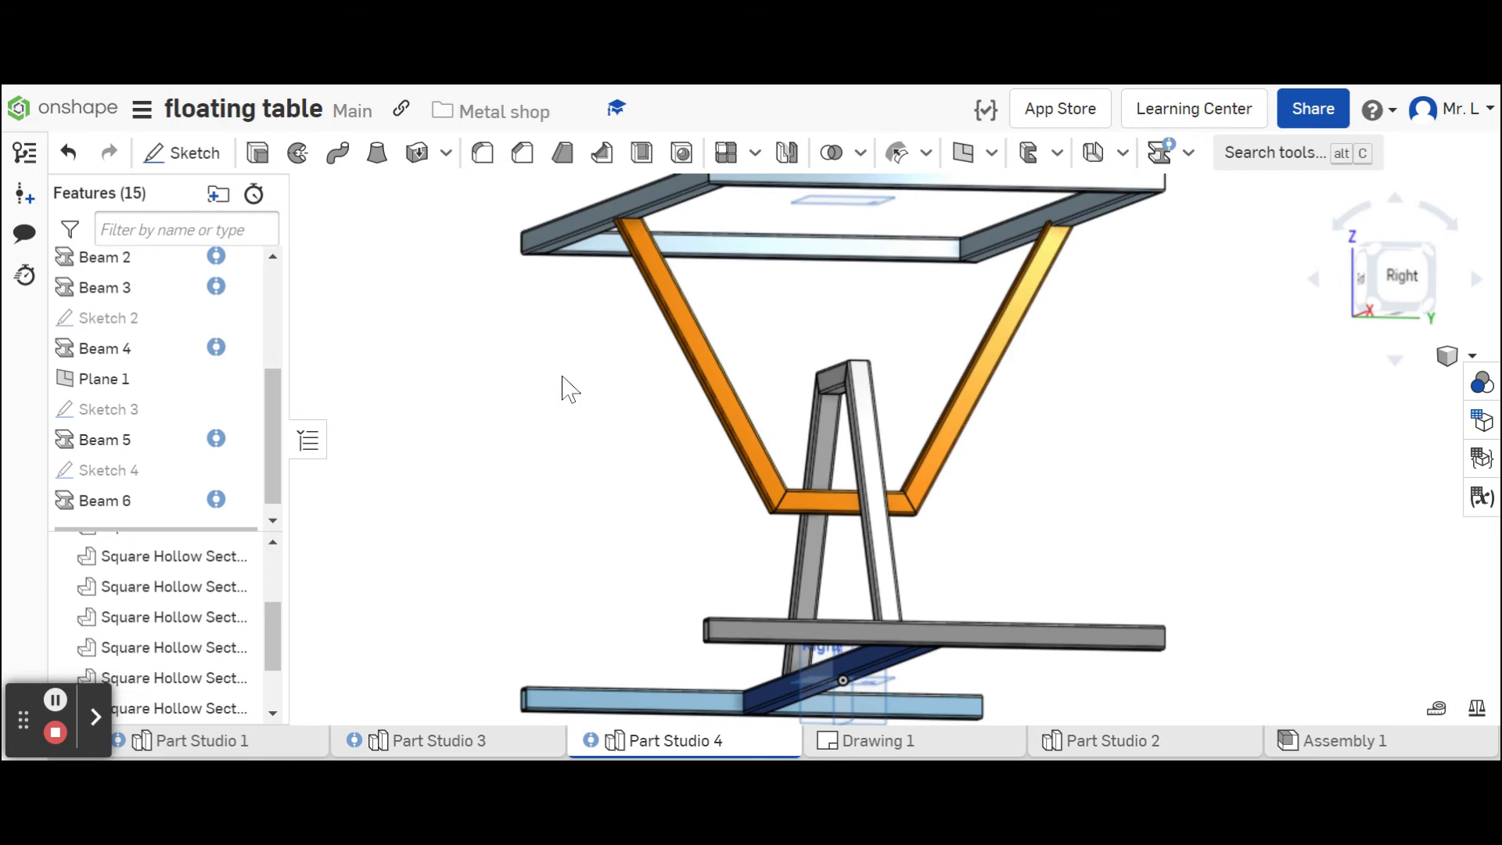
Examine the table frame from the front and in the top view.
right_click_drag(528, 425, 724, 436)
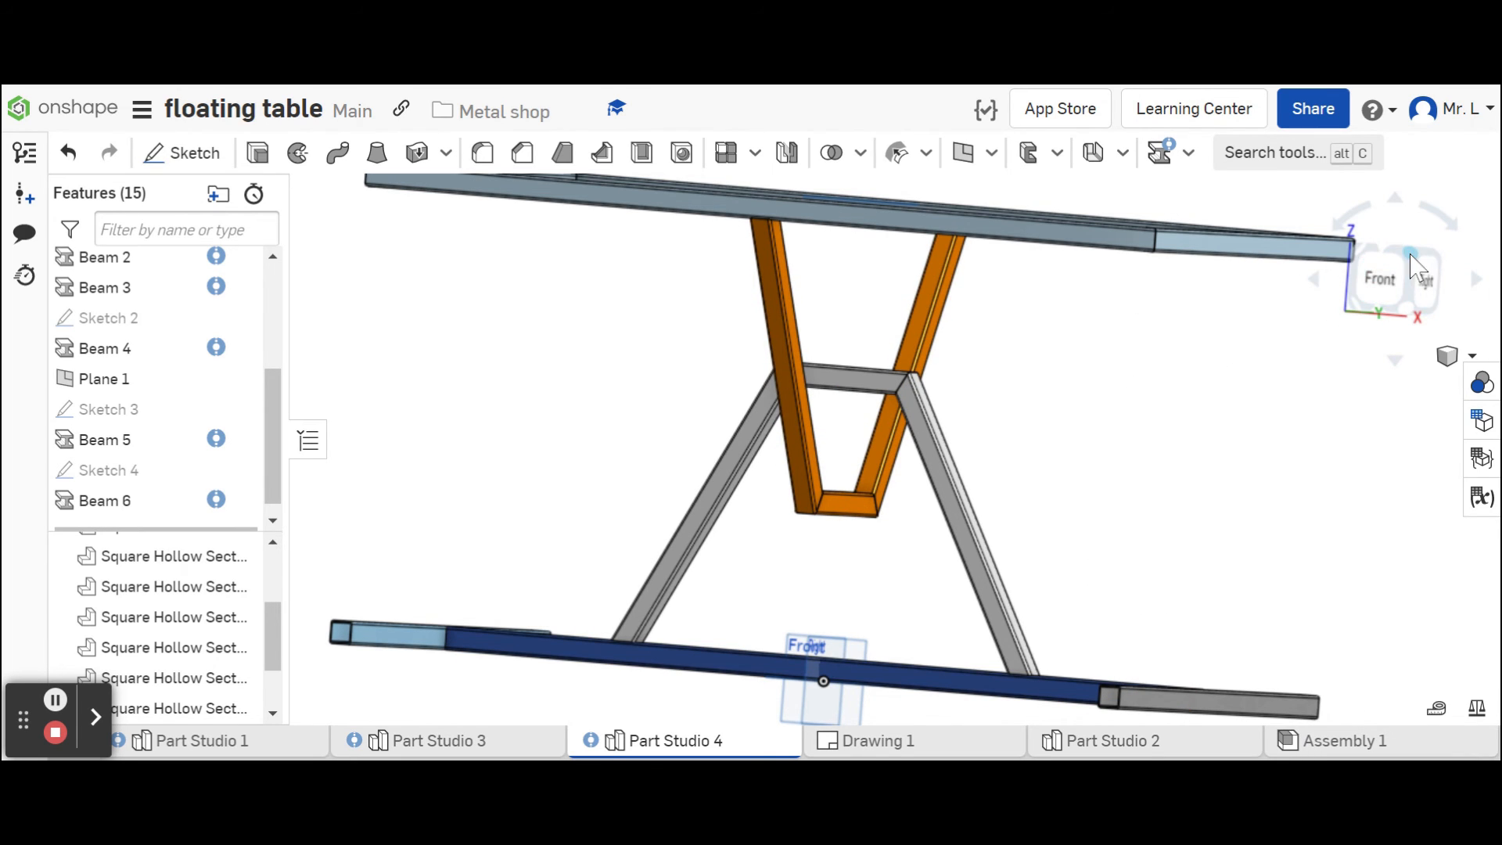
left_click(1412, 256)
left_click(1401, 262)
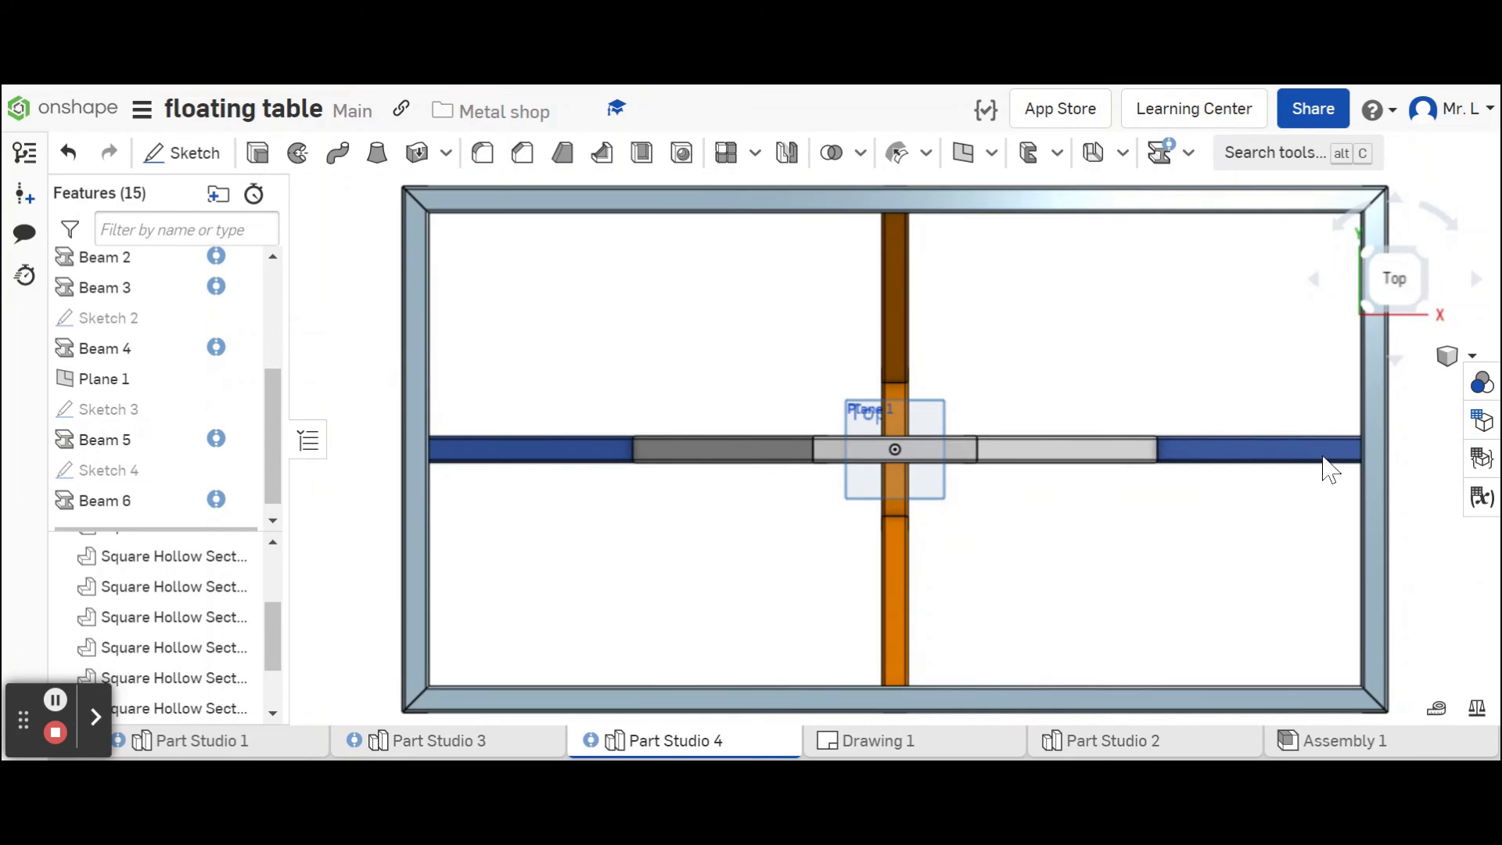
scroll(1283, 481, "down", 2)
scroll(1408, 394, "up", 2)
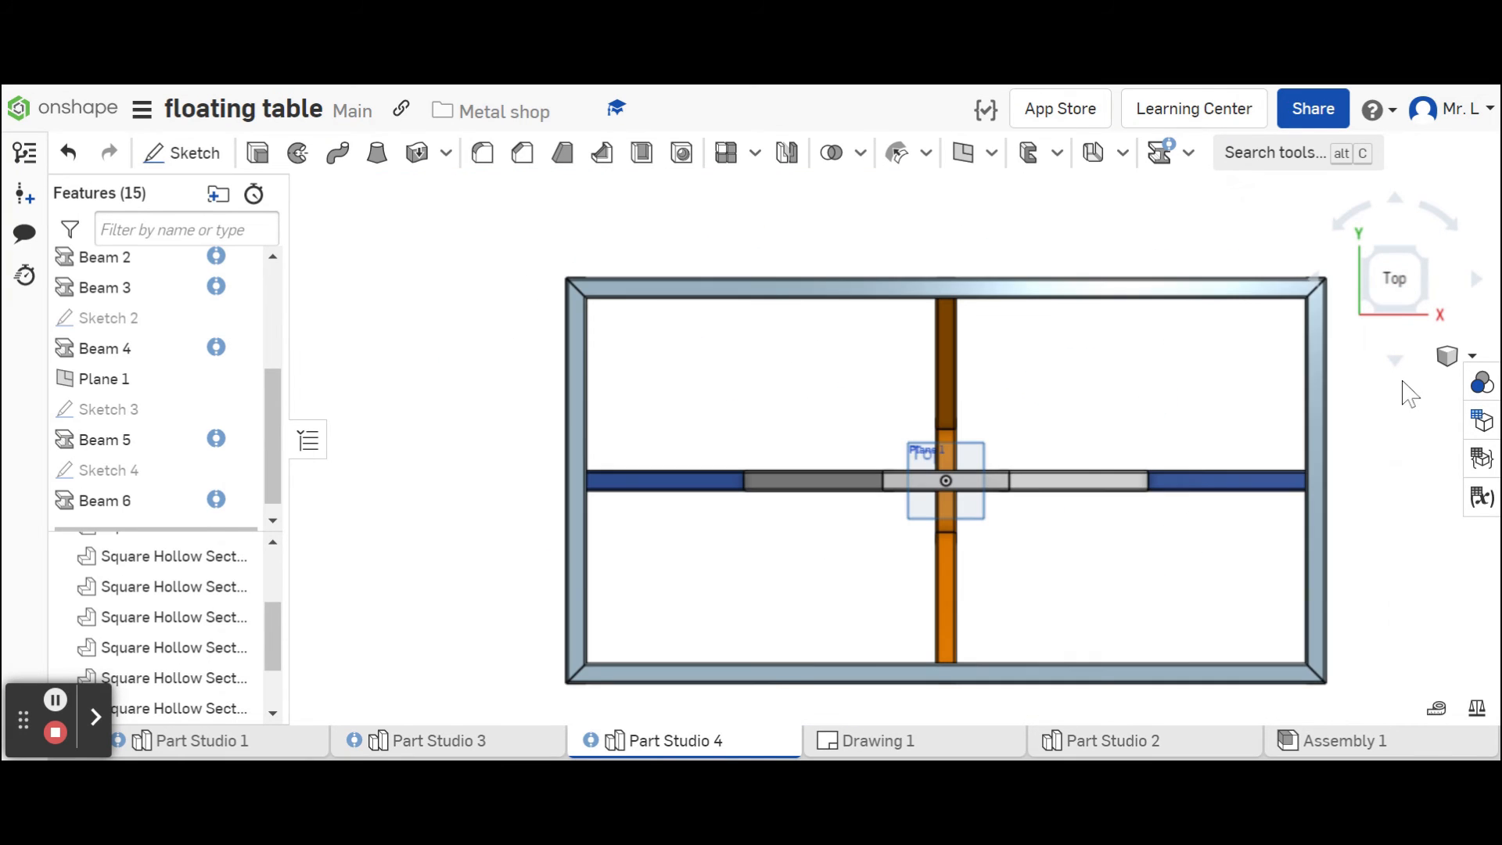
Start a sketch on the tabletop frame's top face and draw a corner rectangle about 63.1 x 4.3 in over the front long beam.
left_click(172, 152)
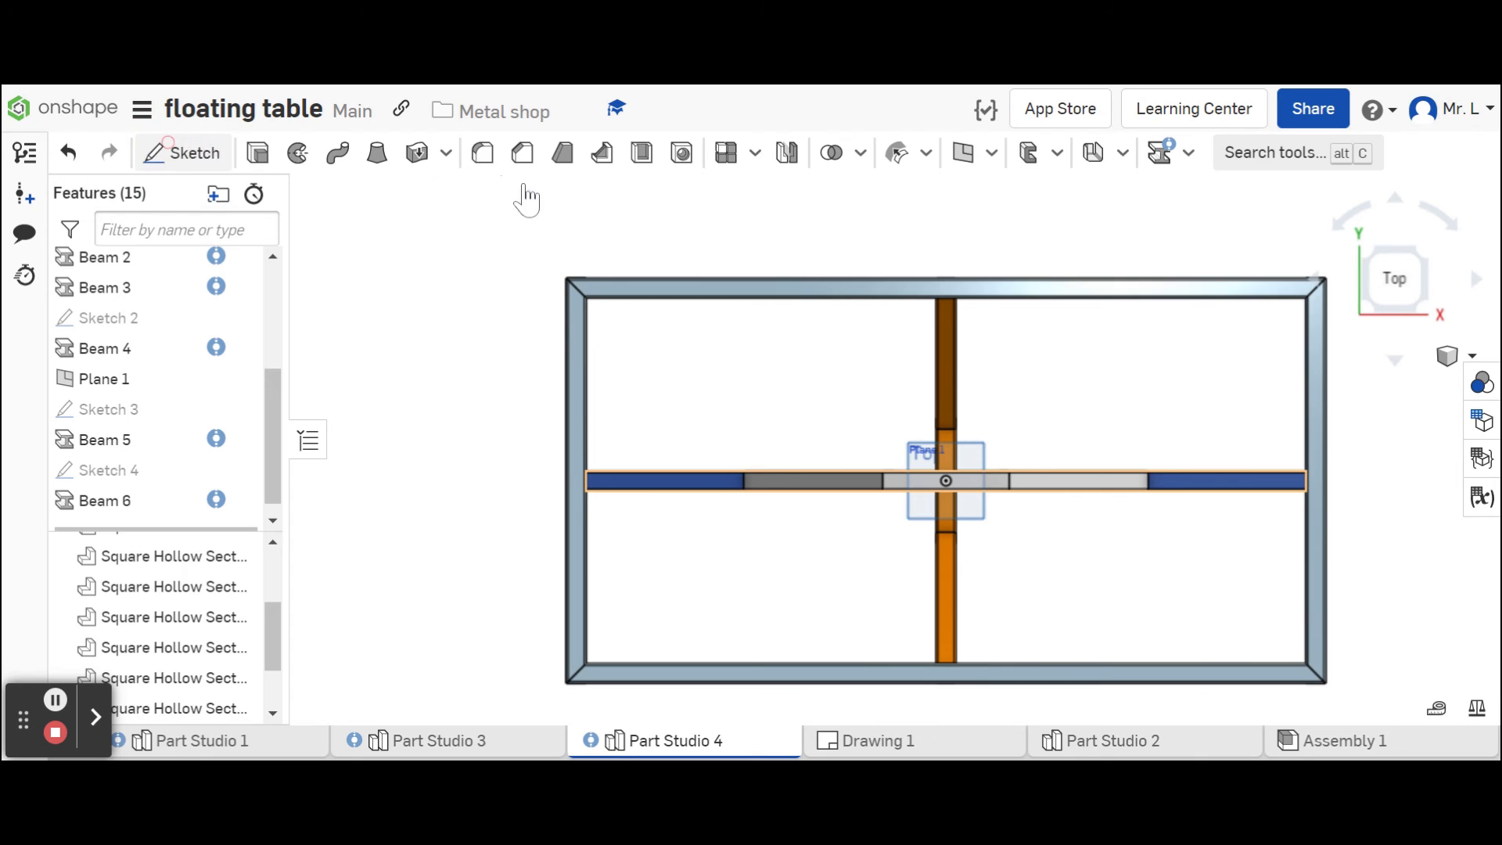
left_click(814, 300)
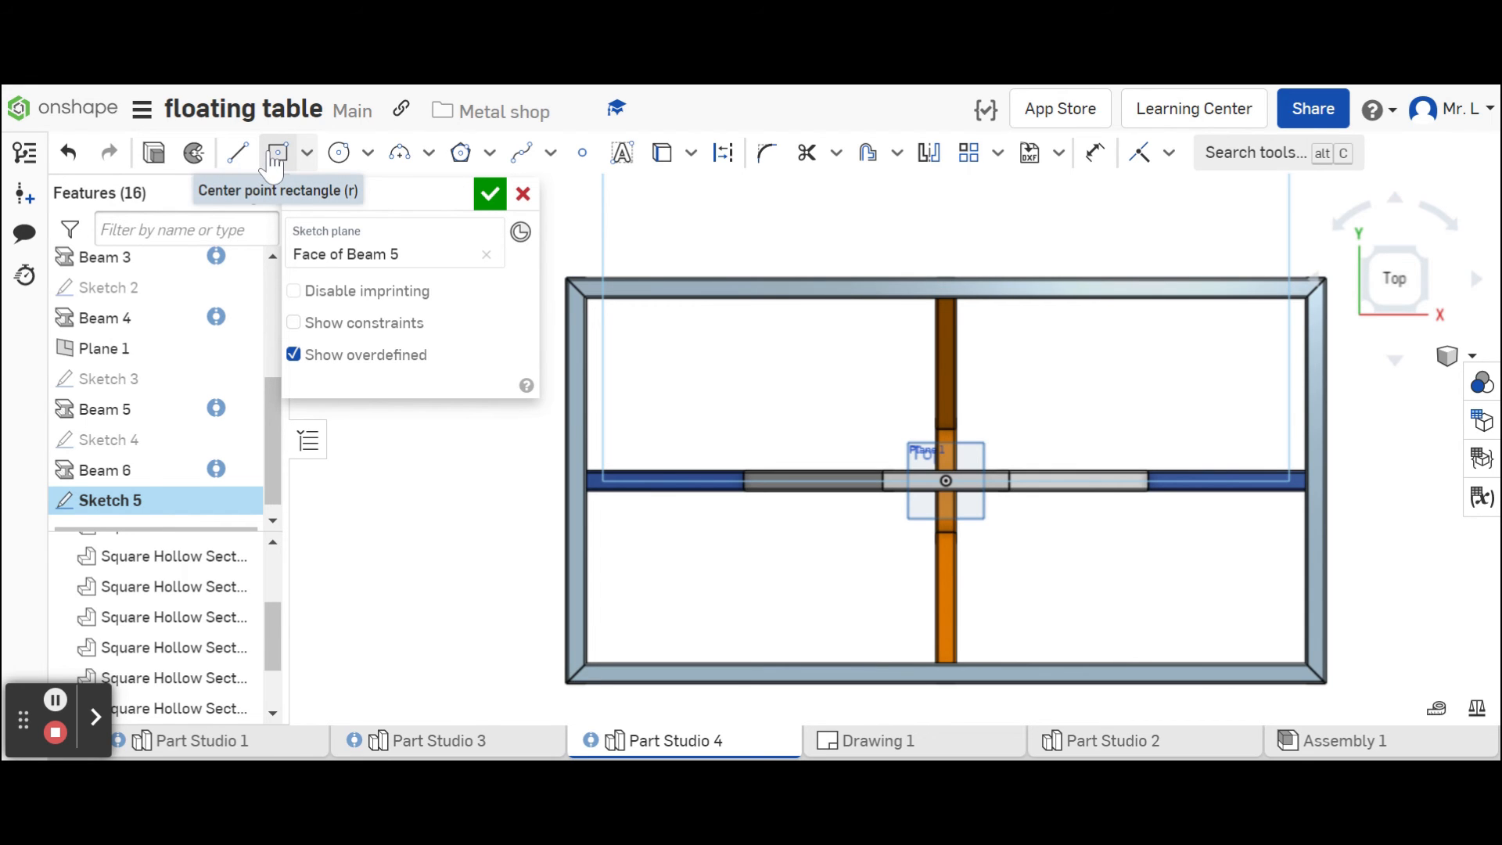
left_click(307, 152)
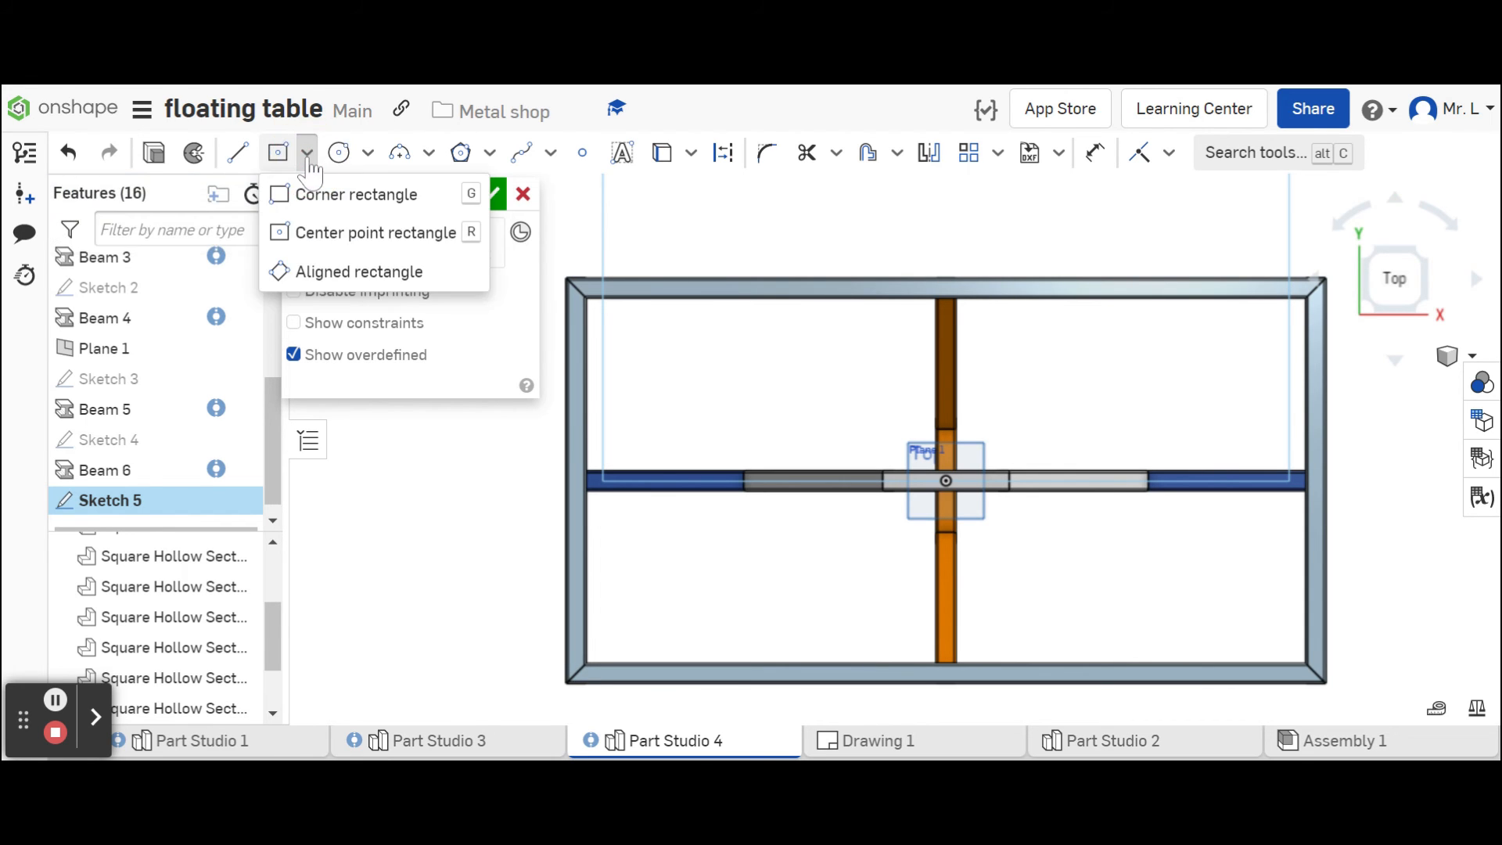
left_click(311, 205)
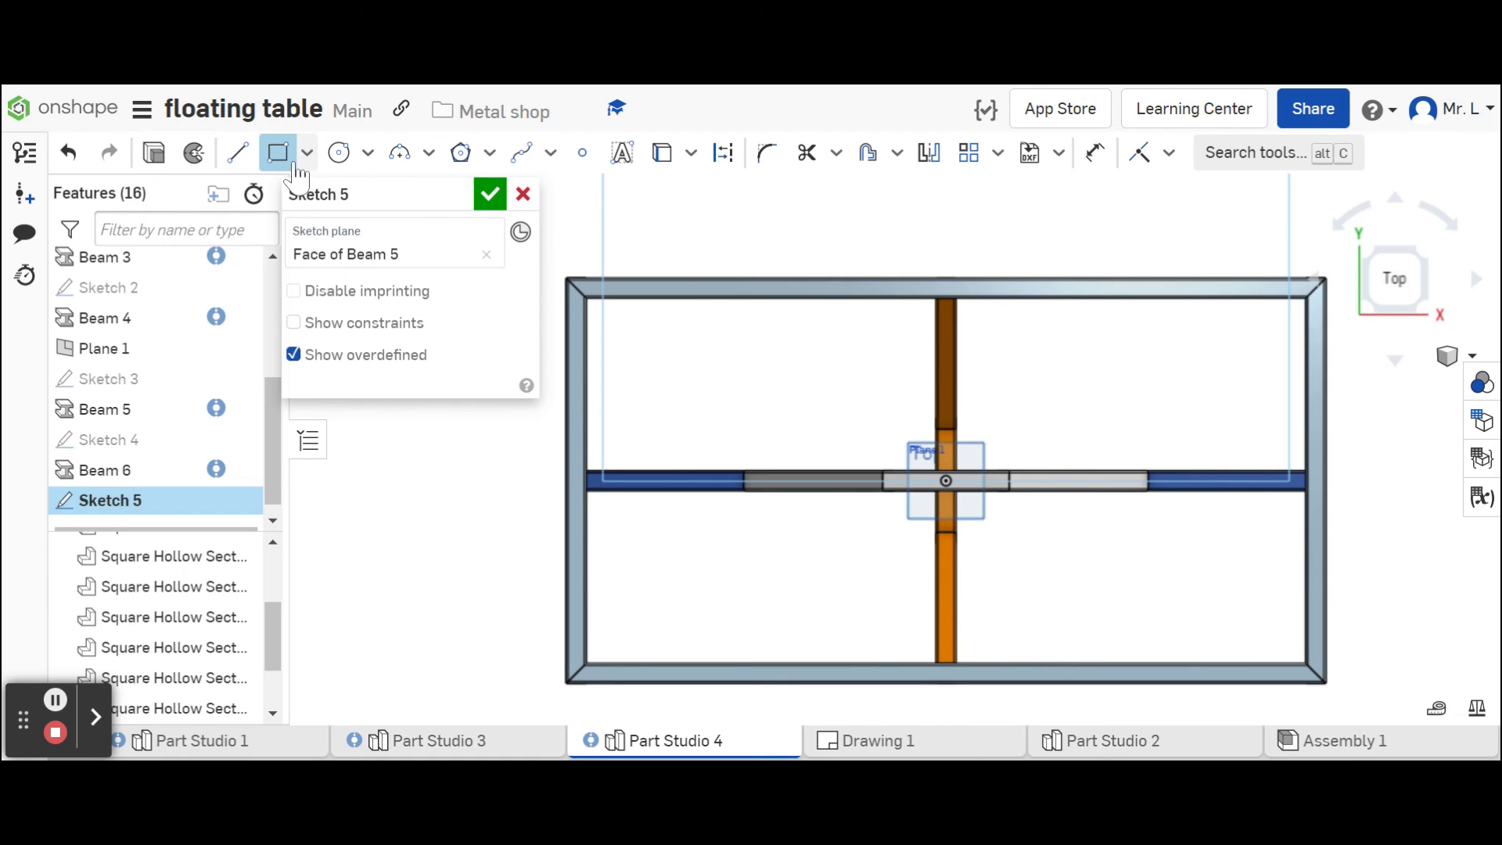
scroll(657, 385, "down", 2)
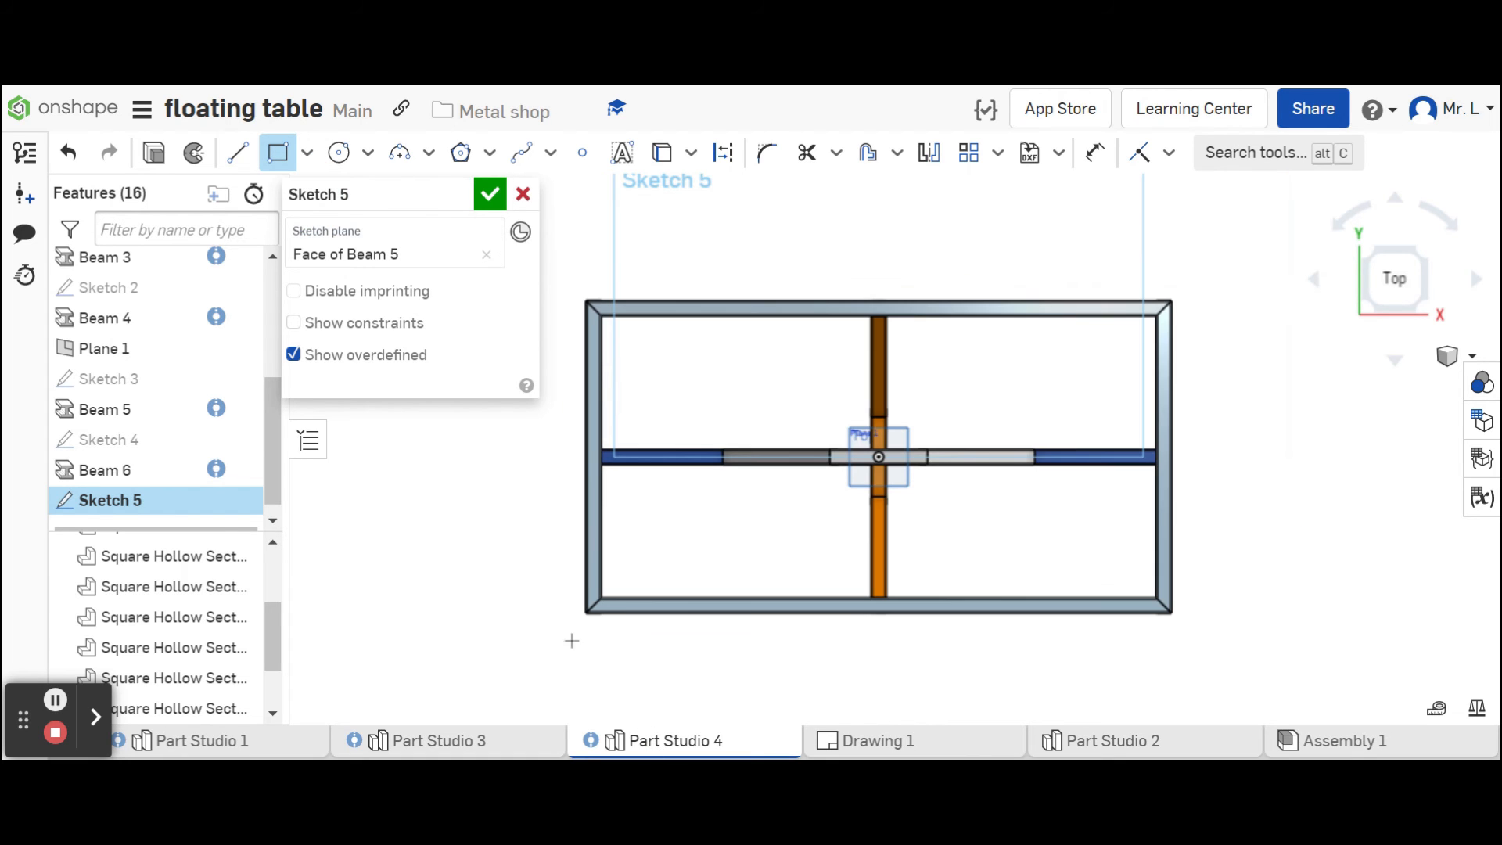
left_click_drag(569, 623, 1185, 582)
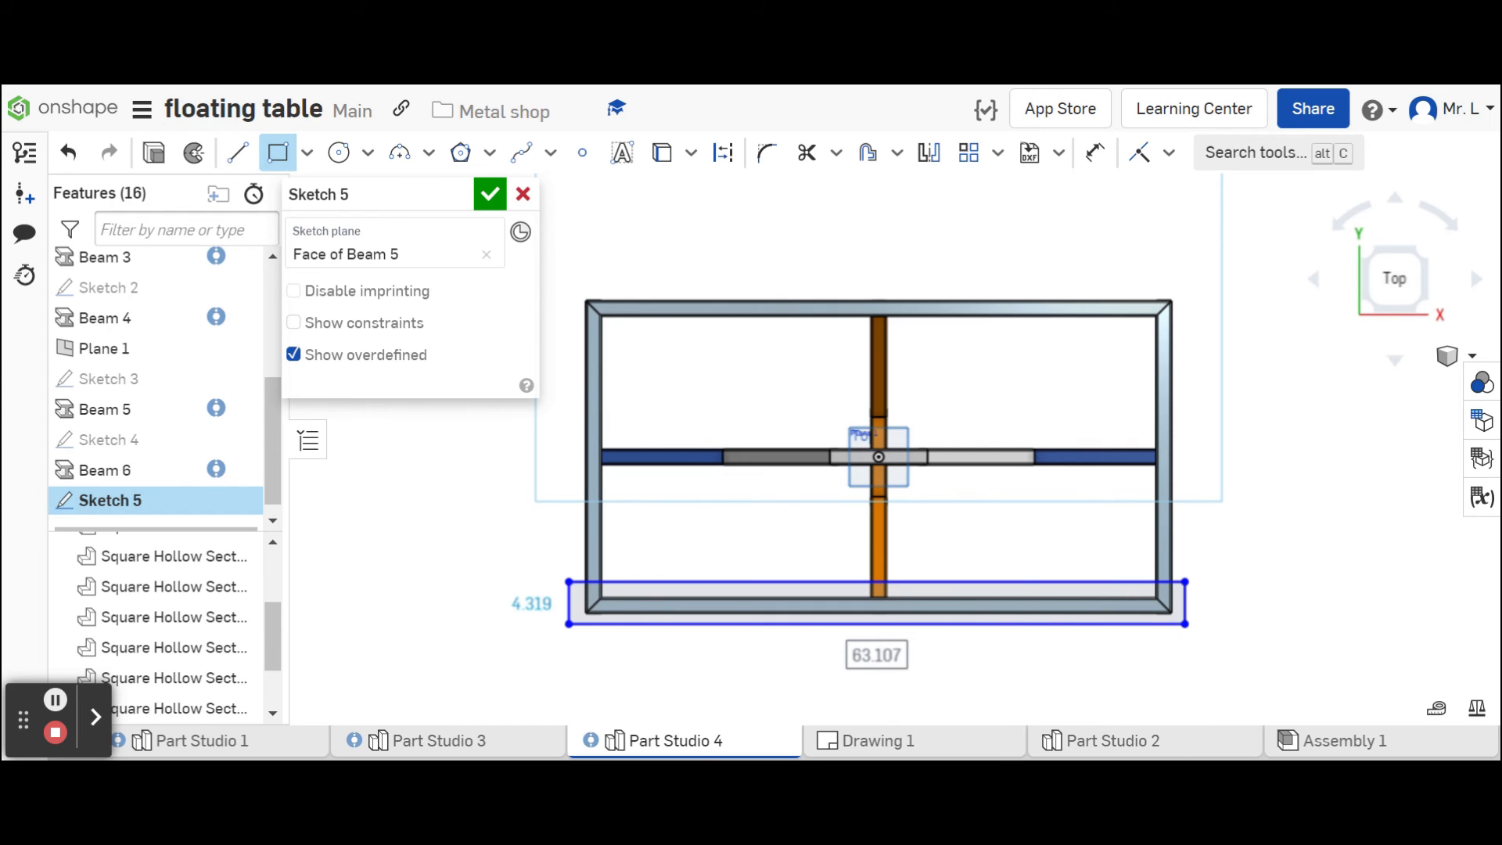
Dimension the rectangle to 5.5 in wide and 61 in long.
key("d")
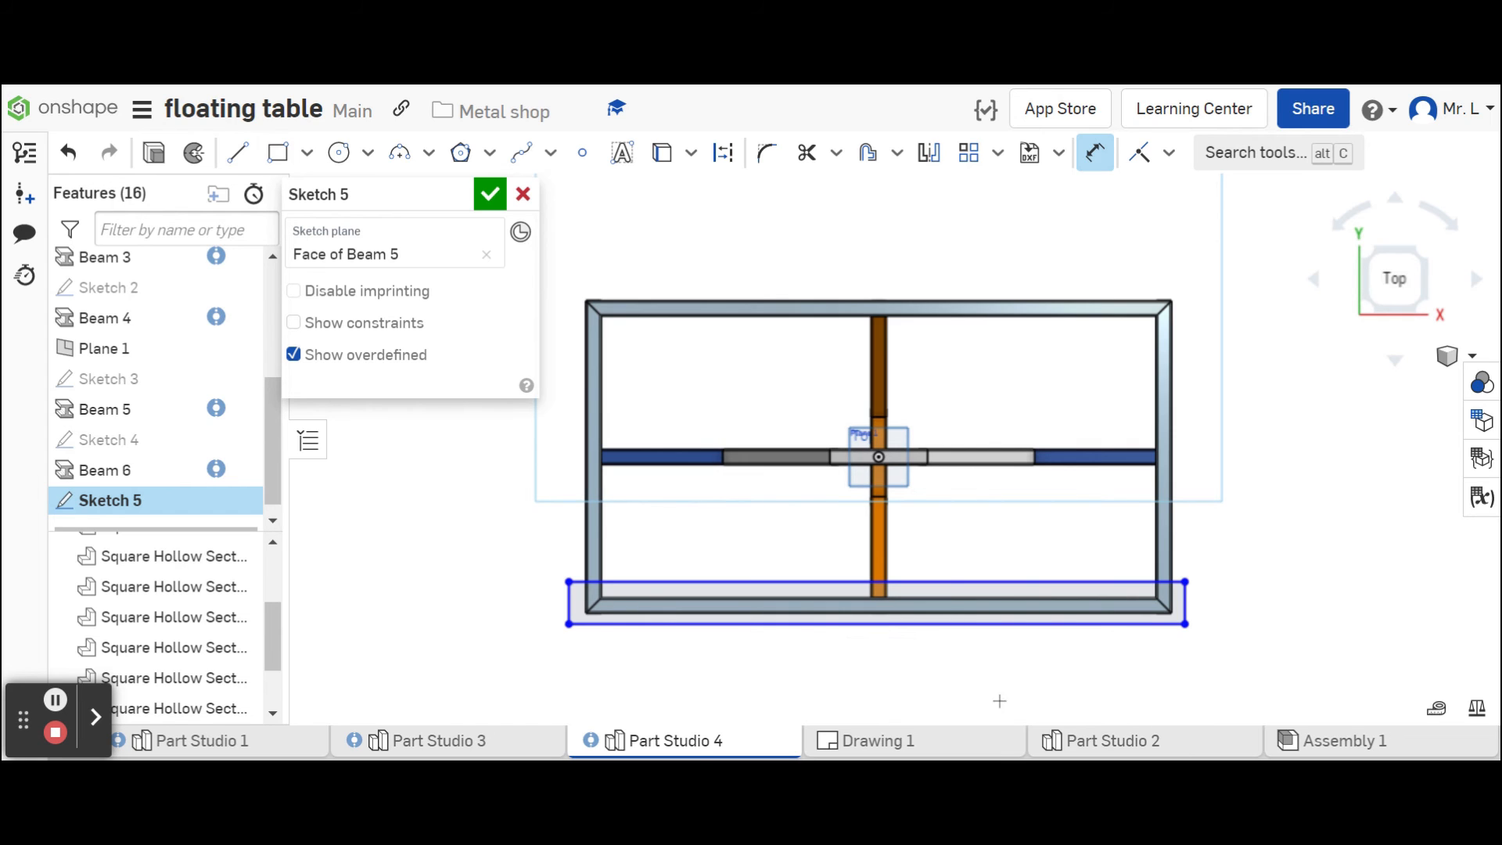
left_click(565, 604)
left_click(505, 611)
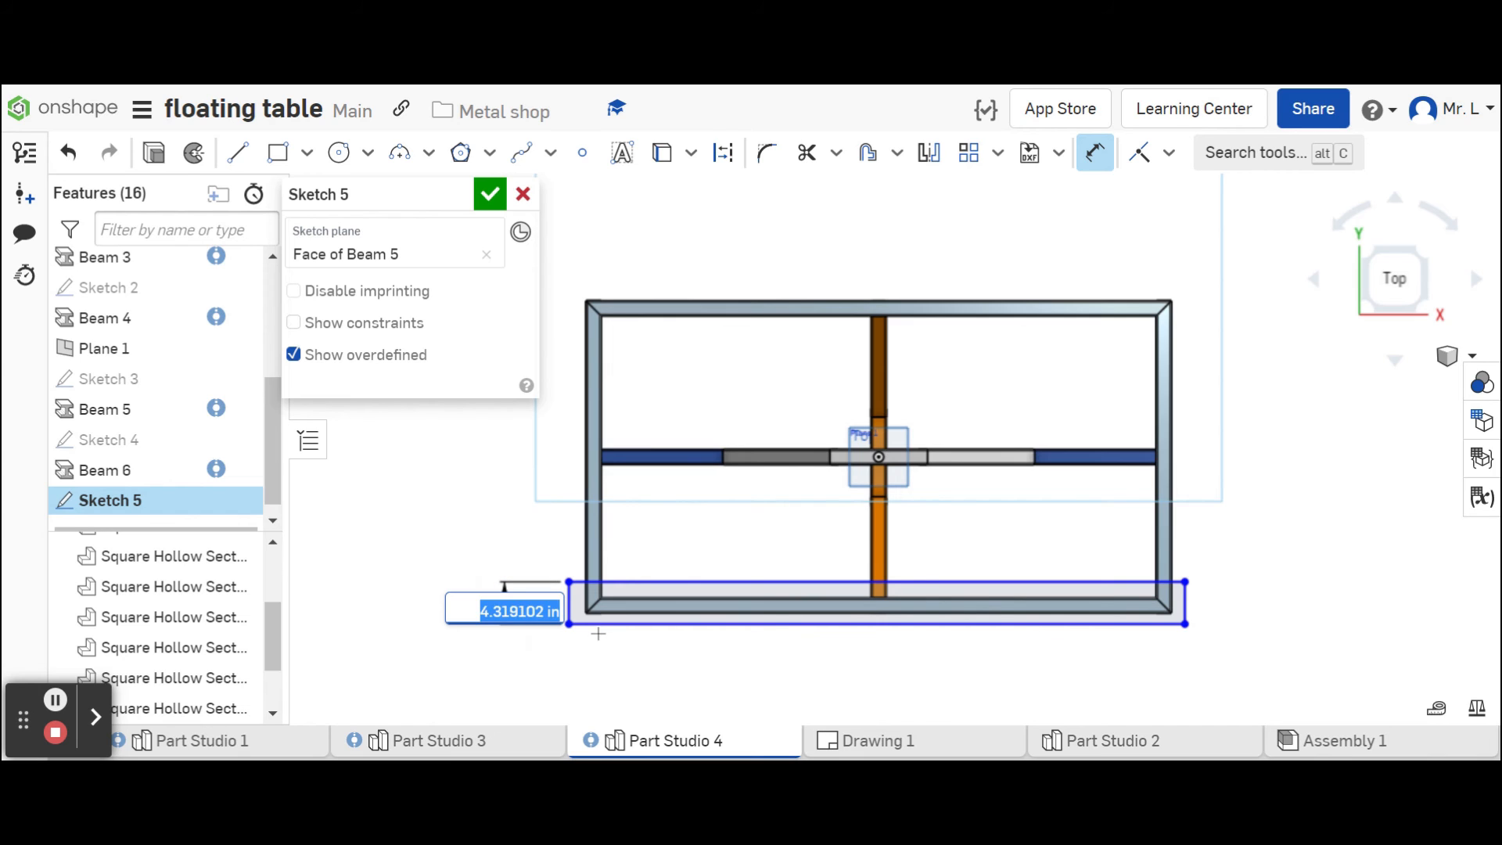
type("5.5")
key("Return")
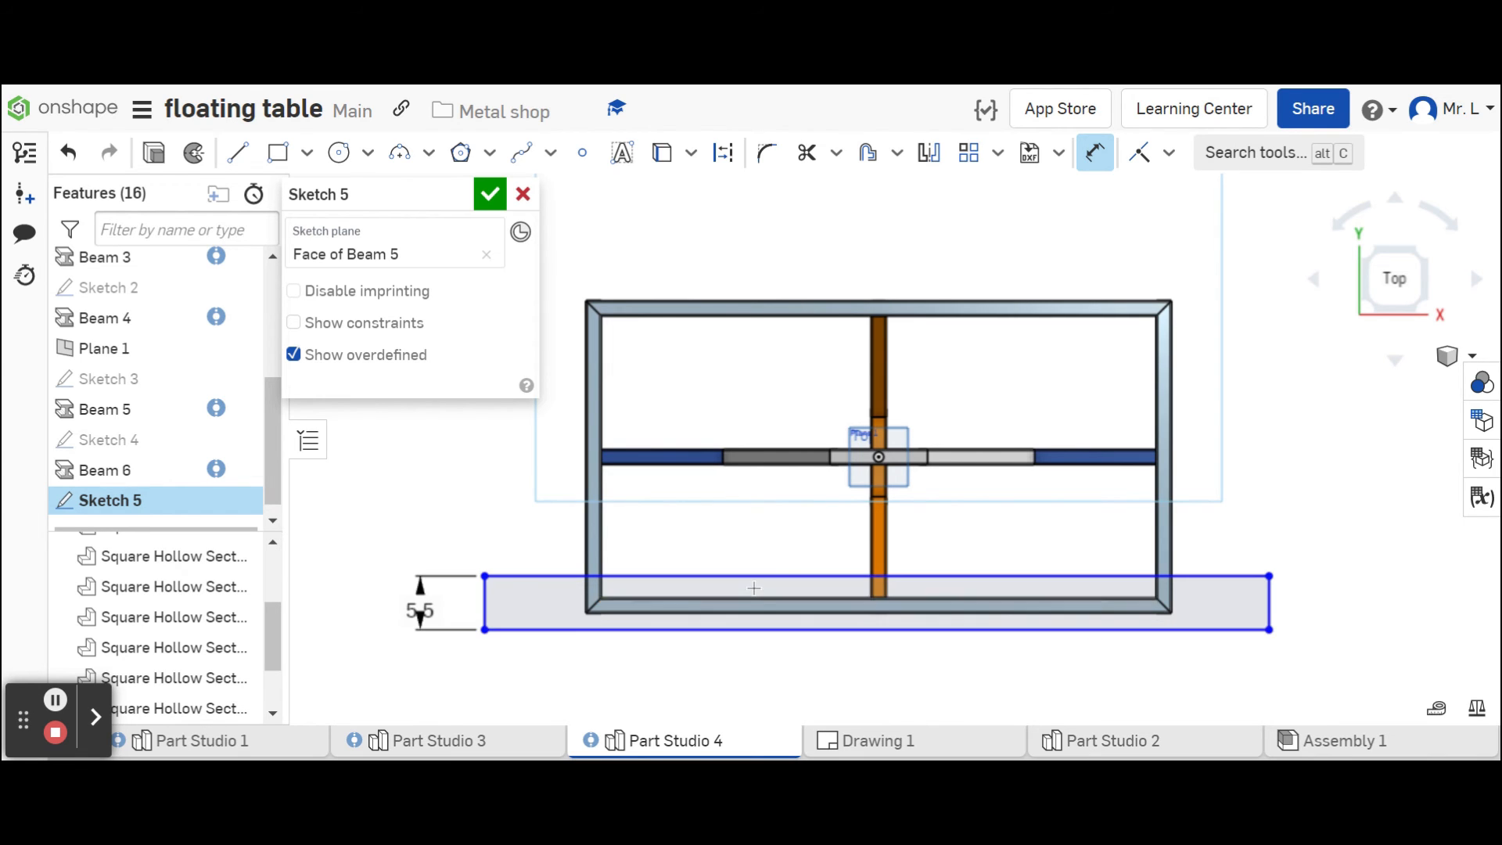
left_click(784, 632)
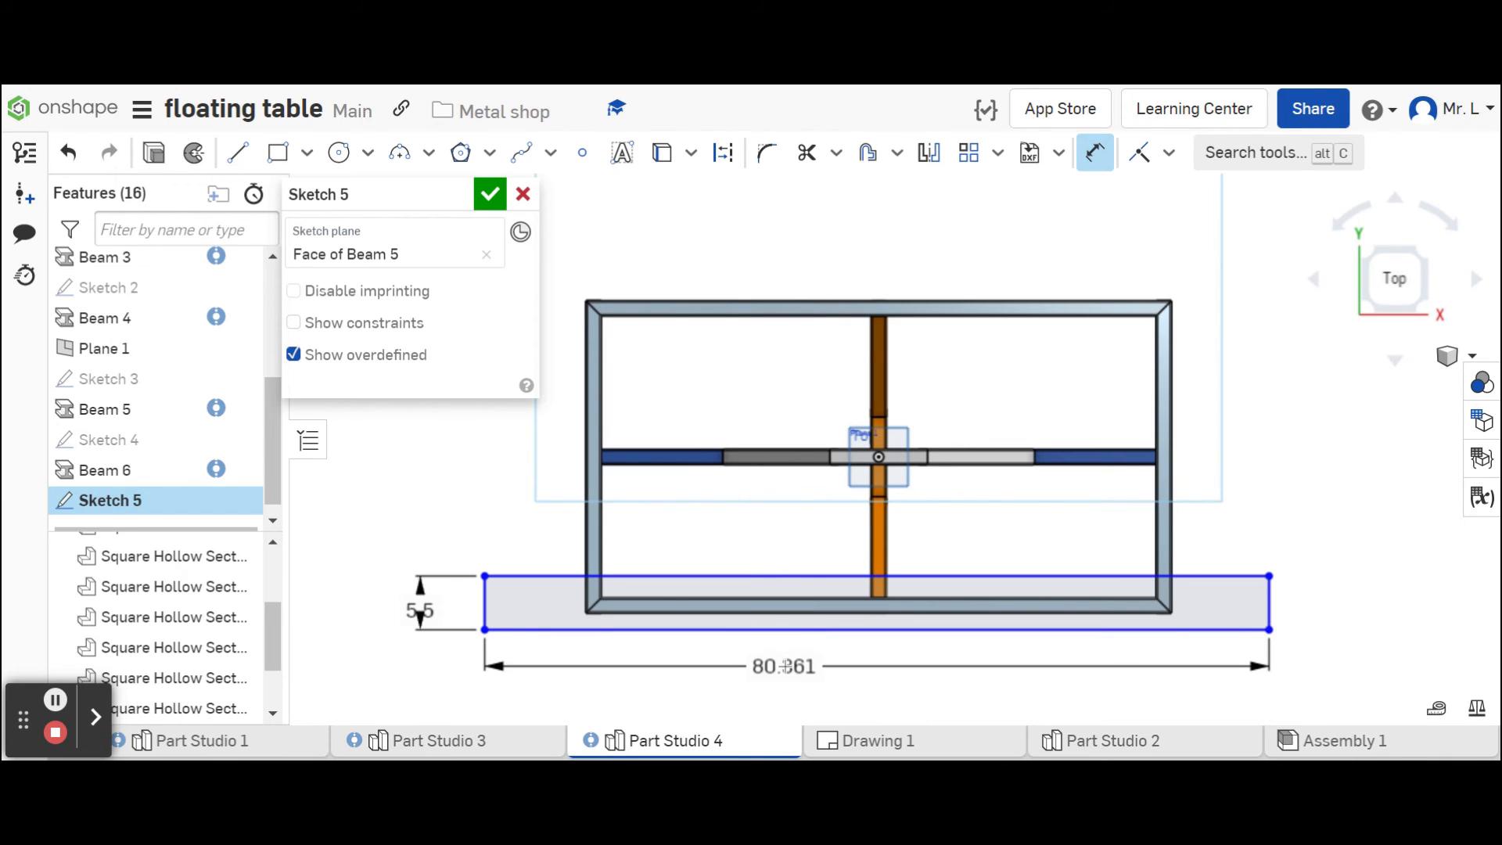
left_click(789, 664)
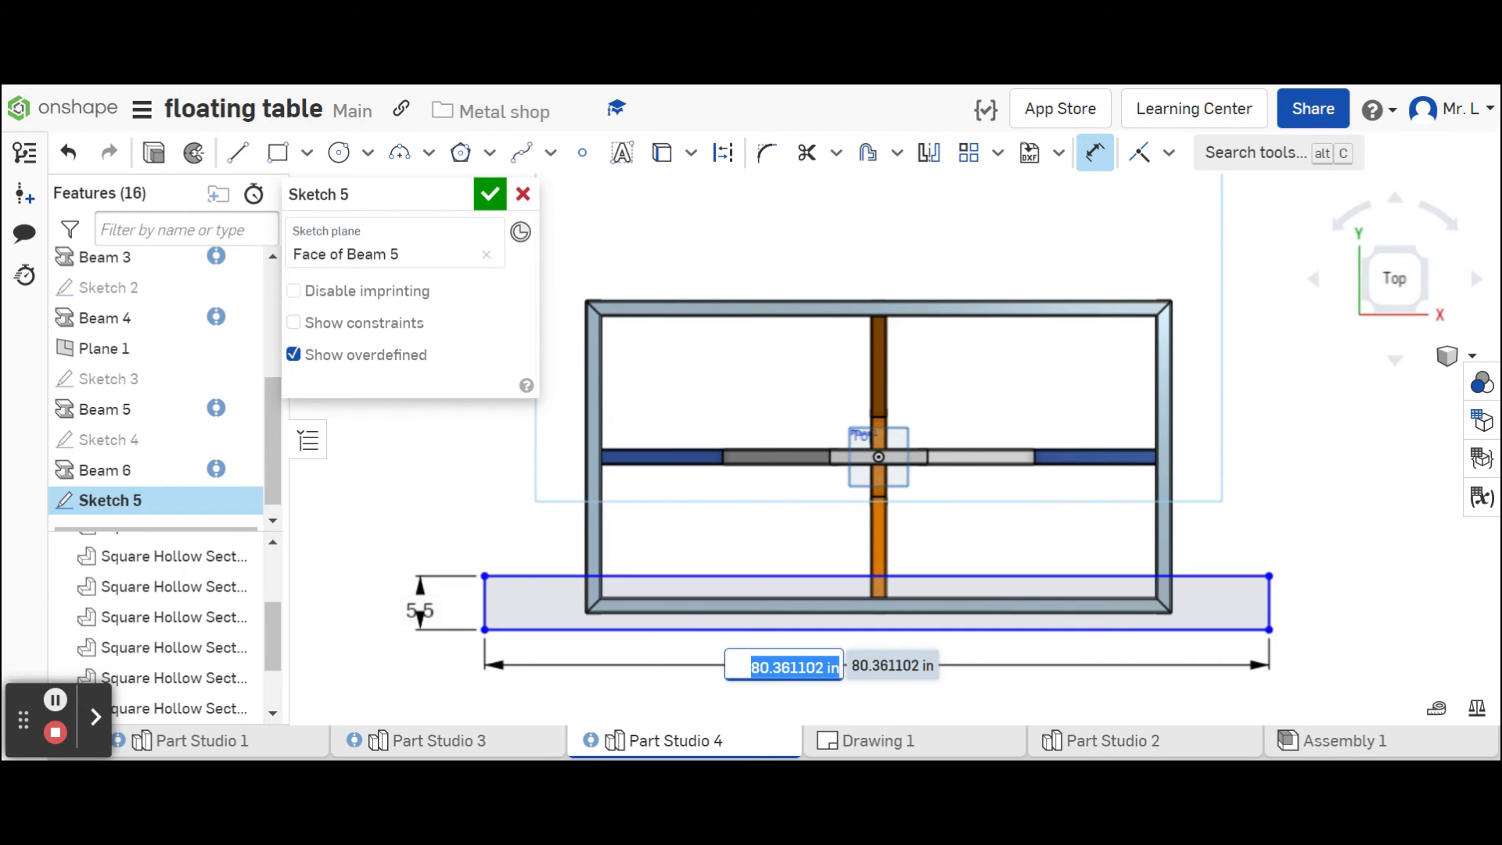
type("61")
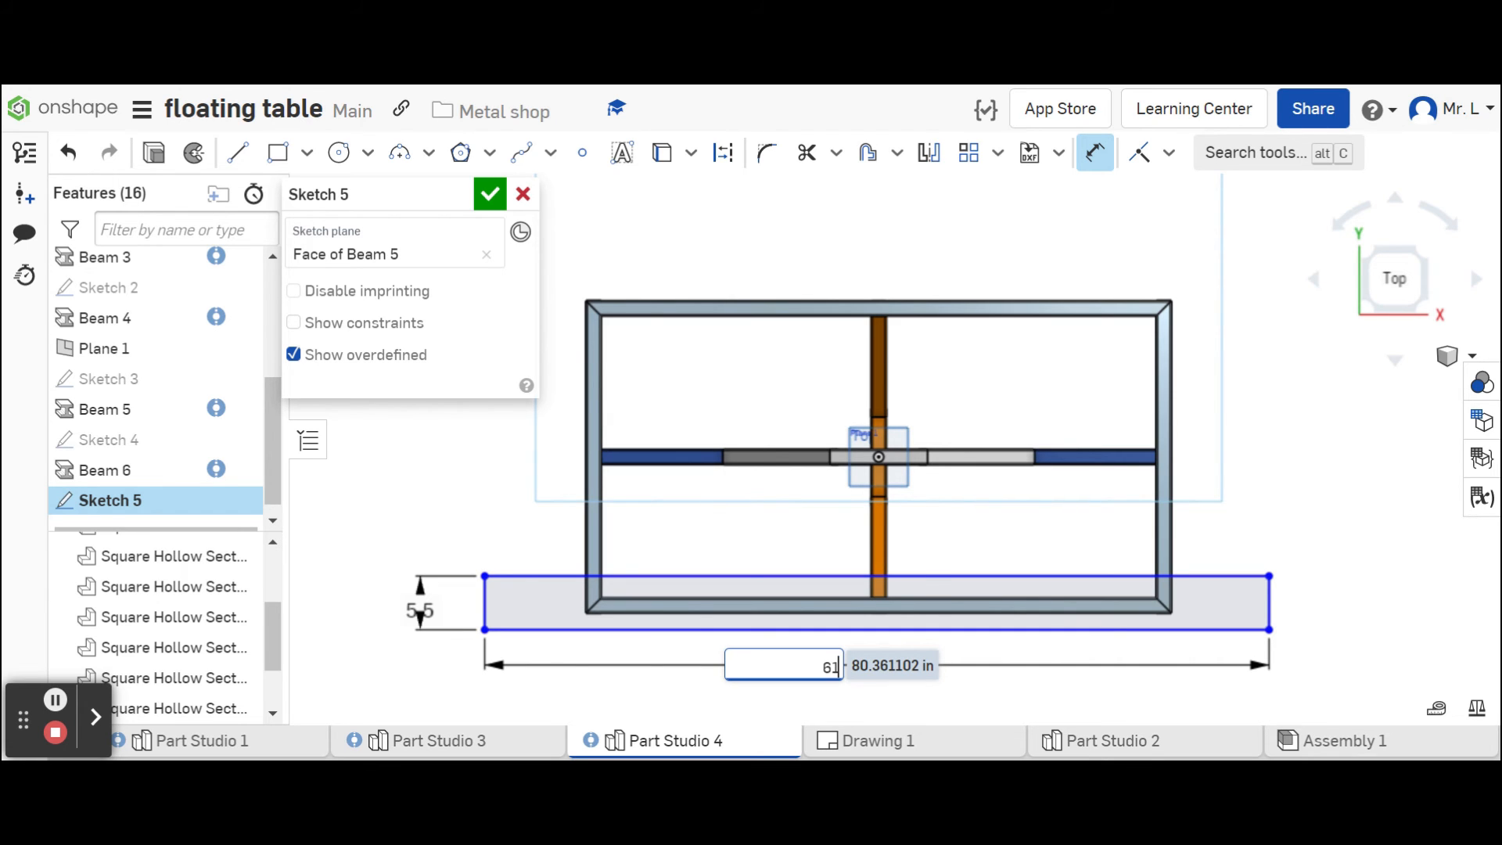
key("Return")
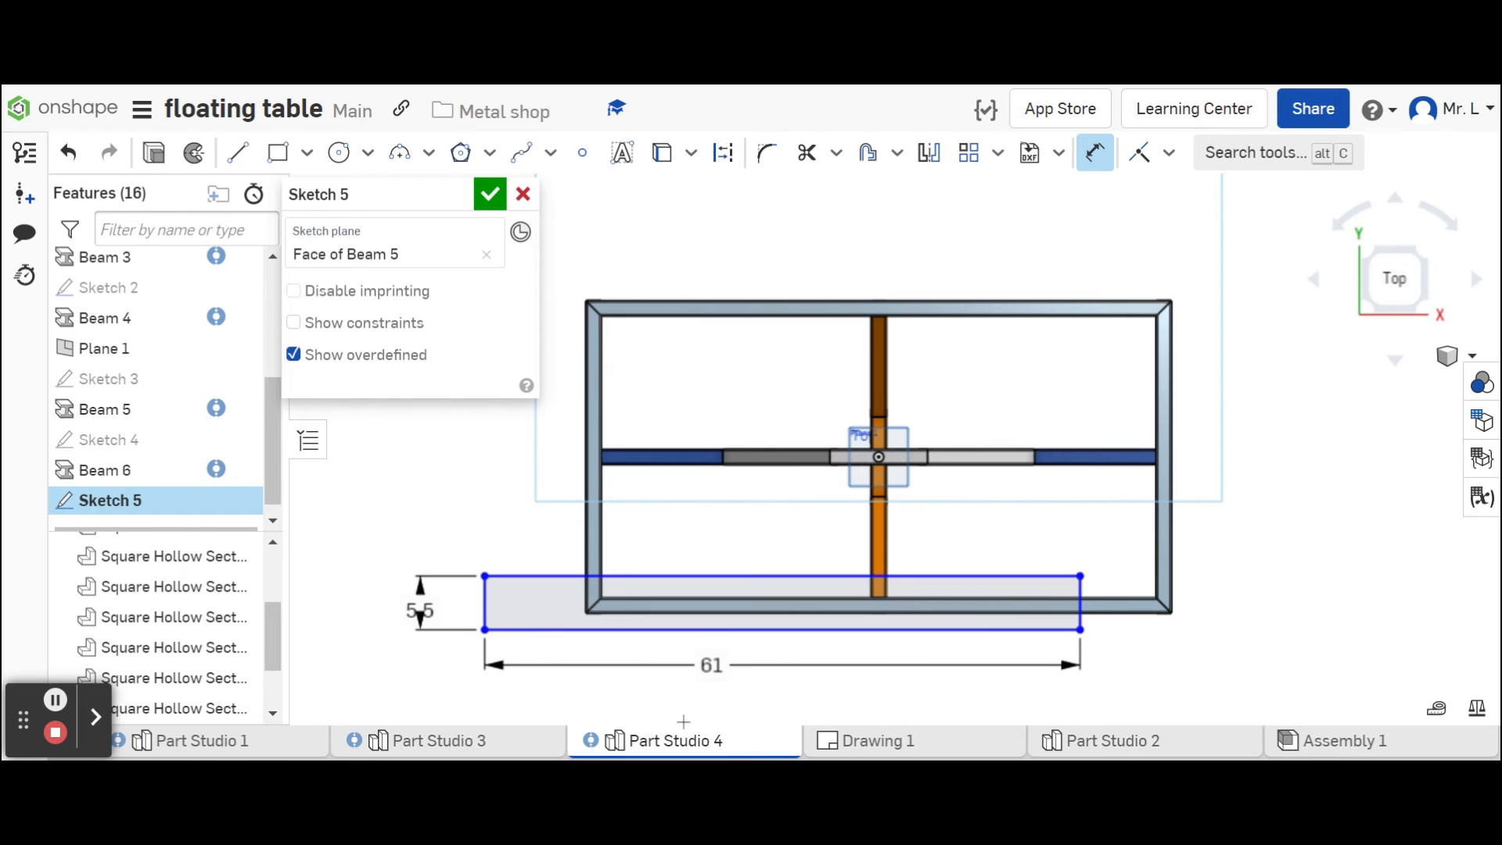
Set the rectangle's left edge 0.5 in outside the outer edge of the frame's left short beam.
scroll(498, 610, "up", 5)
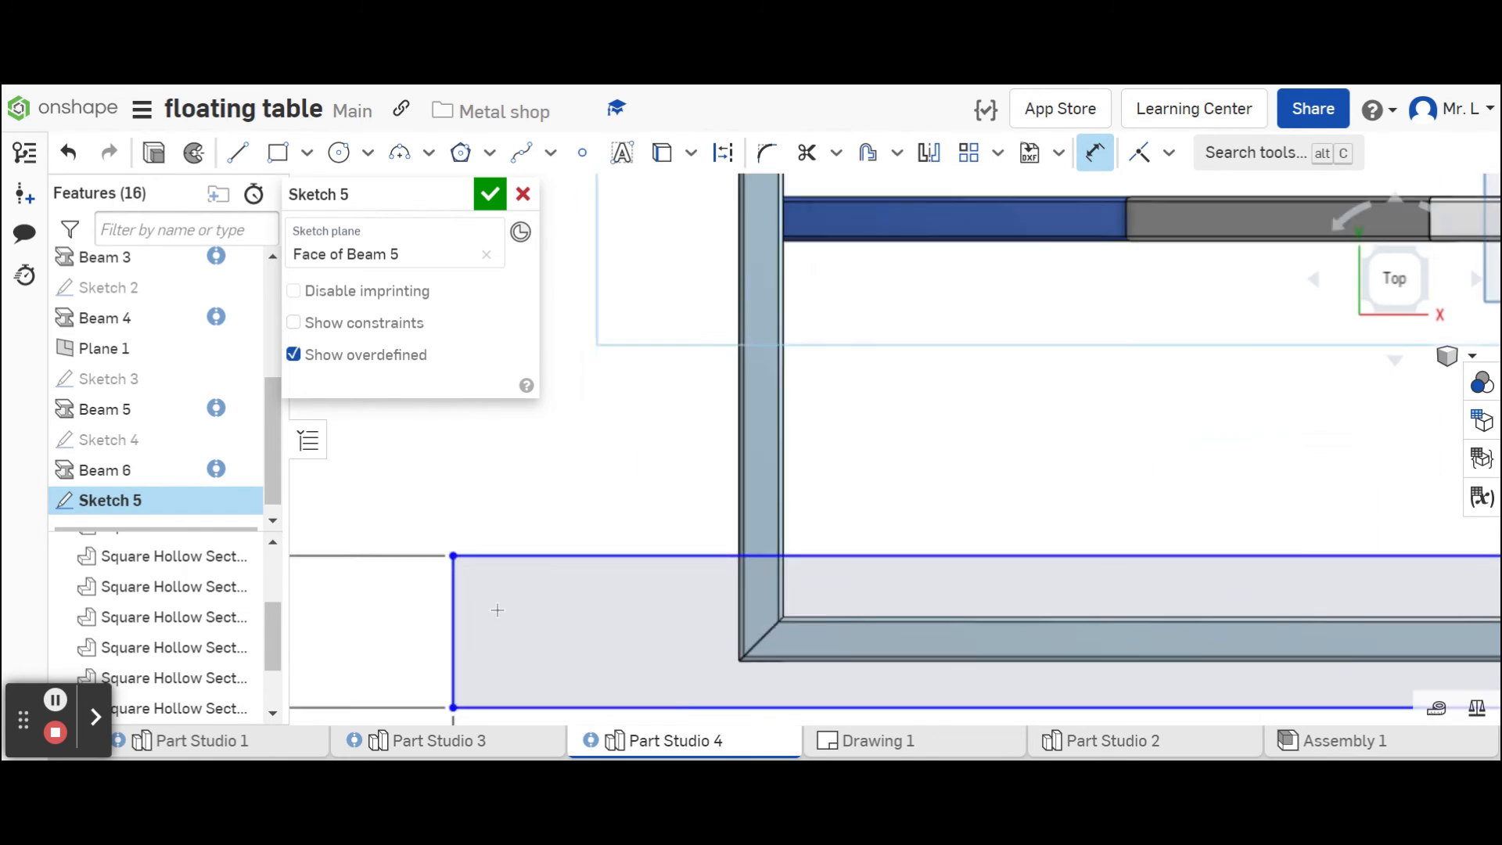
scroll(498, 610, "up", 4)
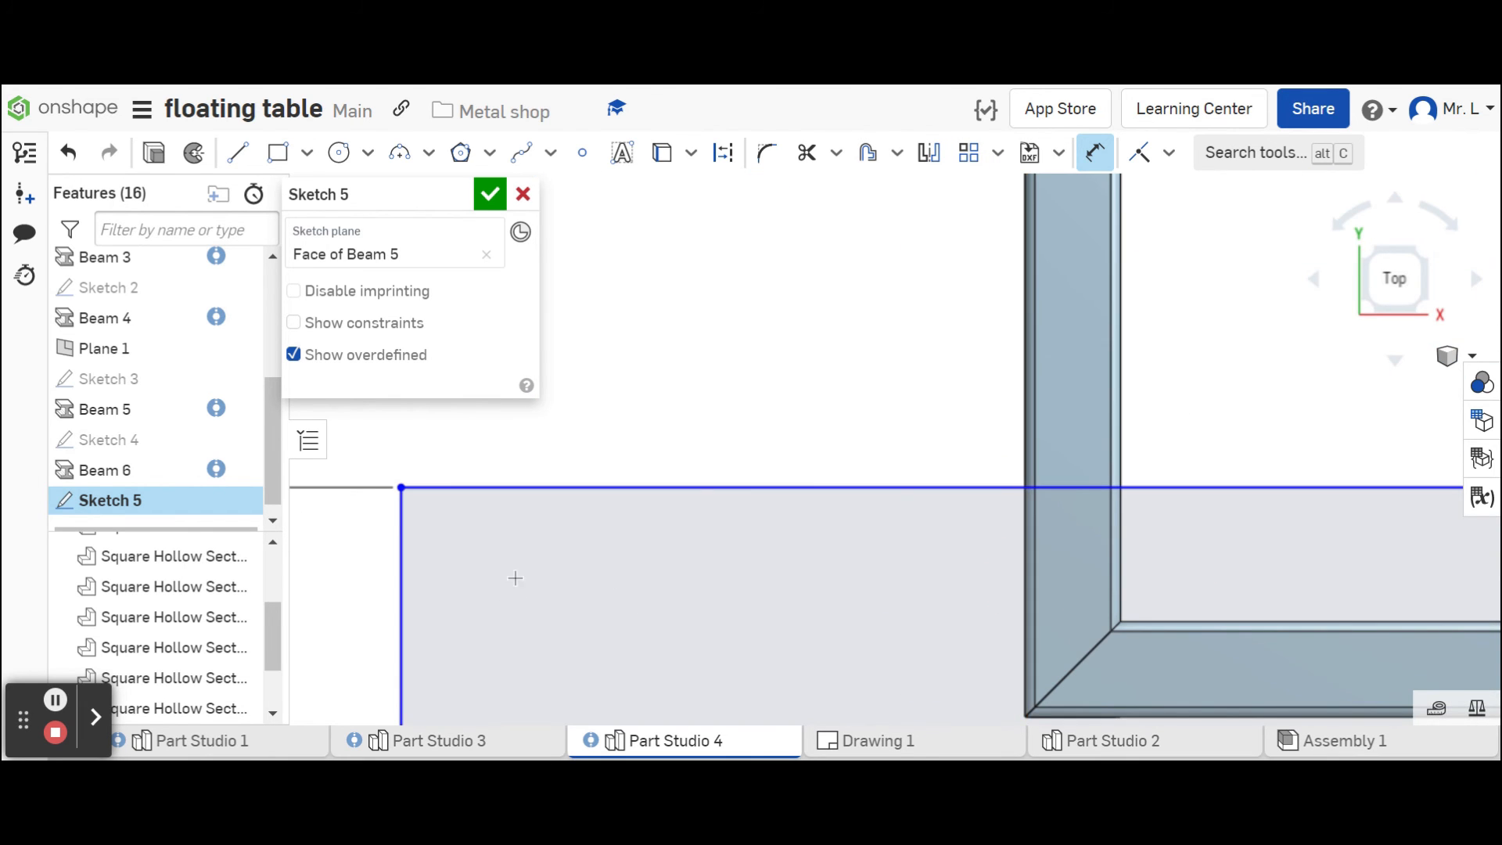
left_click(399, 534)
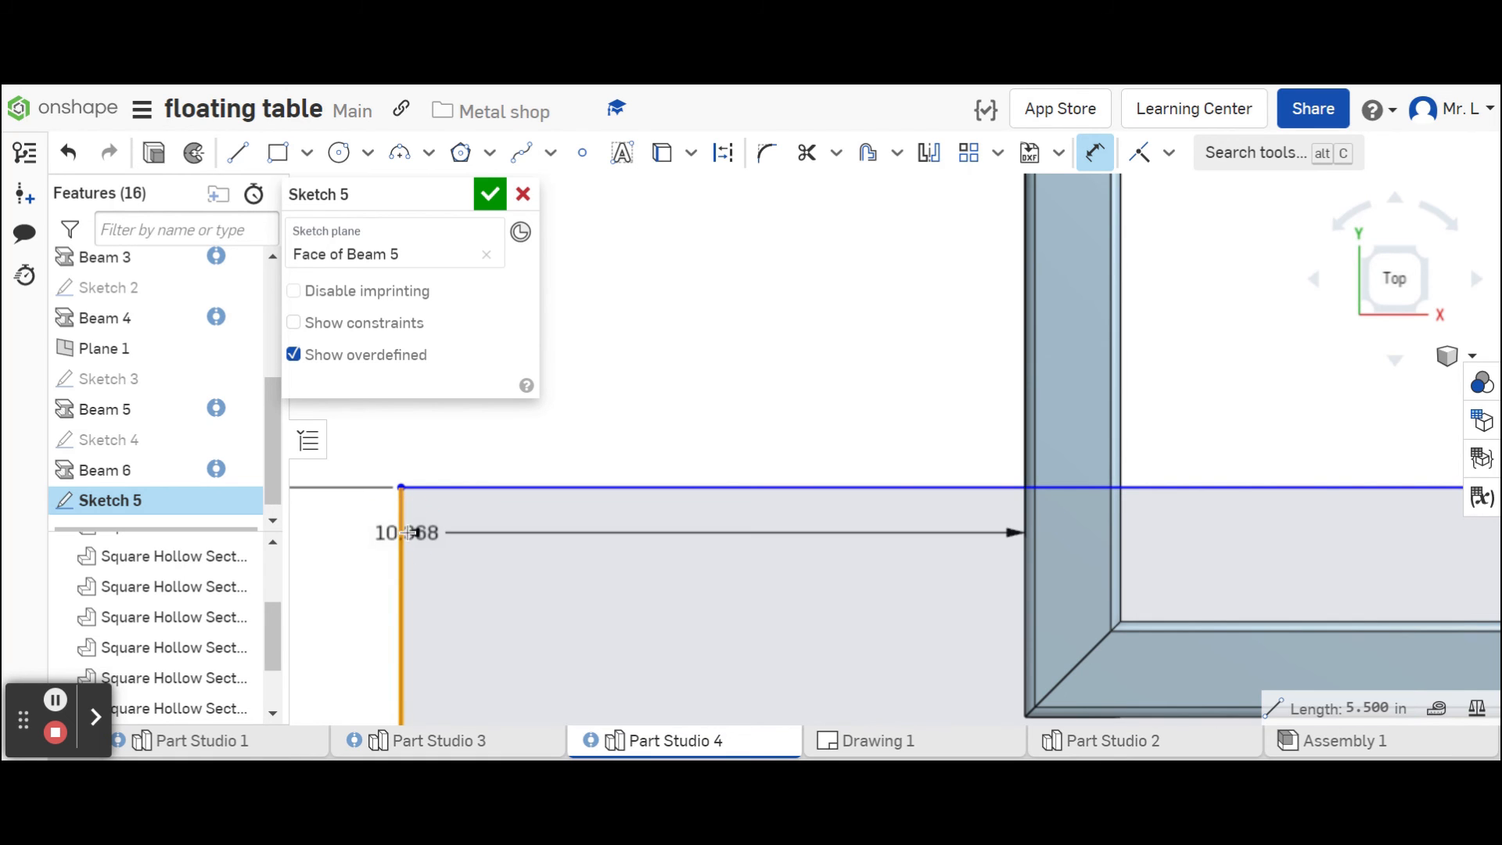
left_click(704, 366)
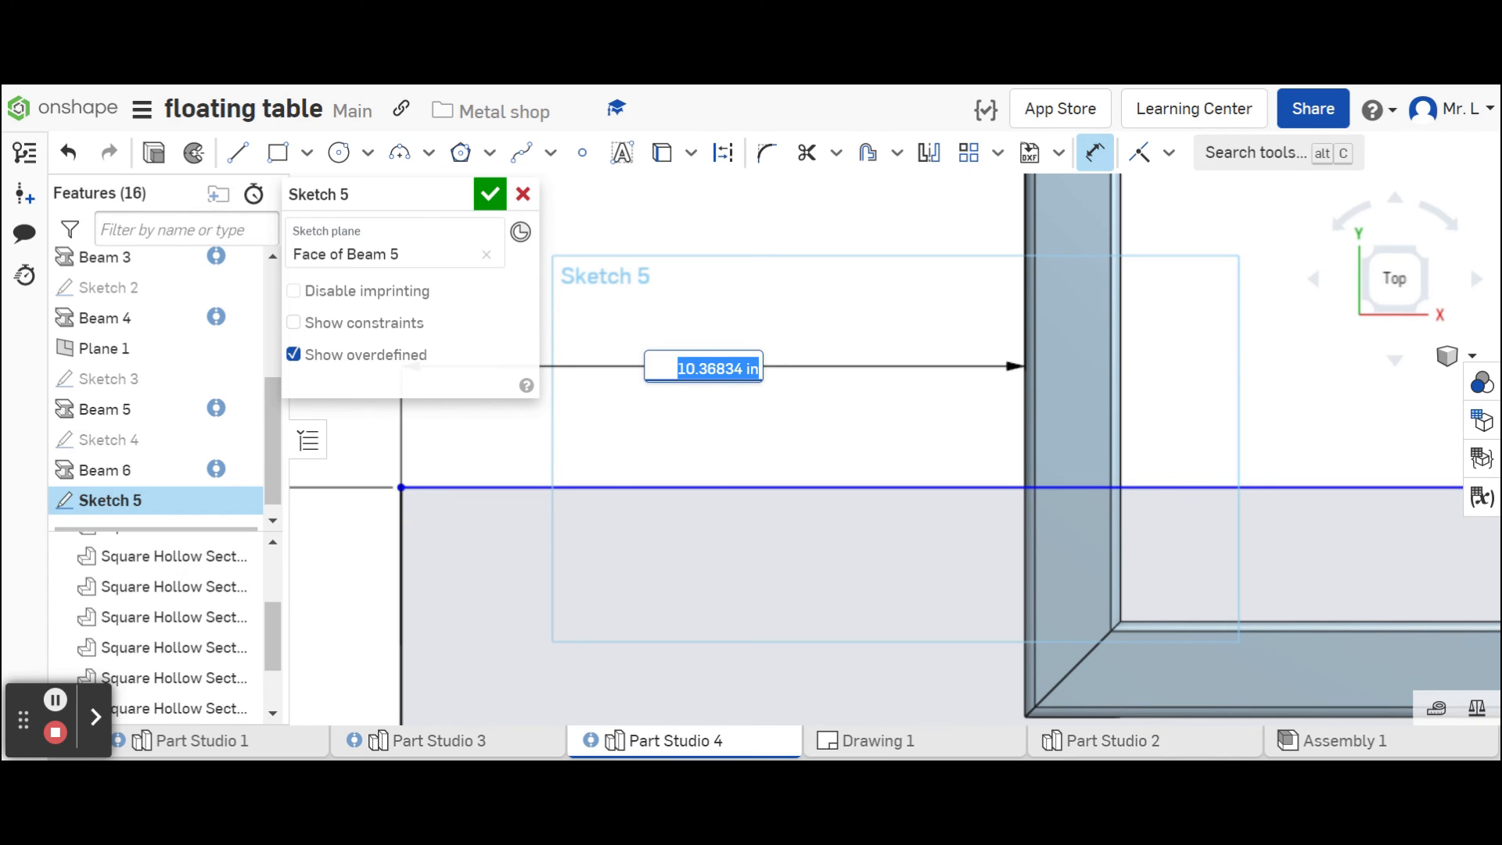
key("Return")
Set the rectangle's front edge 0.5 in beyond the outer edge of the frame's front long beam.
scroll(1131, 501, "down", 5)
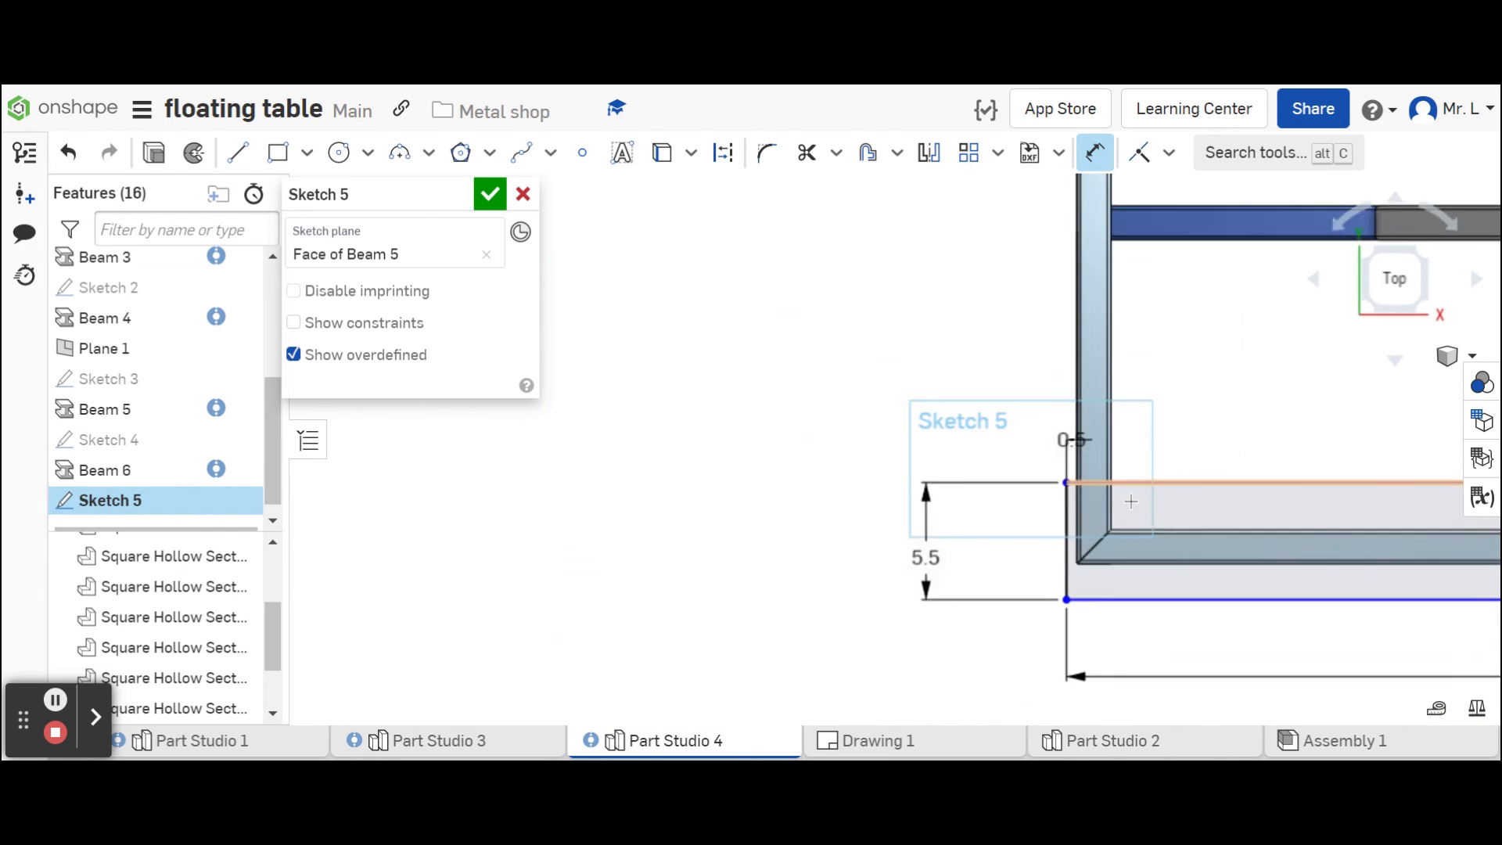
scroll(1182, 557, "down", 3)
scroll(1247, 603, "up", 8)
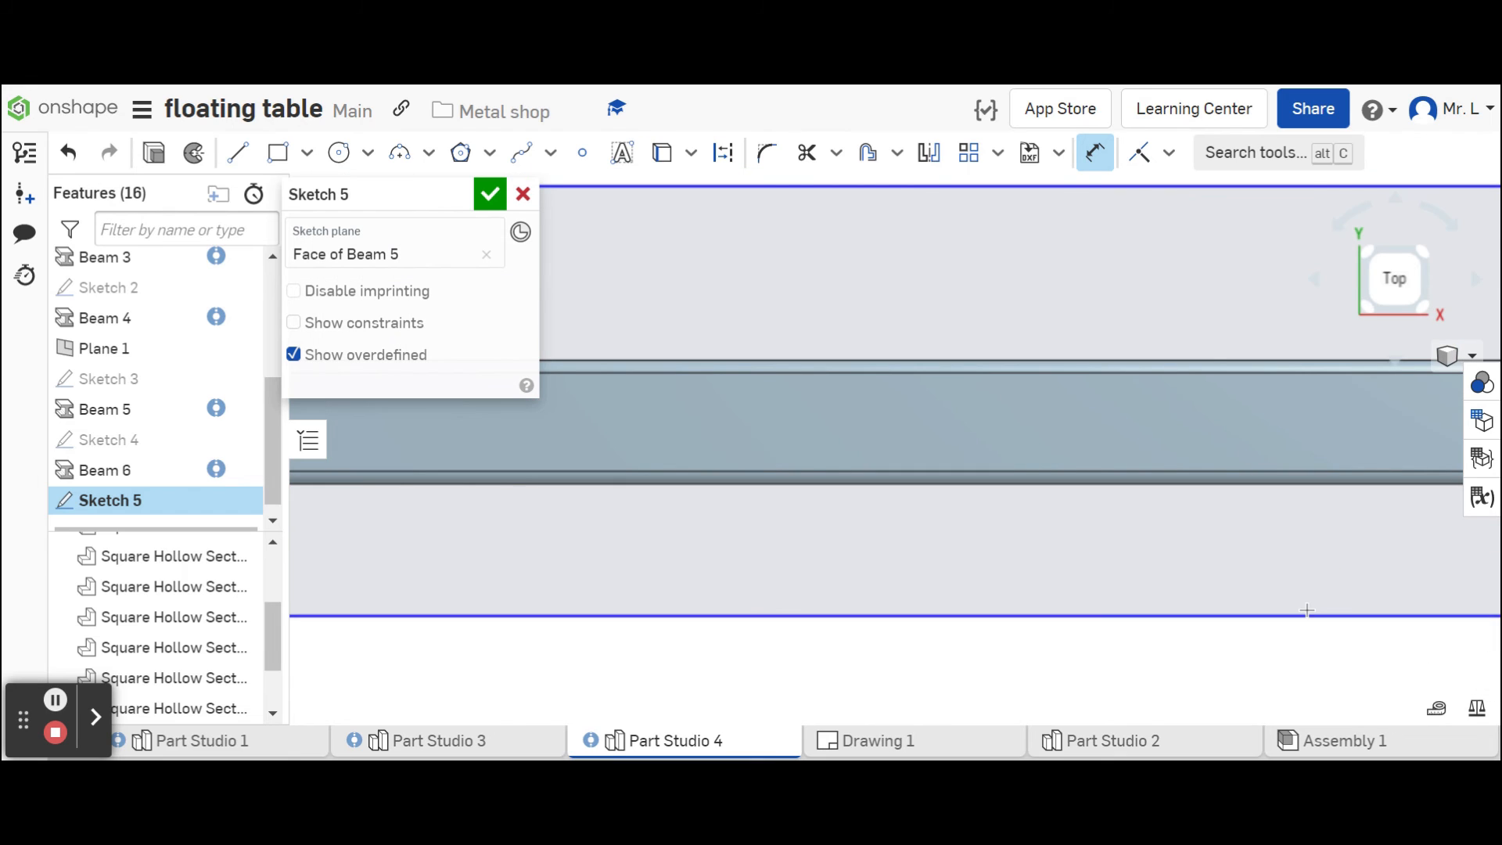
left_click(1307, 613)
left_click(1285, 487)
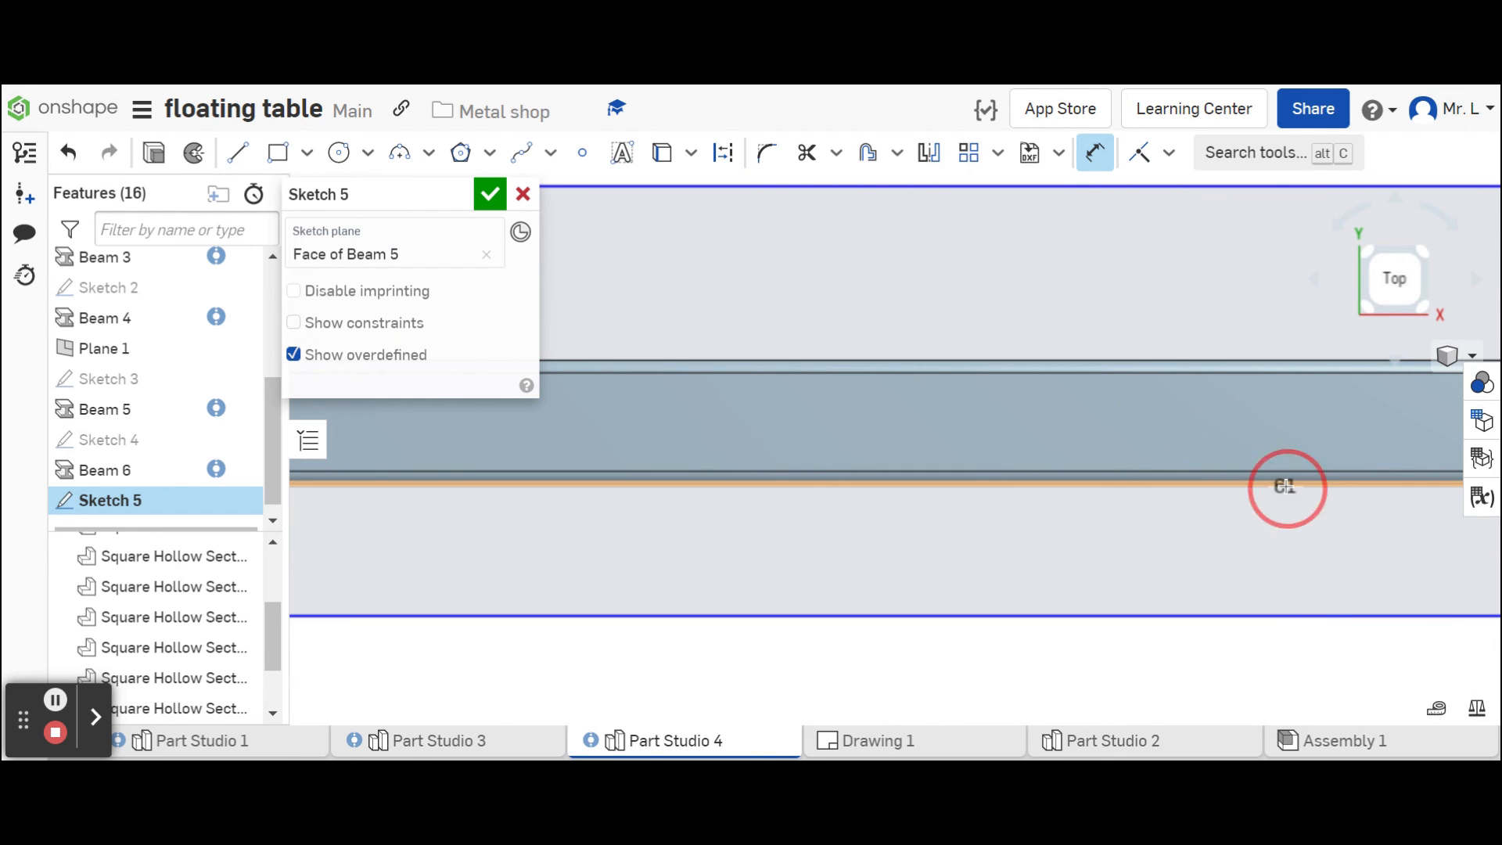
left_click(1134, 640)
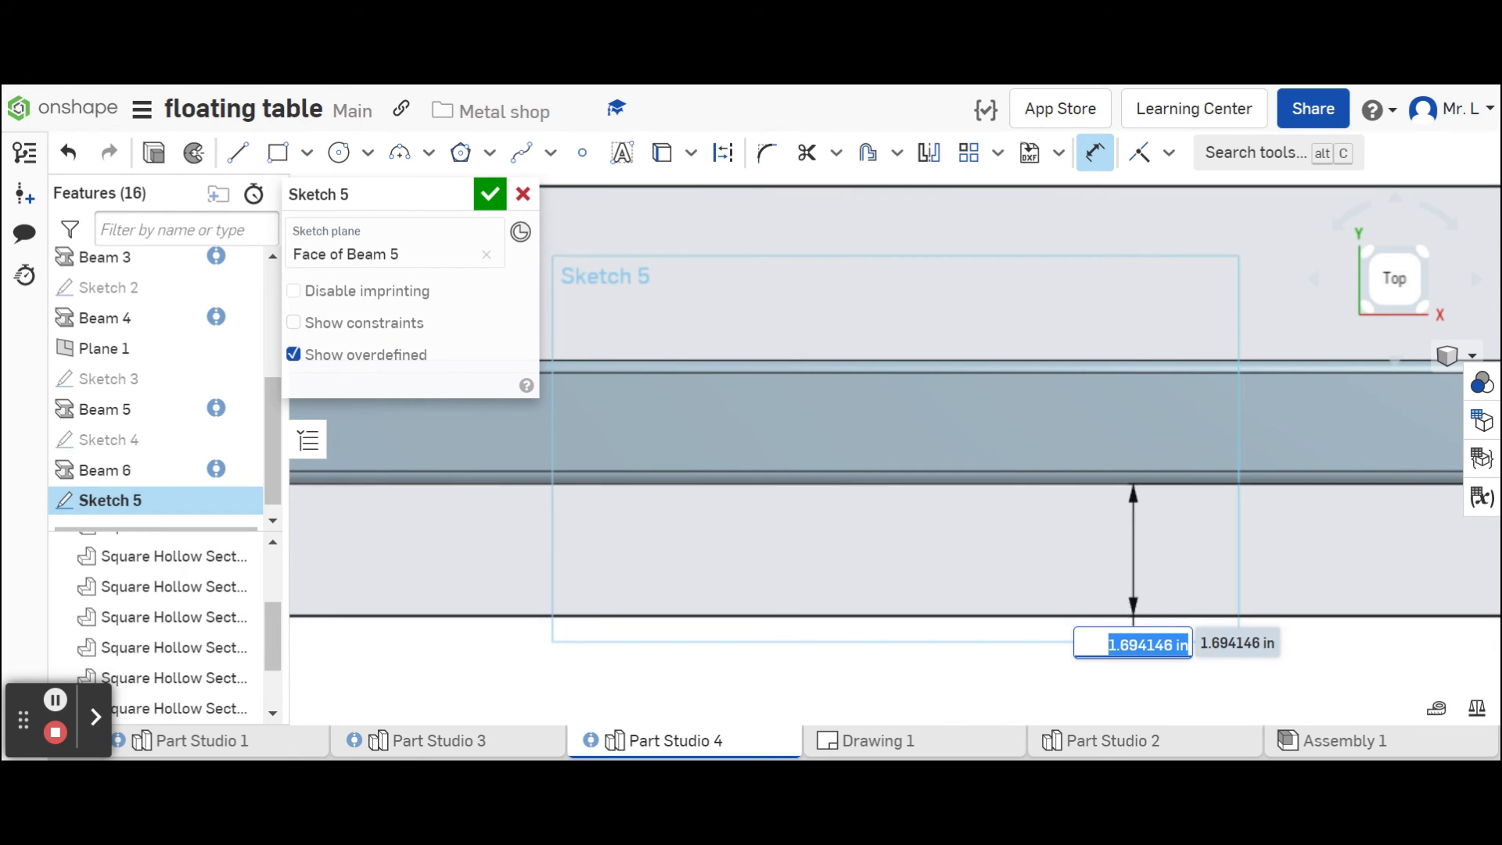
type("0.5")
key("Return")
scroll(1113, 643, "down", 2)
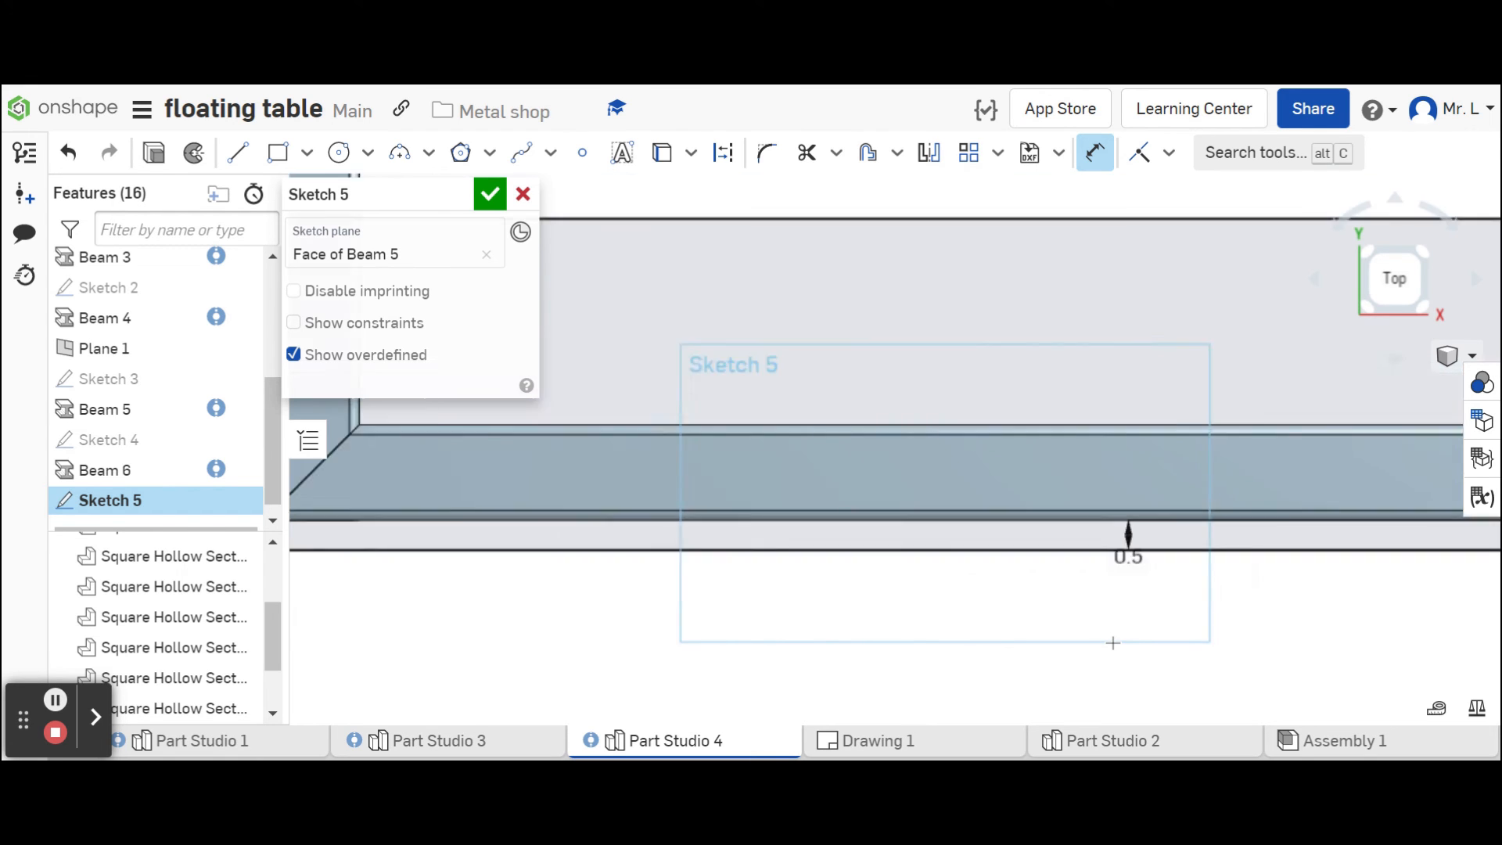
scroll(1113, 643, "down", 6)
scroll(1421, 602, "up", 2)
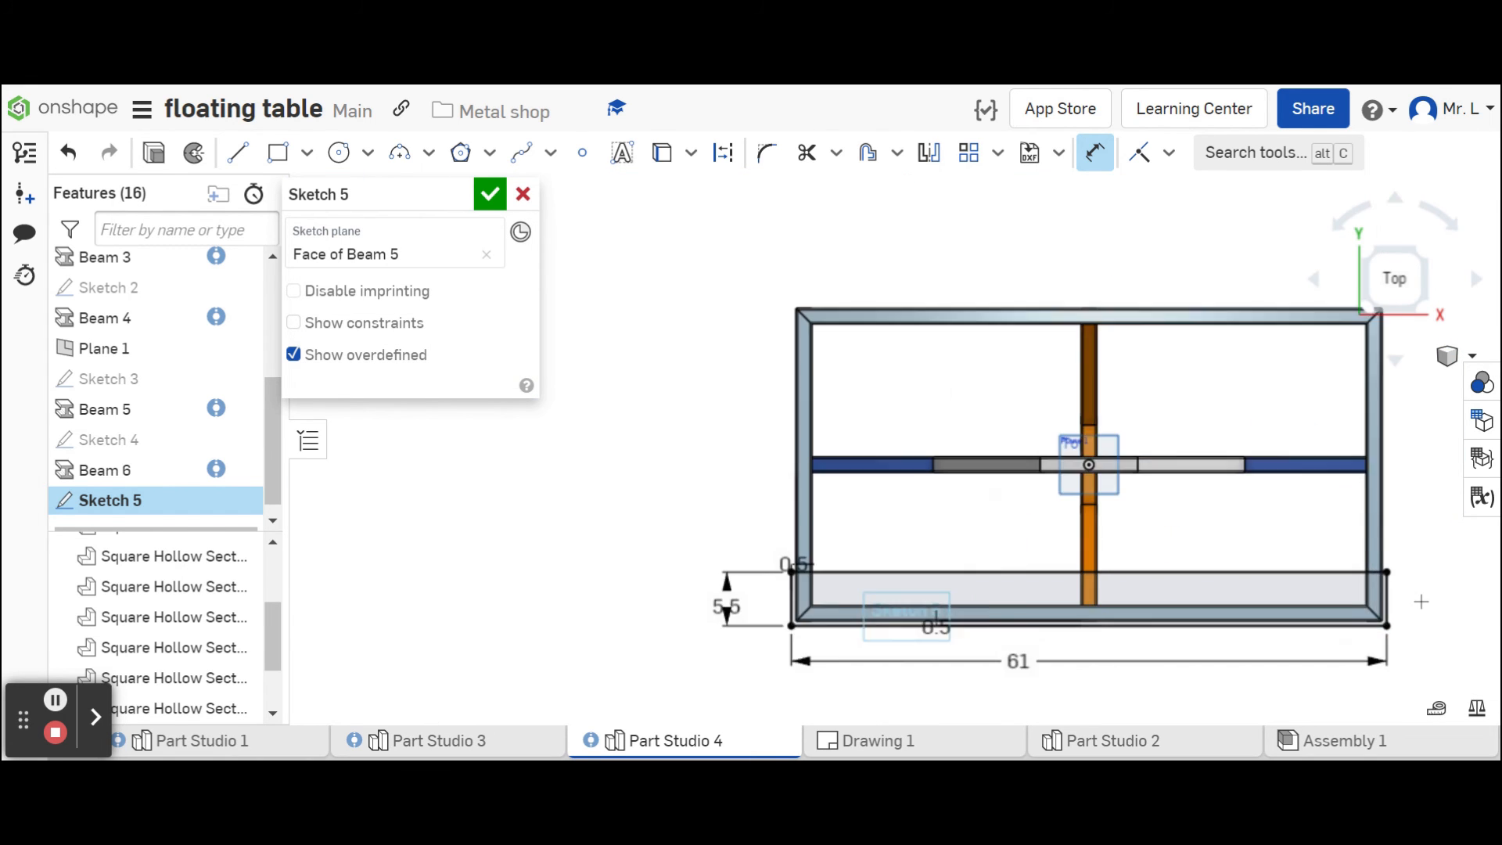
scroll(1422, 602, "up", 4)
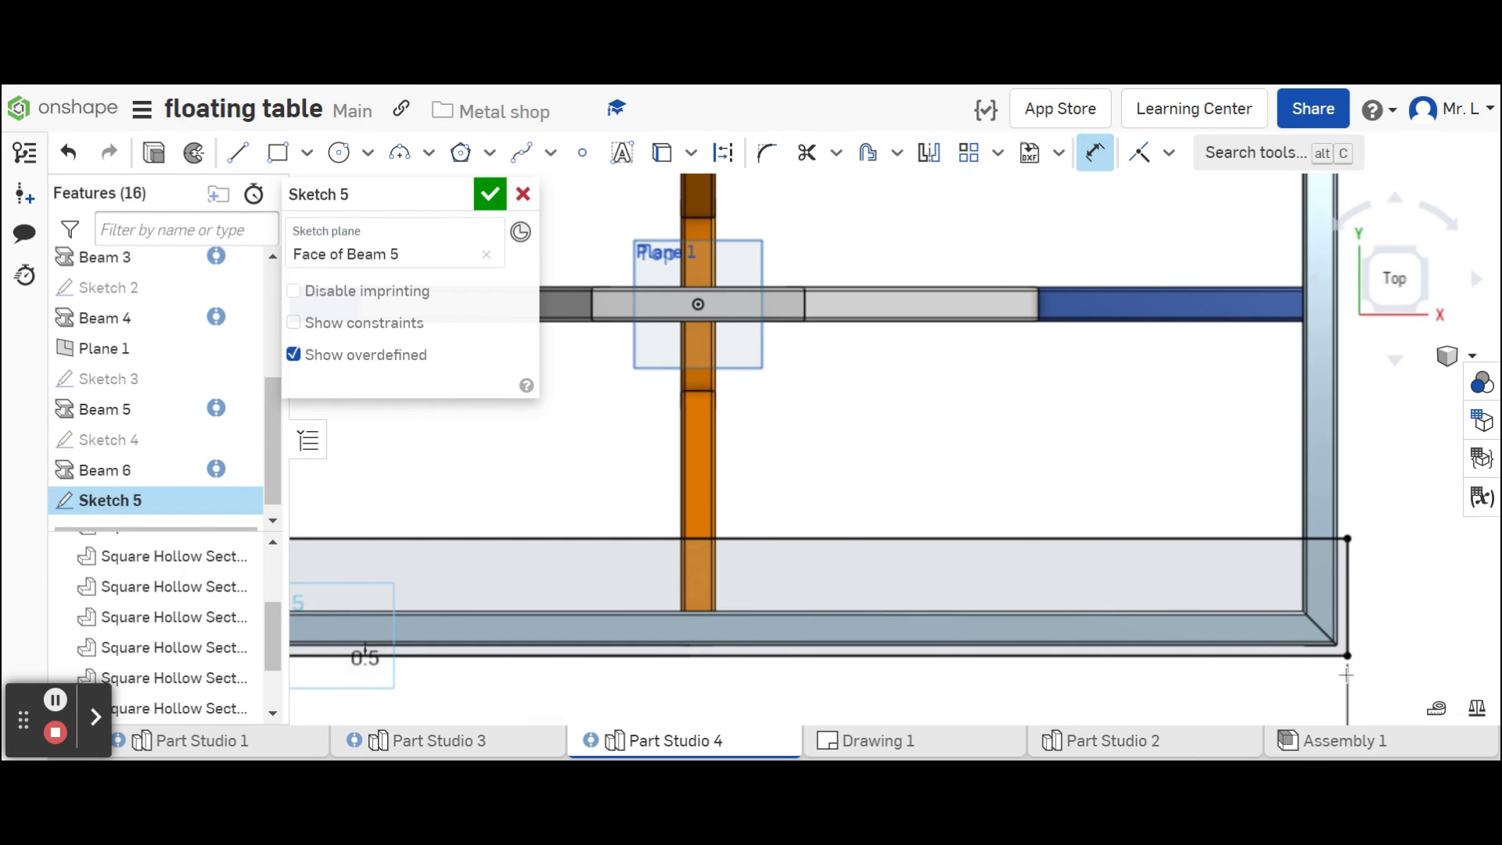
scroll(1384, 626, "down", 3)
scroll(1383, 626, "up", 3)
scroll(1368, 612, "down", 3)
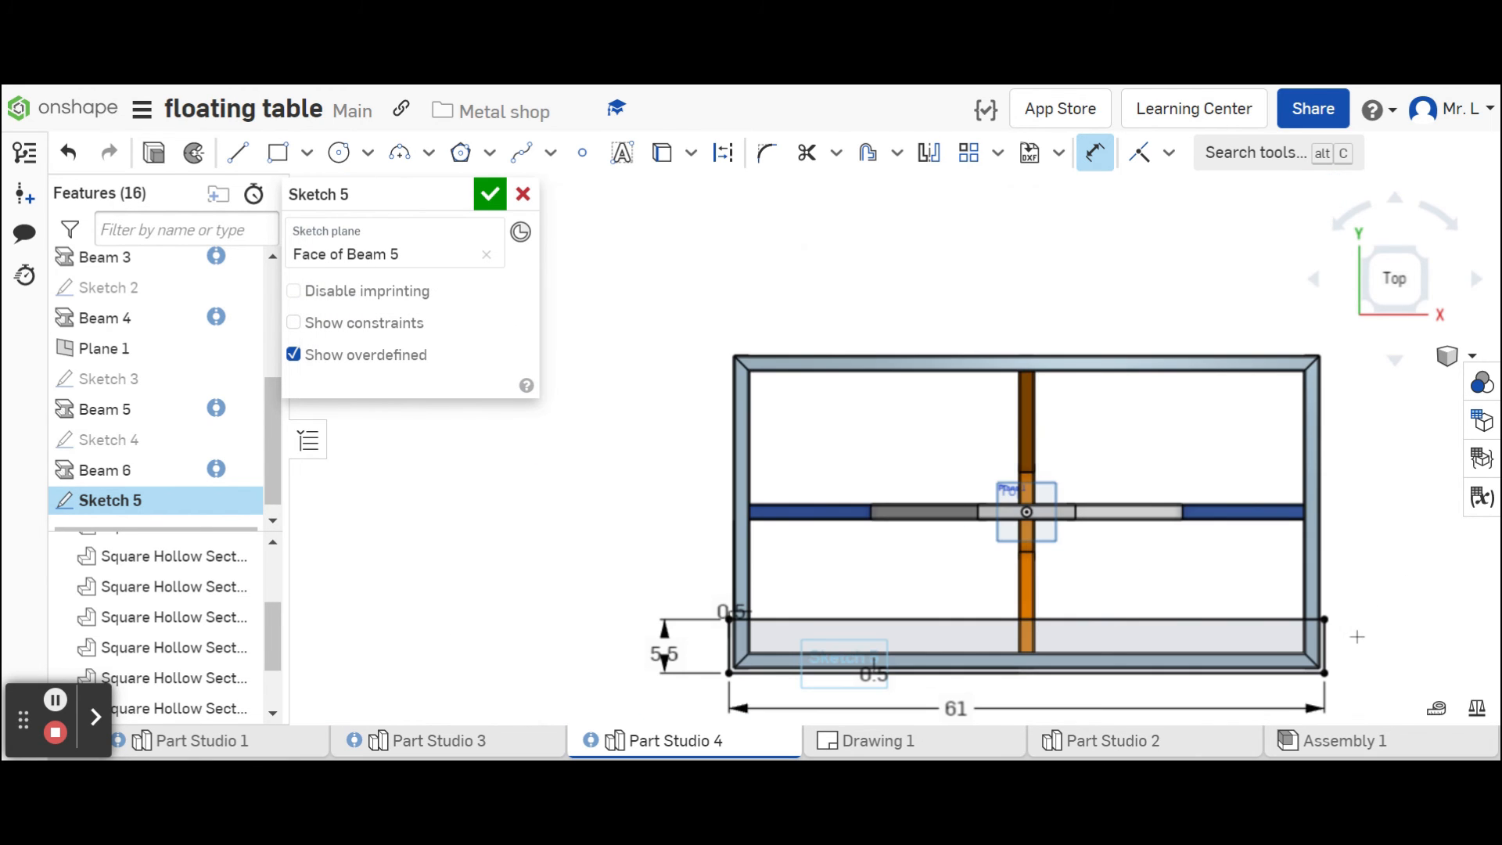
left_click(973, 157)
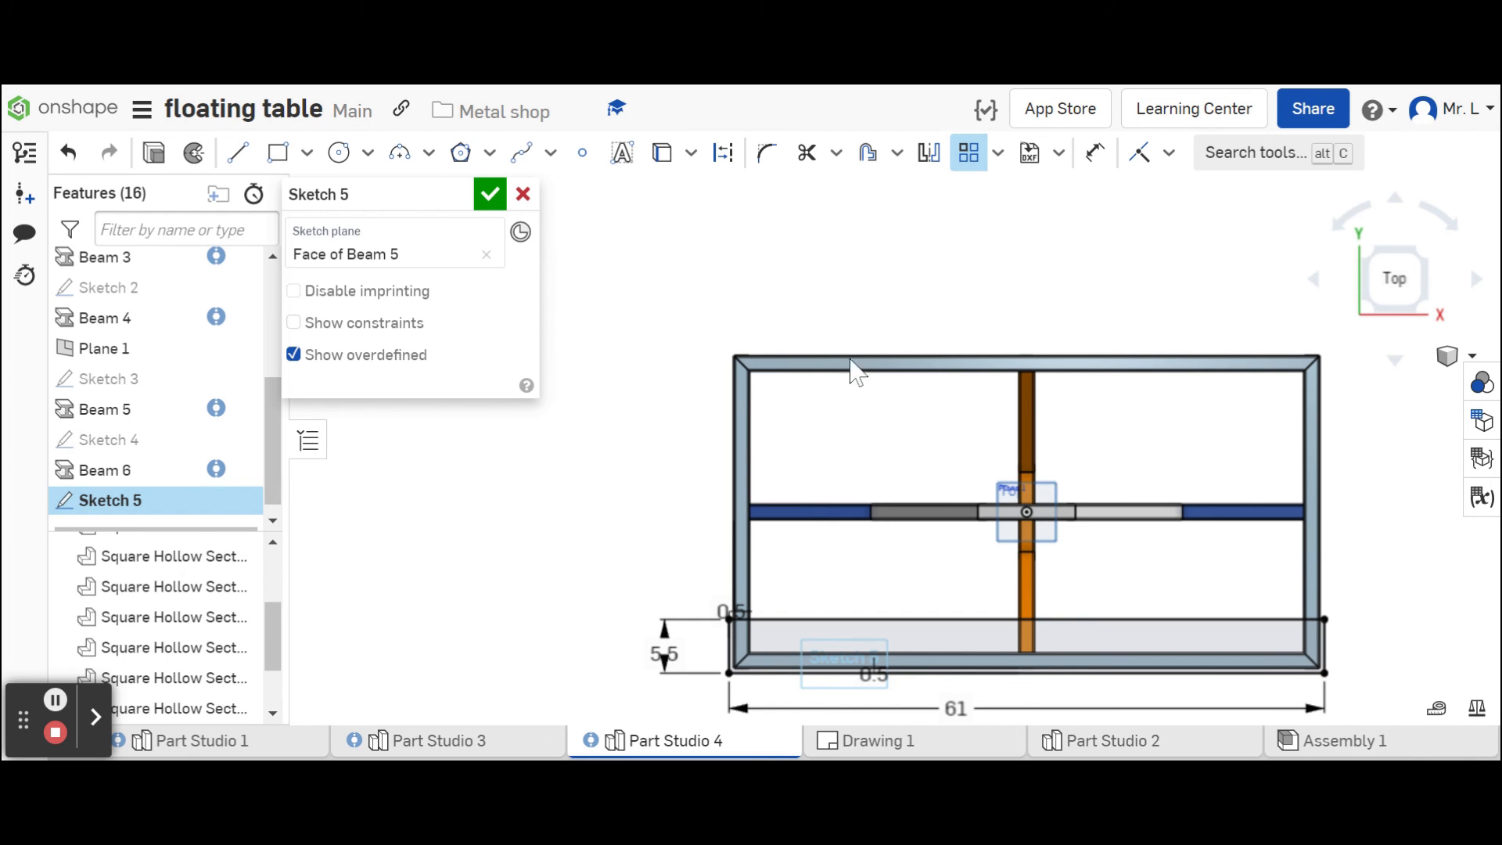
left_click(978, 159)
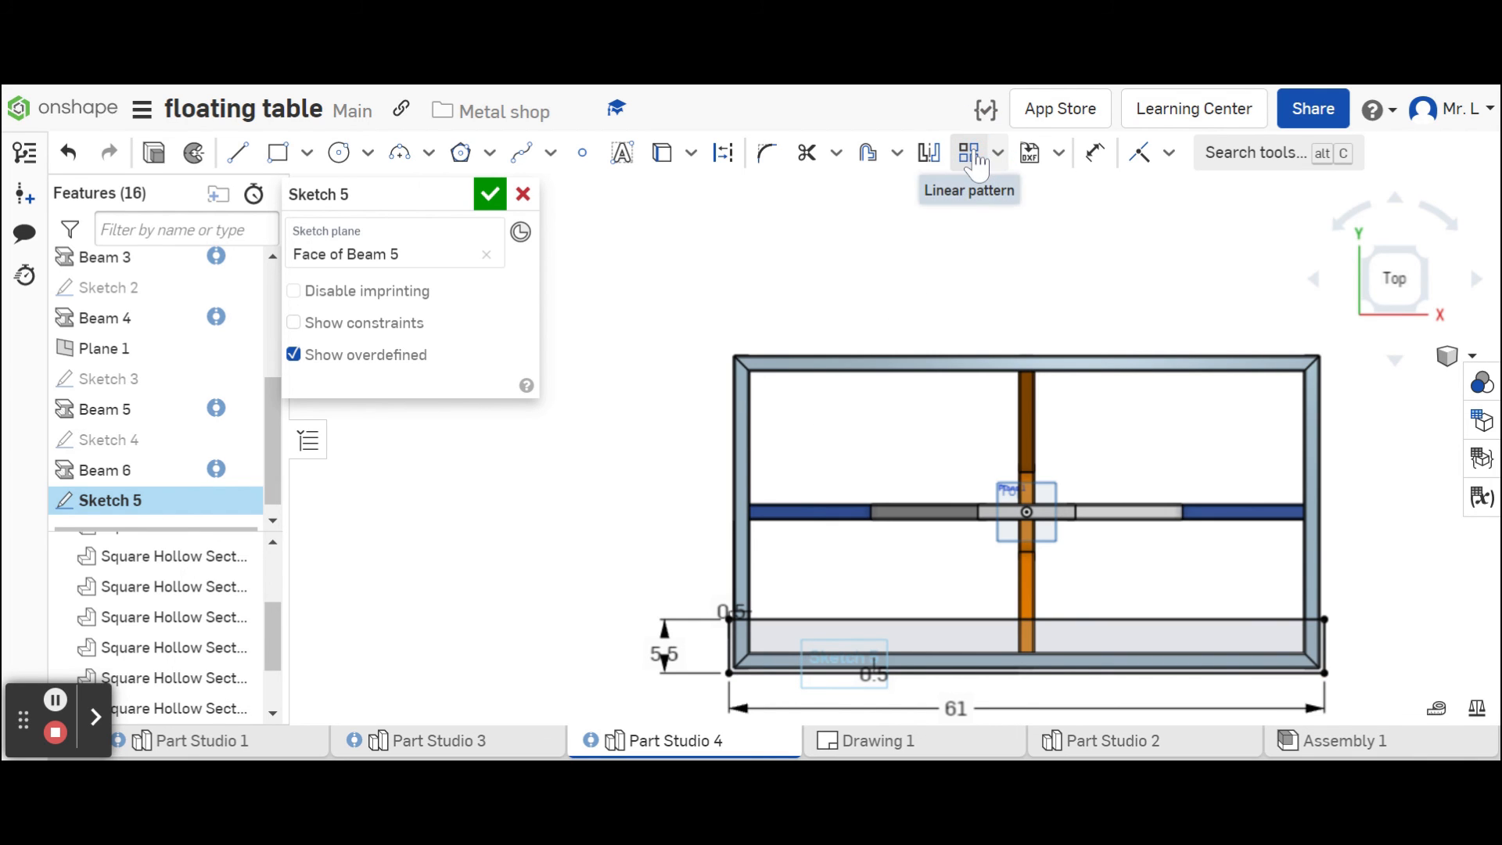
left_click(945, 622)
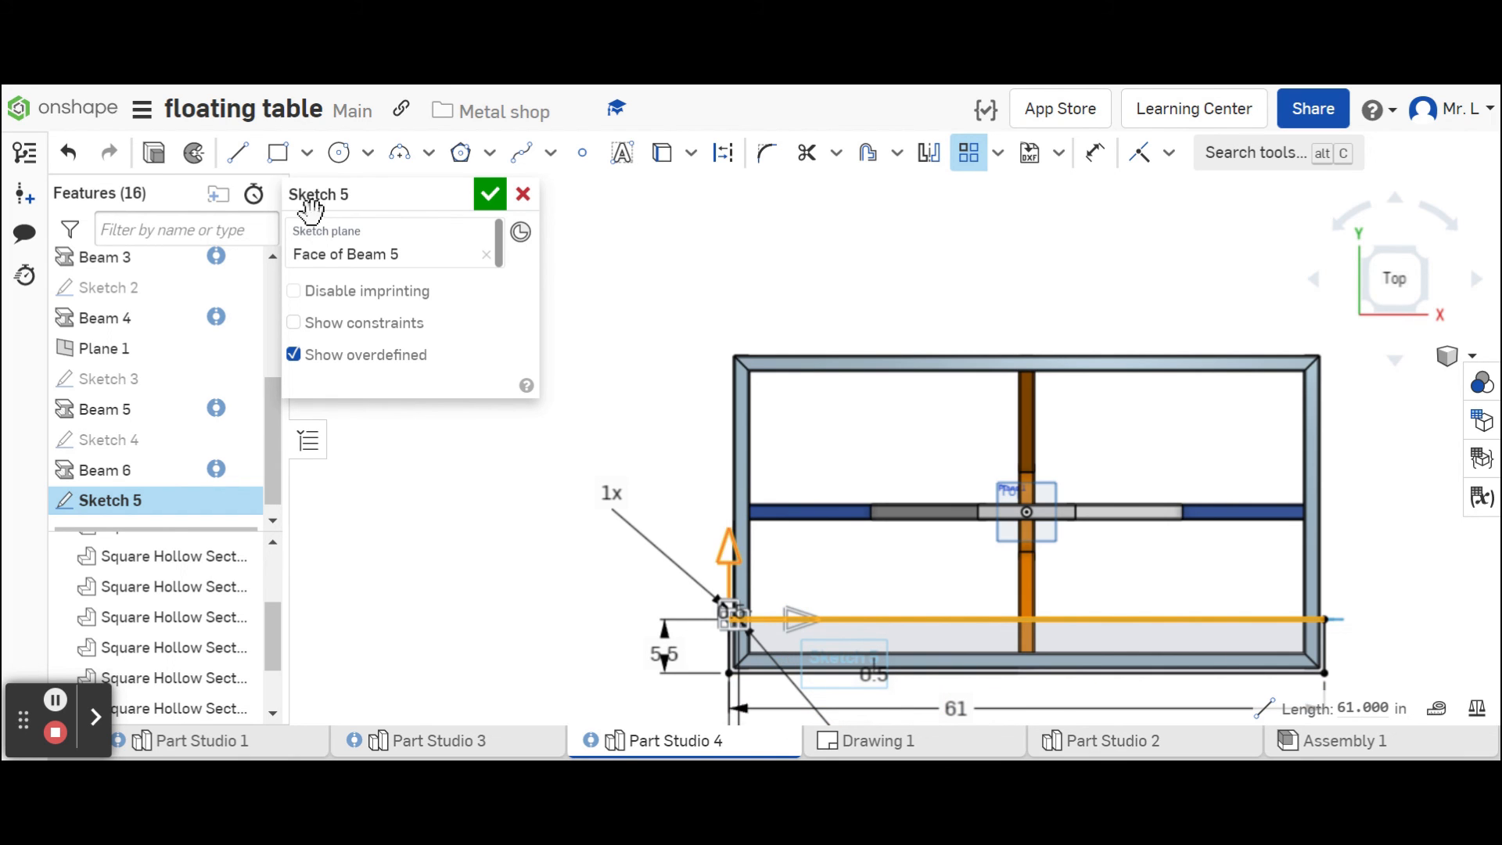
left_click(969, 153)
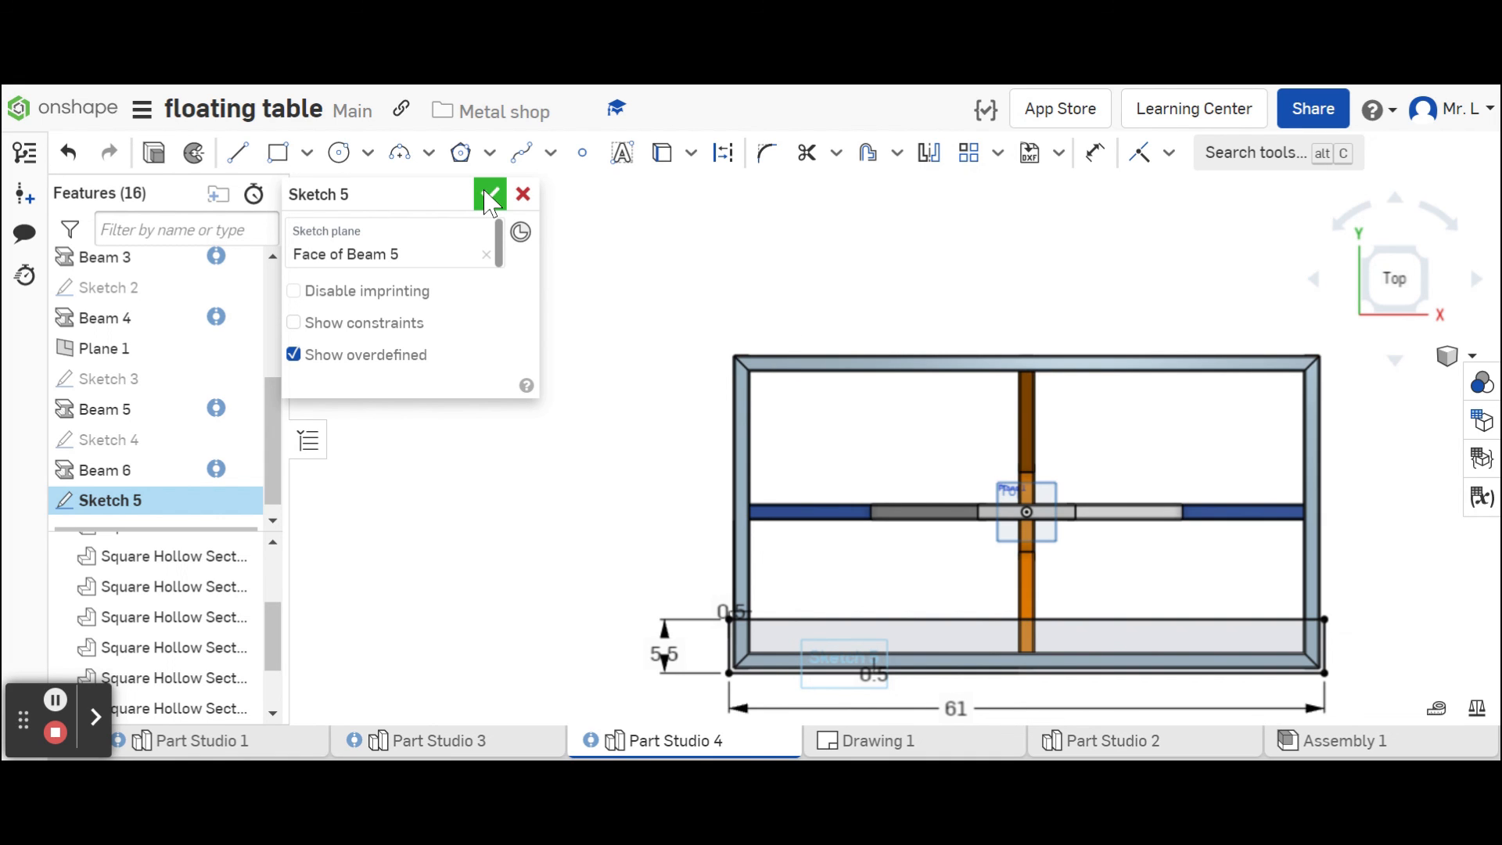
Start a linear sketch pattern with all four edges of the 61 x 5.5 in rectangle as the entities to repeat.
left_click(970, 163)
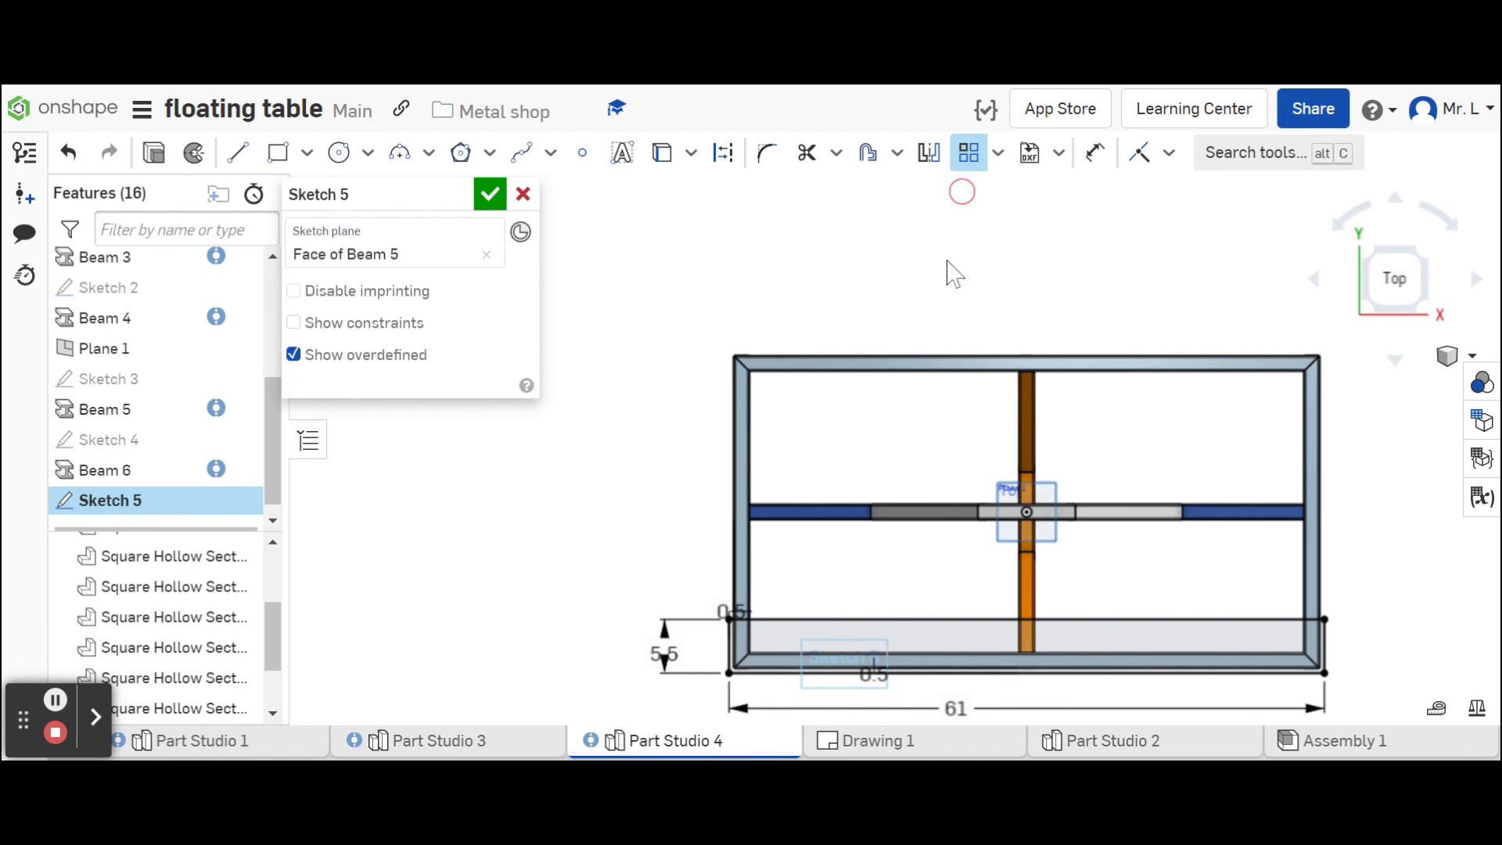
left_click(884, 621)
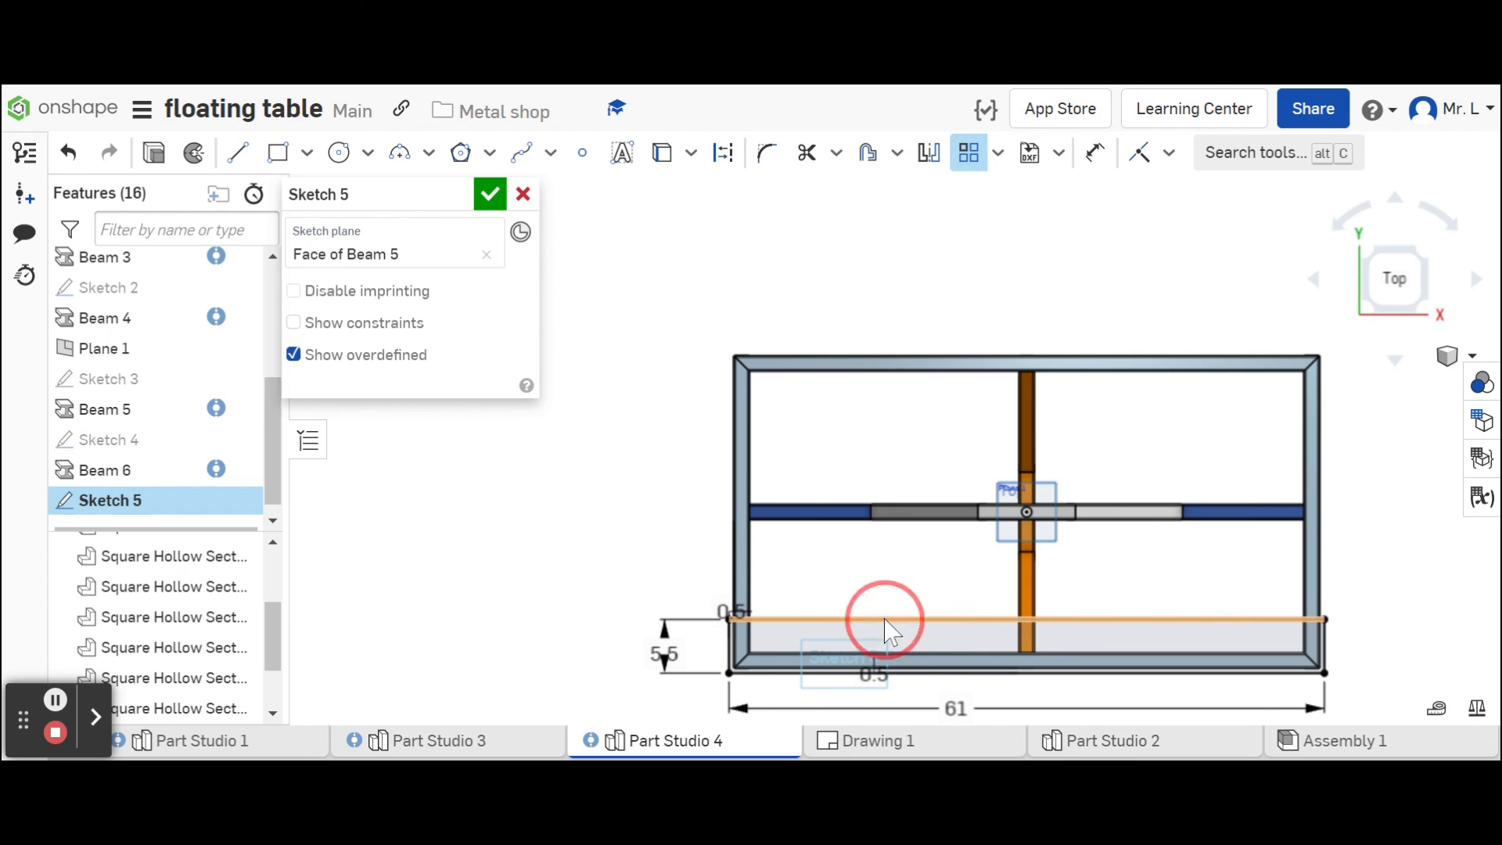
left_click(917, 675)
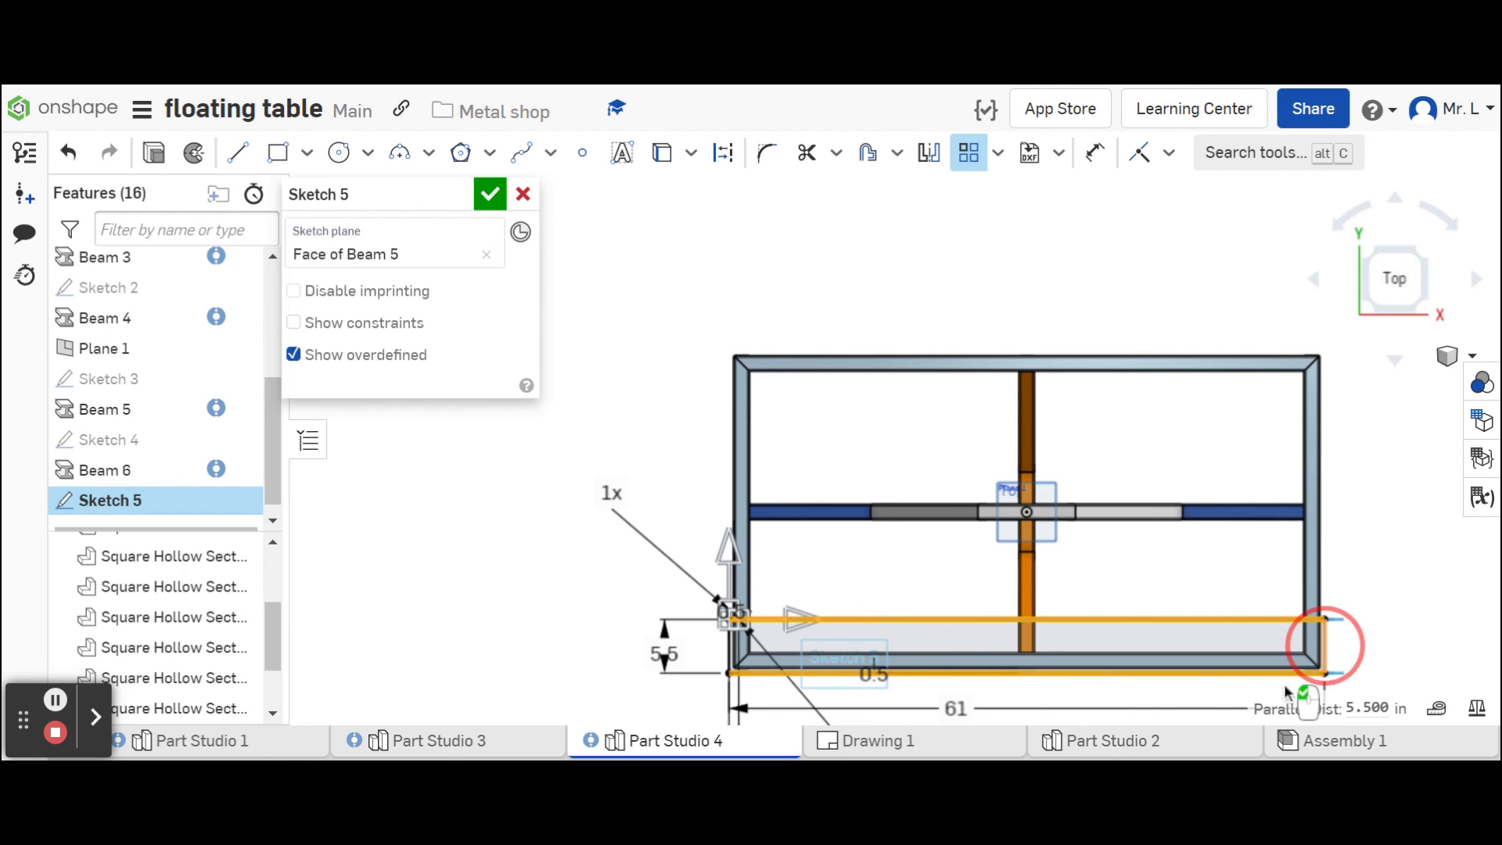
left_click(730, 661)
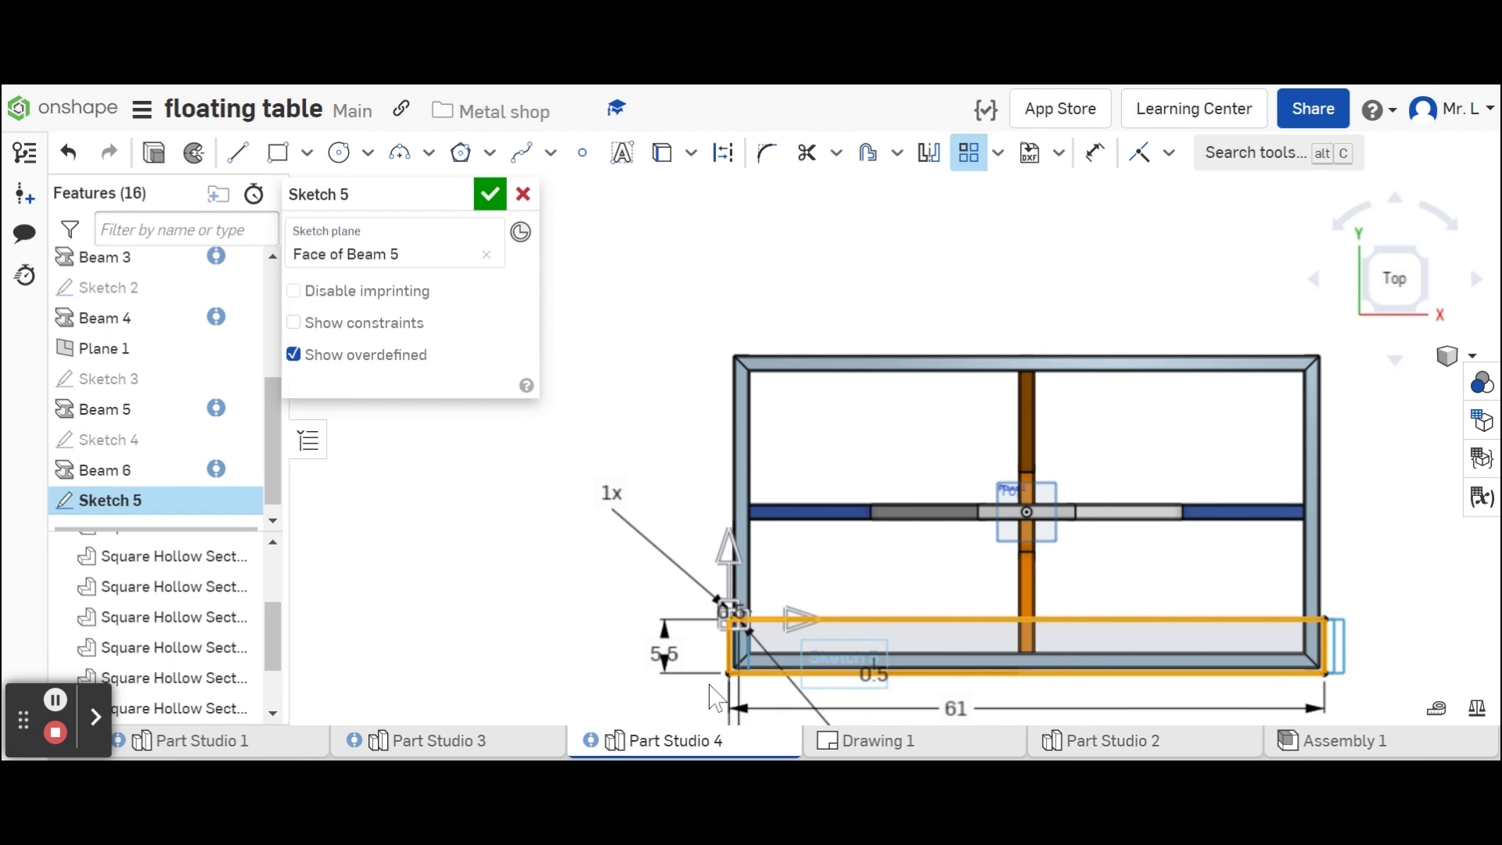
scroll(713, 700, "up", 3)
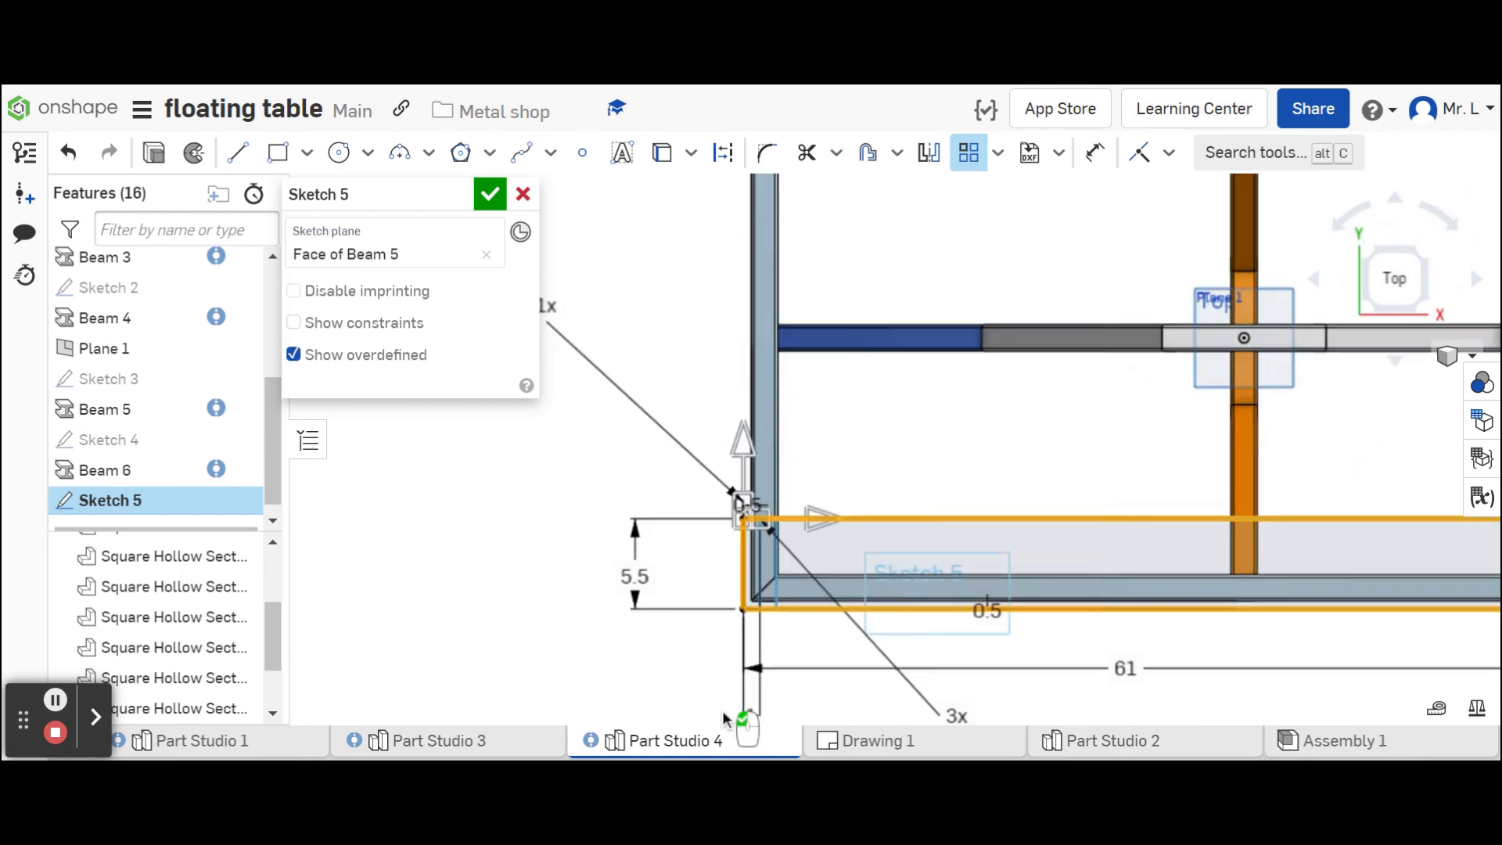
scroll(725, 712, "down", 4)
scroll(791, 727, "up", 2)
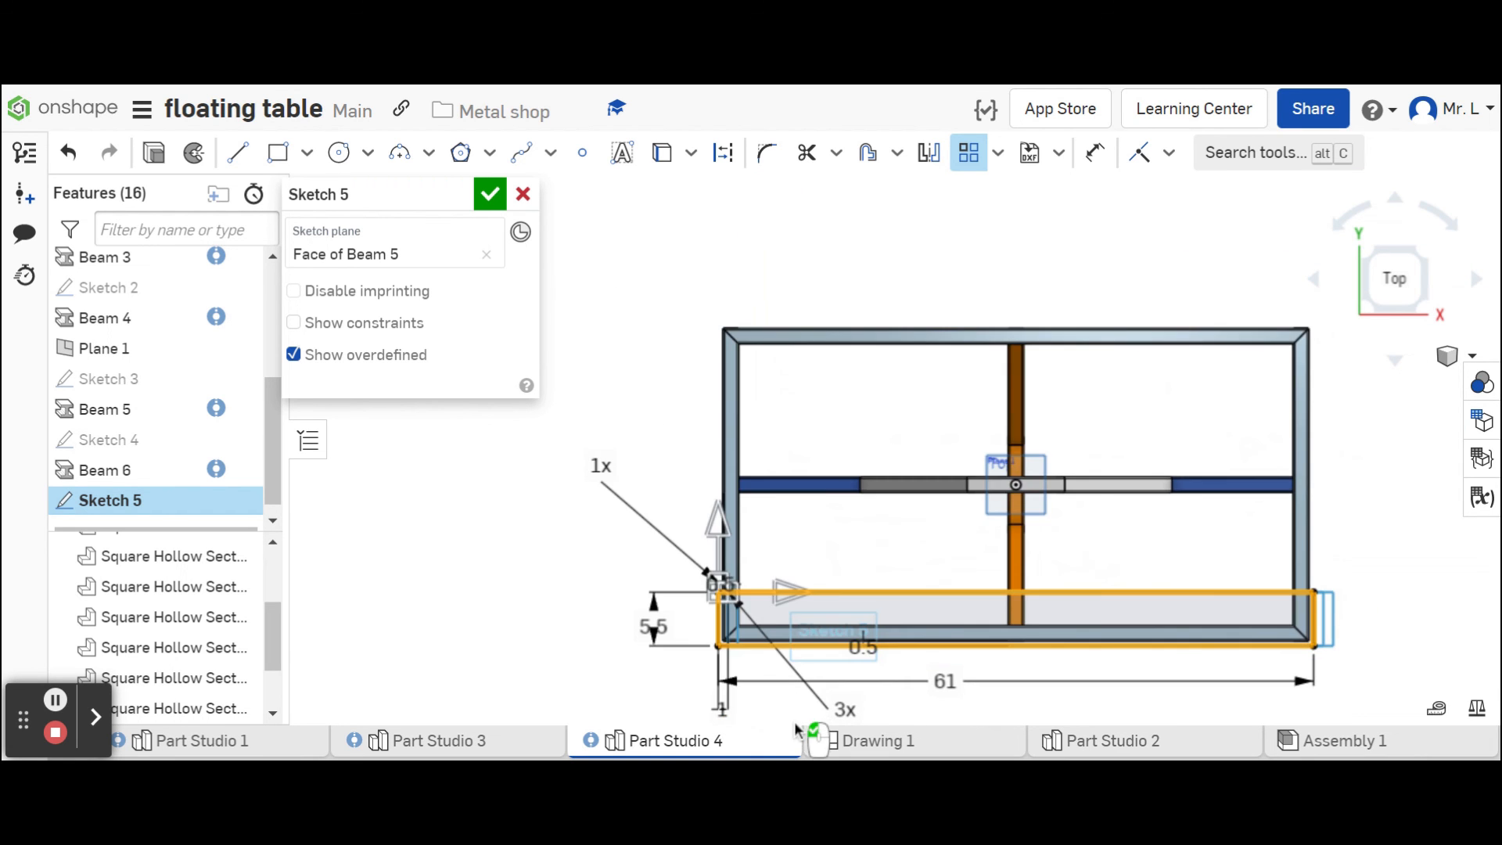
Try a pattern count of 1 along the table's length, and set the count across its width to 5.
left_click(845, 708)
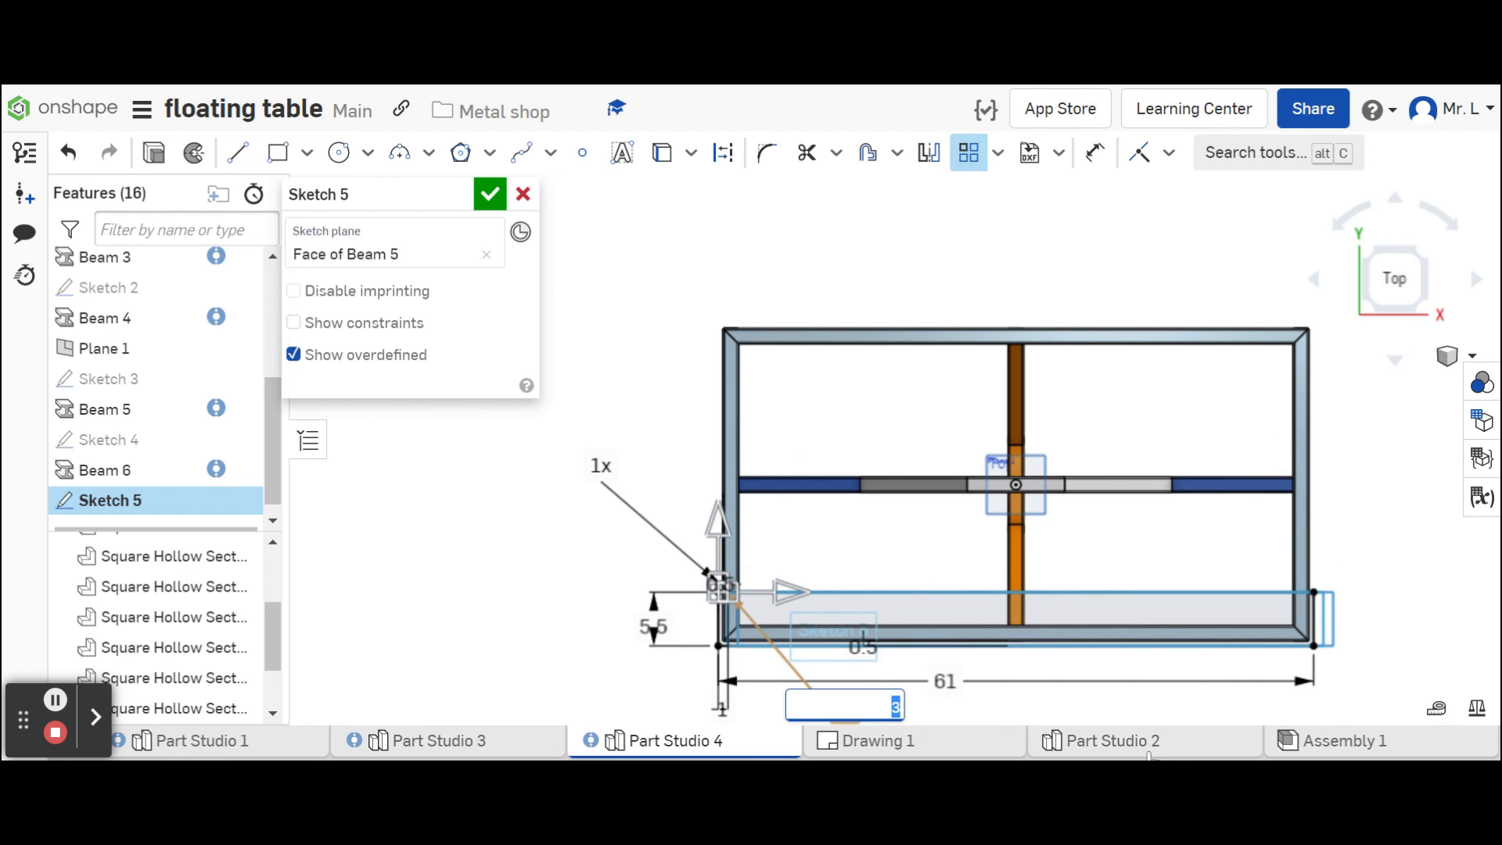
type("1")
left_click(596, 463)
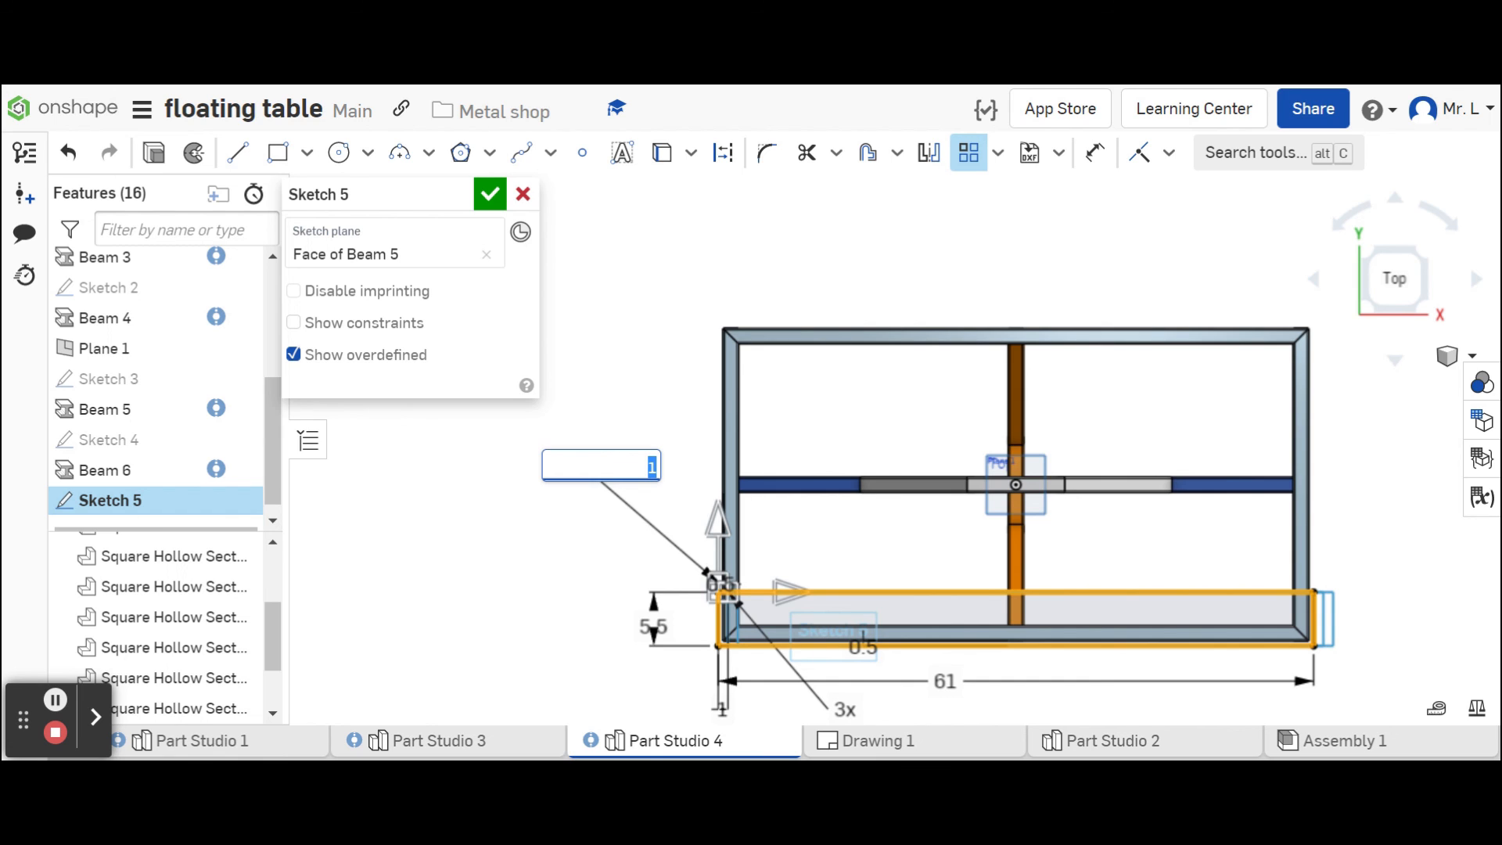
type("5")
key("Return")
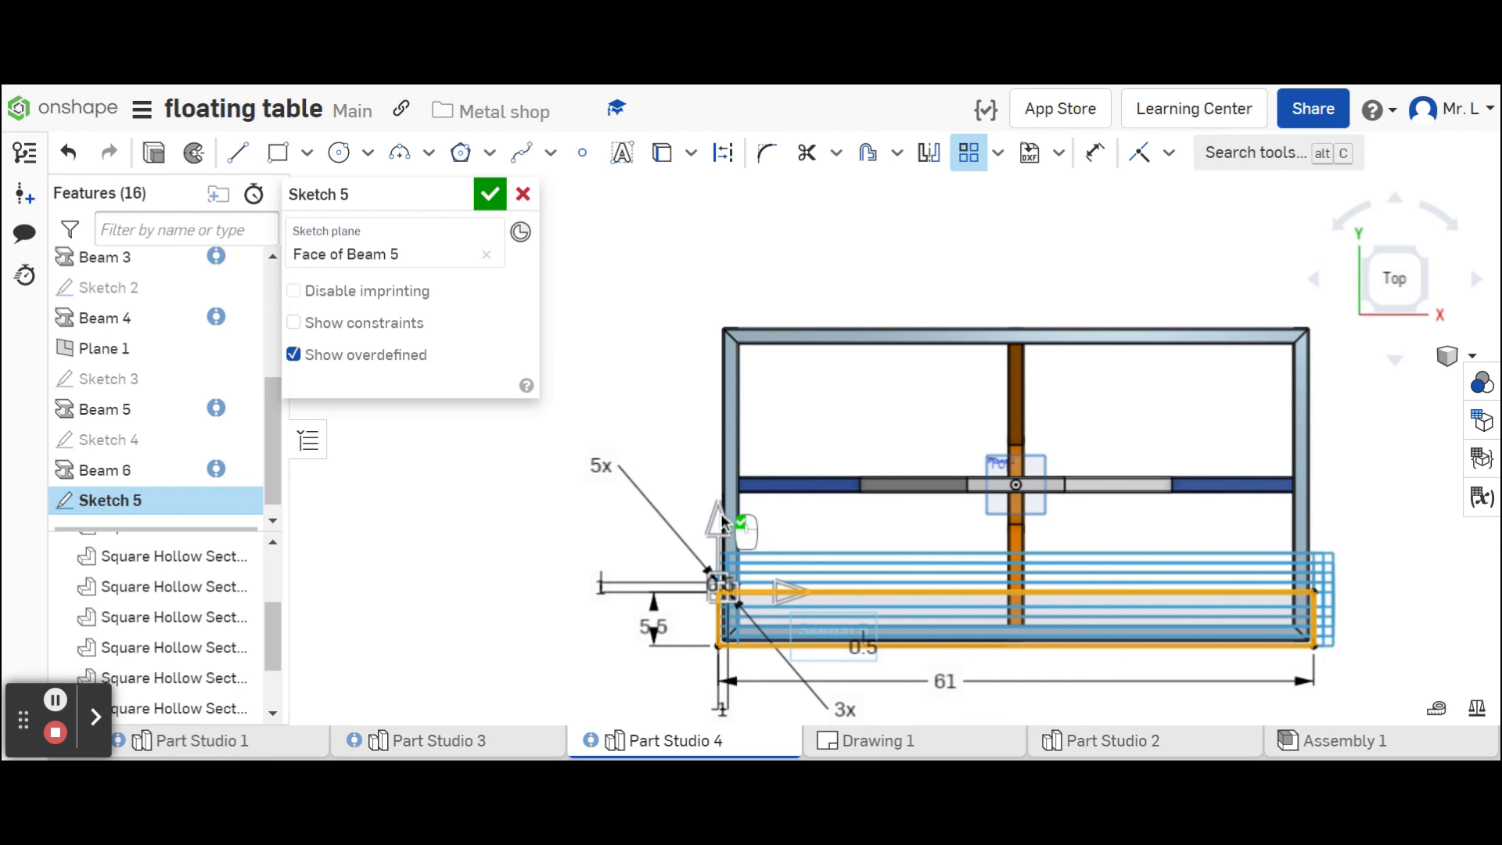
Set the pattern spacing across the table's width to 6 in and the instance count along its length to 1.
double_click(600, 589)
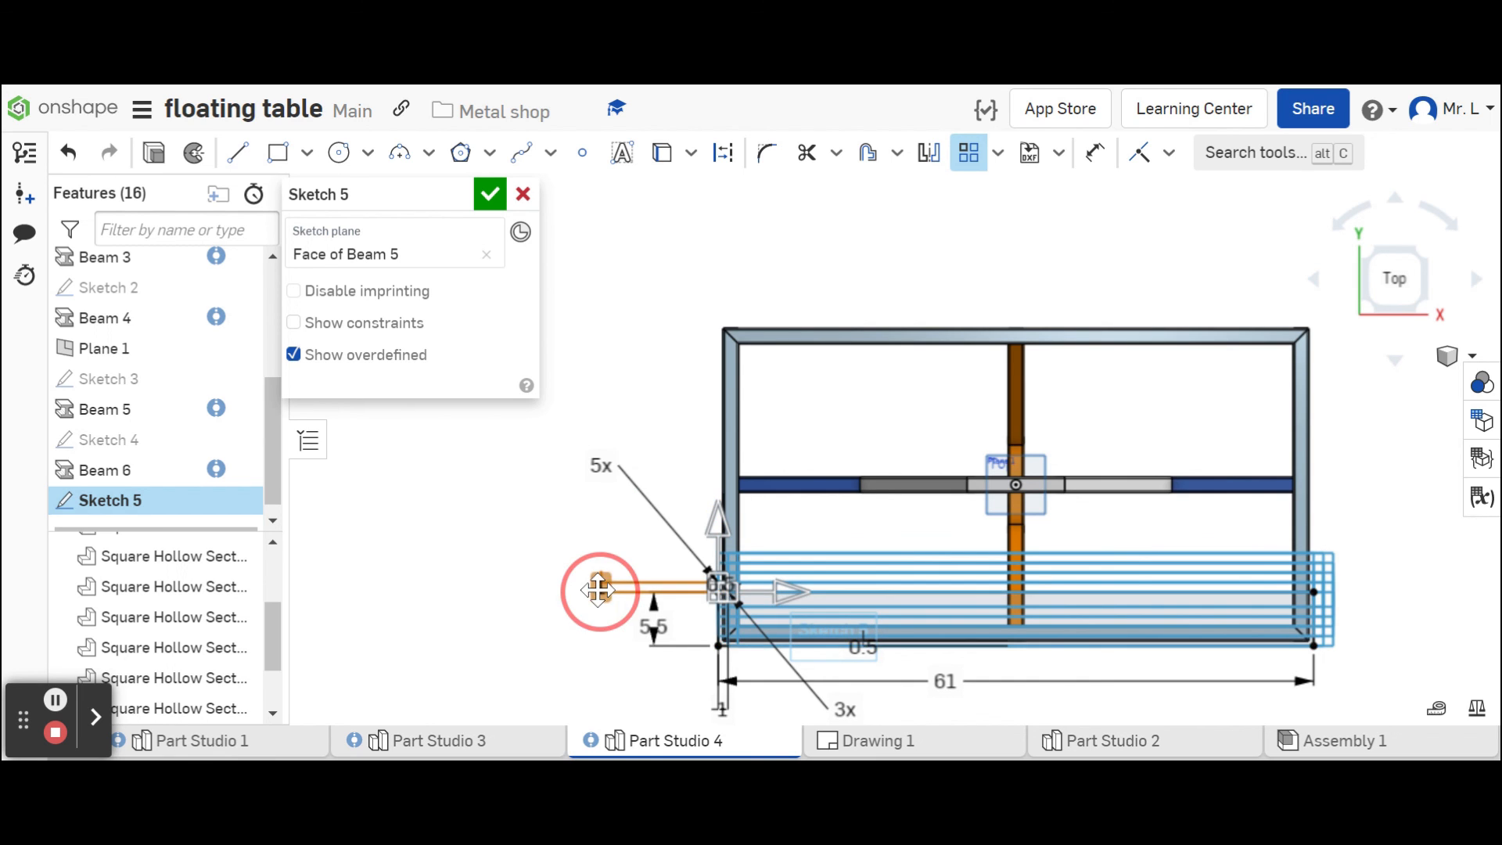
type("6")
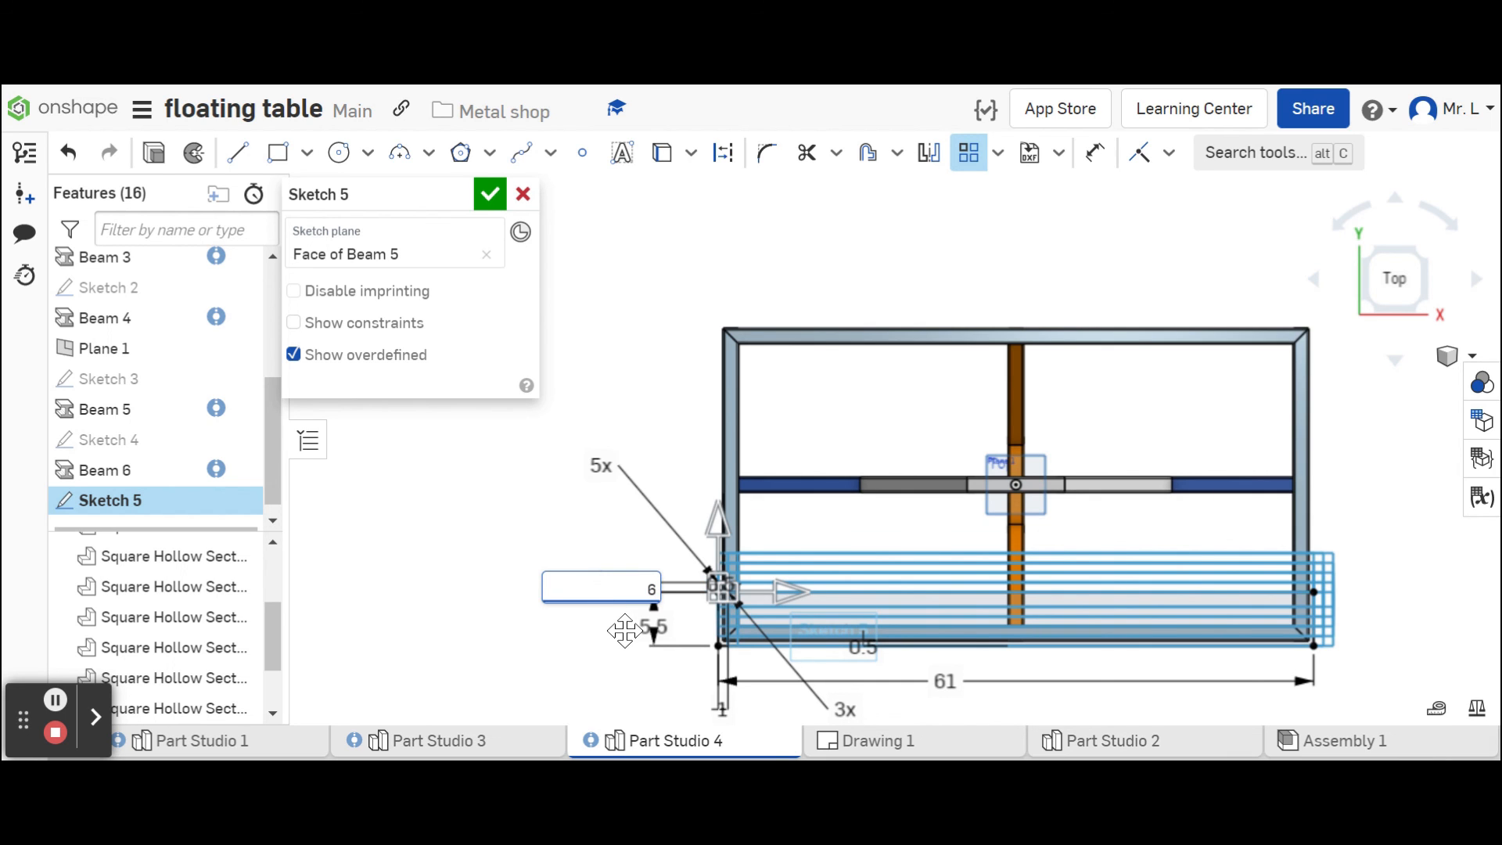
key("Return")
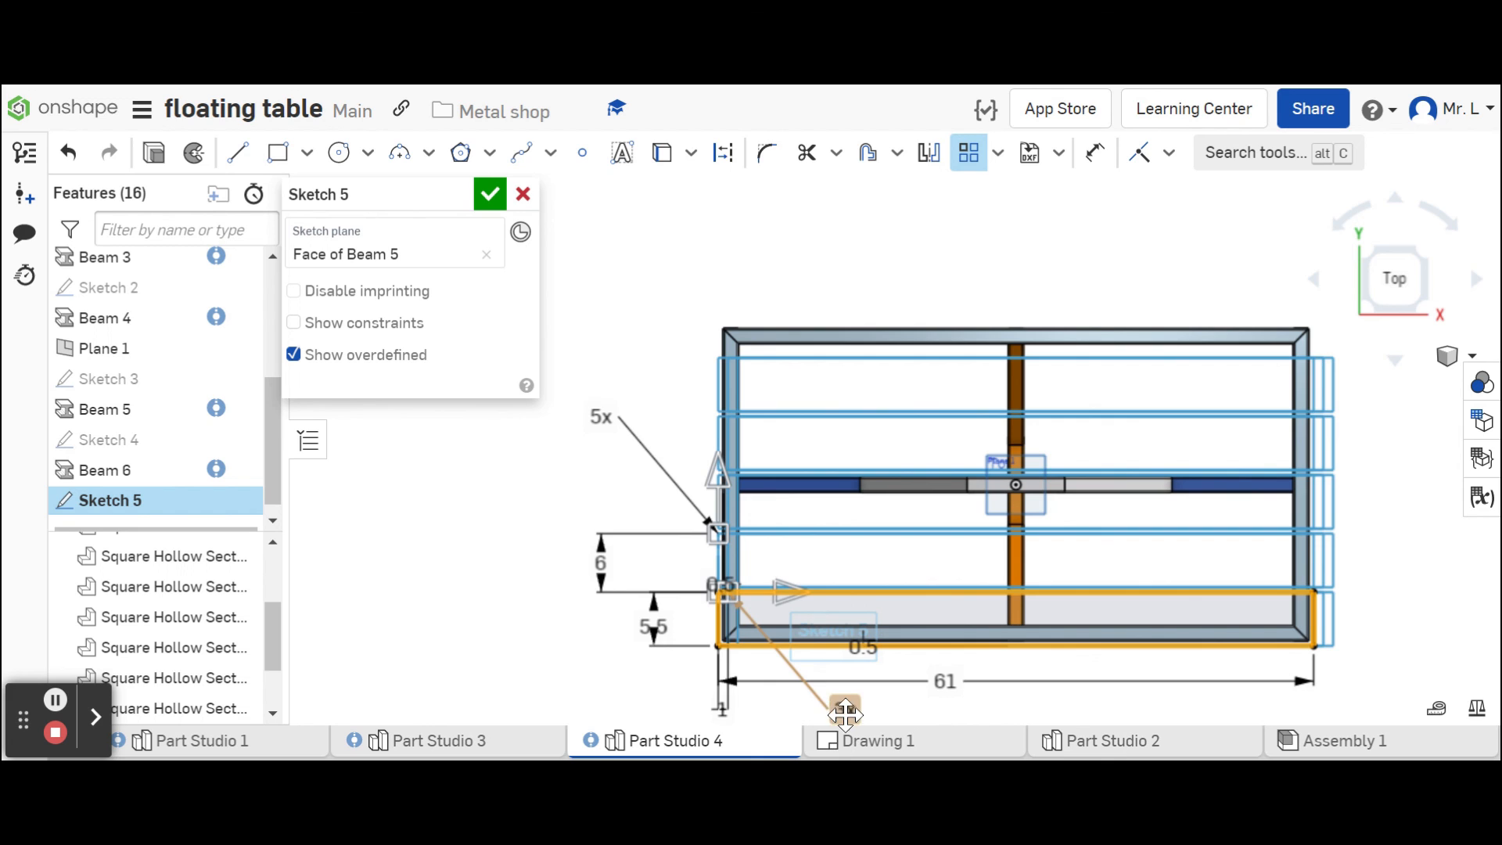
mouse_move(858, 743)
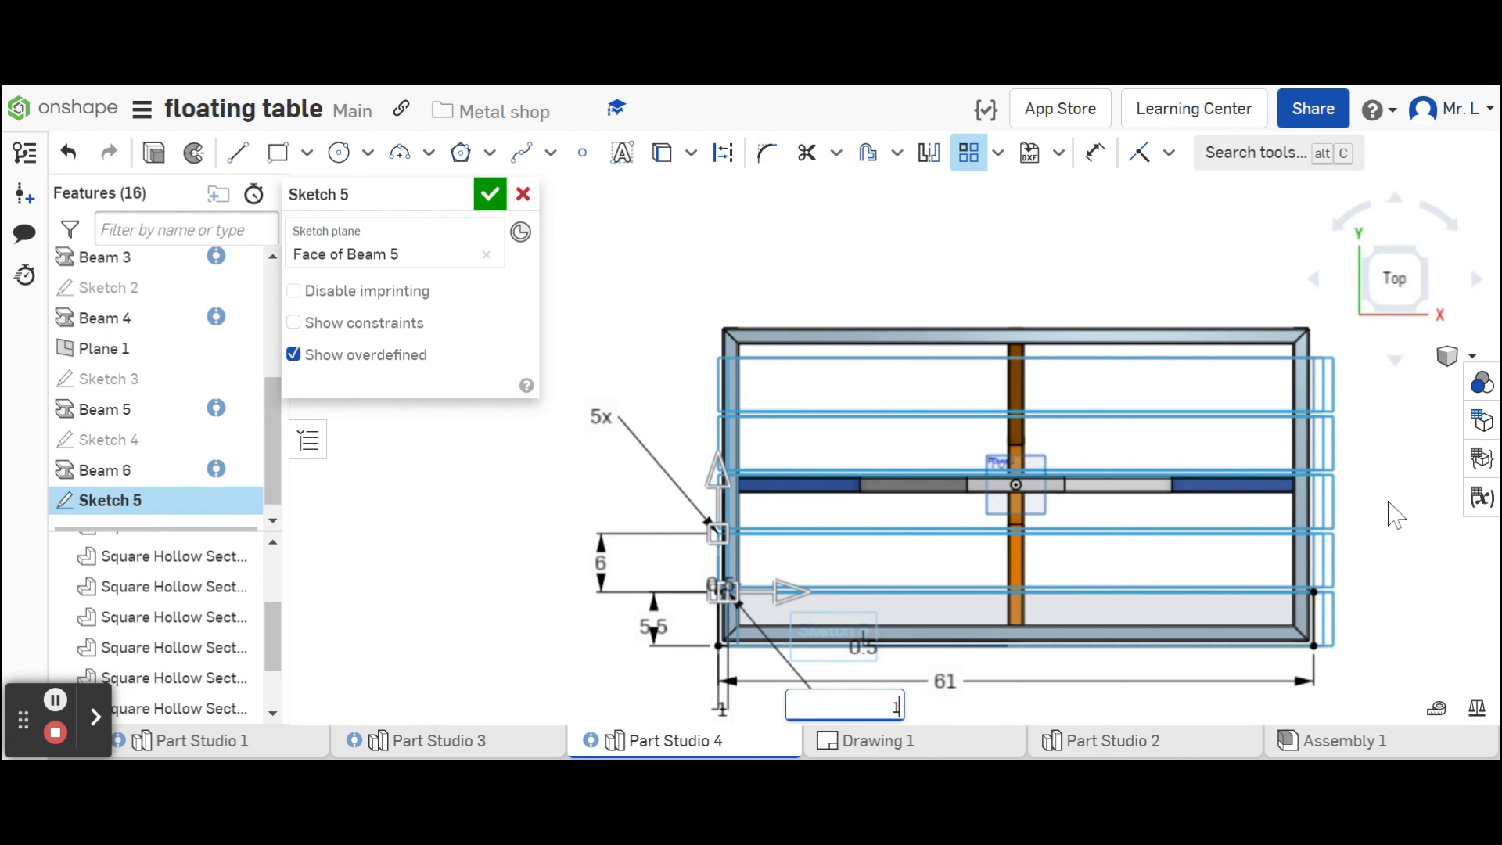
key("Return")
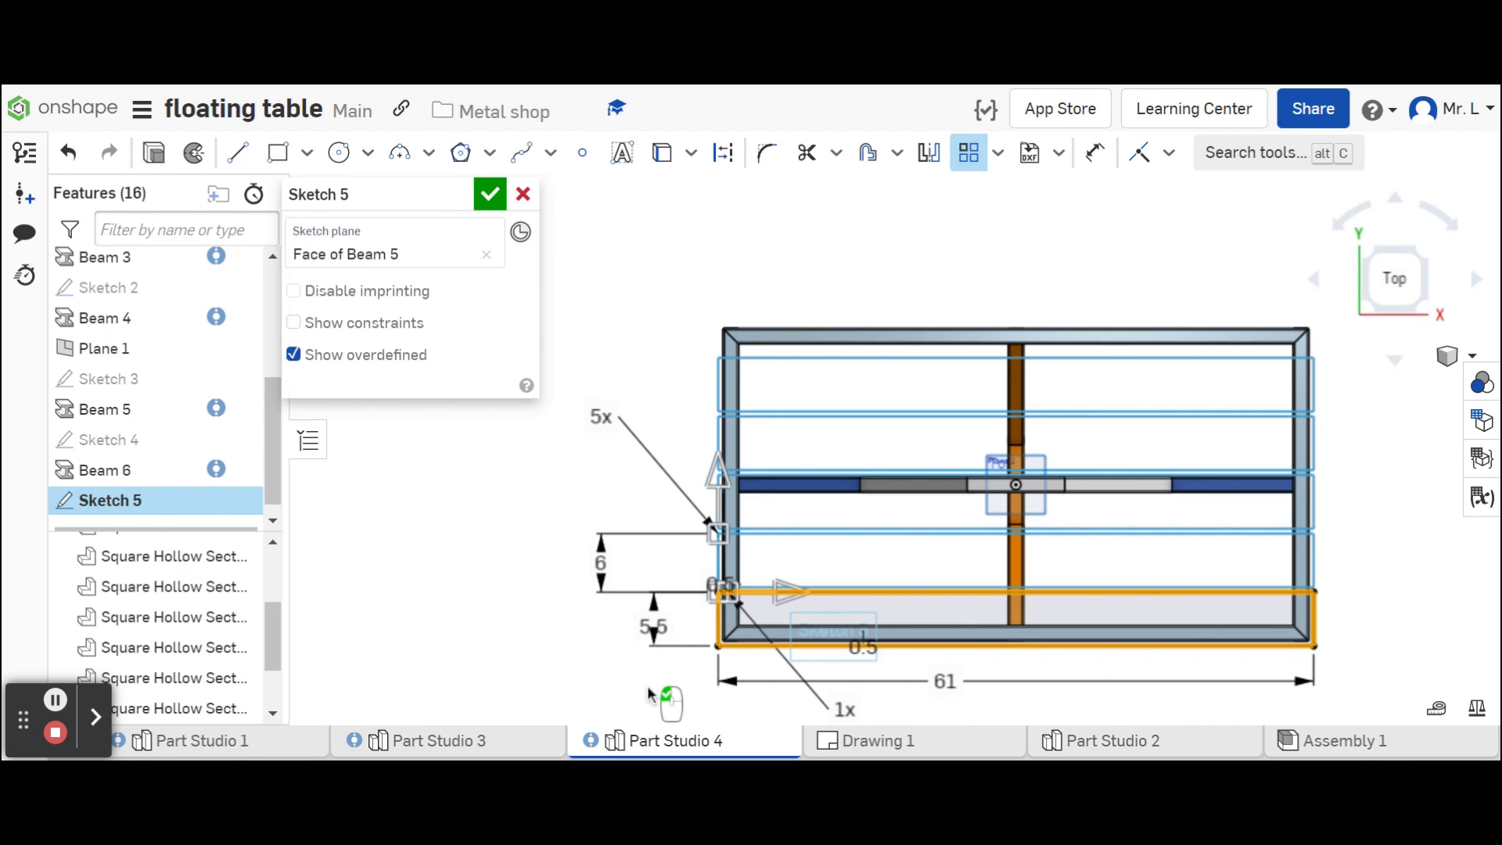
Try pattern spacings of 6.5 in and 6.75 in across the table's width.
double_click(599, 570)
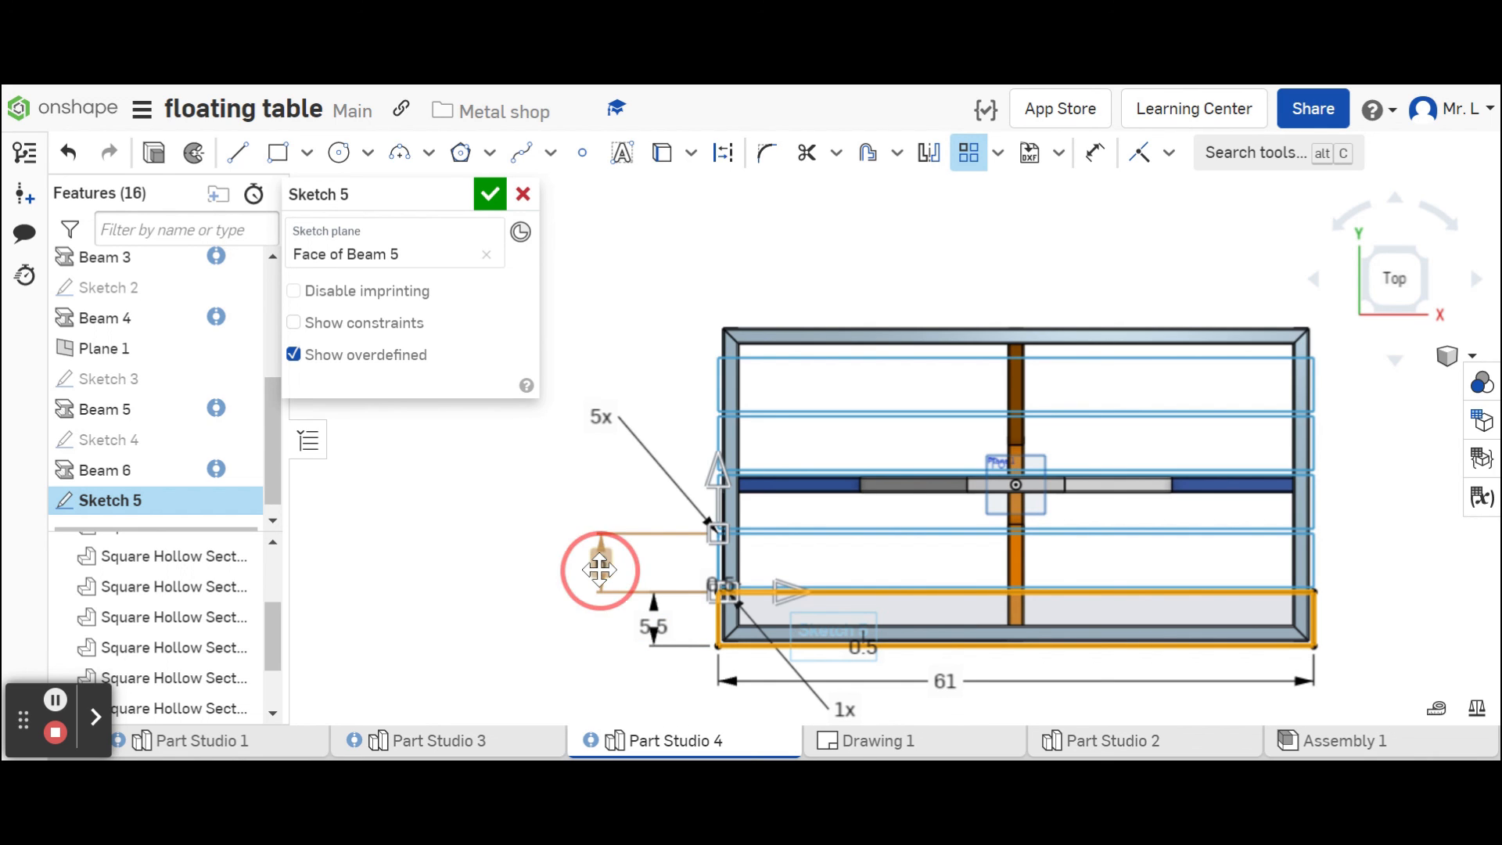
type("6")
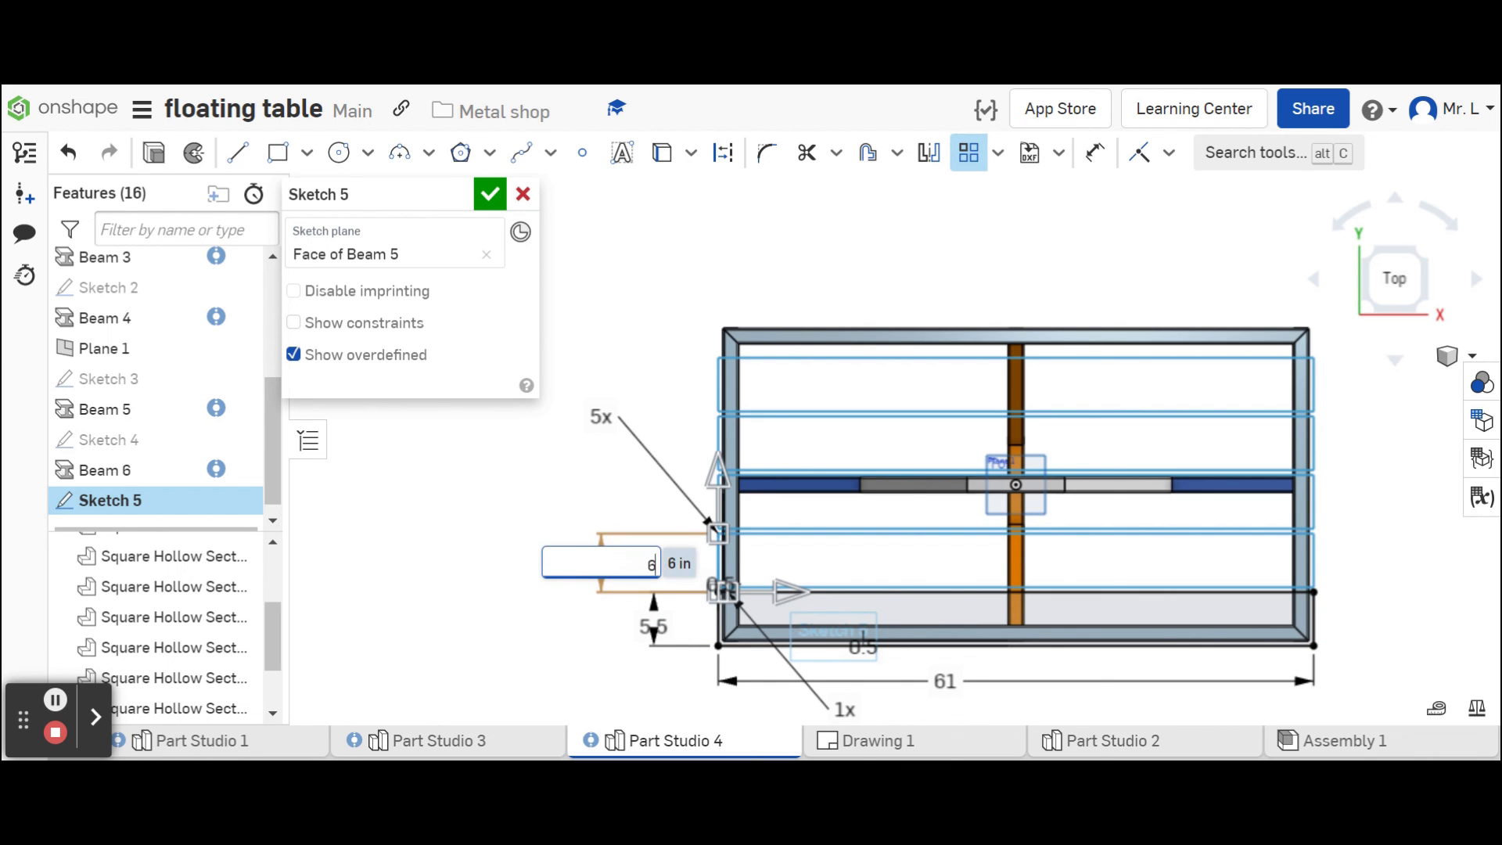
type(".5")
key("Return")
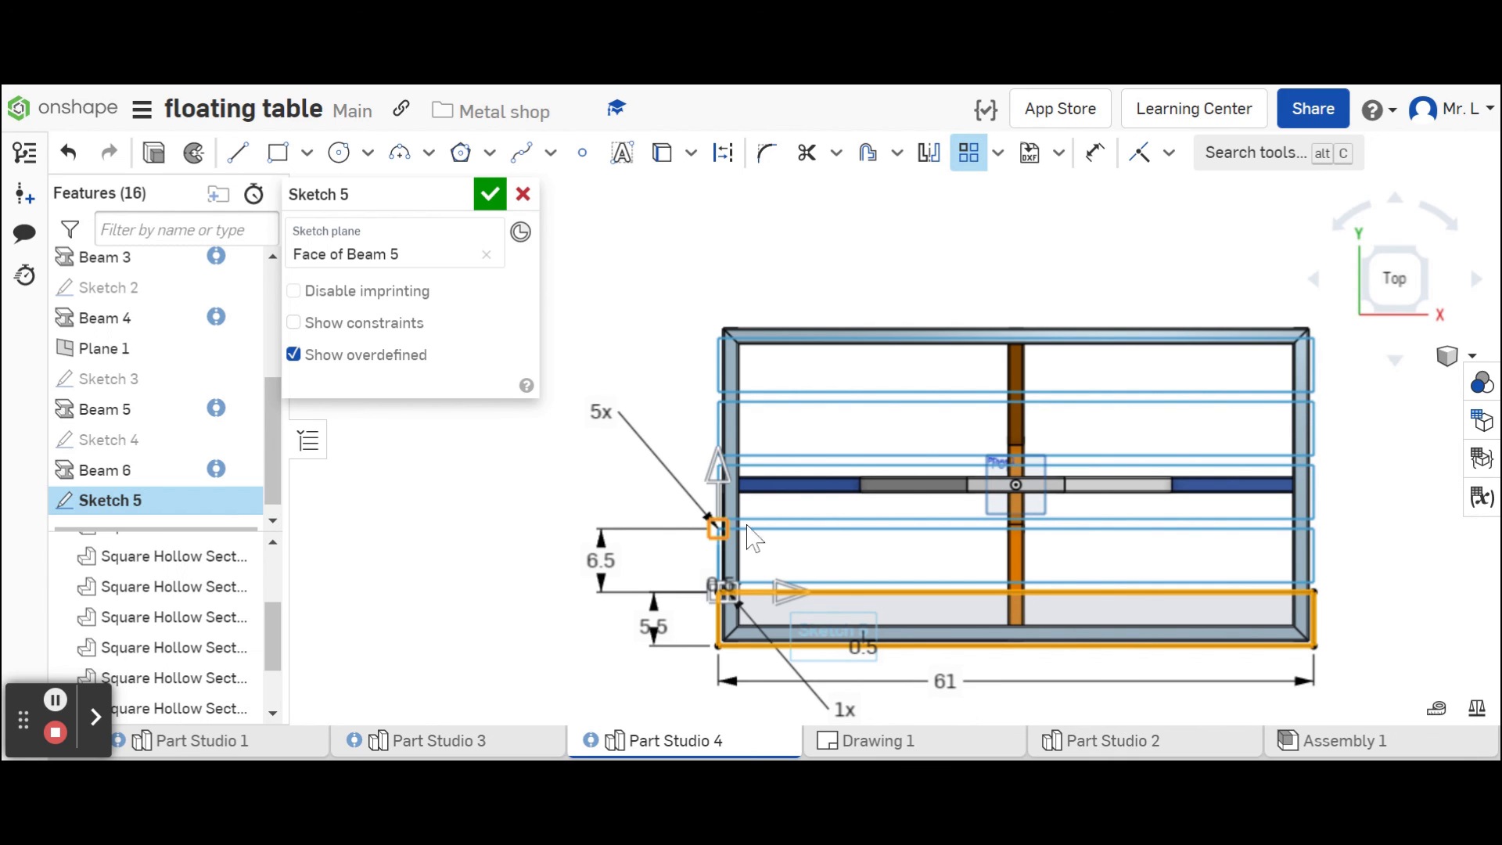
left_click(599, 557)
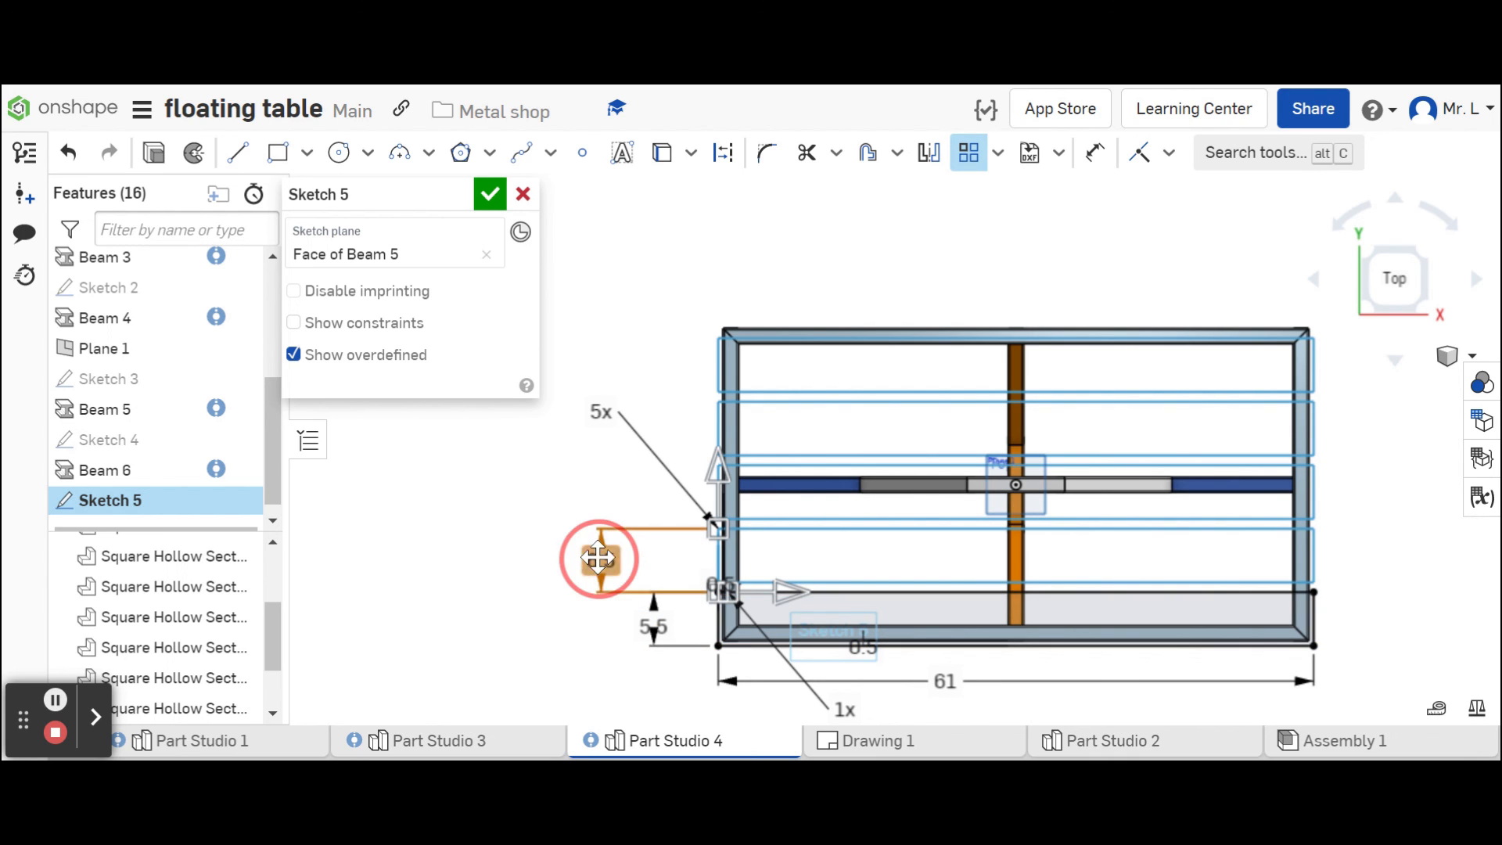
double_click(600, 558)
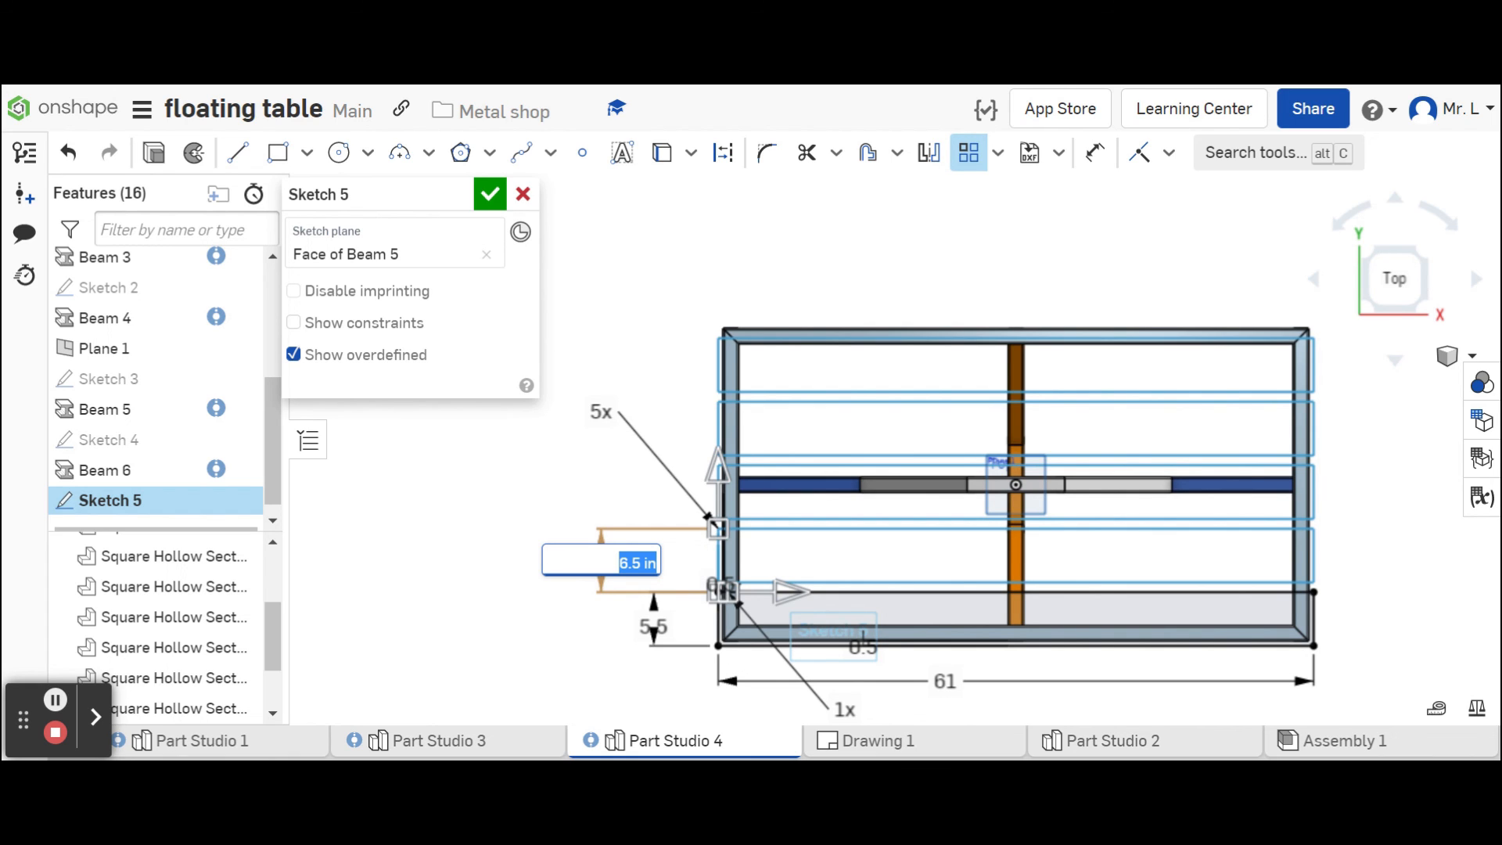
type("6")
key("Return")
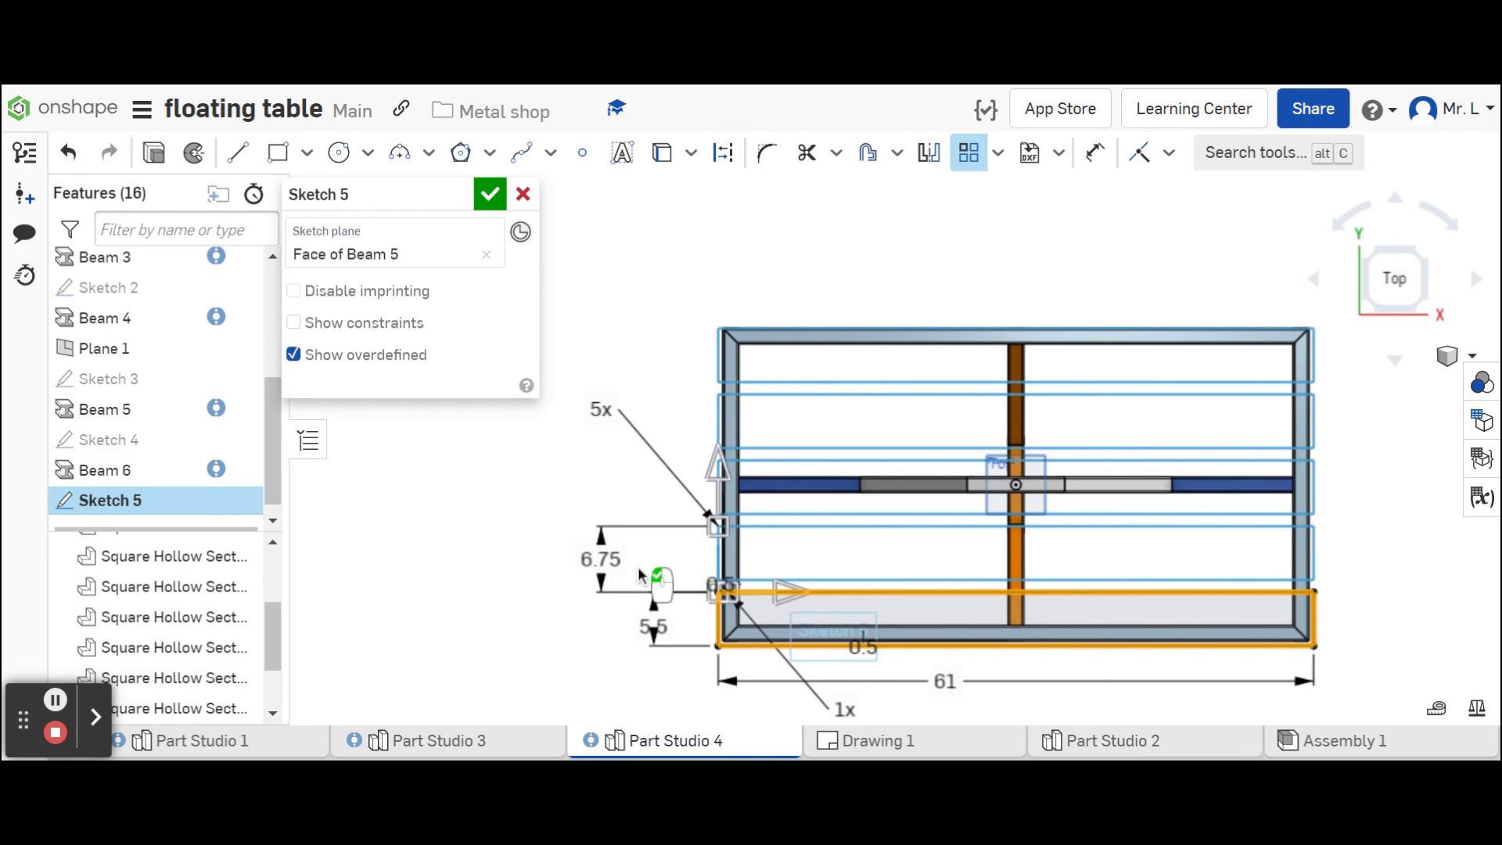
Set the pattern spacing across the table's width to 6.875 in and finish the linear pattern.
left_click(603, 559)
double_click(604, 558)
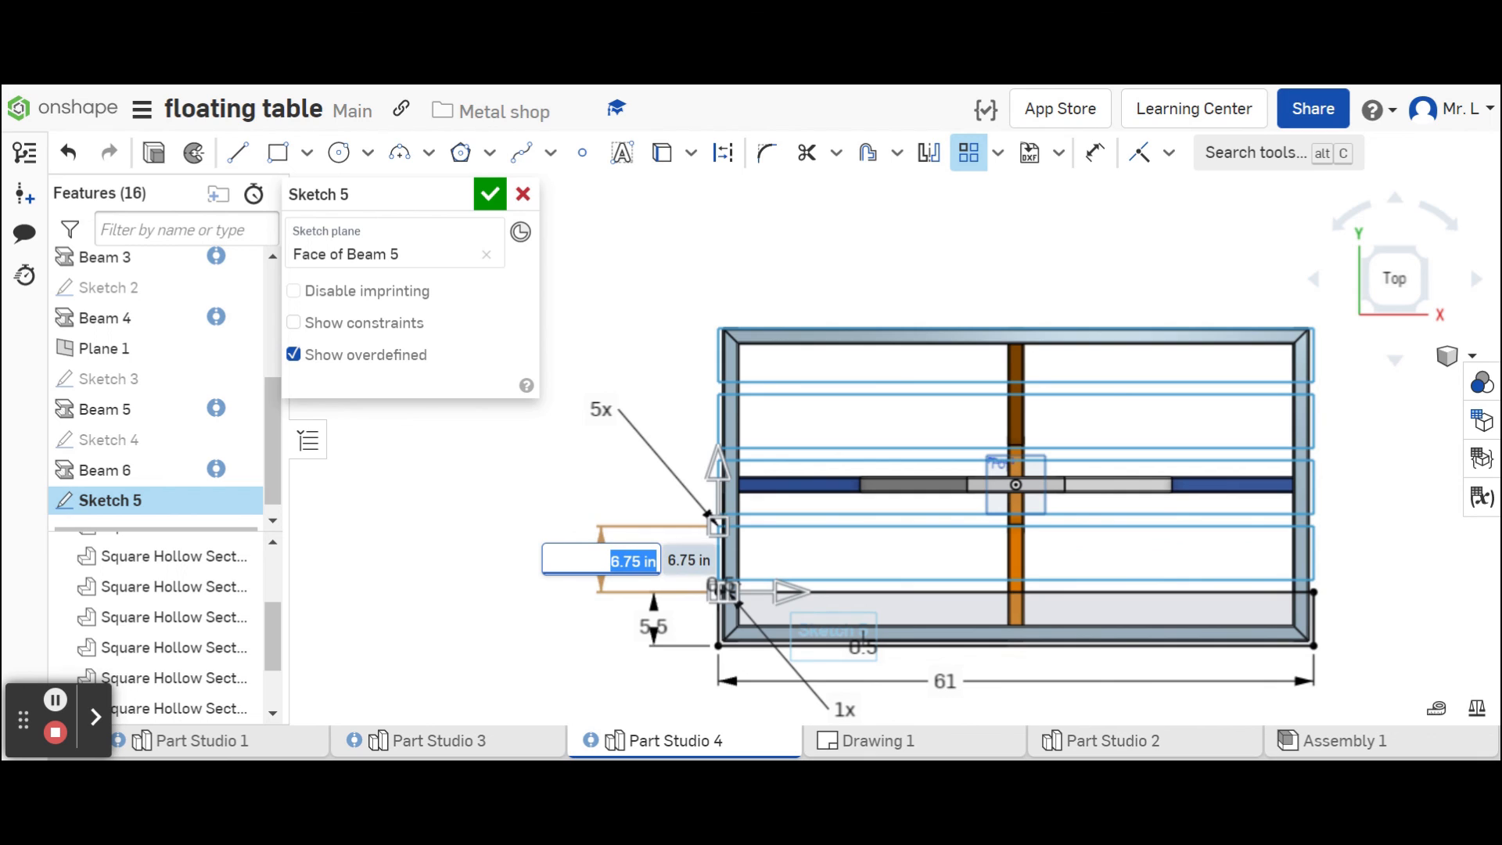
type("6.875")
key("Return")
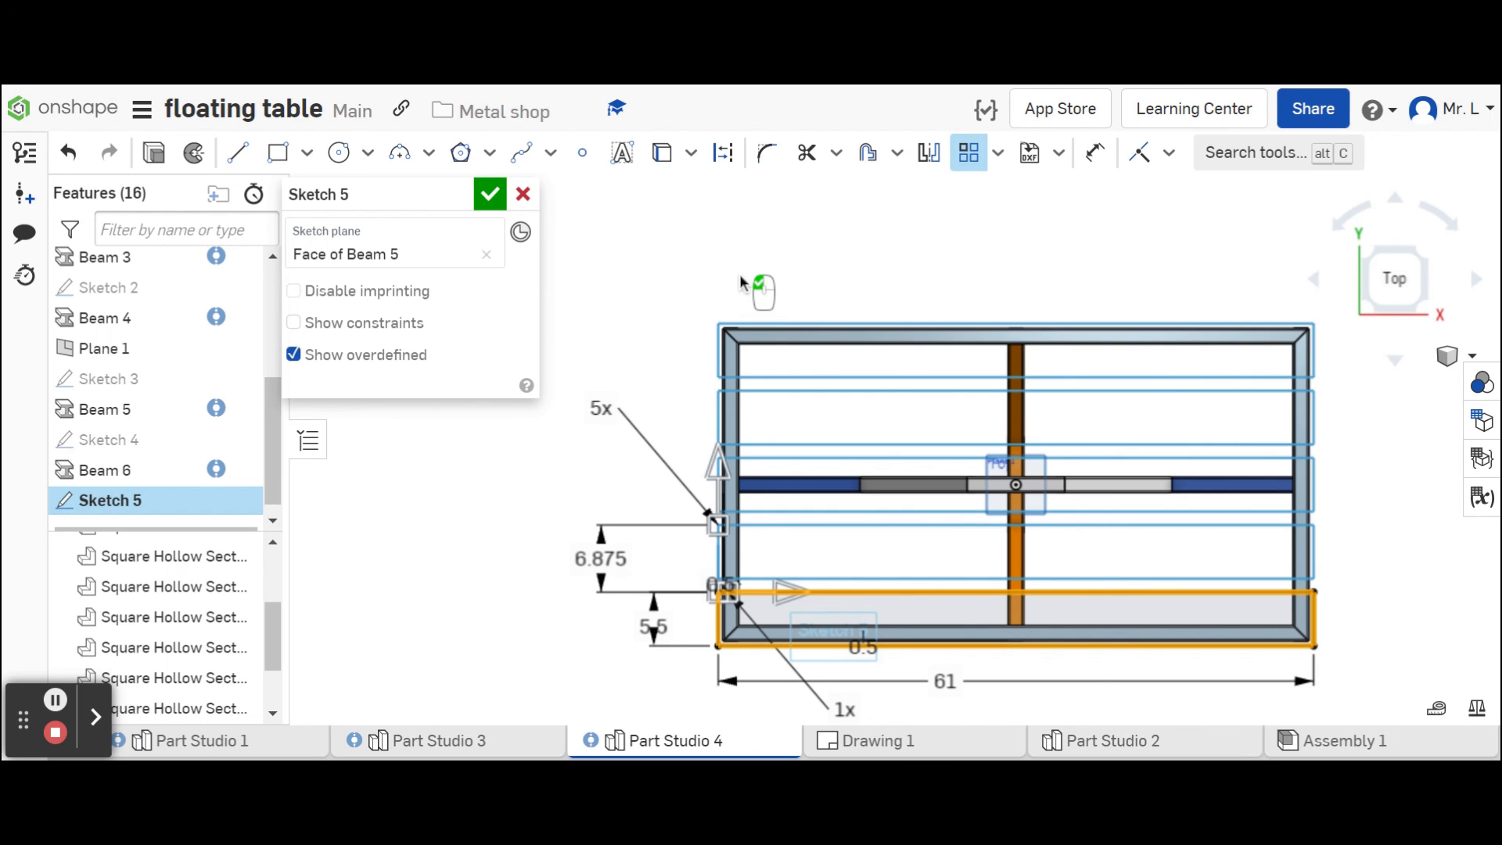
left_click(769, 250)
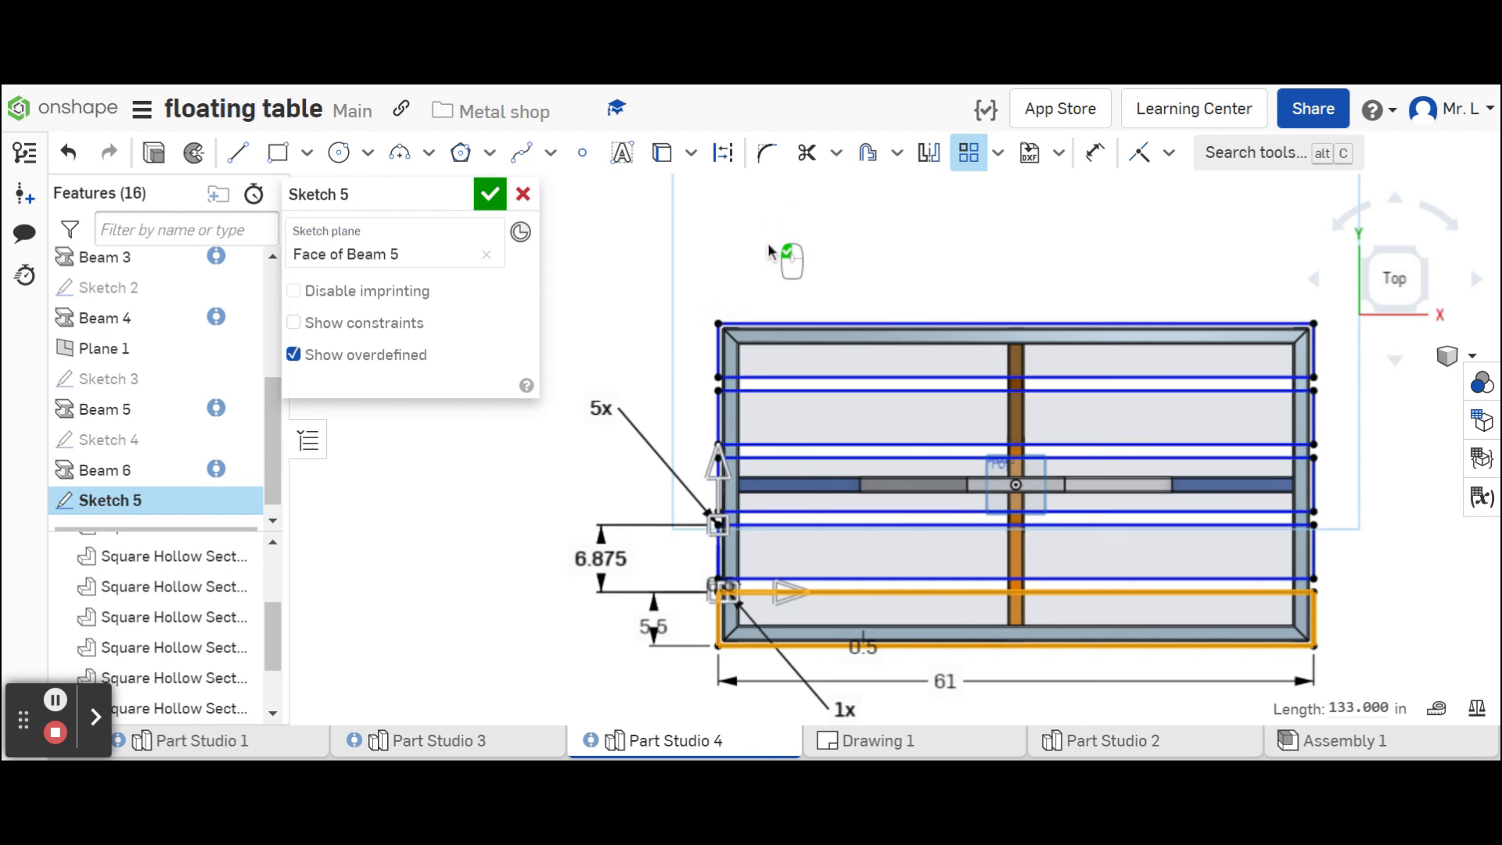
Check the last rectangle's overhang at the frame's back left corner and accept the sketch.
scroll(783, 288, "up", 5)
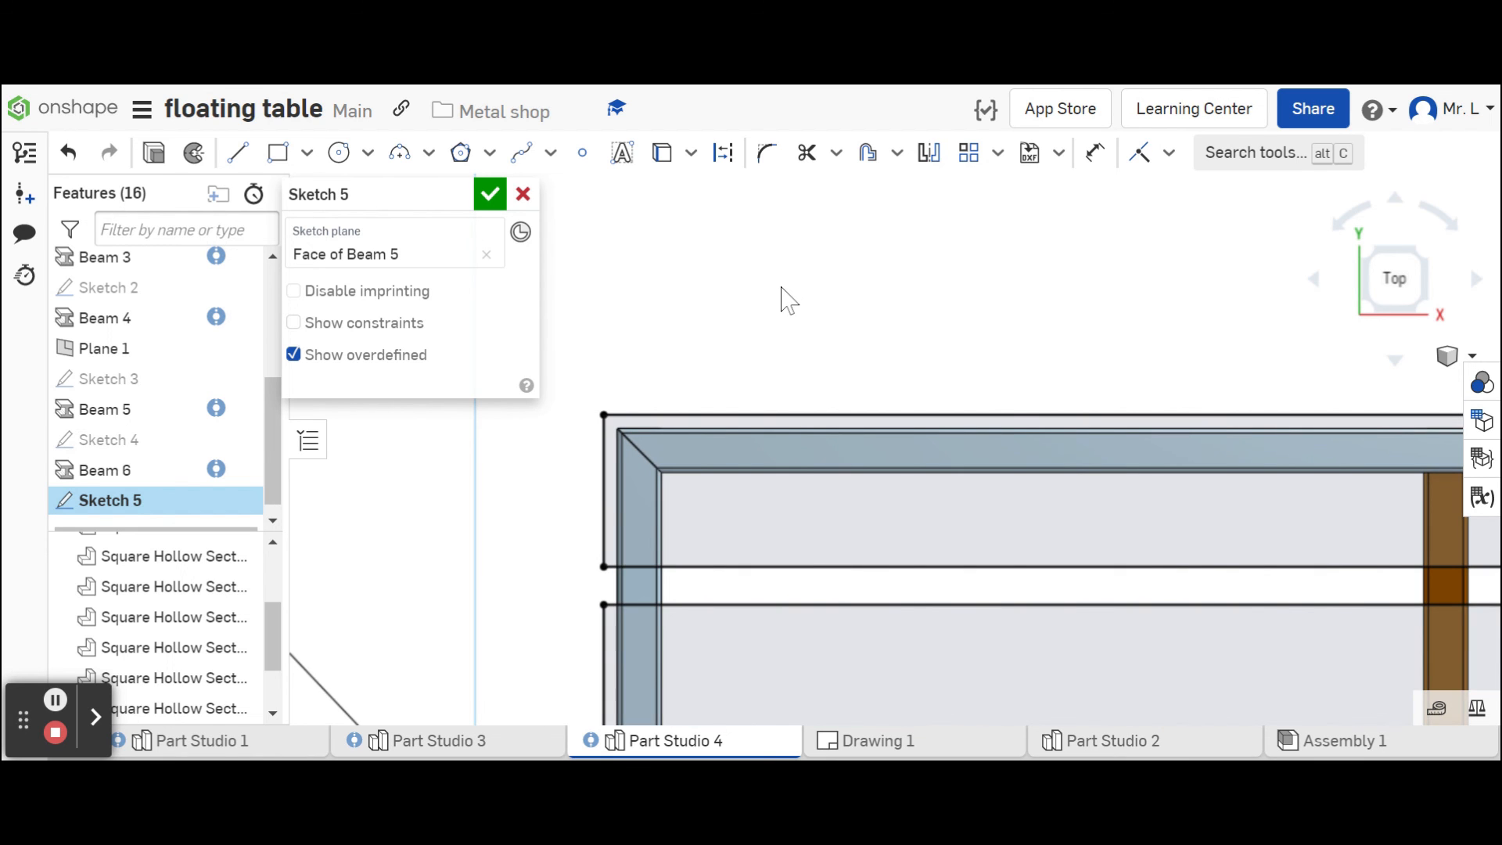
scroll(787, 300, "down", 5)
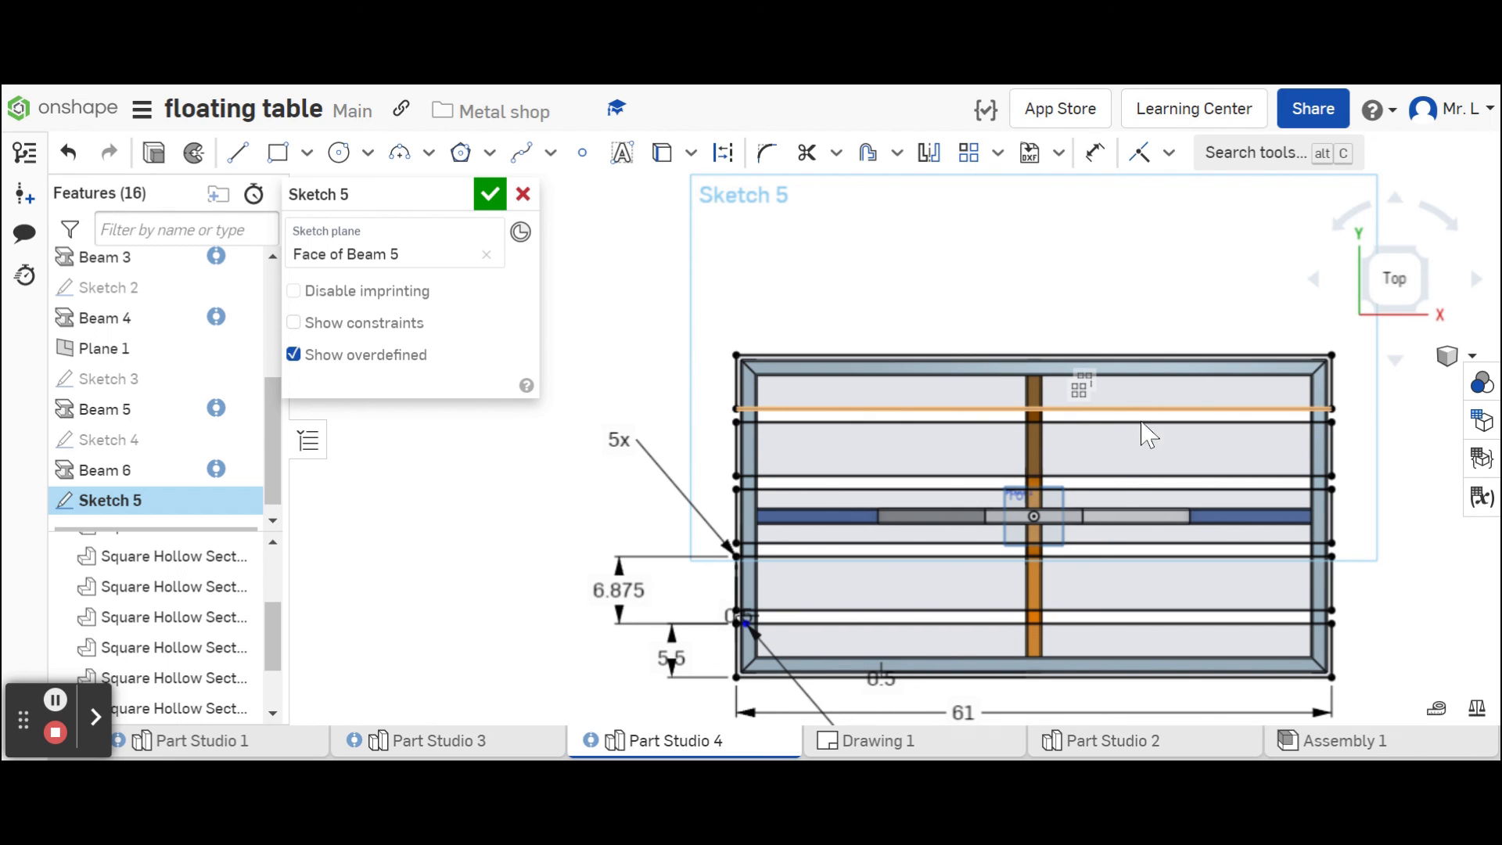
left_click(491, 195)
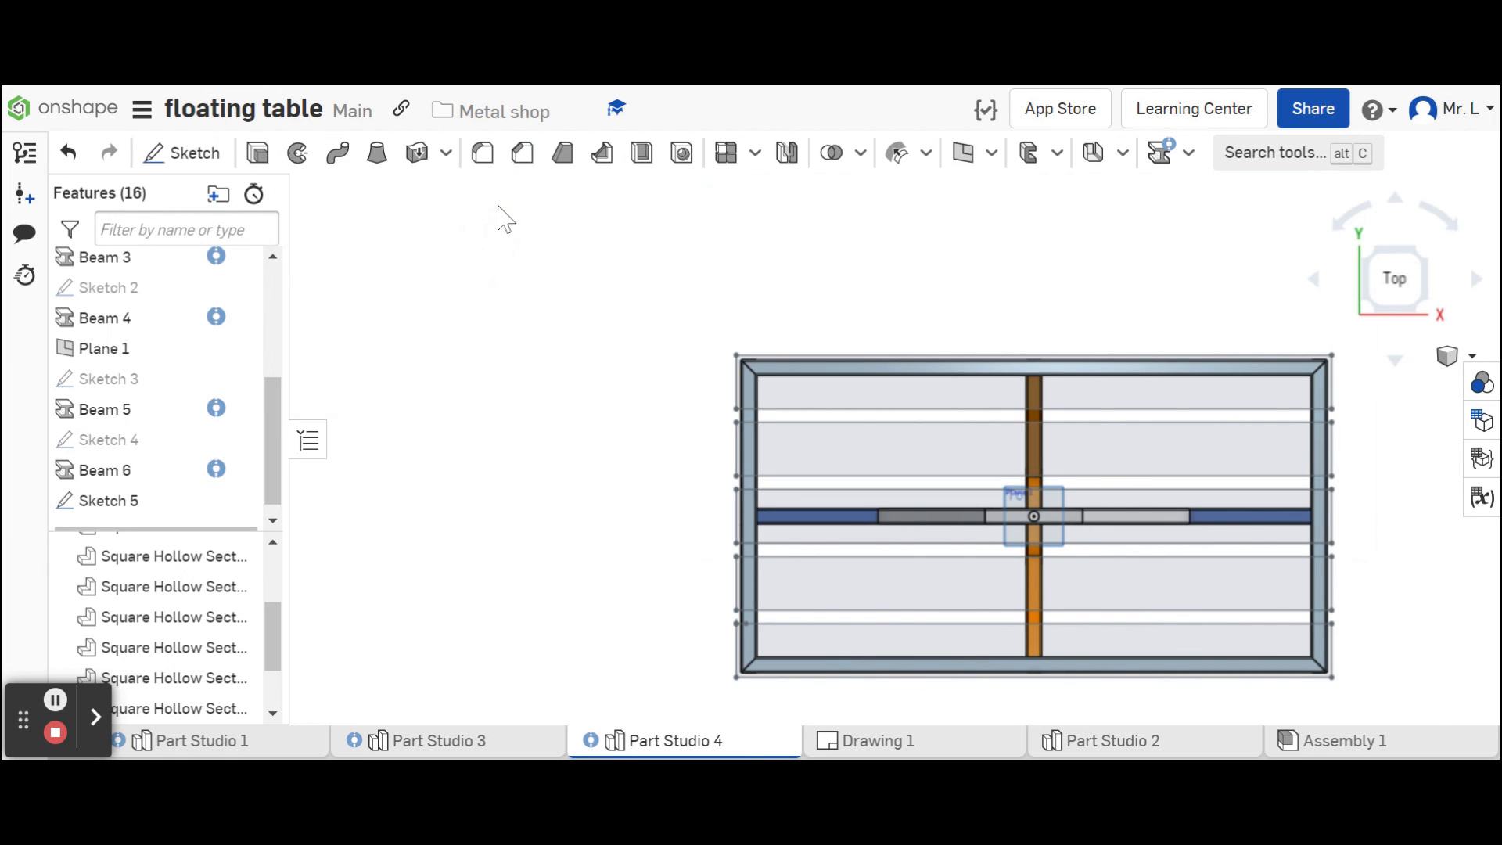
Extrude all five rectangles of Sketch 5 as new solid parts, blind, 1 in upward from the tabletop frame.
left_click(265, 163)
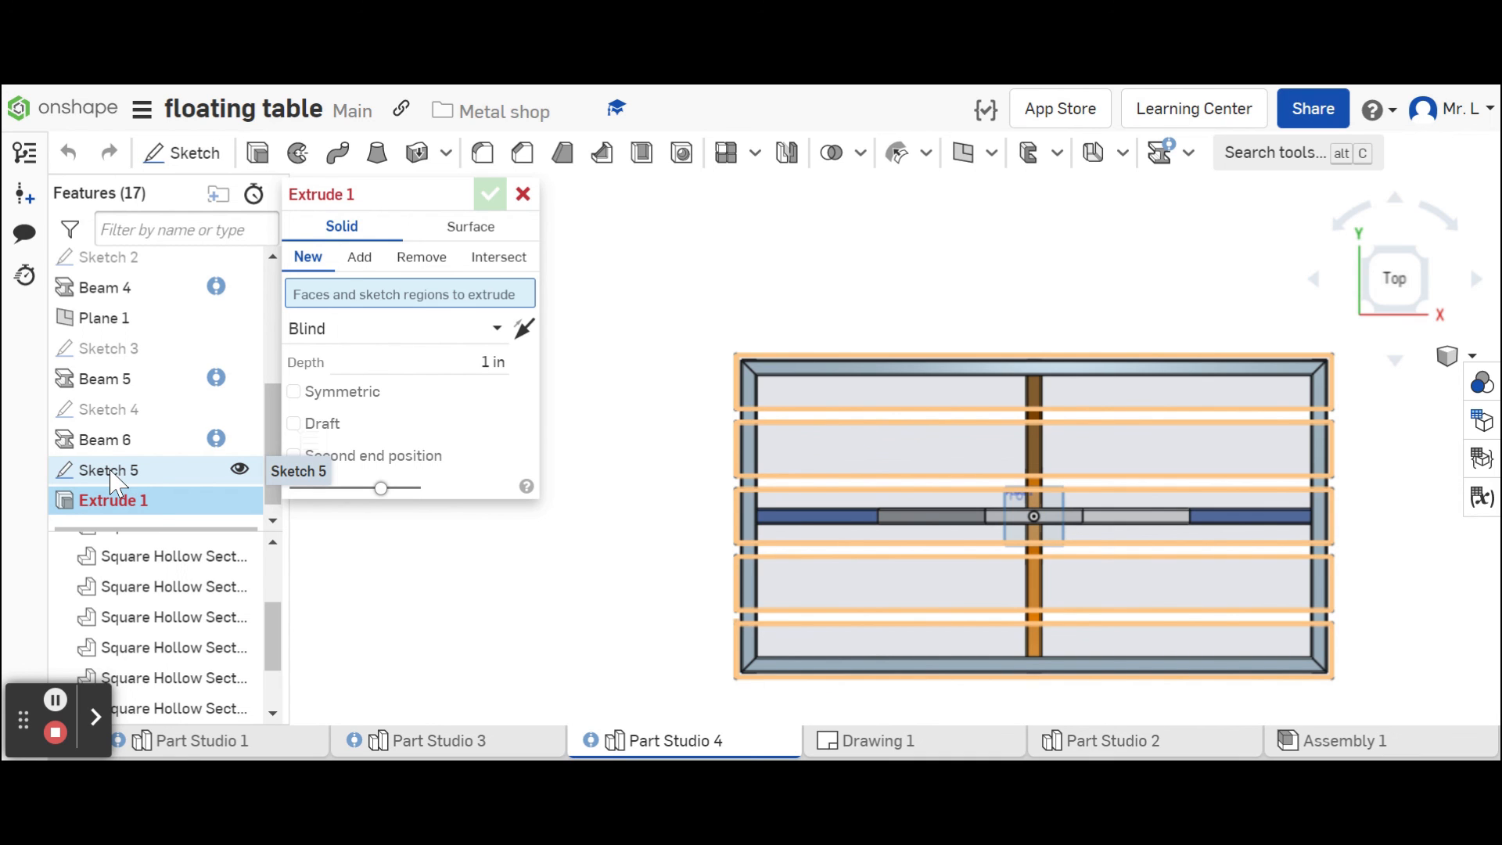
left_click(114, 475)
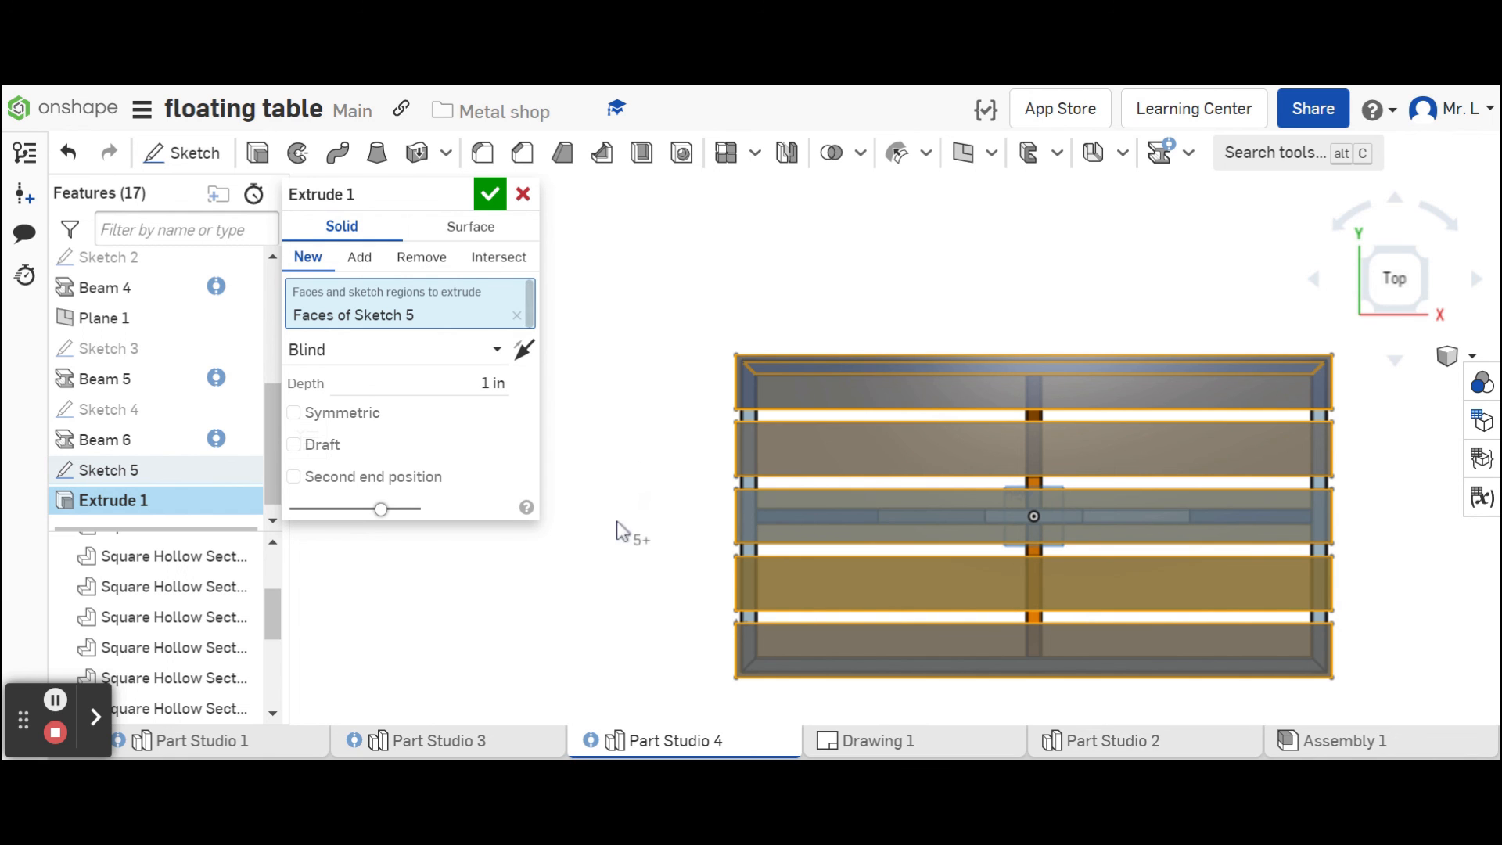
right_click_drag(580, 586, 632, 480)
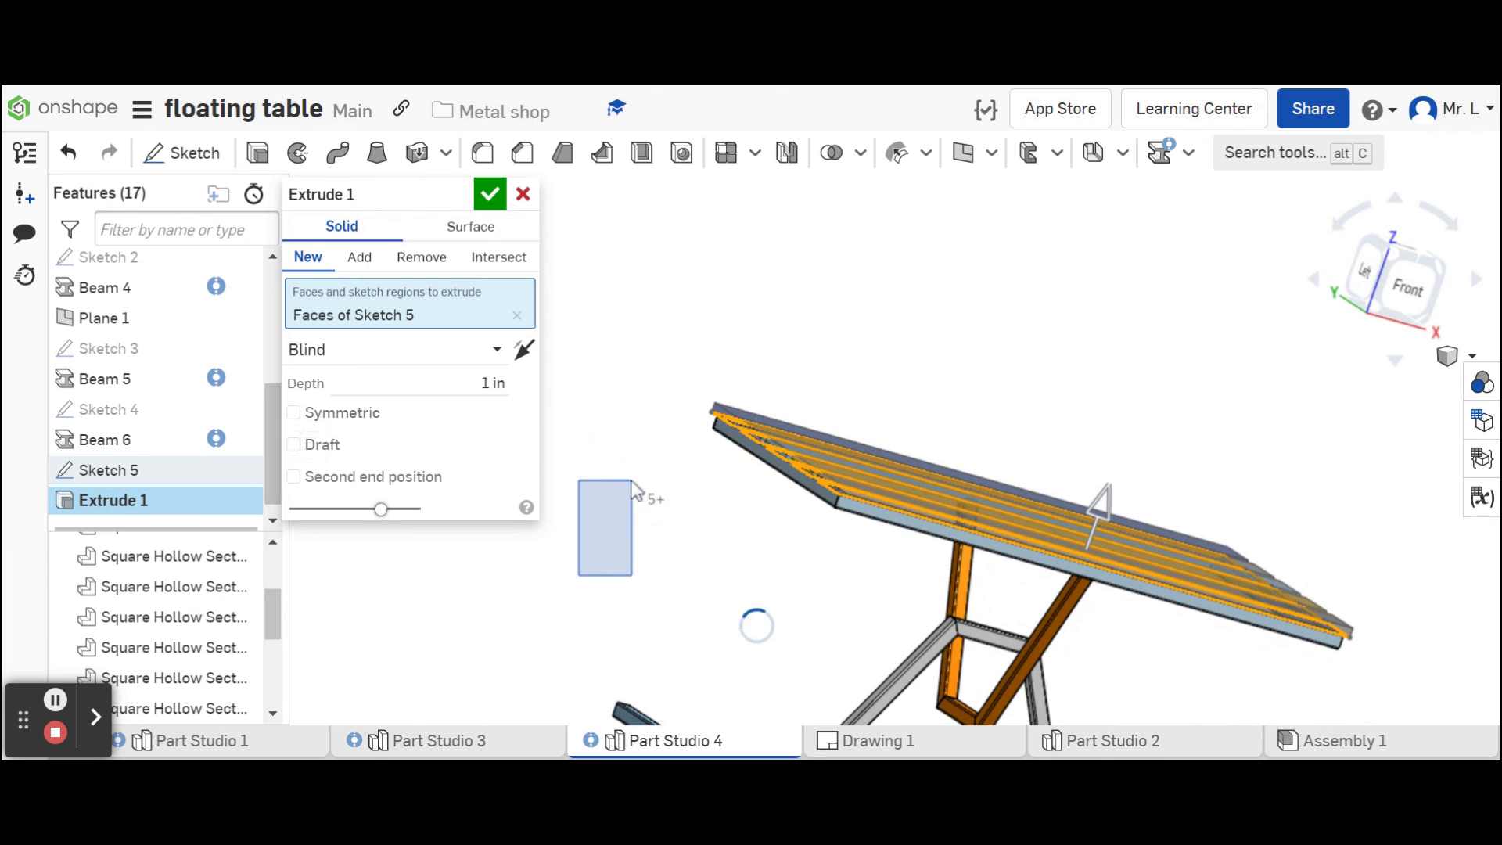
left_click(492, 197)
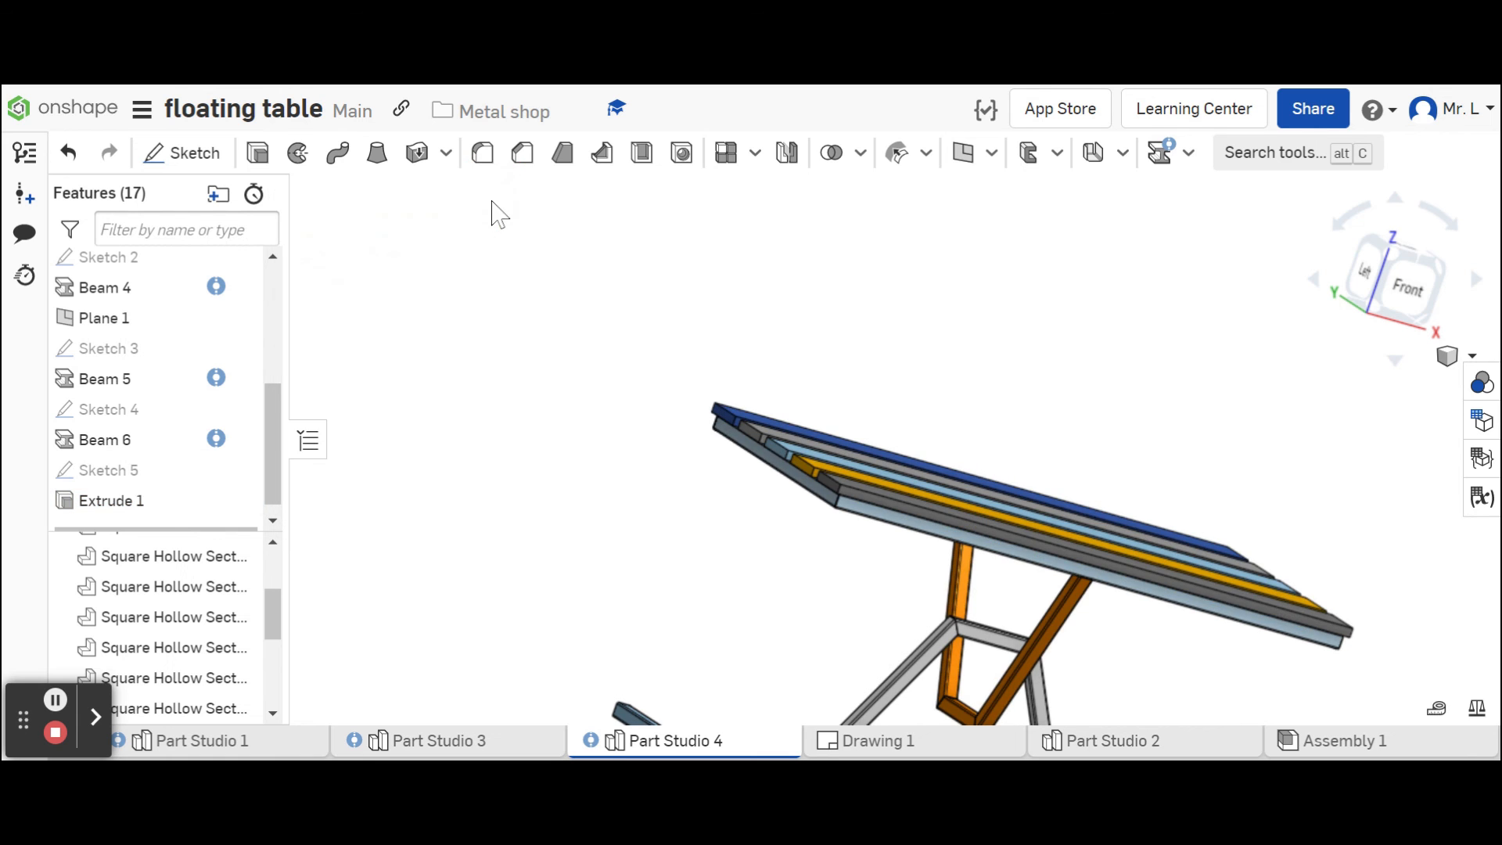
right_click_drag(476, 341, 755, 362)
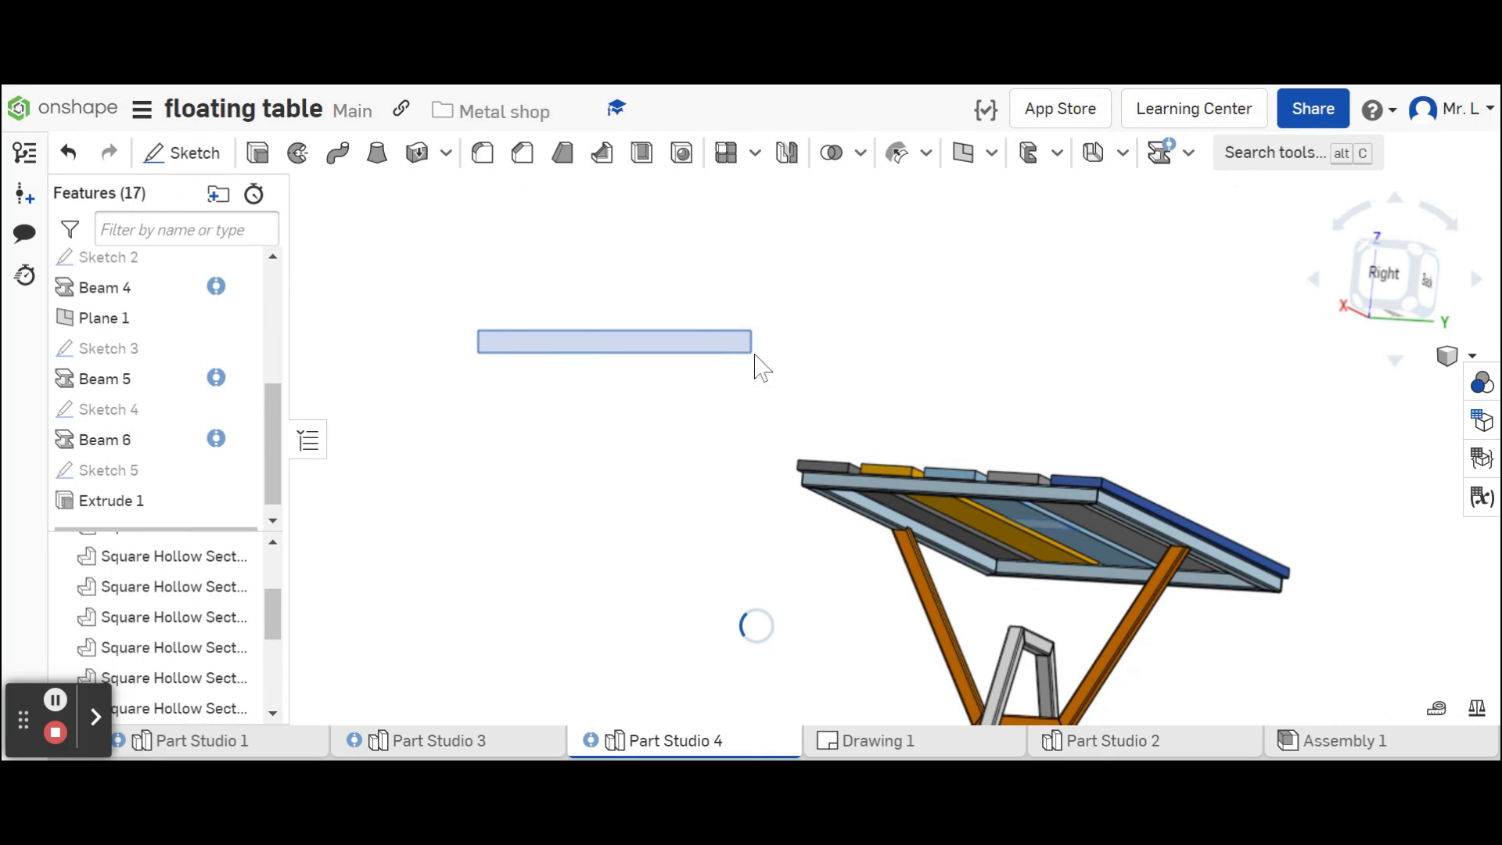
Copy the document's sharing link to the clipboard and close the share settings.
left_click(1312, 113)
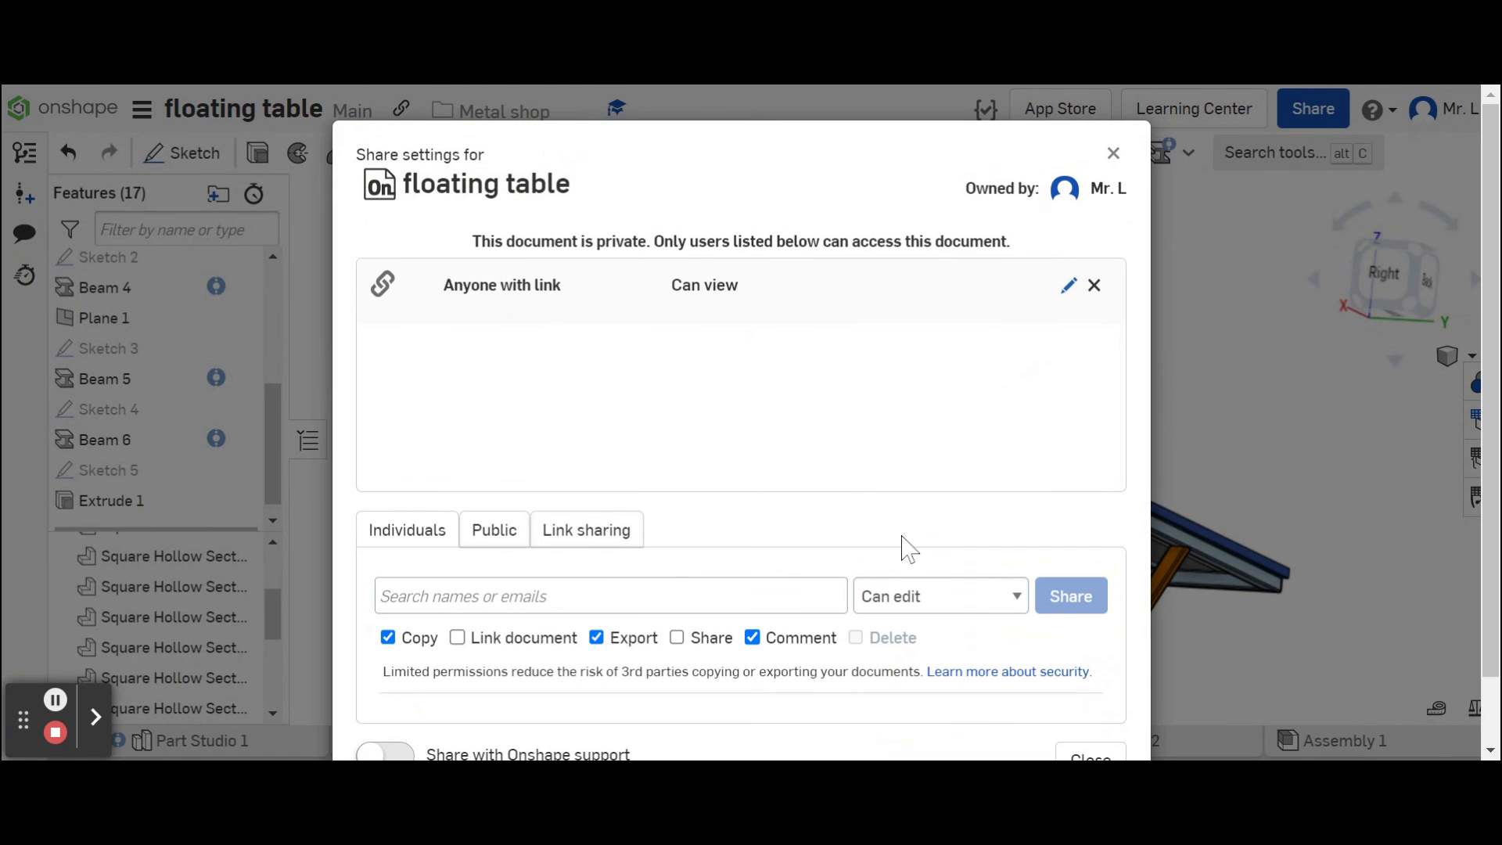
left_click(576, 536)
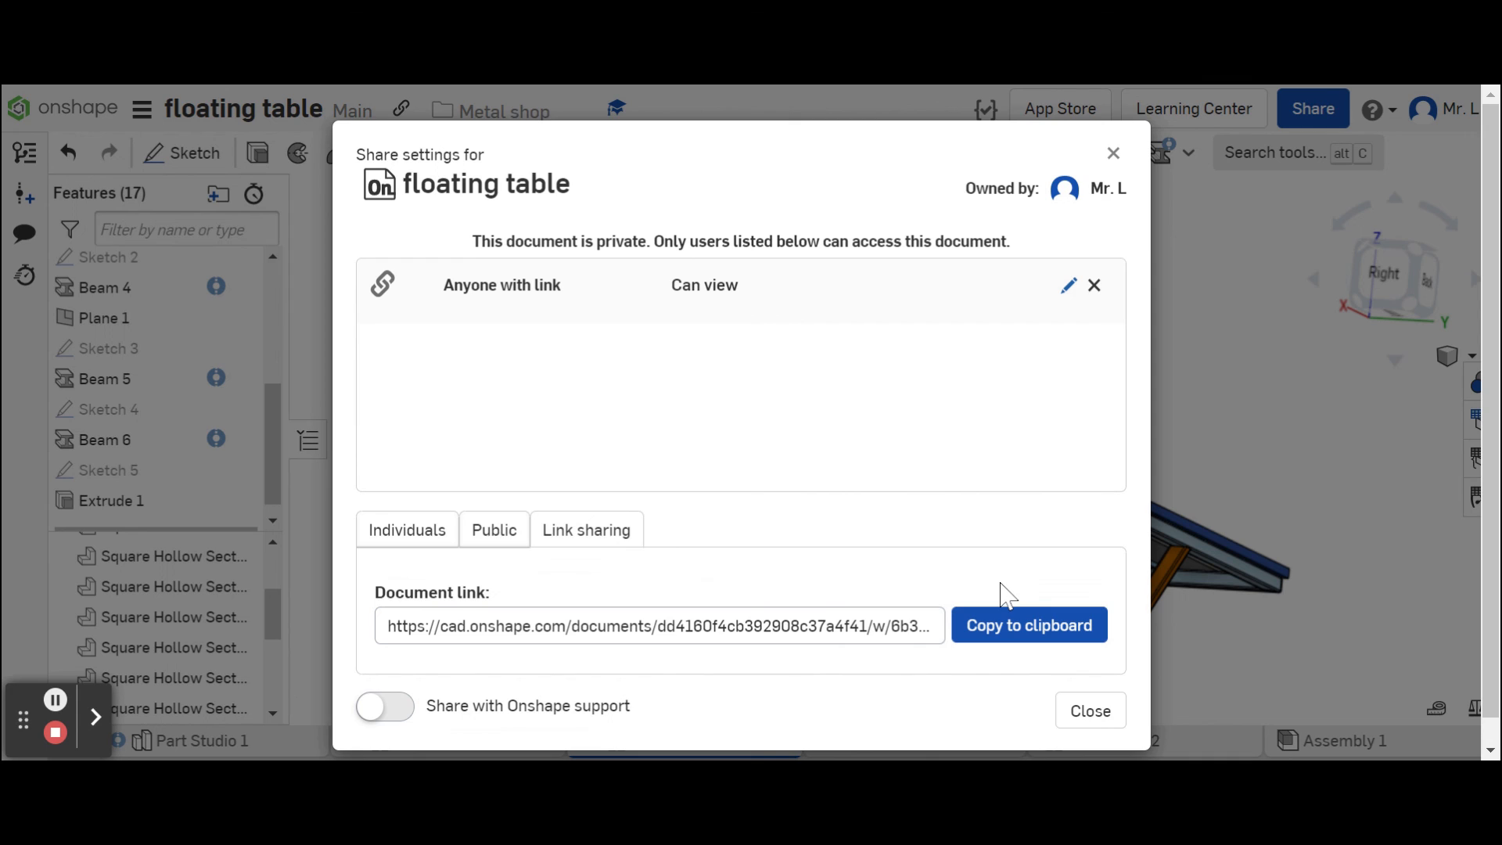
left_click(1006, 624)
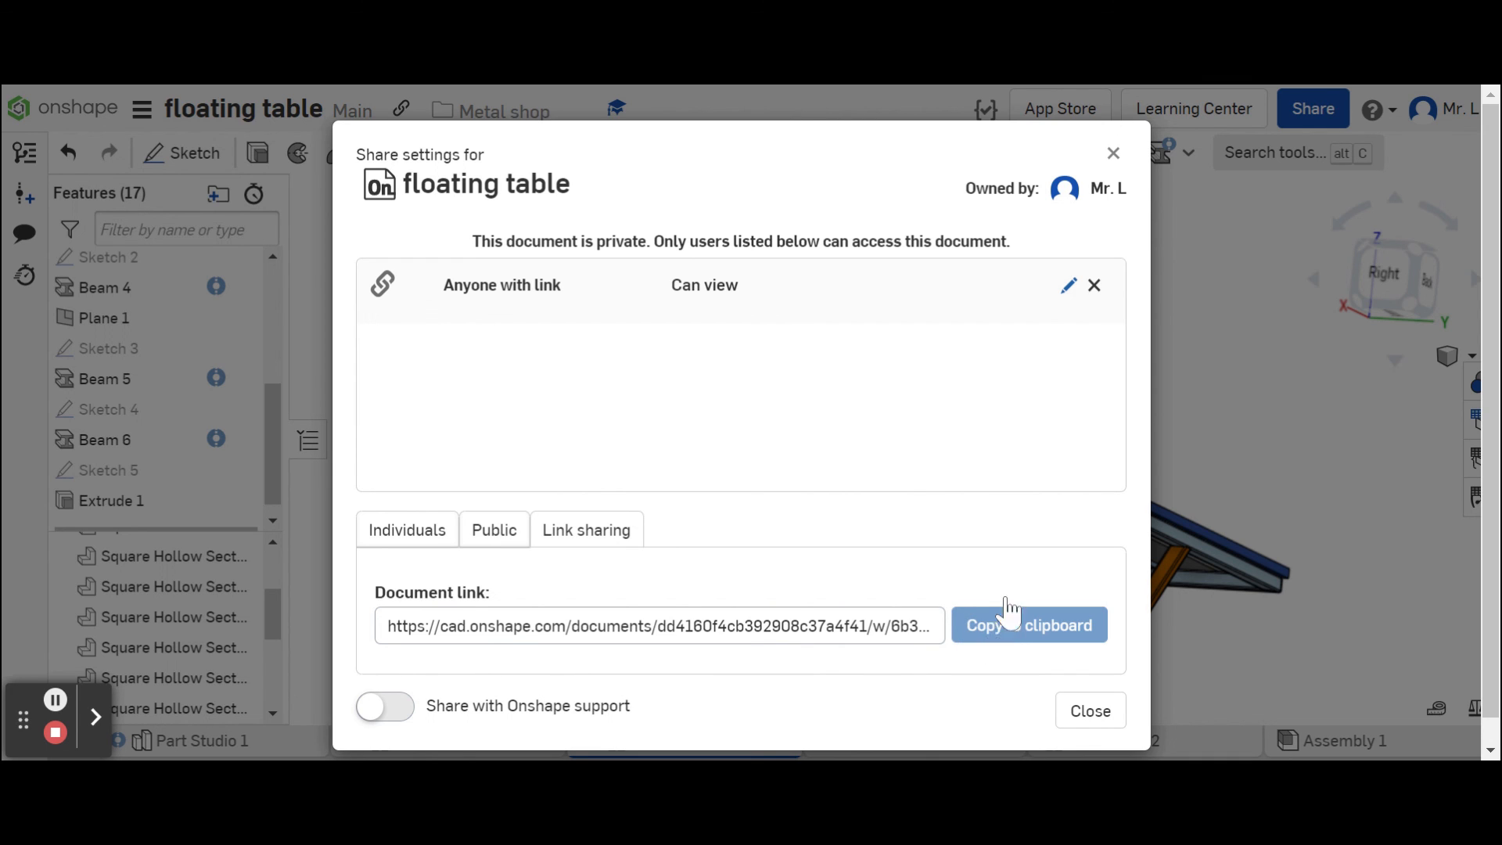
left_click(1112, 155)
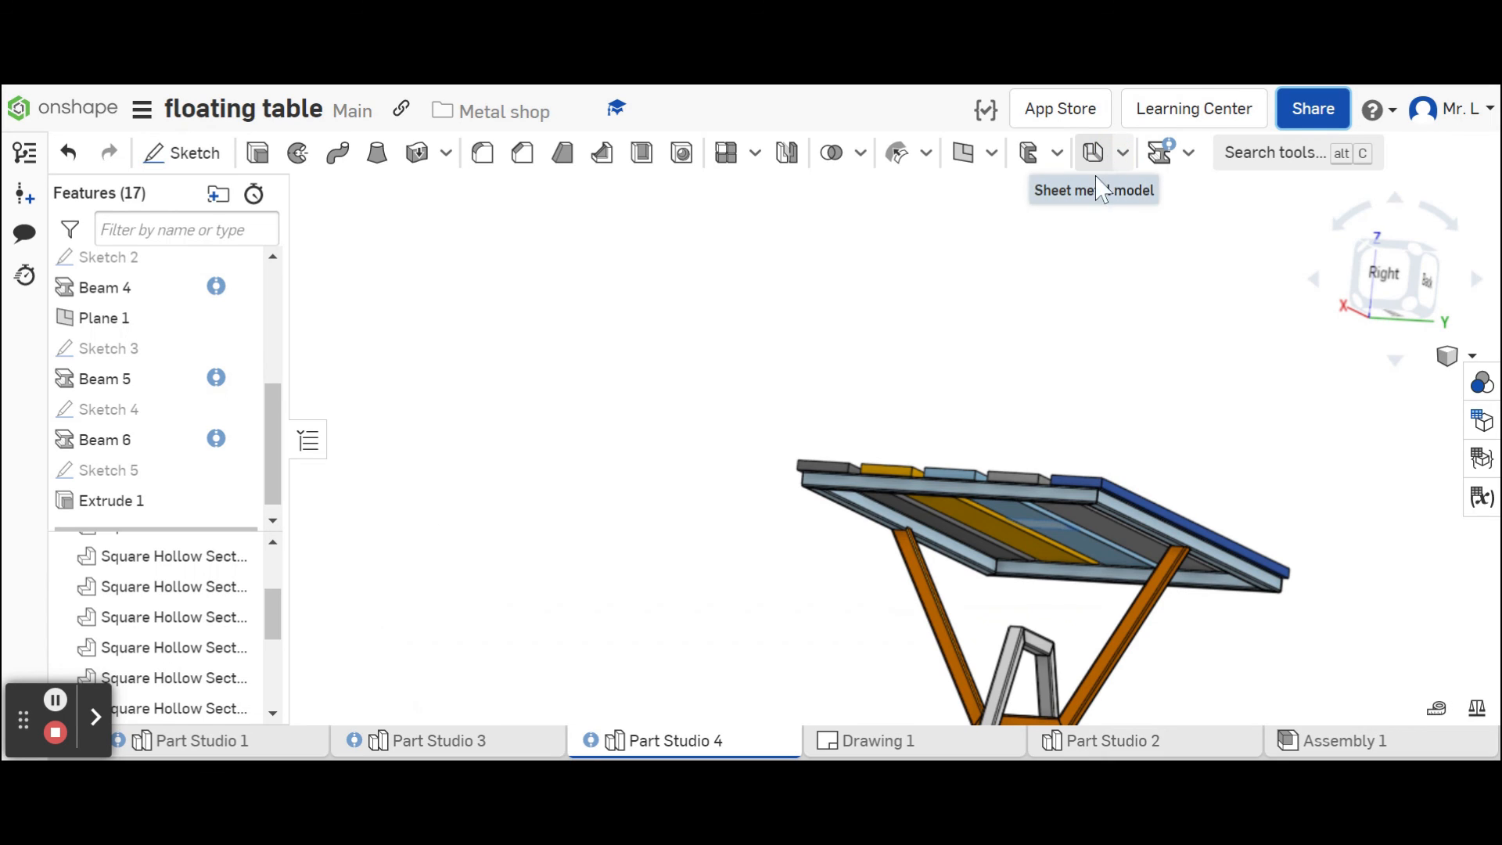